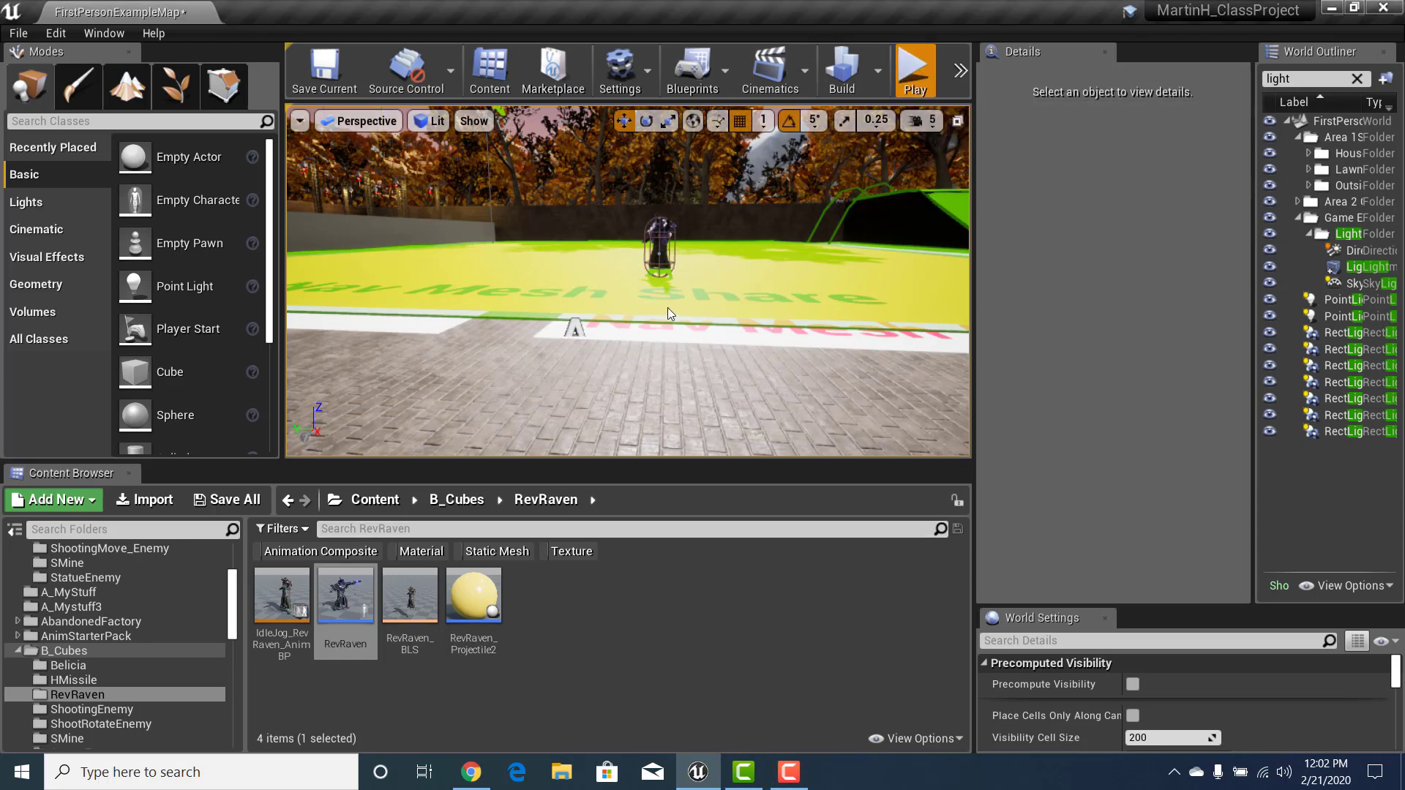
Playtest the level, approaching and backing away from the RevRaven enemy to examine its movement and shooting, and stop the play session
{"action": "key", "text": "alt+p"}
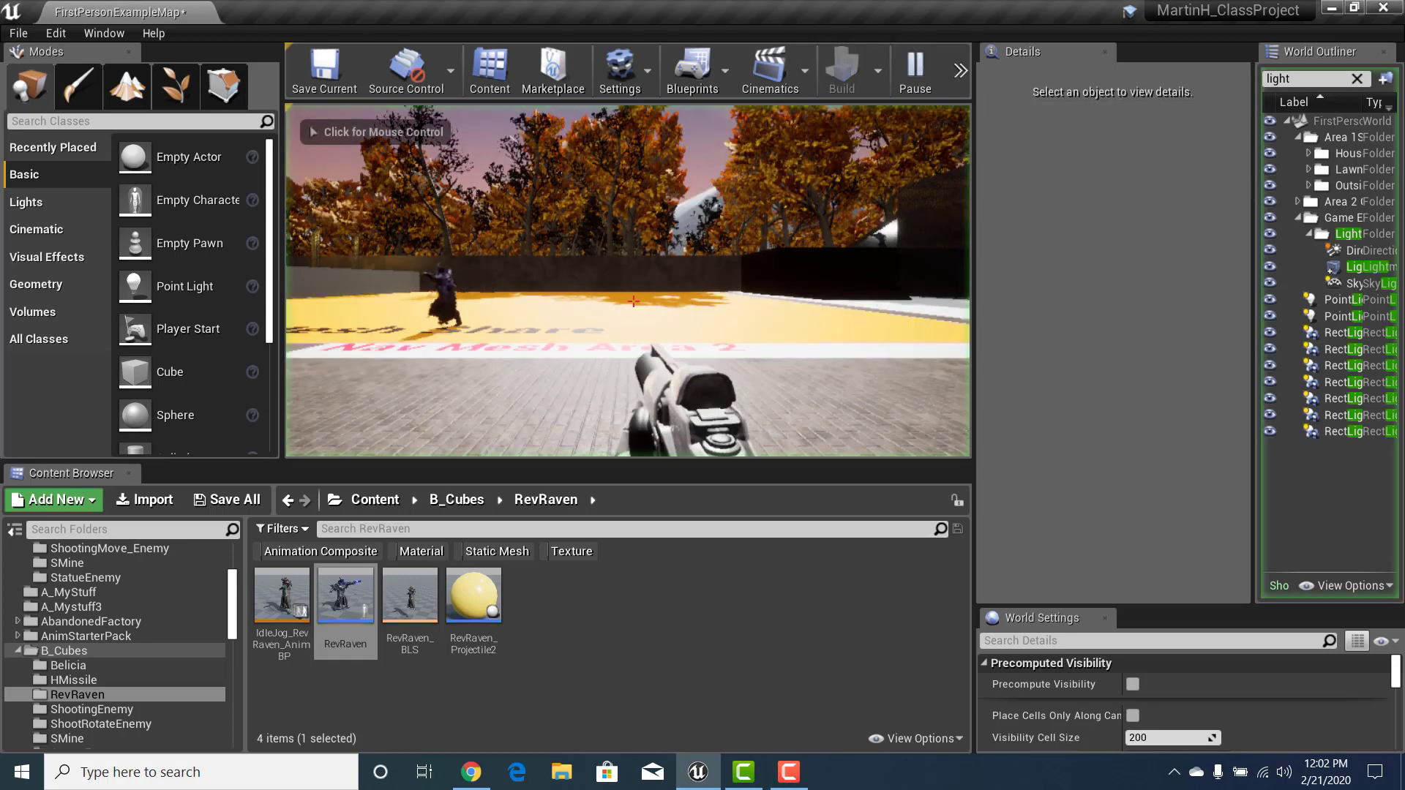
{"action": "key", "text": "w"}
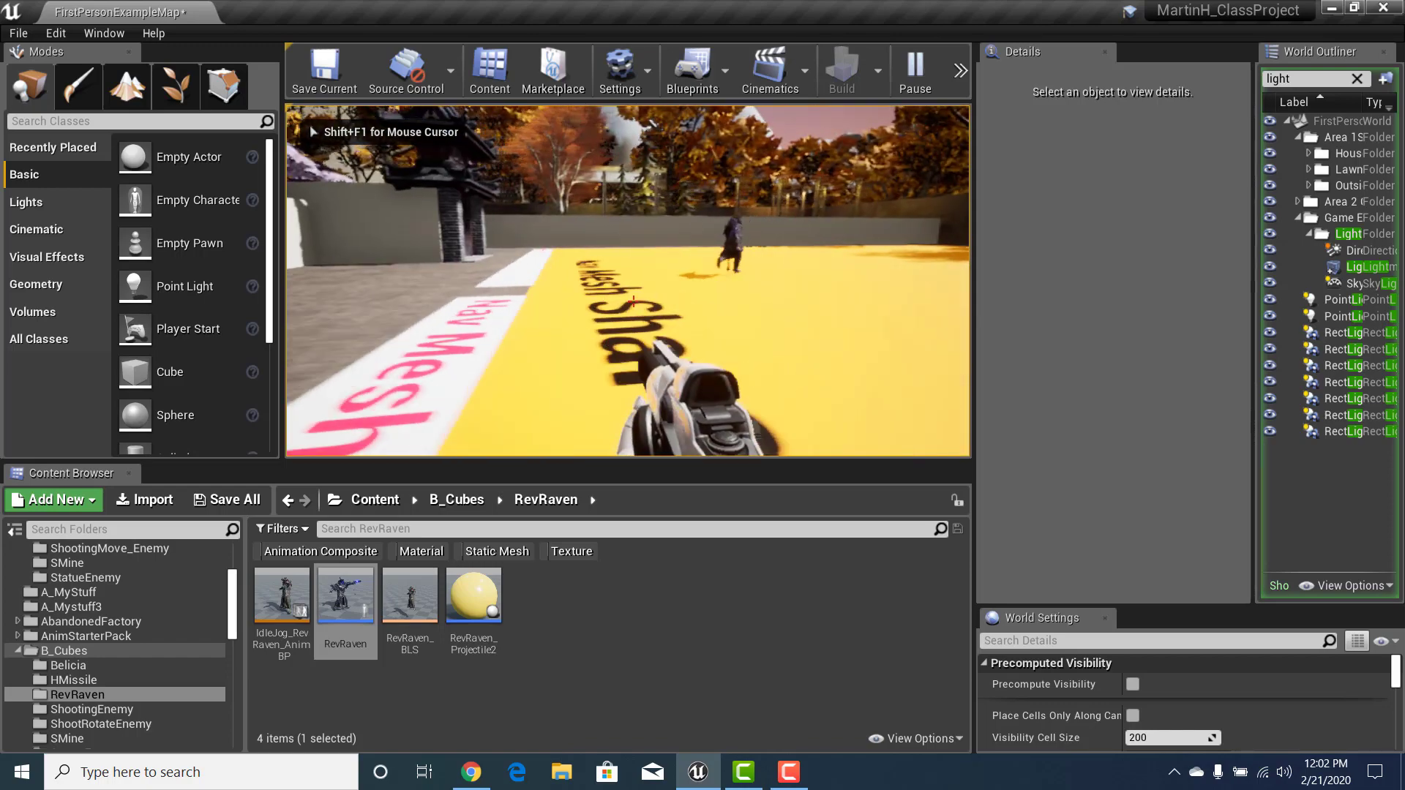
{"action": "key", "text": "w"}
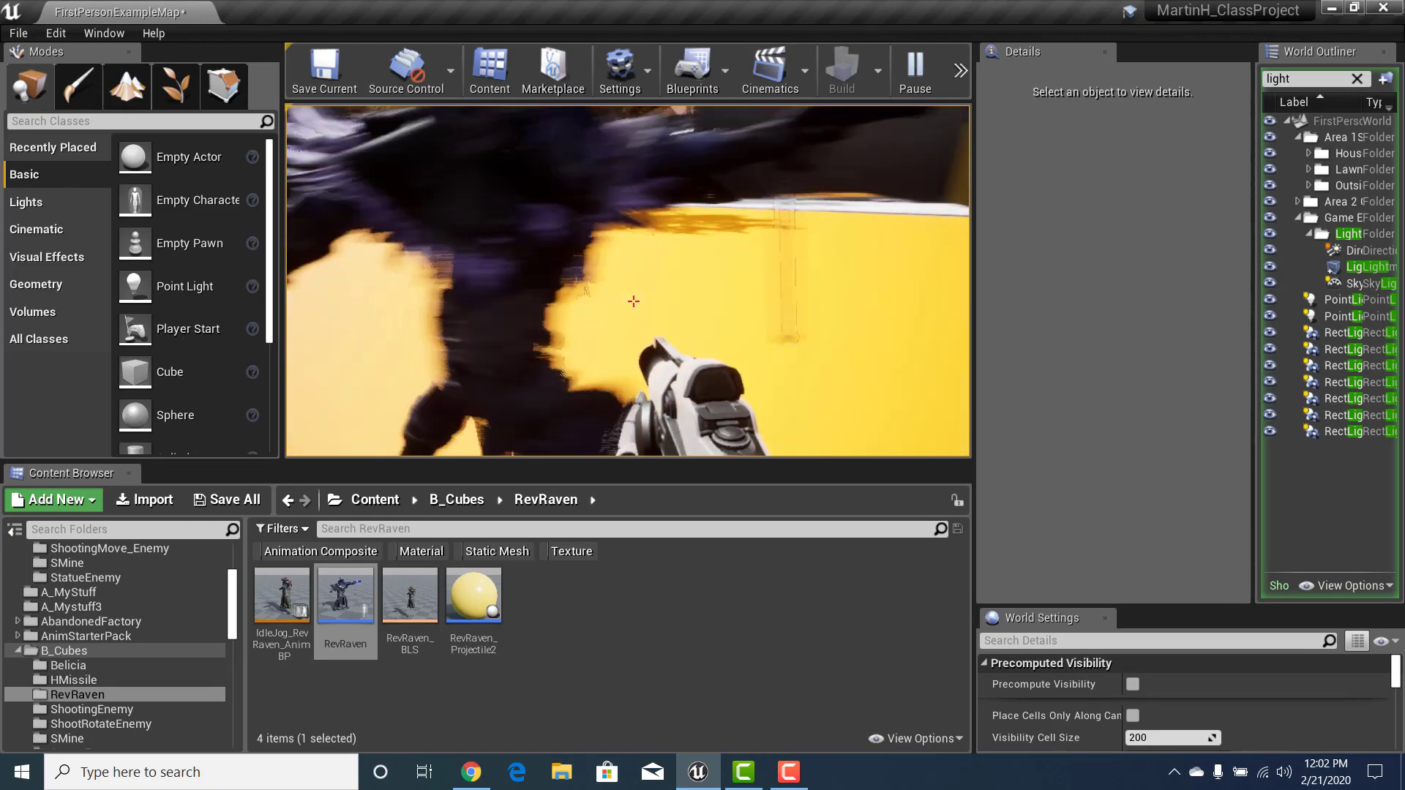
{"action": "key", "text": "s"}
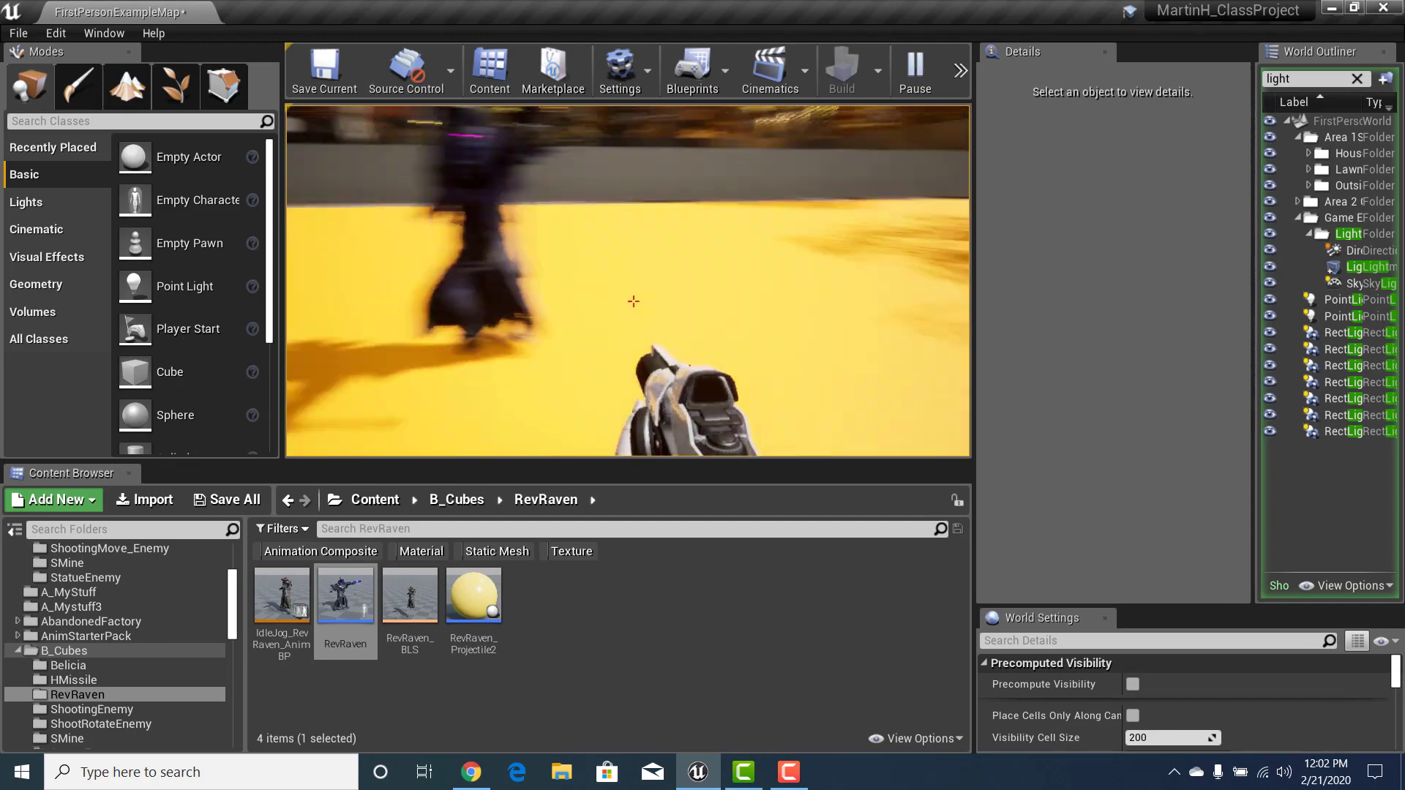
{"action": "key", "text": "s"}
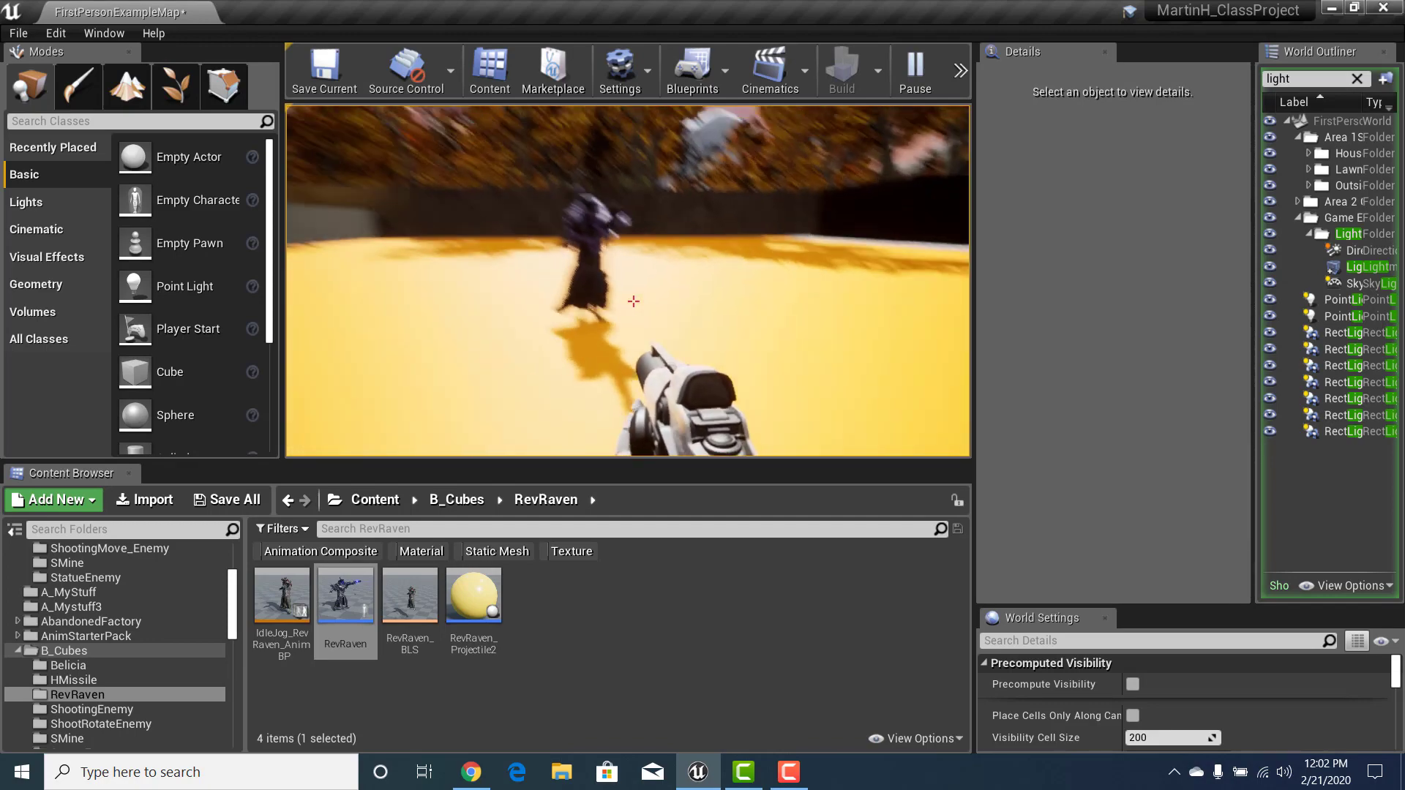
{"action": "key", "text": "s"}
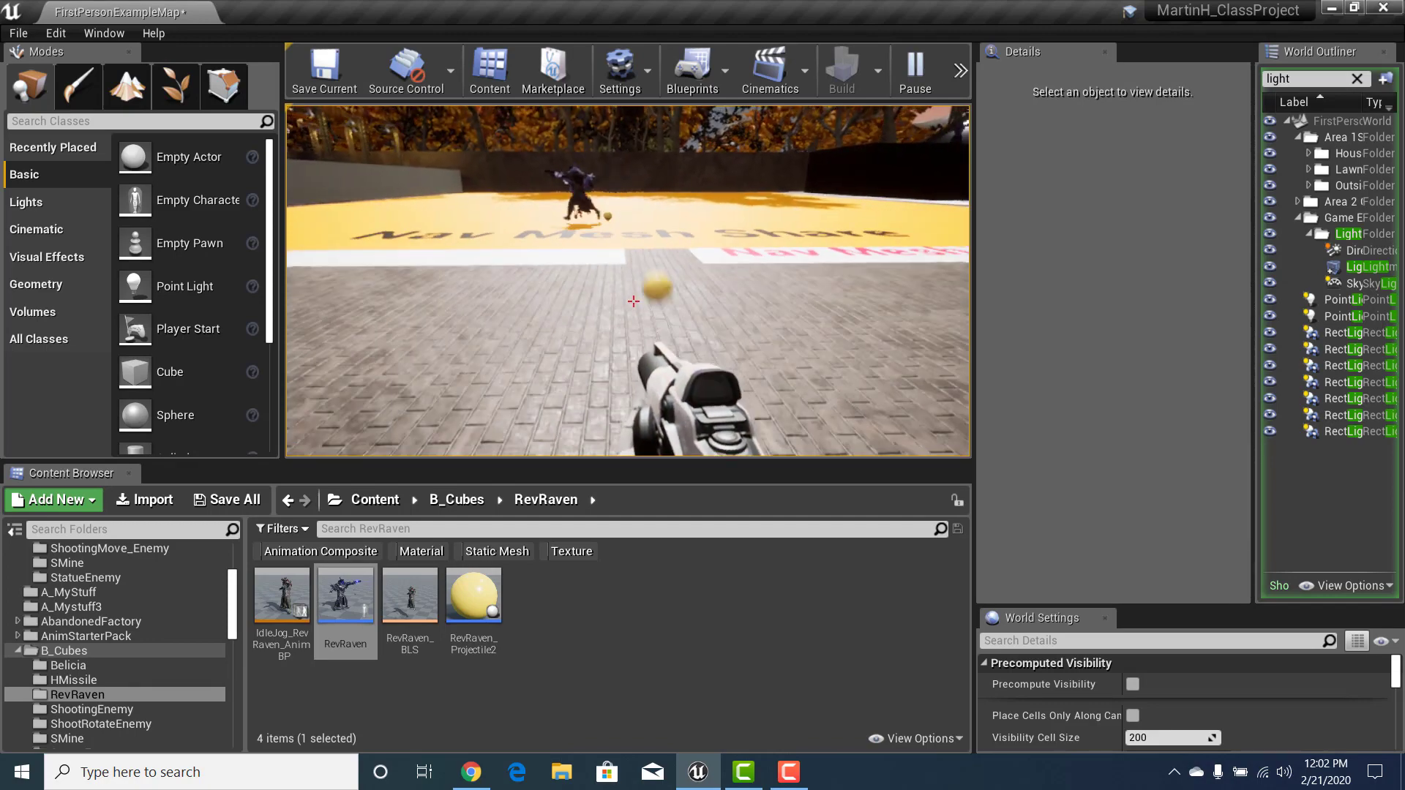
{"action": "key", "text": "w"}
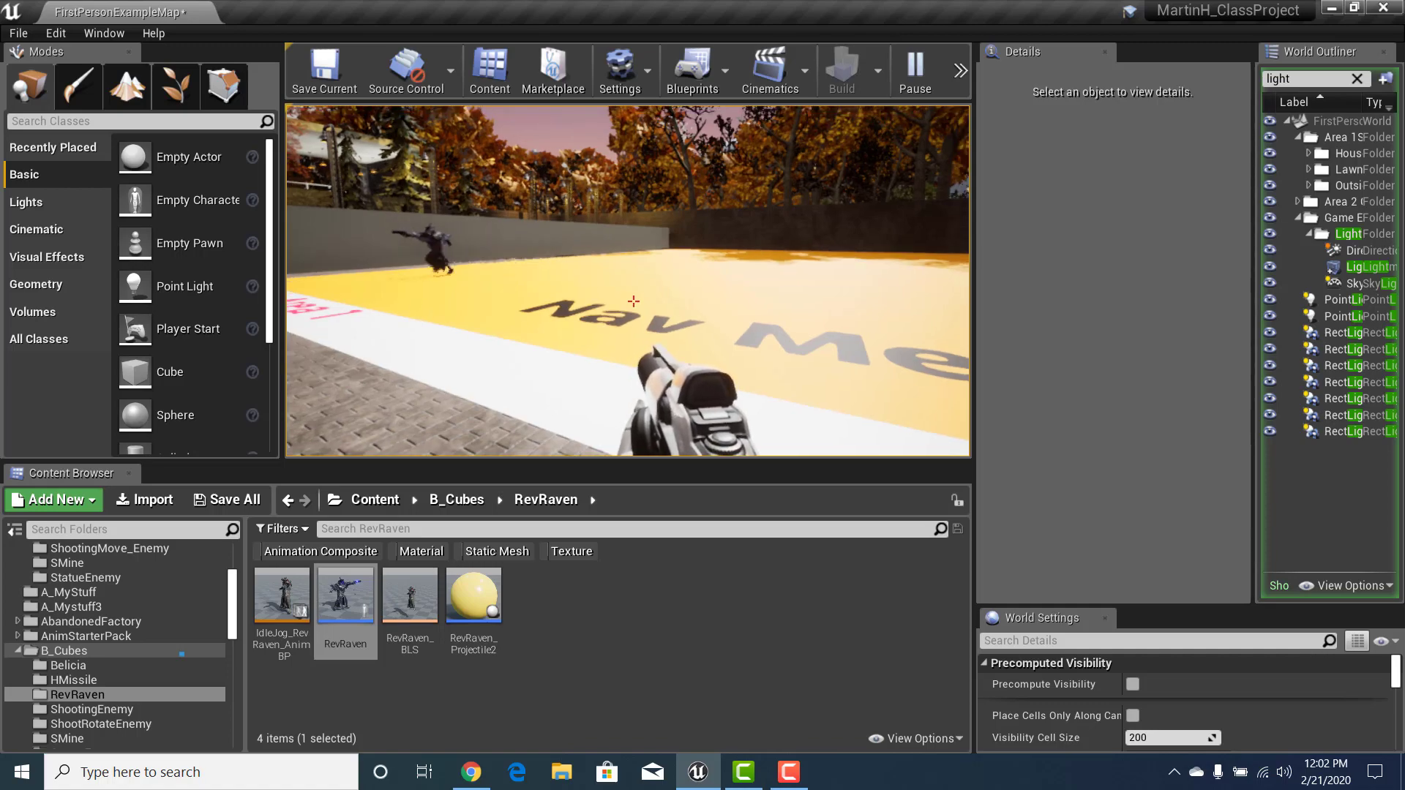
{"action": "key", "text": "Escape"}
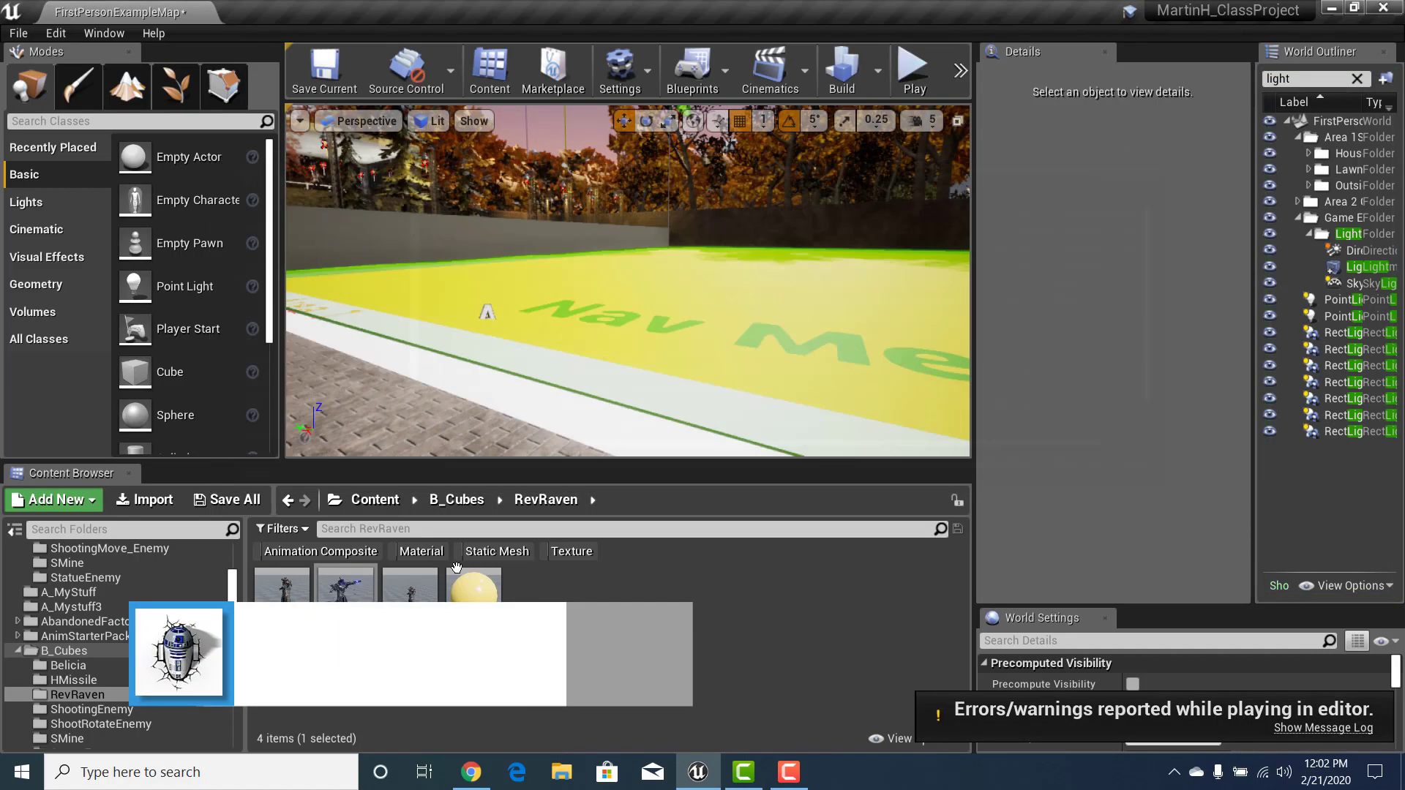
Go to the Paragon folder inside Content/A_Enemy
{"action": "left_click", "coordinate": [388, 501]}
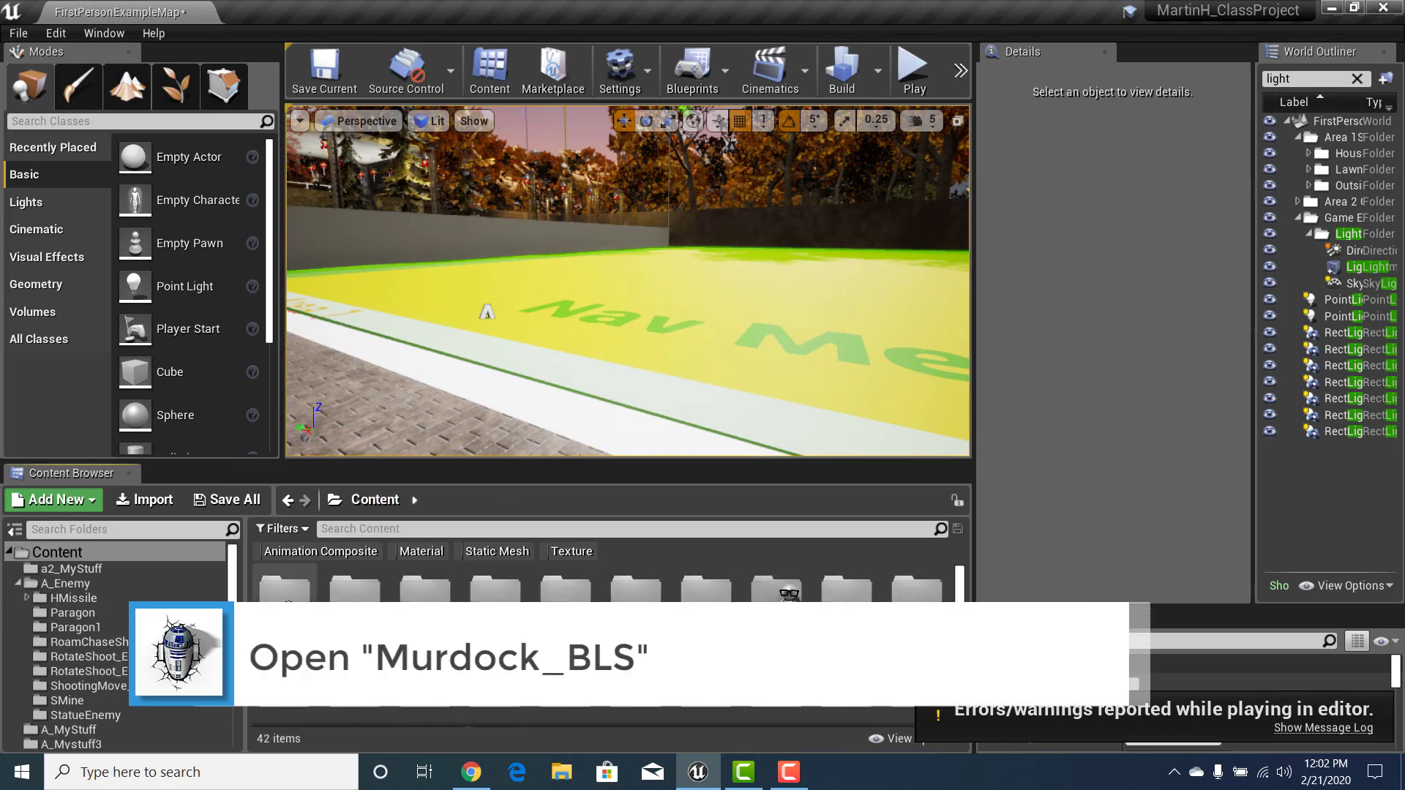
{"action": "double_click", "coordinate": [284, 594]}
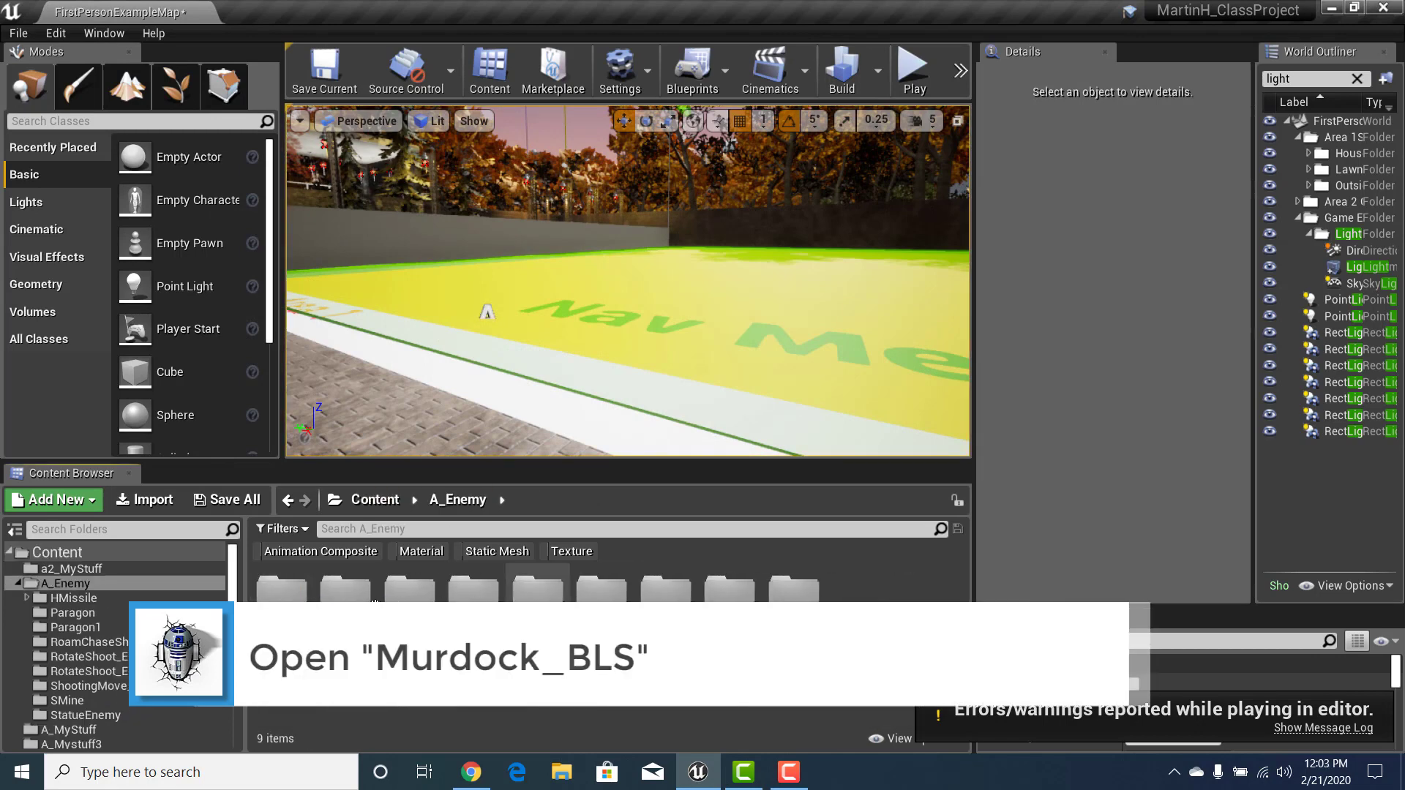
{"action": "double_click", "coordinate": [346, 589]}
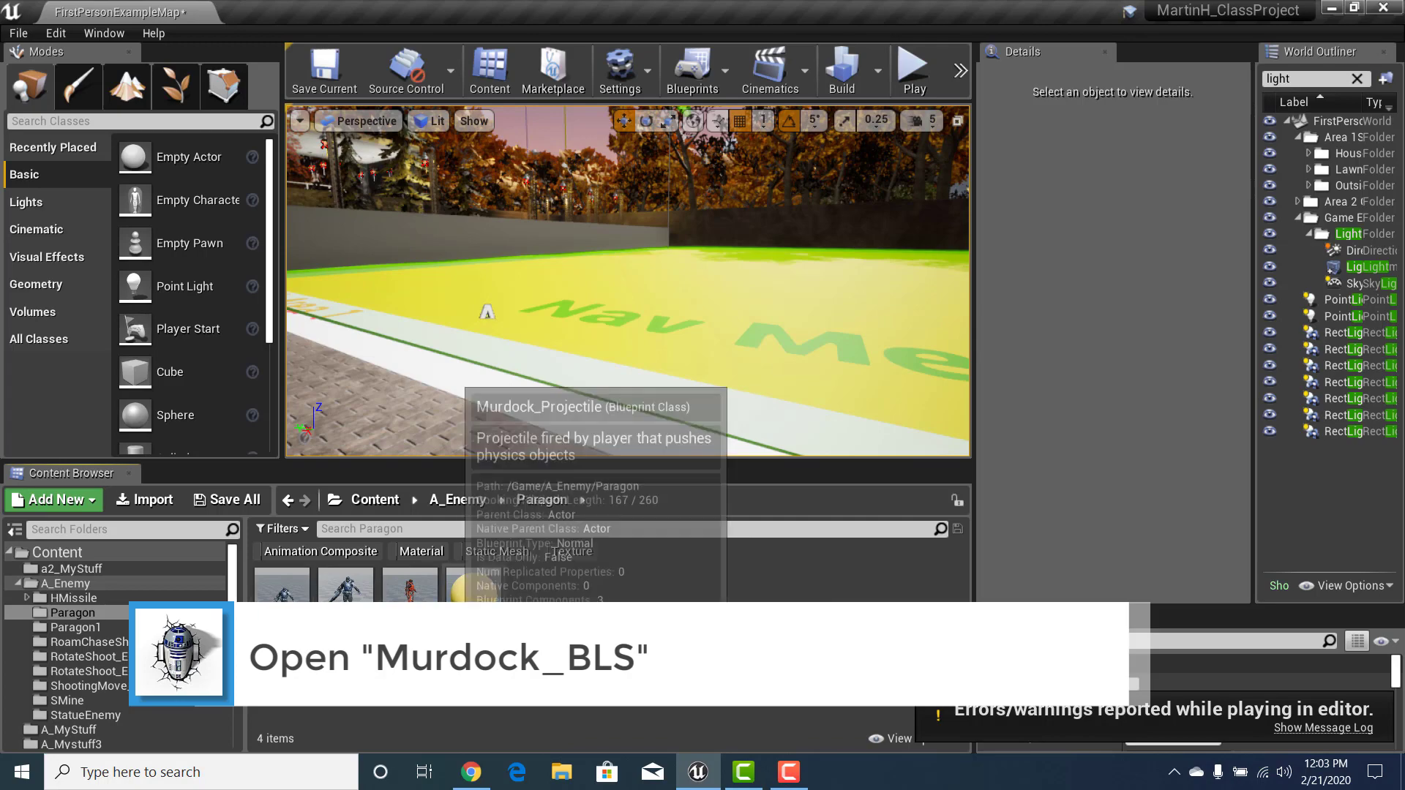
{"action": "double_click", "coordinate": [409, 583]}
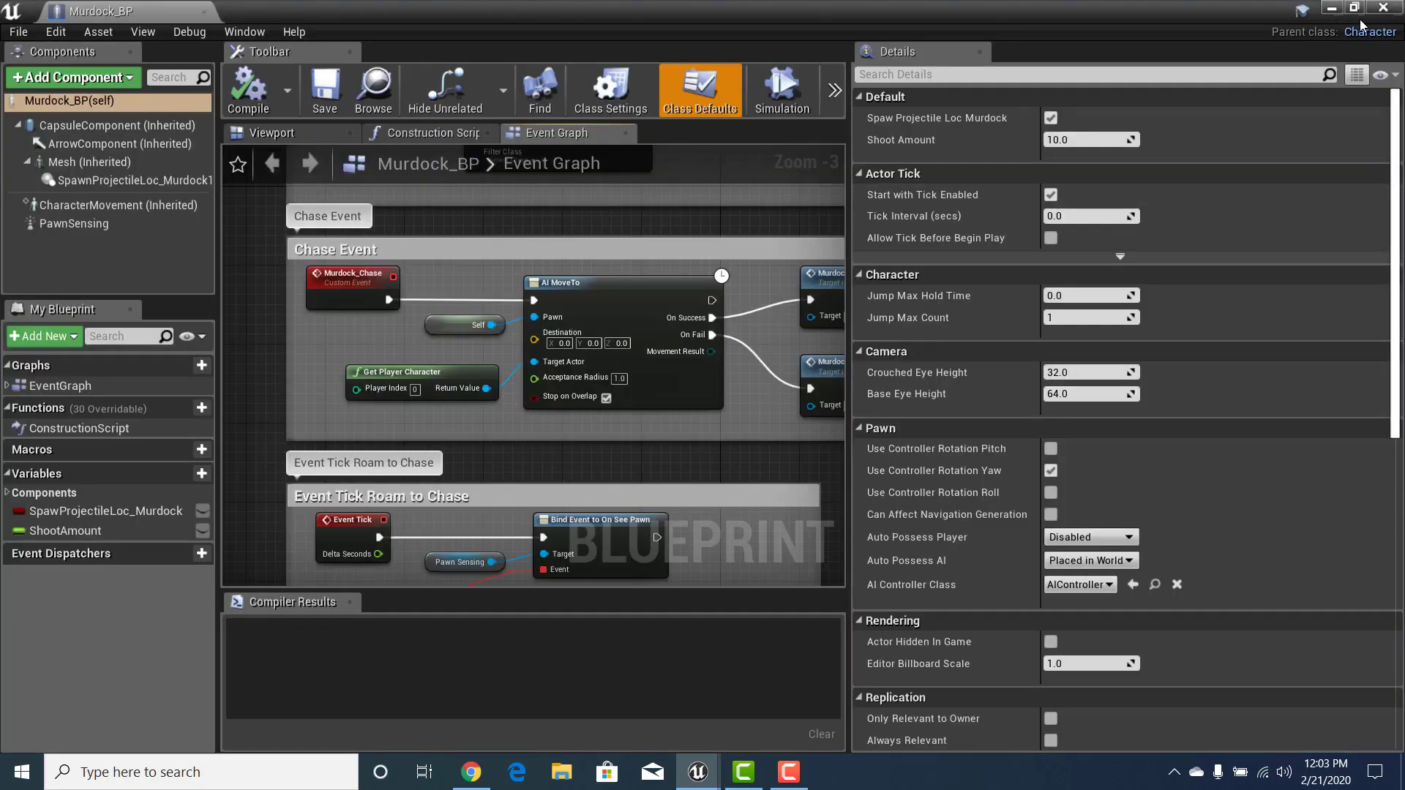
{"action": "left_click", "coordinate": [1383, 7]}
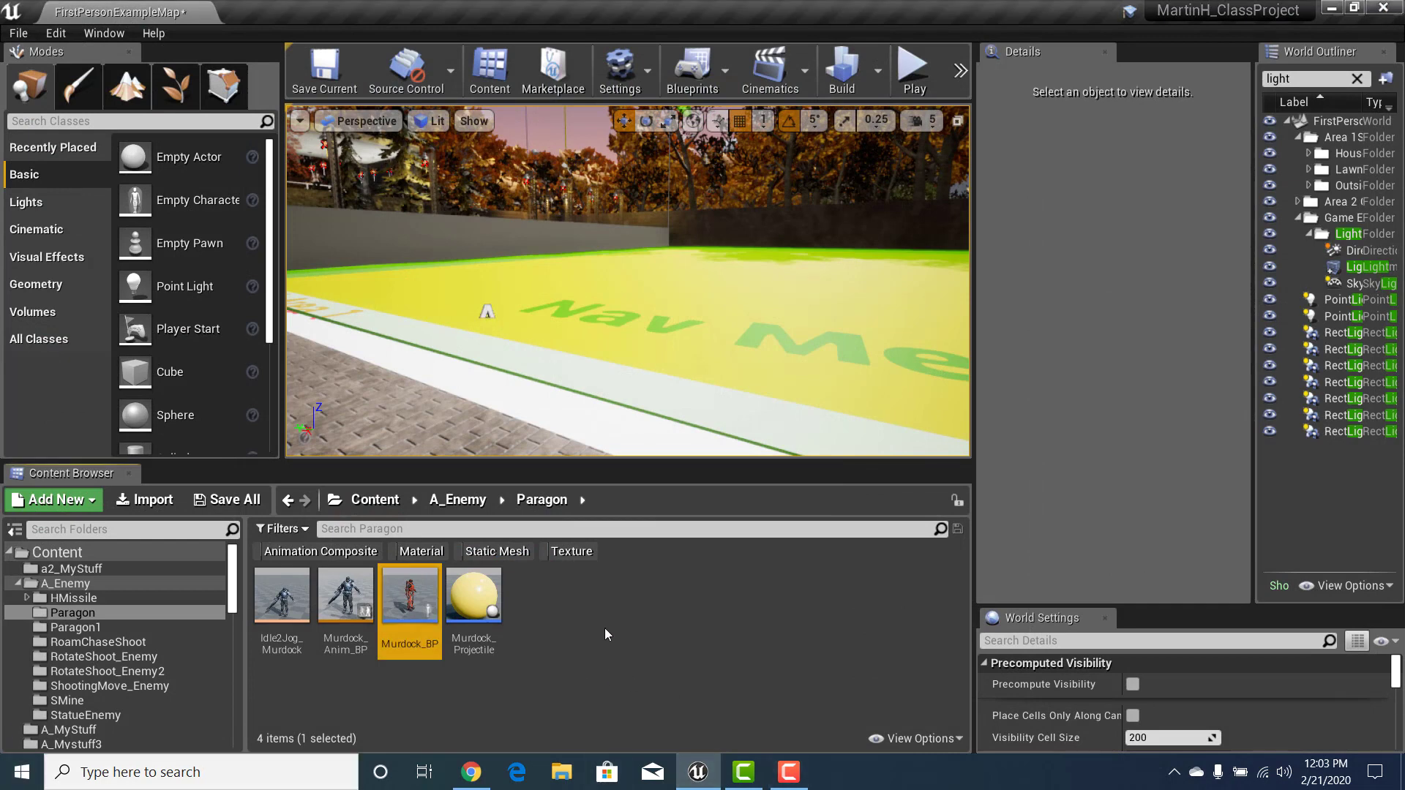
{"action": "left_click", "coordinate": [576, 639]}
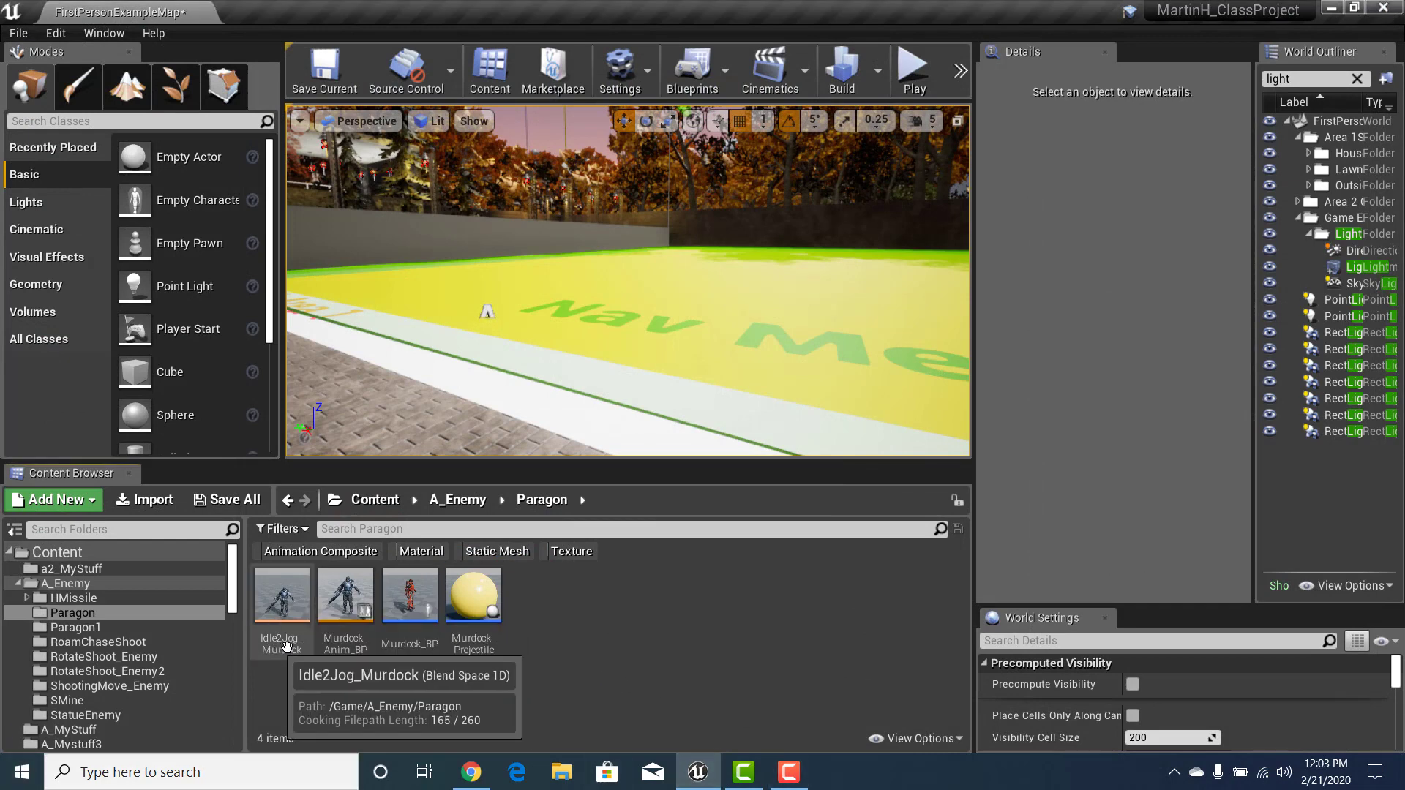
Open the Idle2Jog_Murdock blend space and look over the animations available for it
{"action": "double_click", "coordinate": [283, 594]}
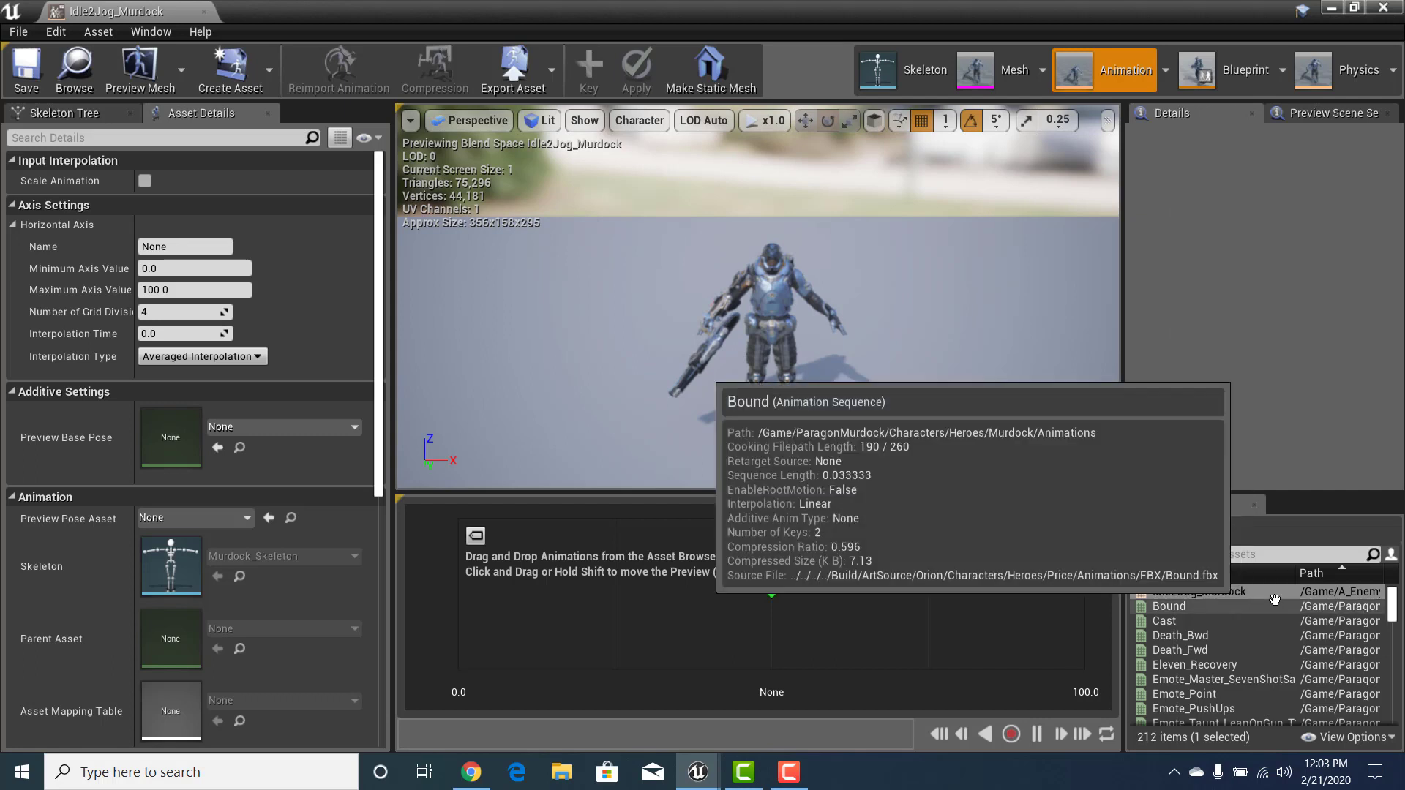
{"action": "left_click", "coordinate": [1393, 603]}
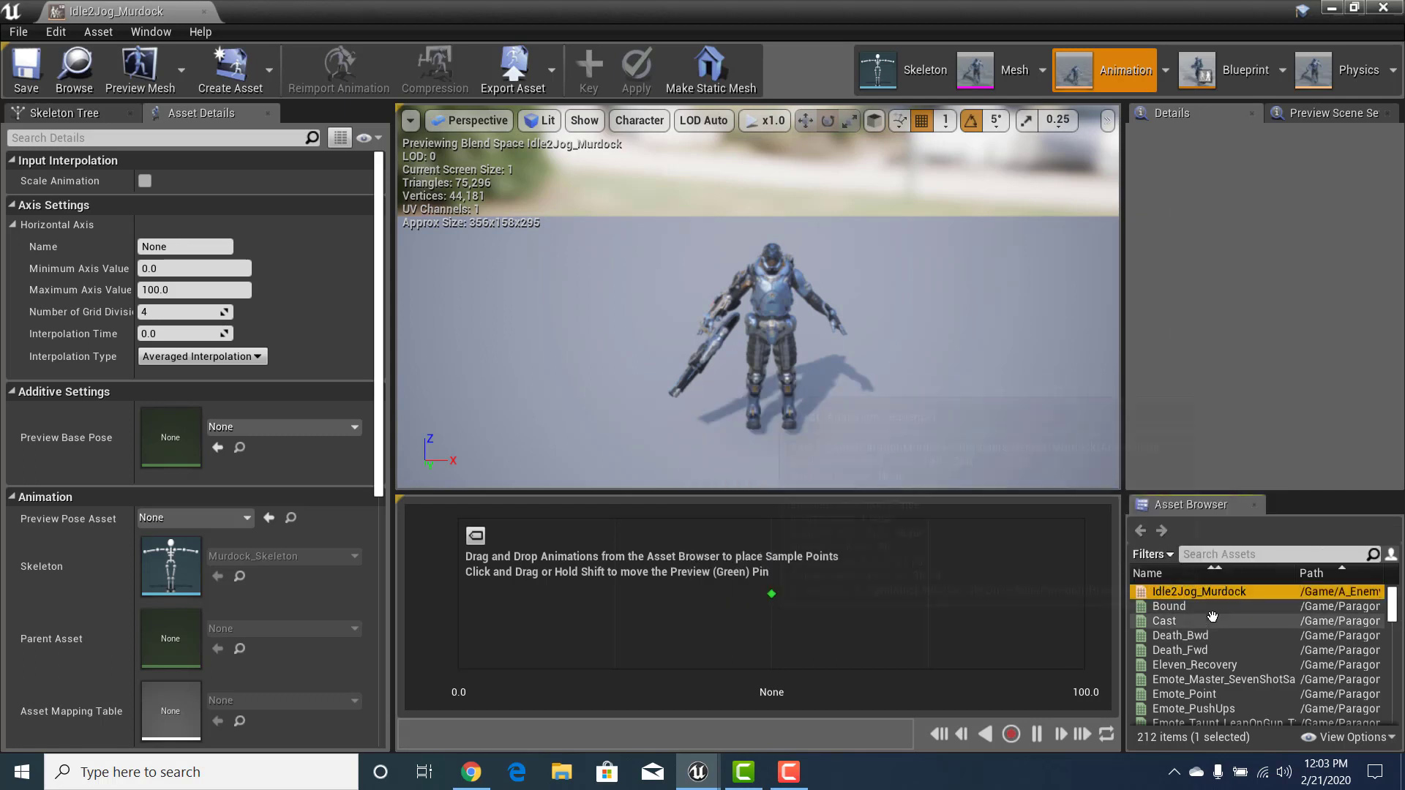
{"action": "left_click", "coordinate": [1212, 619]}
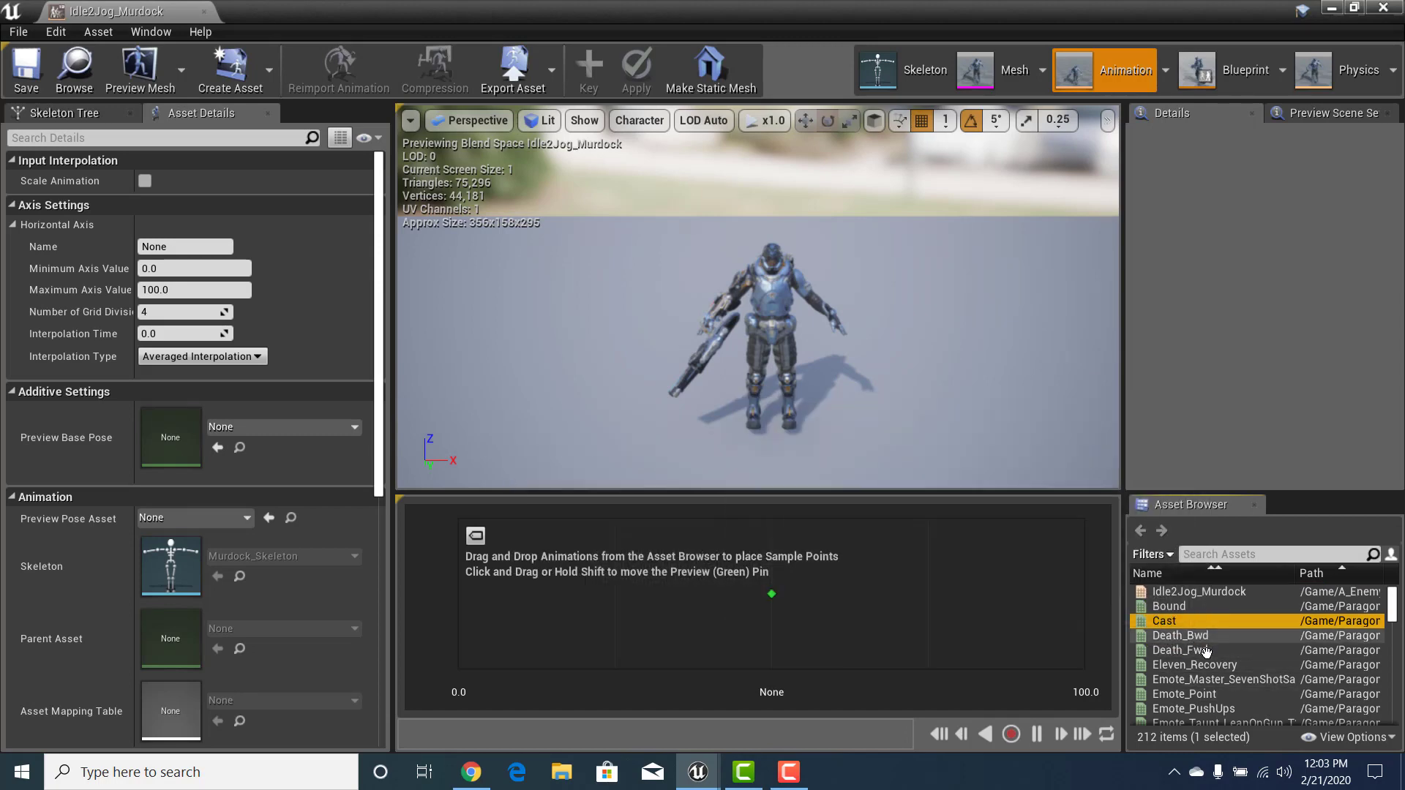
{"action": "left_click", "coordinate": [1206, 593]}
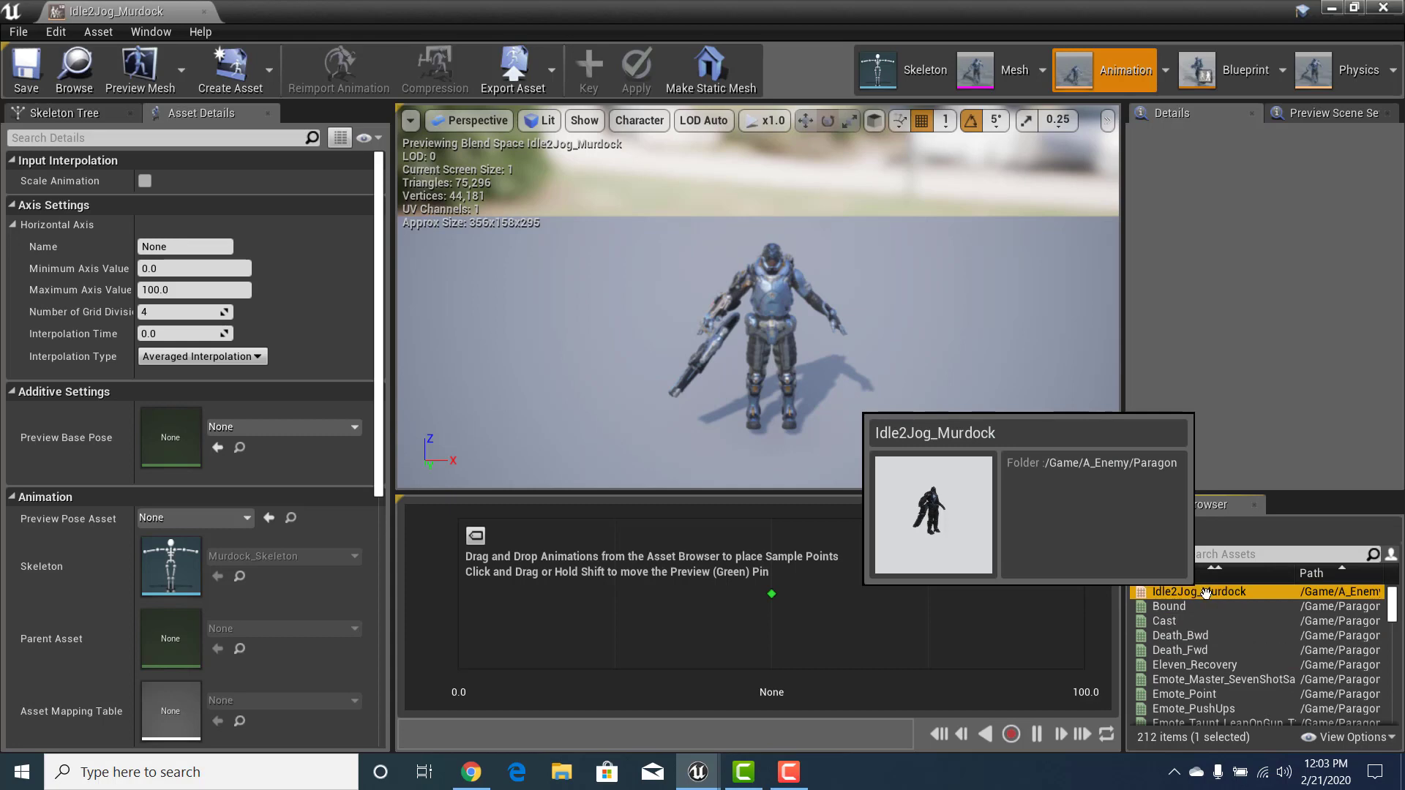
Open the Murdock_Skeleton editor and compare it with the Idle2Jog_Murdock animation editor, ending on the skeleton
{"action": "left_click", "coordinate": [936, 66]}
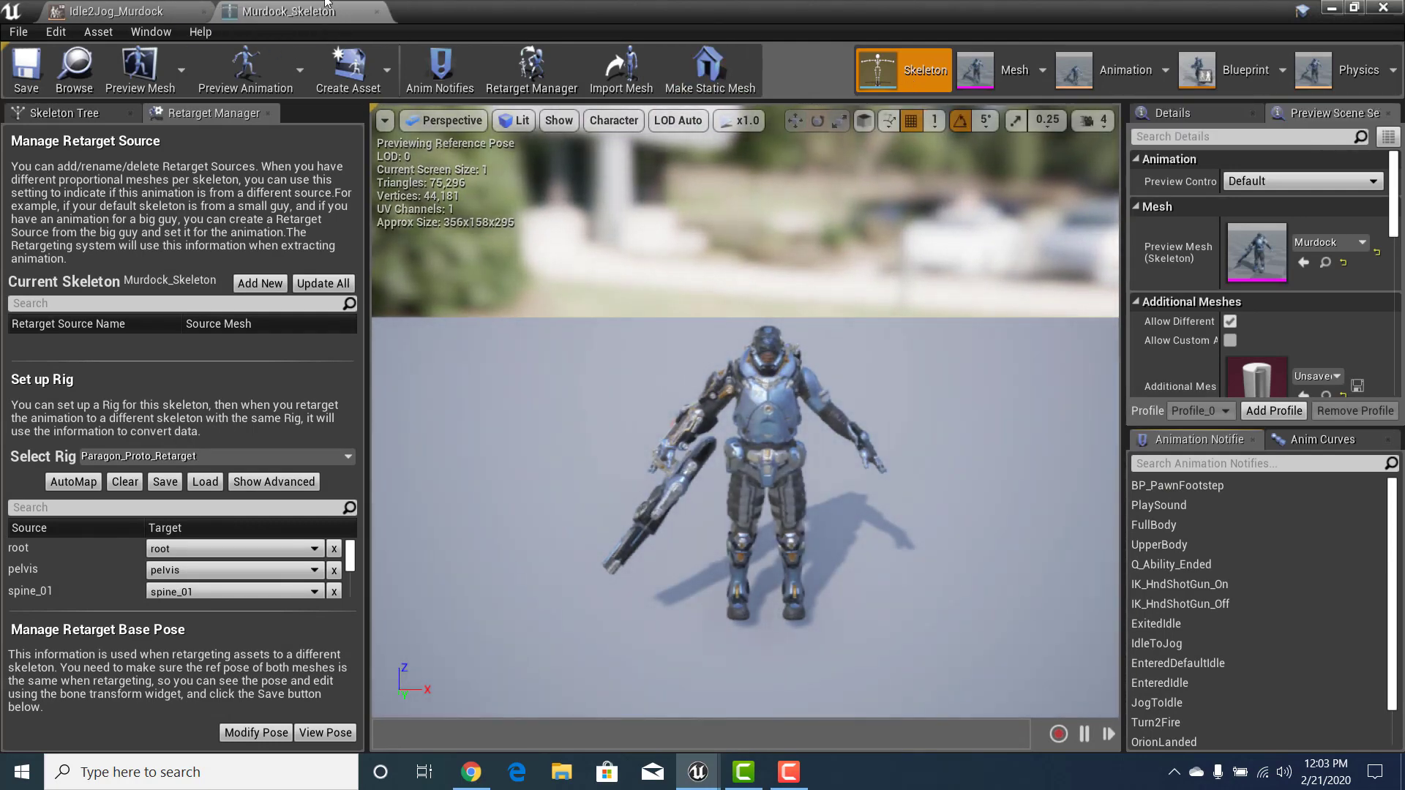
{"action": "left_click", "coordinate": [136, 11]}
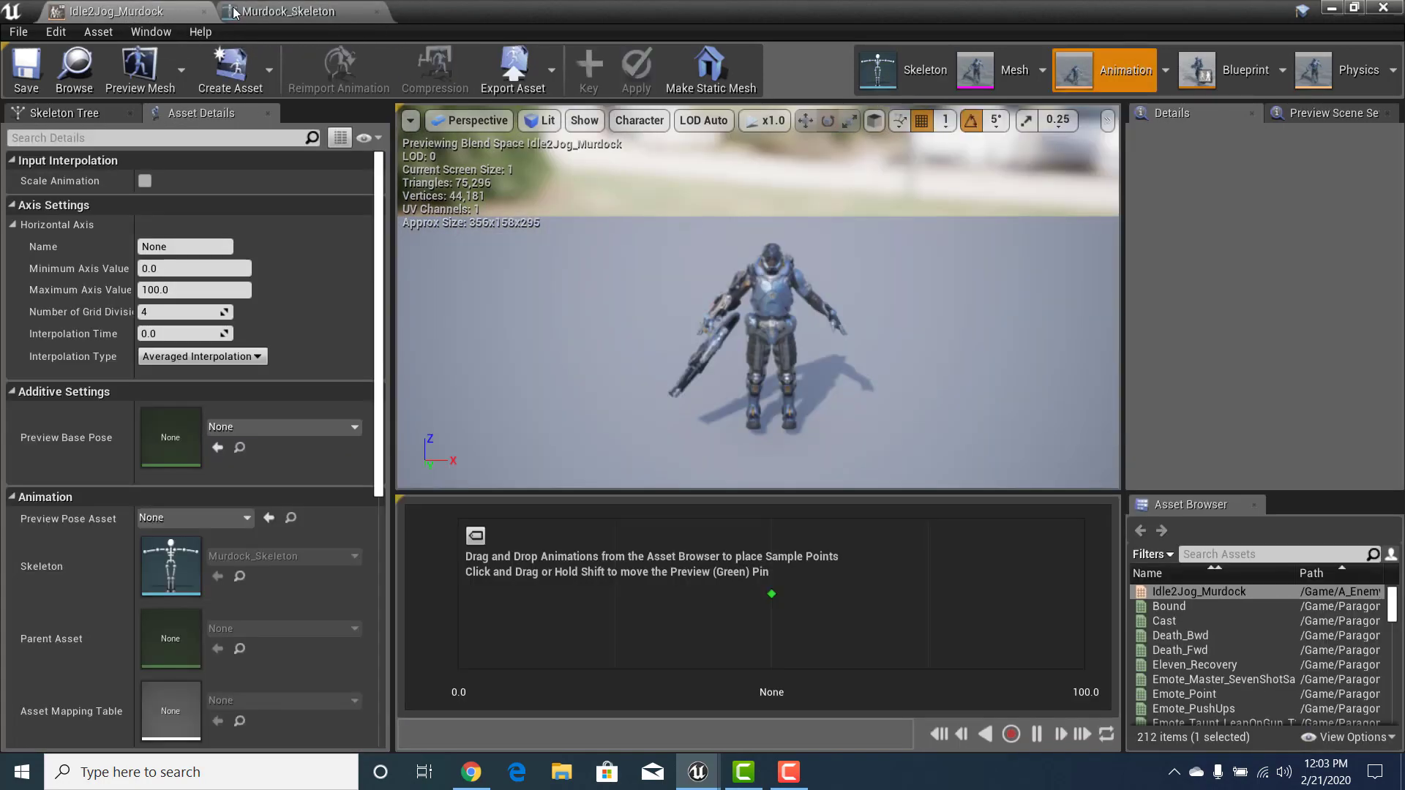
{"action": "left_click", "coordinate": [274, 11]}
{"action": "left_click", "coordinate": [155, 11]}
{"action": "left_click", "coordinate": [278, 11]}
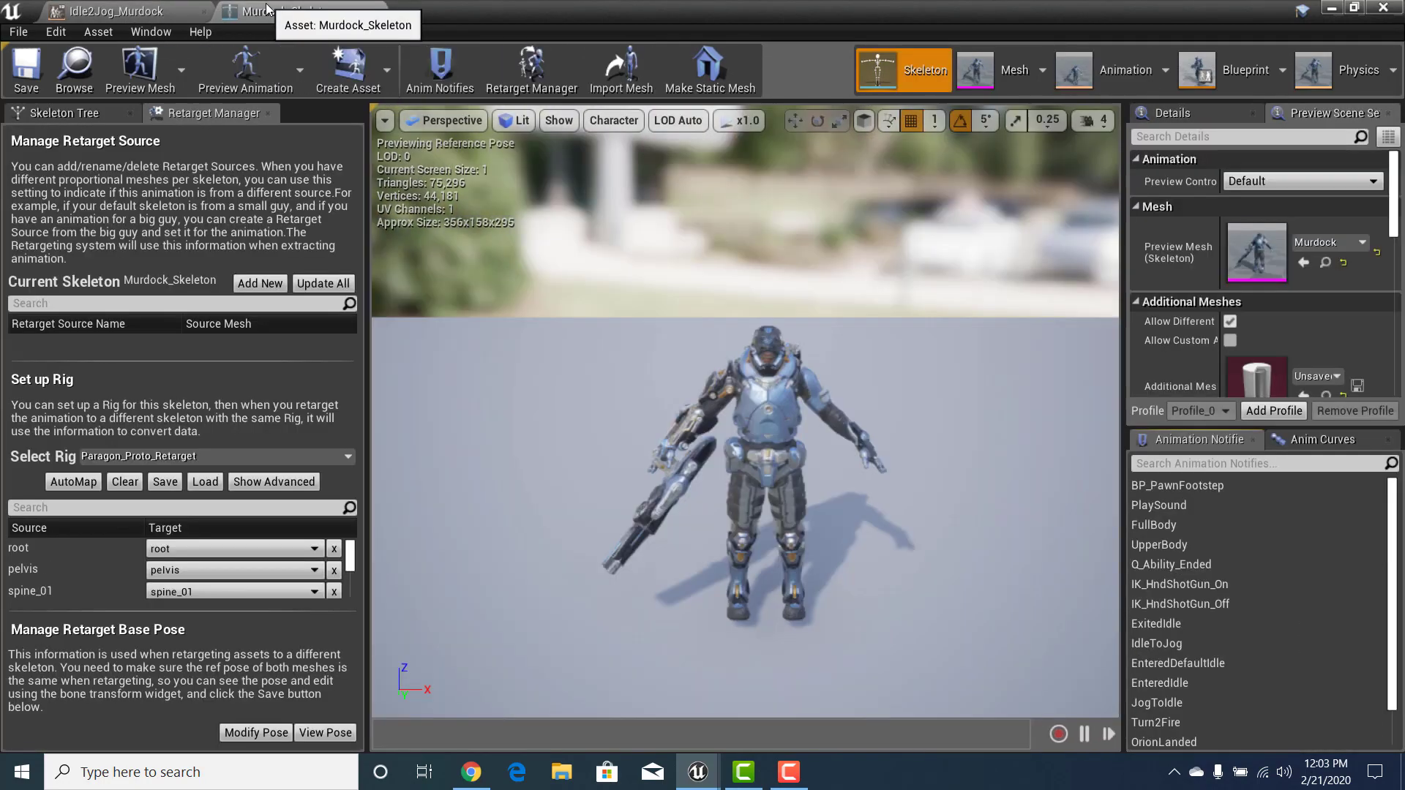
{"action": "left_click", "coordinate": [1131, 68]}
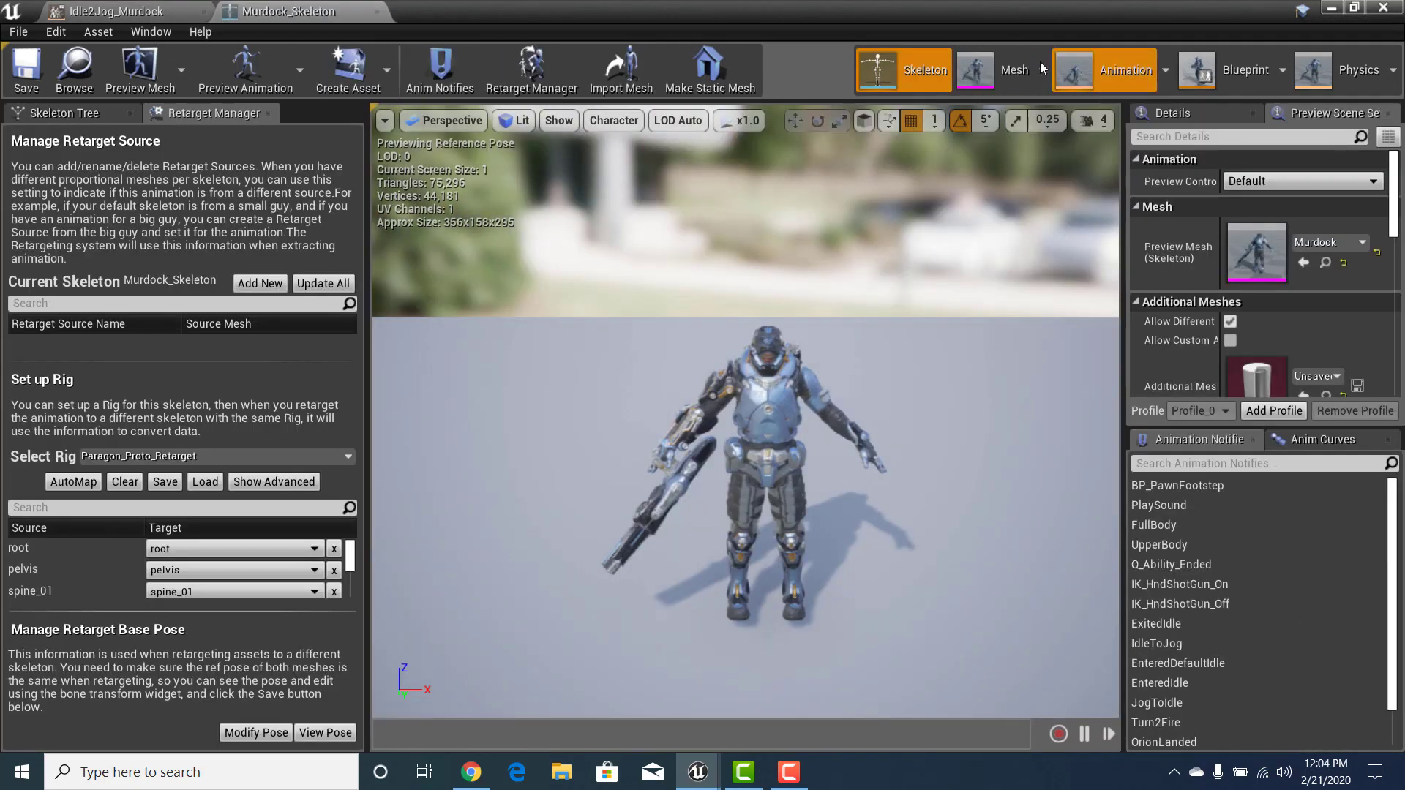
{"action": "left_click", "coordinate": [912, 64]}
{"action": "left_click", "coordinate": [1121, 70]}
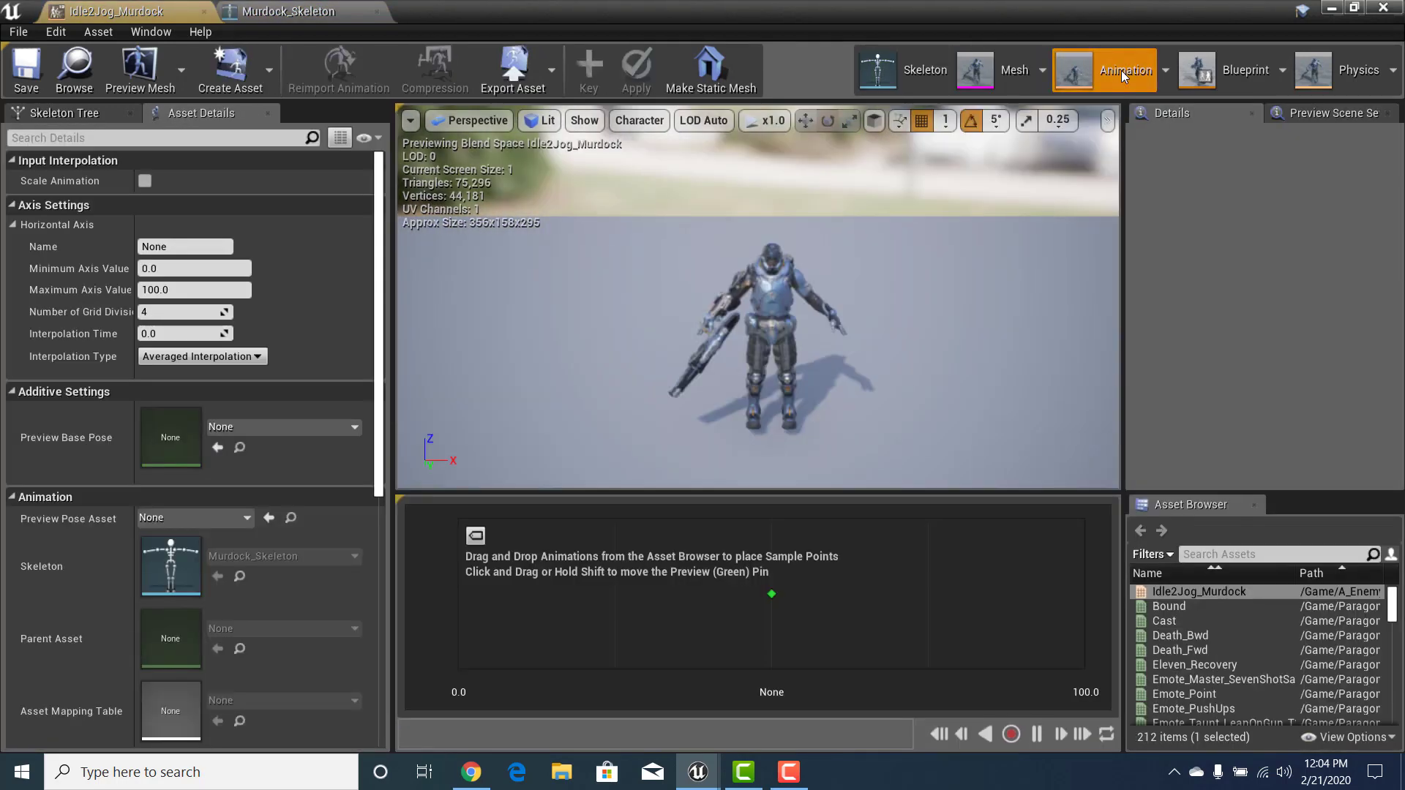
{"action": "left_click", "coordinate": [912, 67]}
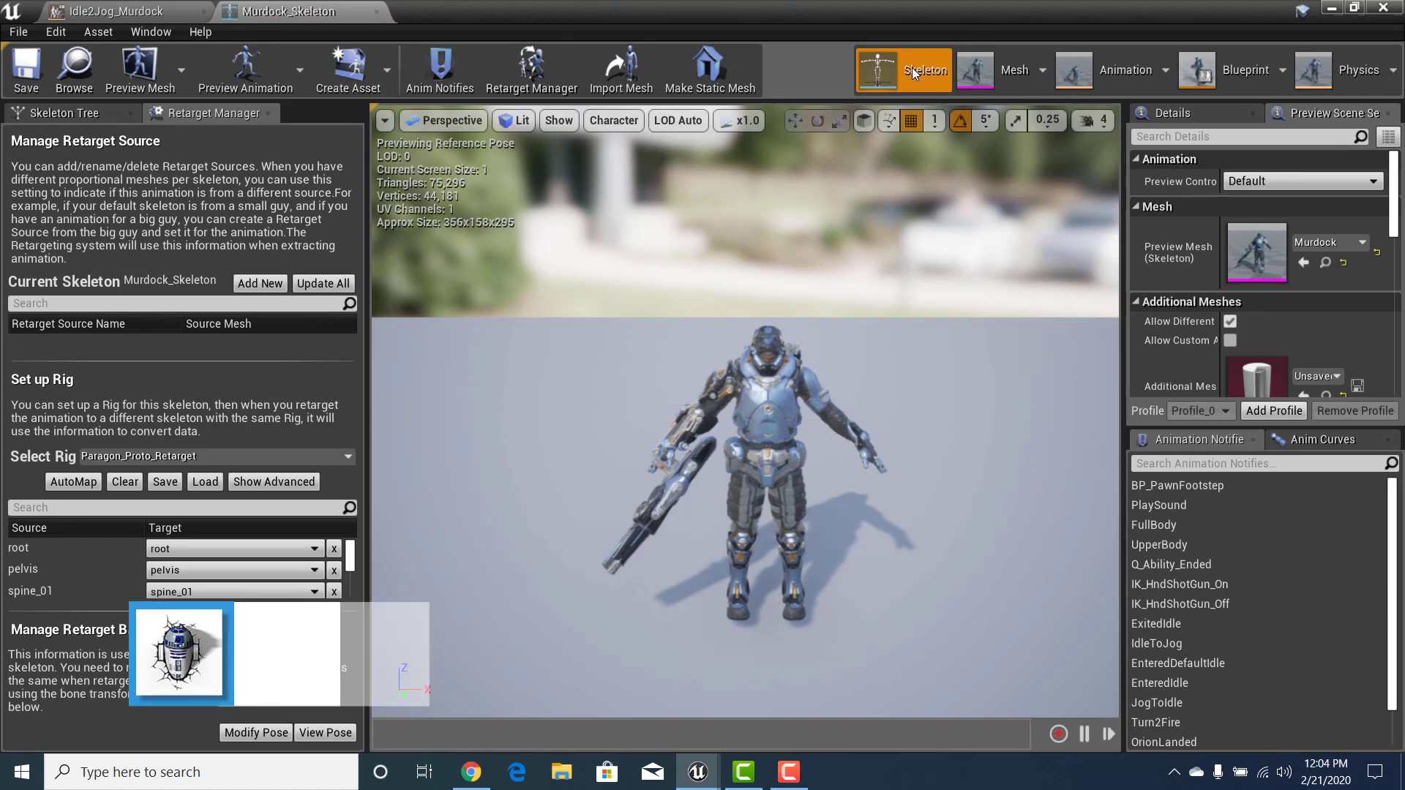
Preview the Eleven_Recovery animation on Murdock's skeleton
{"action": "left_click", "coordinate": [296, 65]}
{"action": "scroll", "coordinate": [296, 218], "scroll_direction": "down", "scroll_amount": 8}
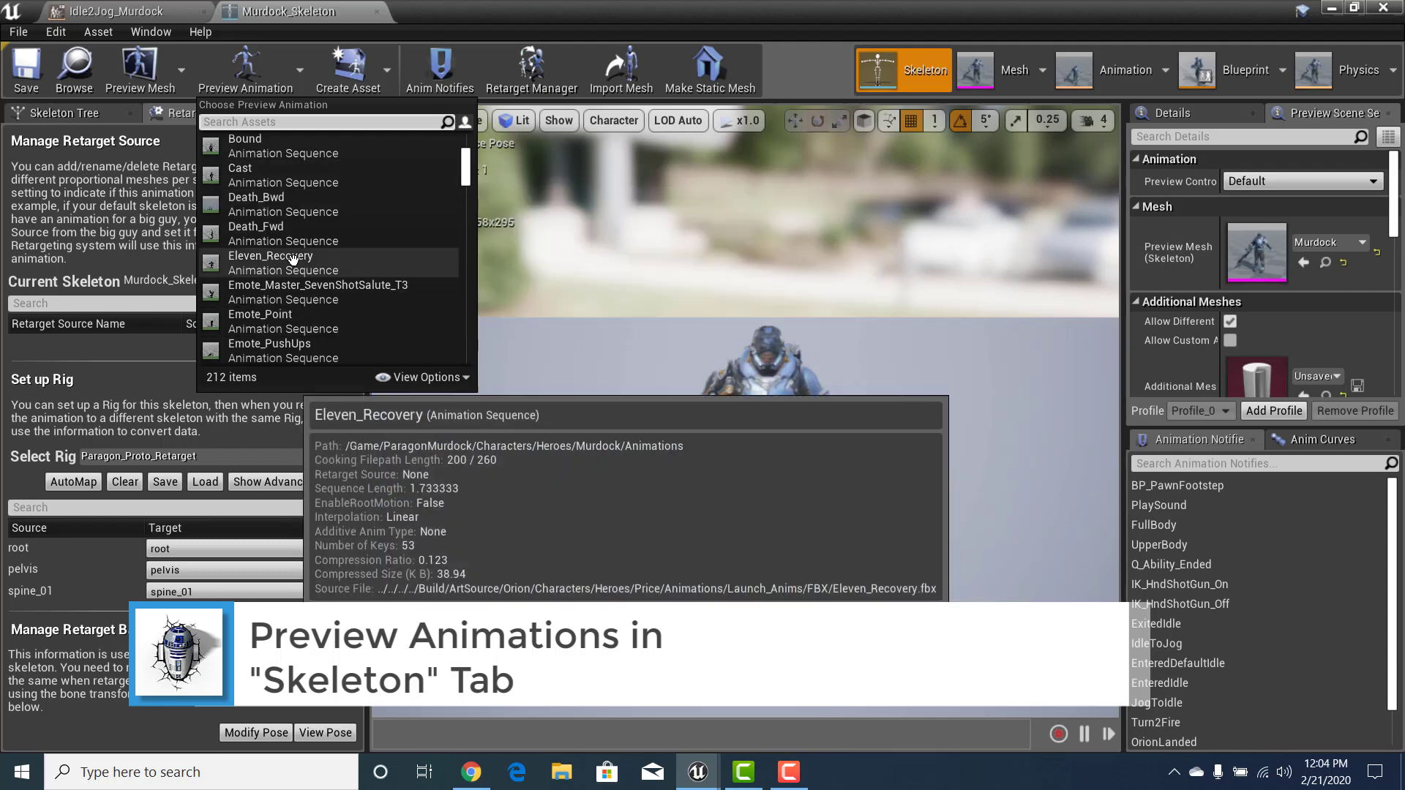
{"action": "left_click", "coordinate": [329, 263]}
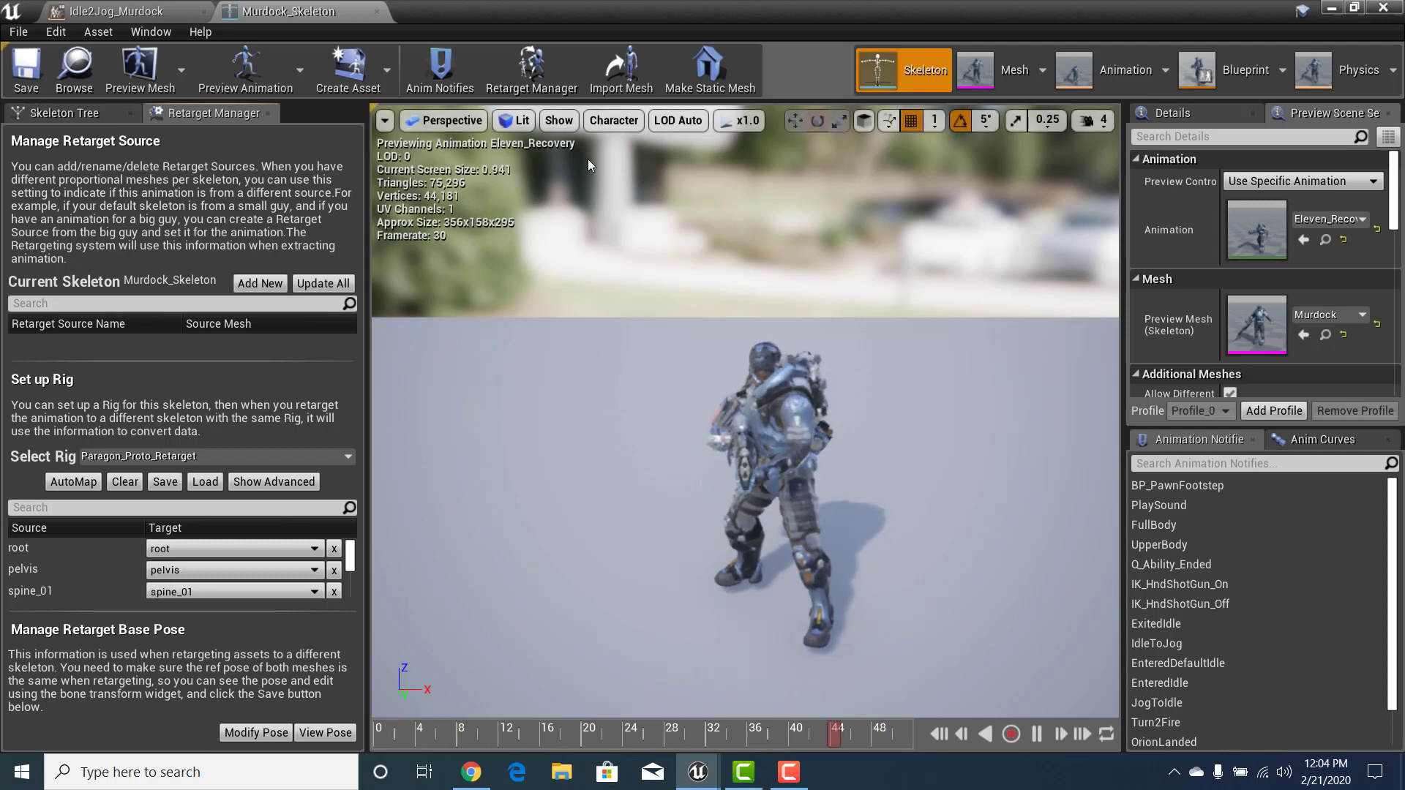
Preview the Fire_Reload animation on Murdock's skeleton
{"action": "left_click", "coordinate": [300, 71]}
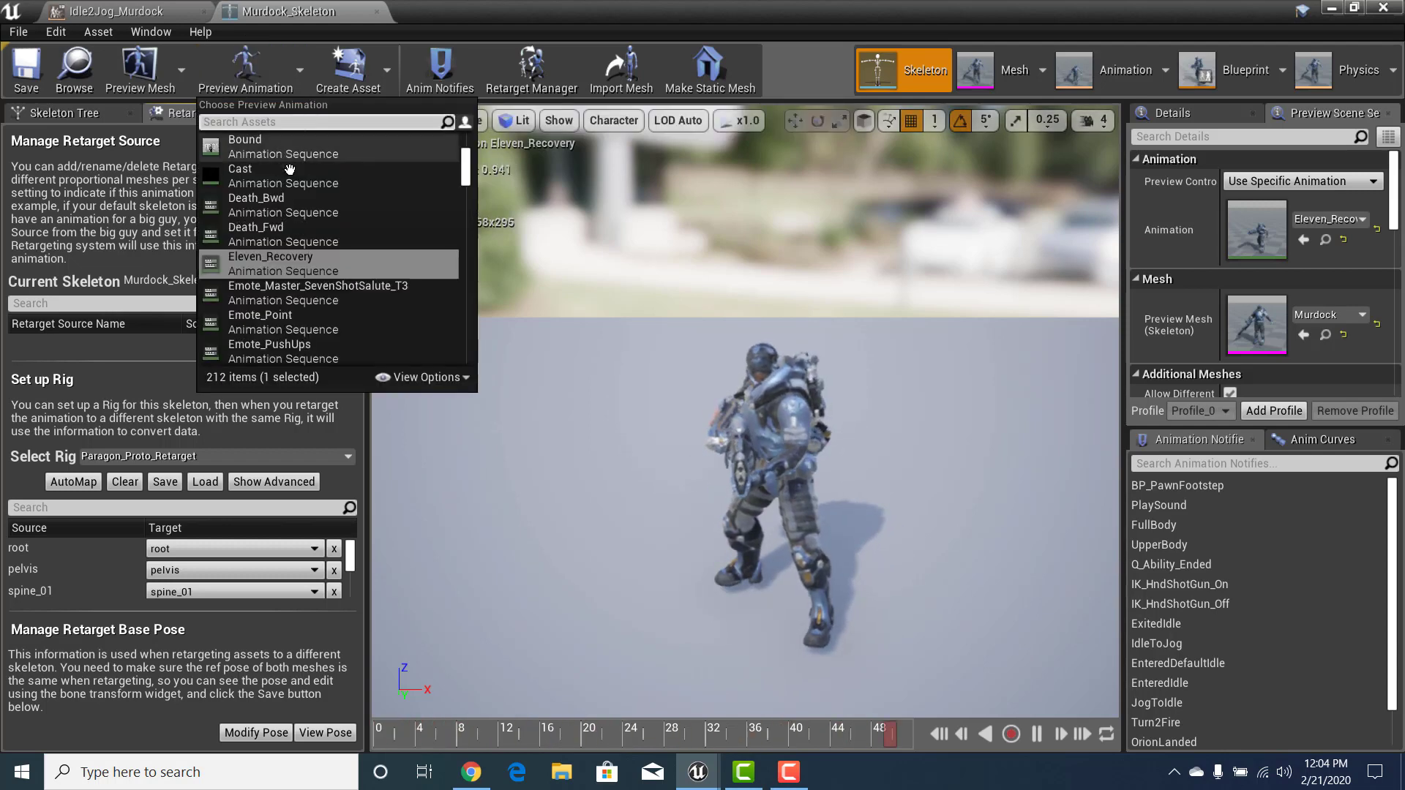
{"action": "scroll", "coordinate": [299, 265], "scroll_direction": "down", "scroll_amount": 6}
{"action": "scroll", "coordinate": [322, 256], "scroll_direction": "down", "scroll_amount": 1}
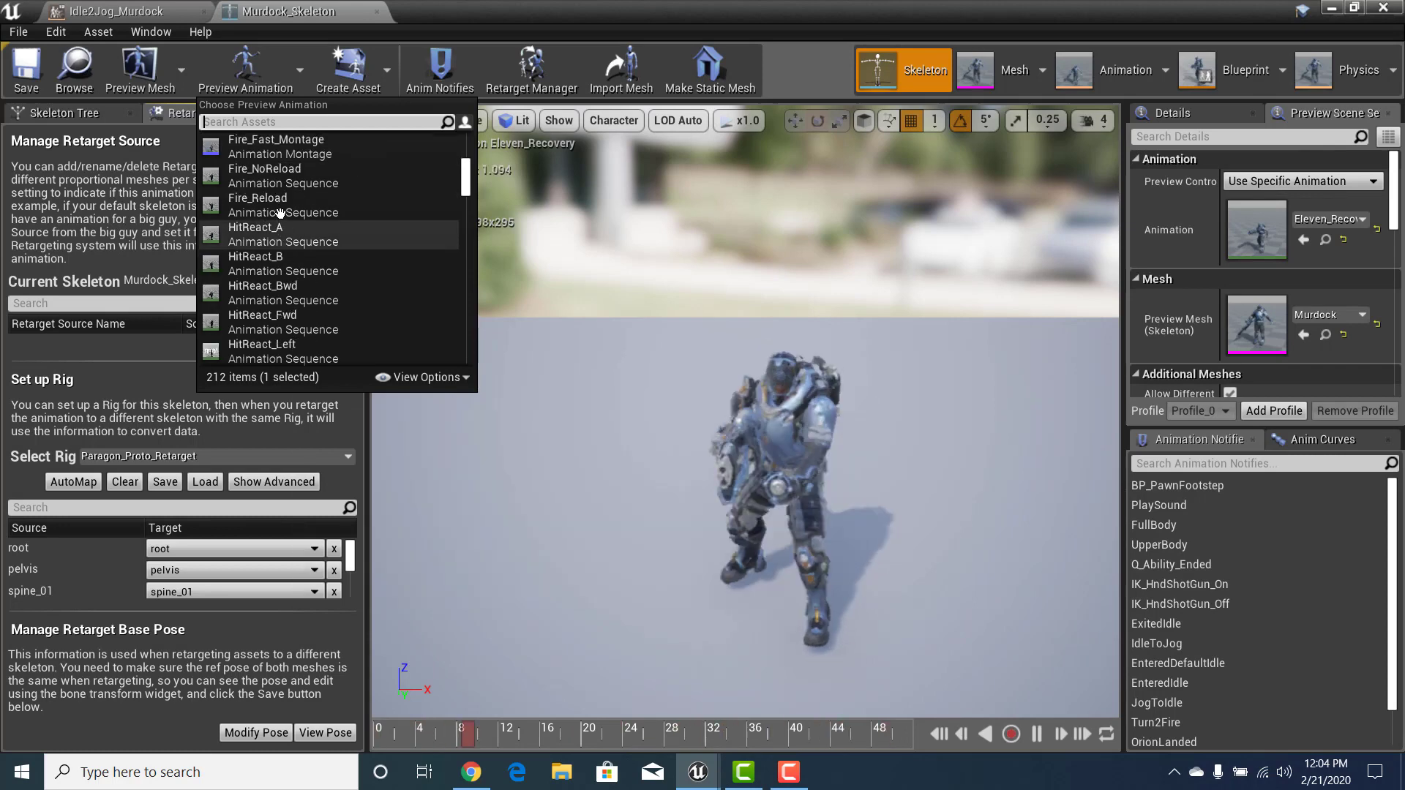
{"action": "left_click", "coordinate": [293, 205]}
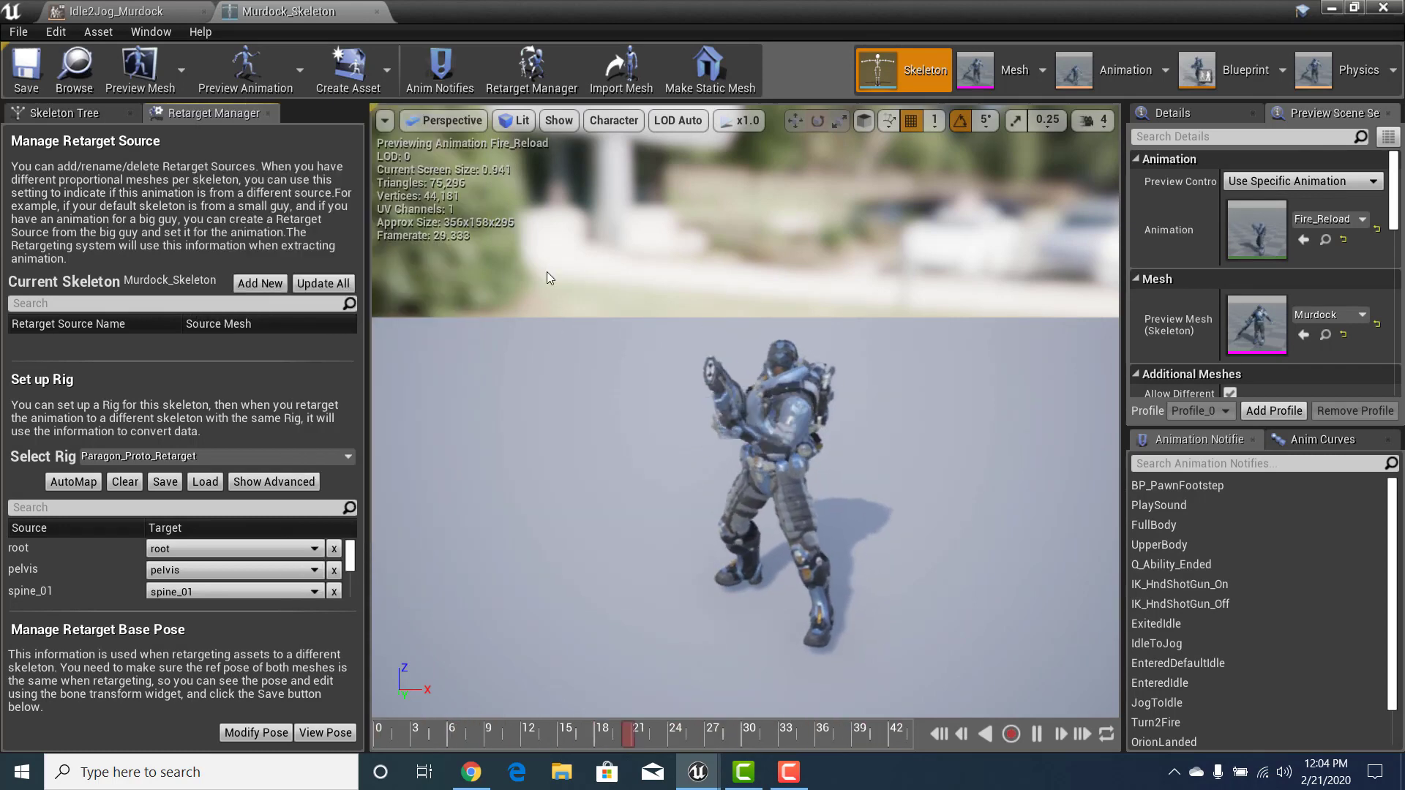
Preview the Shield_AO_CC animation on Murdock's skeleton and view the character from the front
{"action": "left_click", "coordinate": [299, 70]}
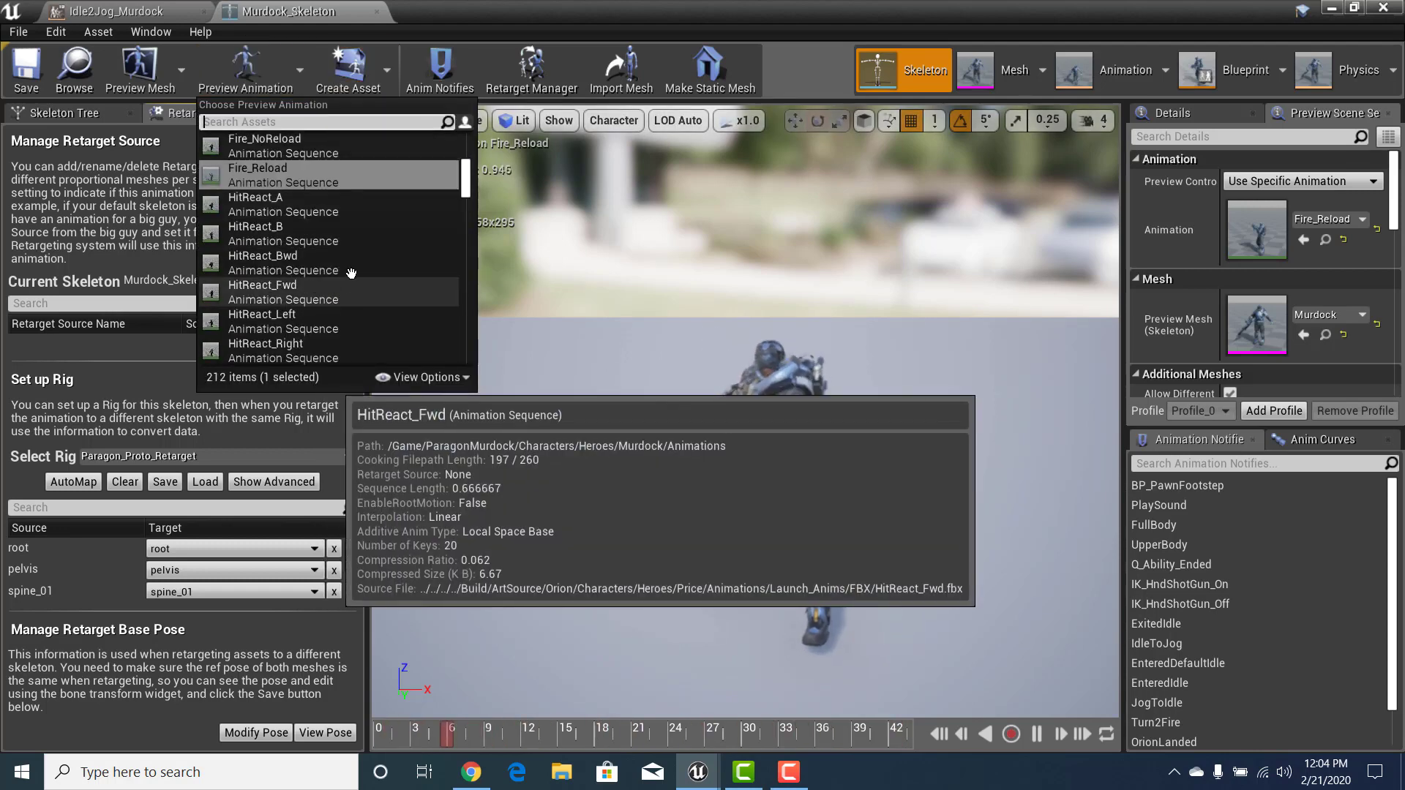
{"action": "mouse_move", "coordinate": [296, 300]}
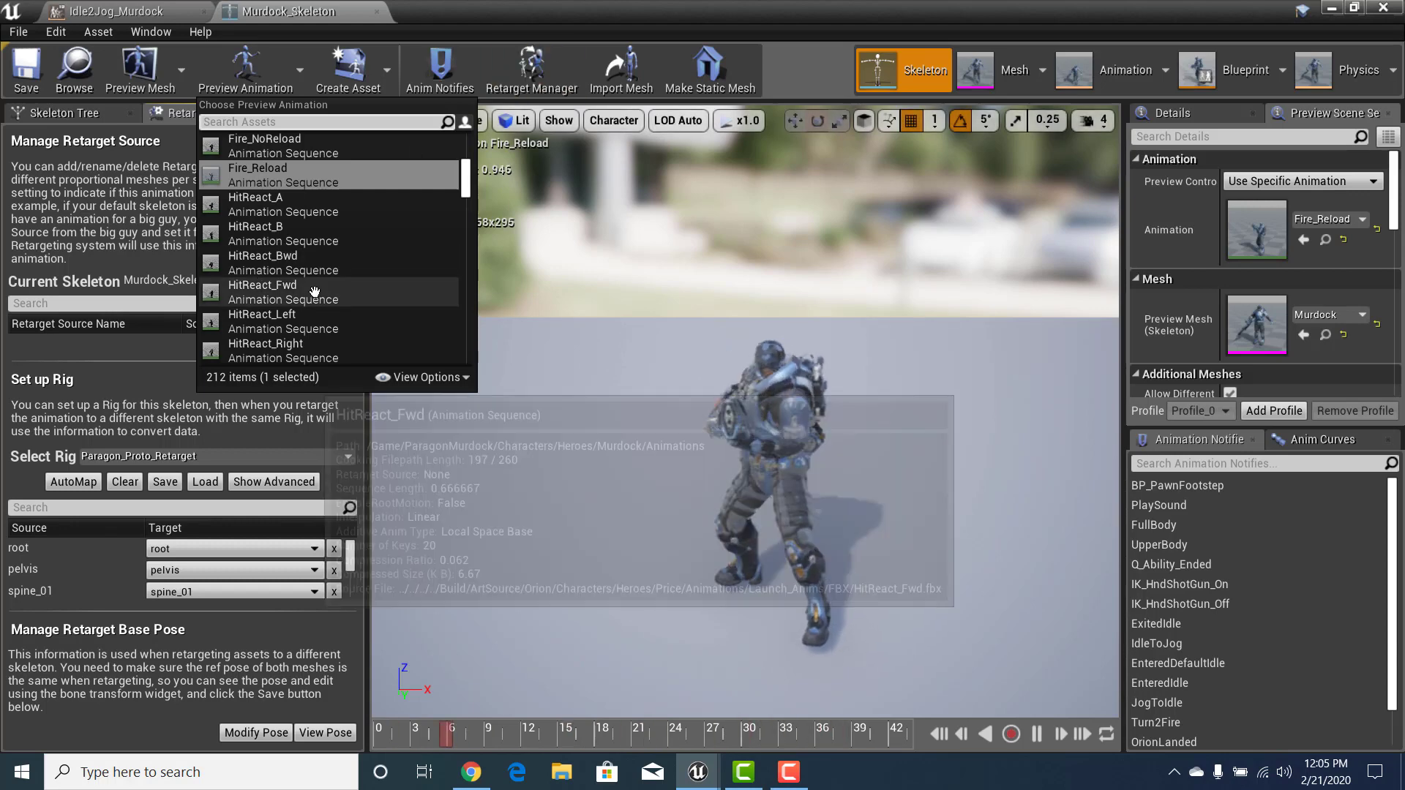
{"action": "scroll", "coordinate": [291, 223], "scroll_direction": "down", "scroll_amount": 3}
{"action": "scroll", "coordinate": [291, 224], "scroll_direction": "down", "scroll_amount": 7}
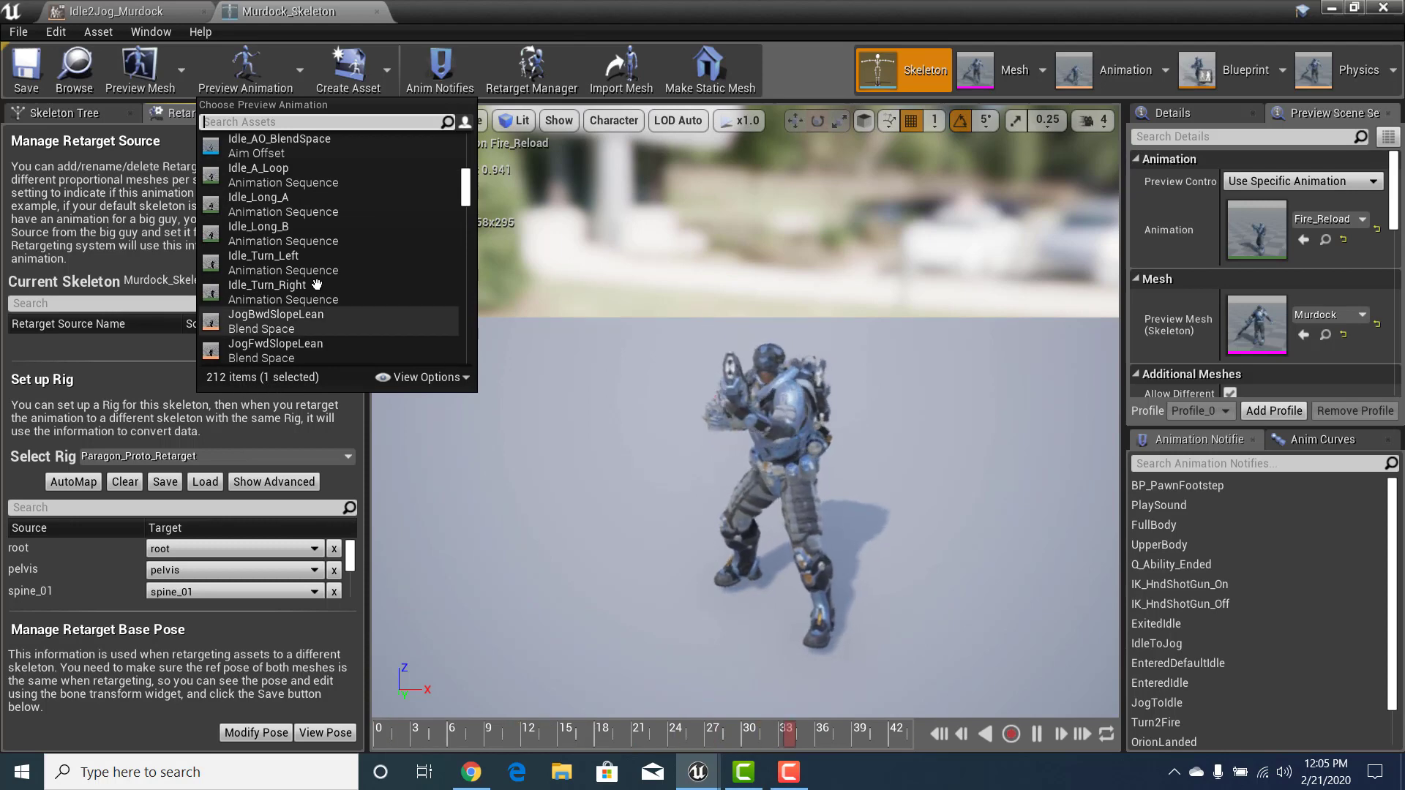
{"action": "scroll", "coordinate": [324, 307], "scroll_direction": "down", "scroll_amount": 10}
{"action": "scroll", "coordinate": [315, 314], "scroll_direction": "down", "scroll_amount": 15}
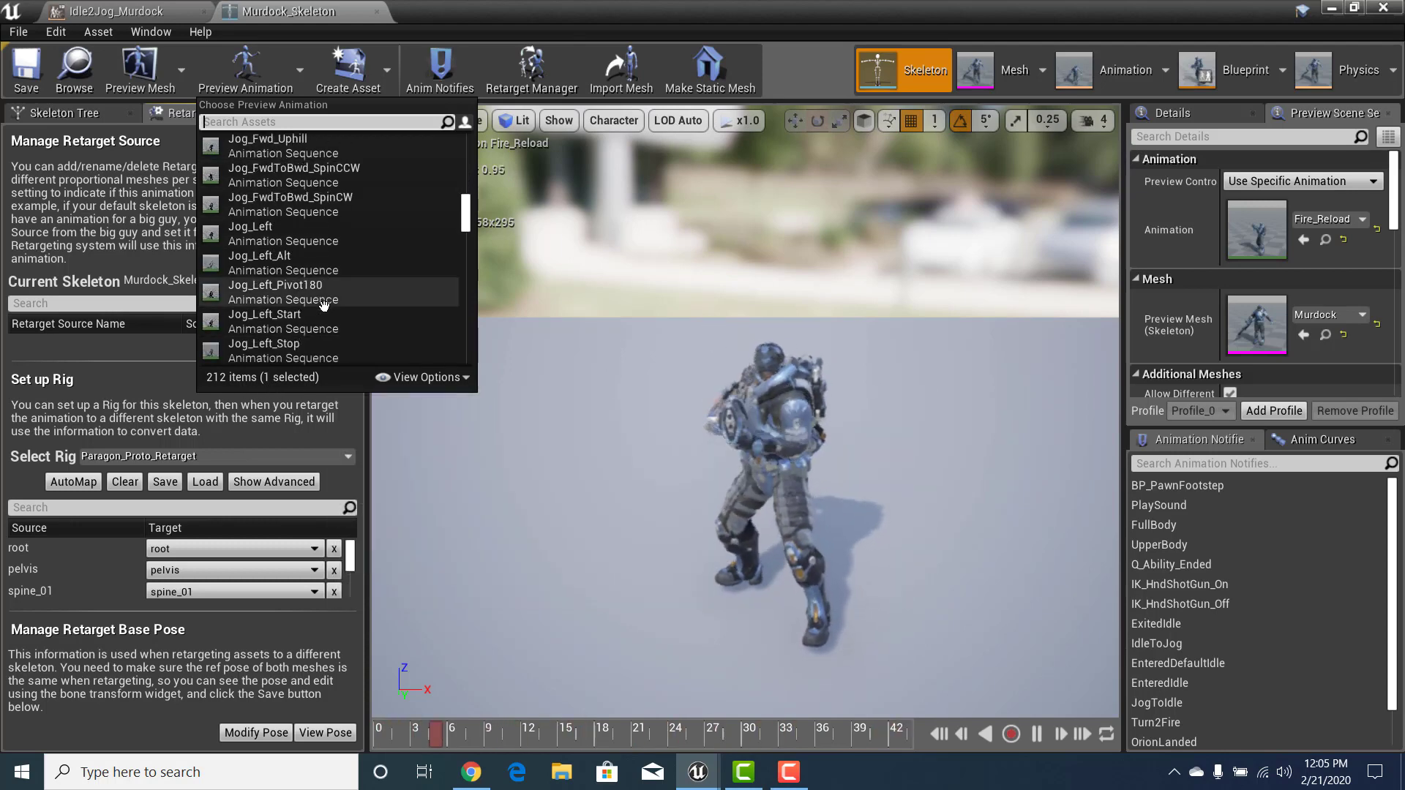
{"action": "scroll", "coordinate": [304, 320], "scroll_direction": "down", "scroll_amount": 15}
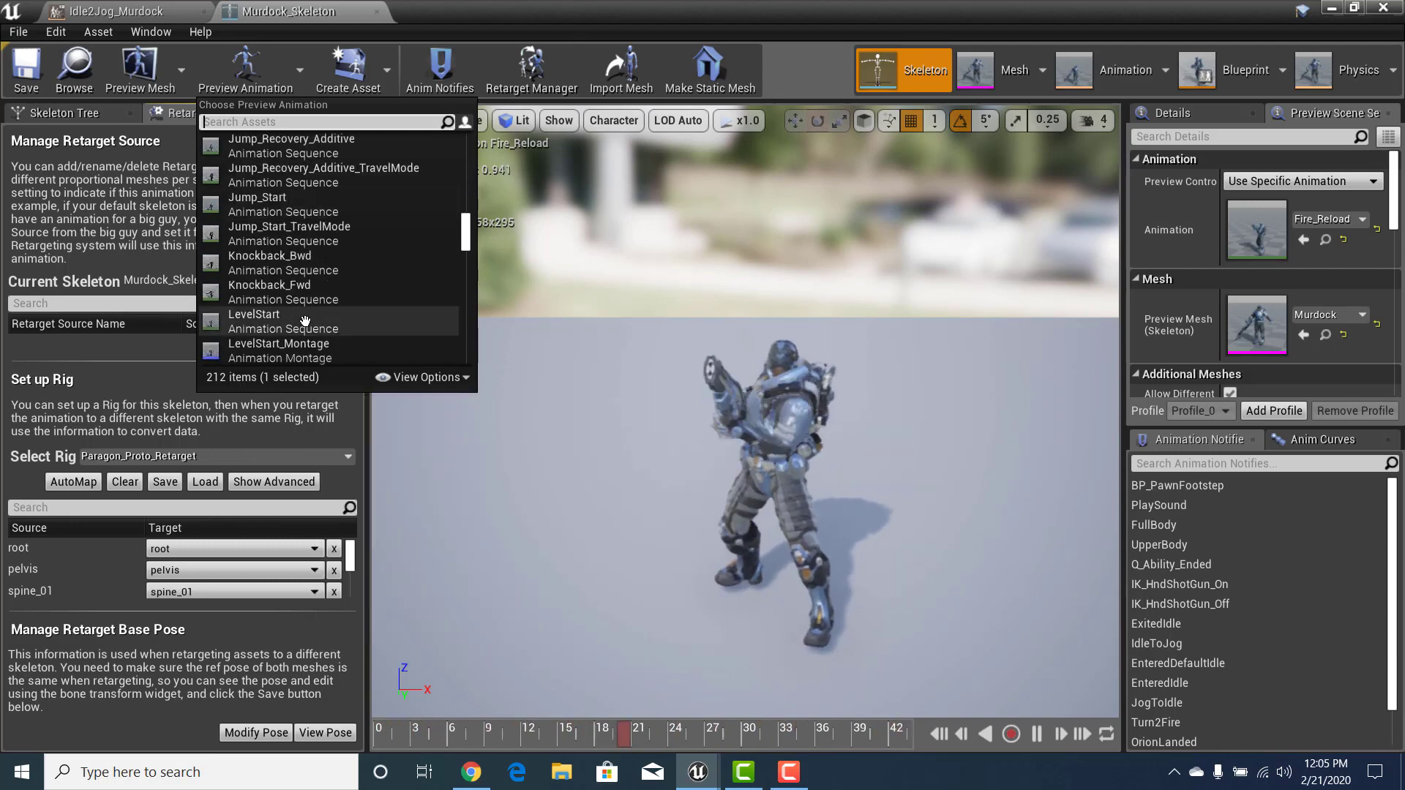
{"action": "scroll", "coordinate": [289, 322], "scroll_direction": "down", "scroll_amount": 12}
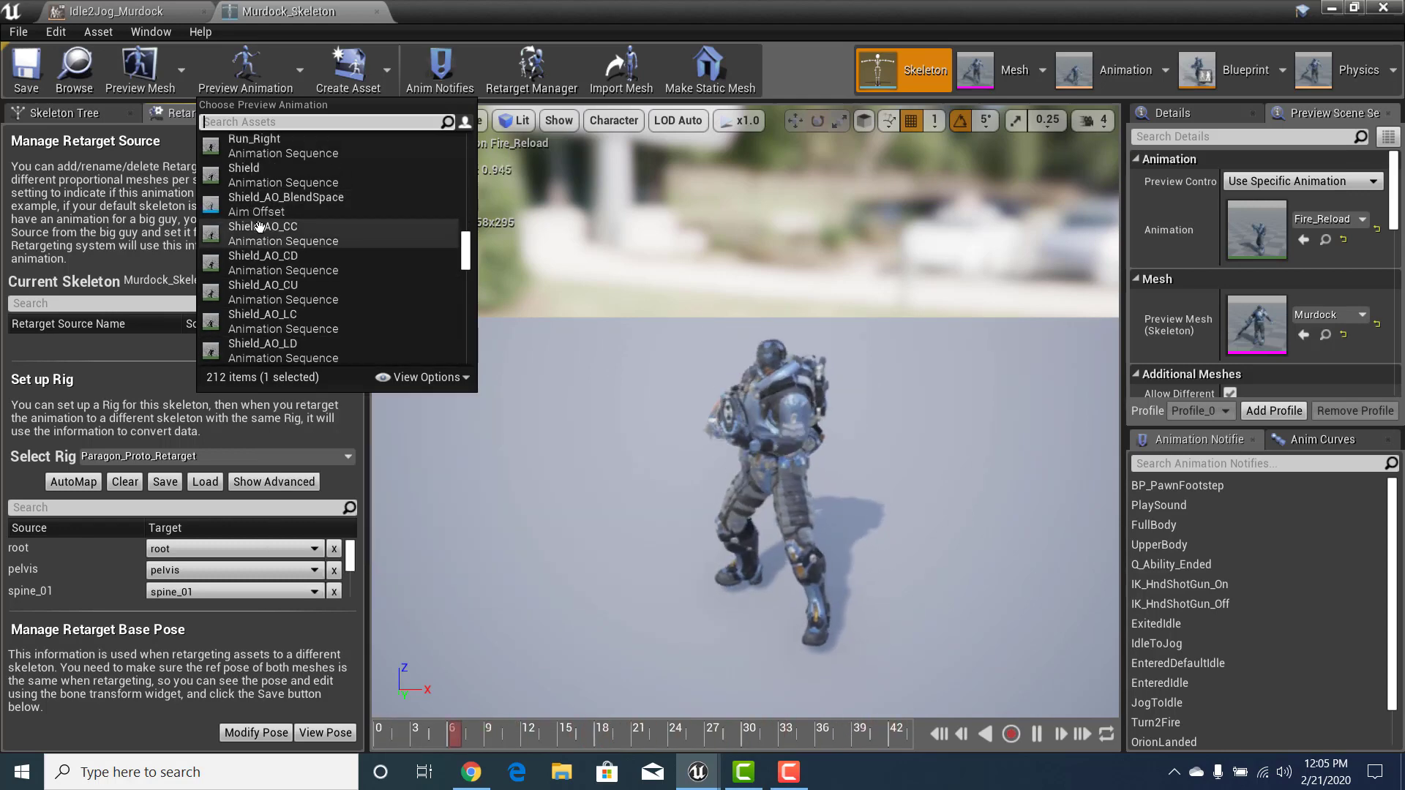
{"action": "left_click", "coordinate": [260, 227]}
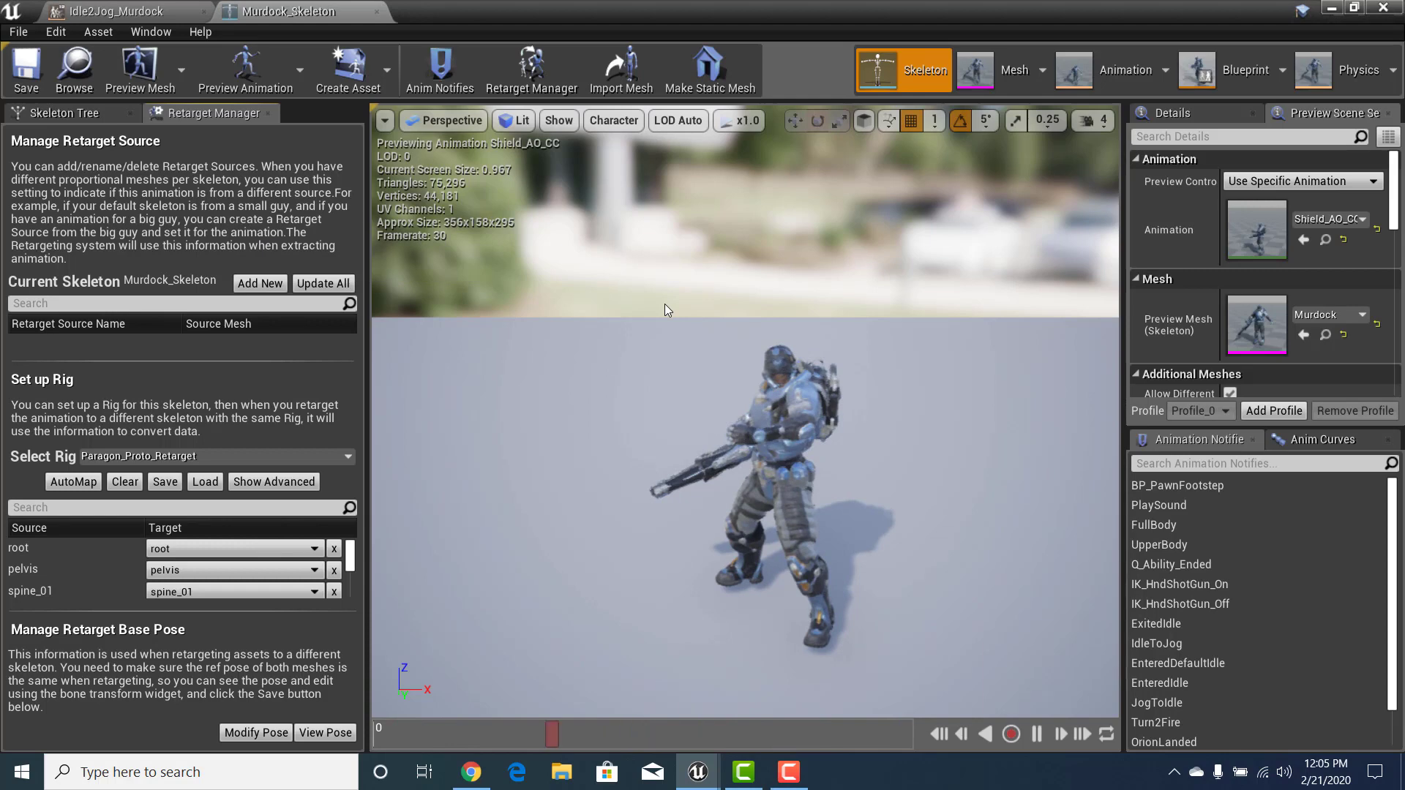
{"action": "right_click_drag", "start_coordinate": [660, 455], "coordinate": [761, 459]}
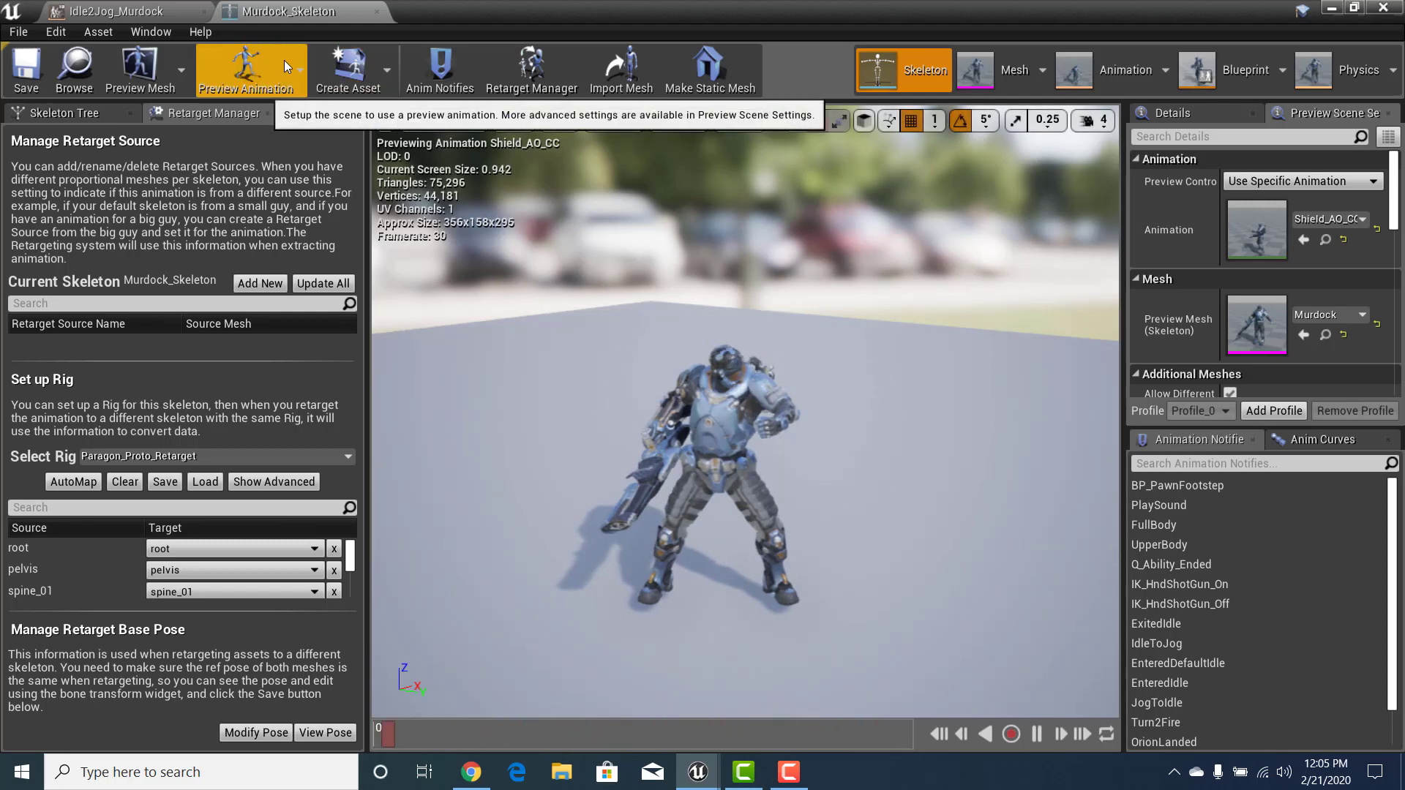
Search the preview animations for "death" and preview Death_Fwd on Murdock's skeleton
{"action": "left_click", "coordinate": [247, 73]}
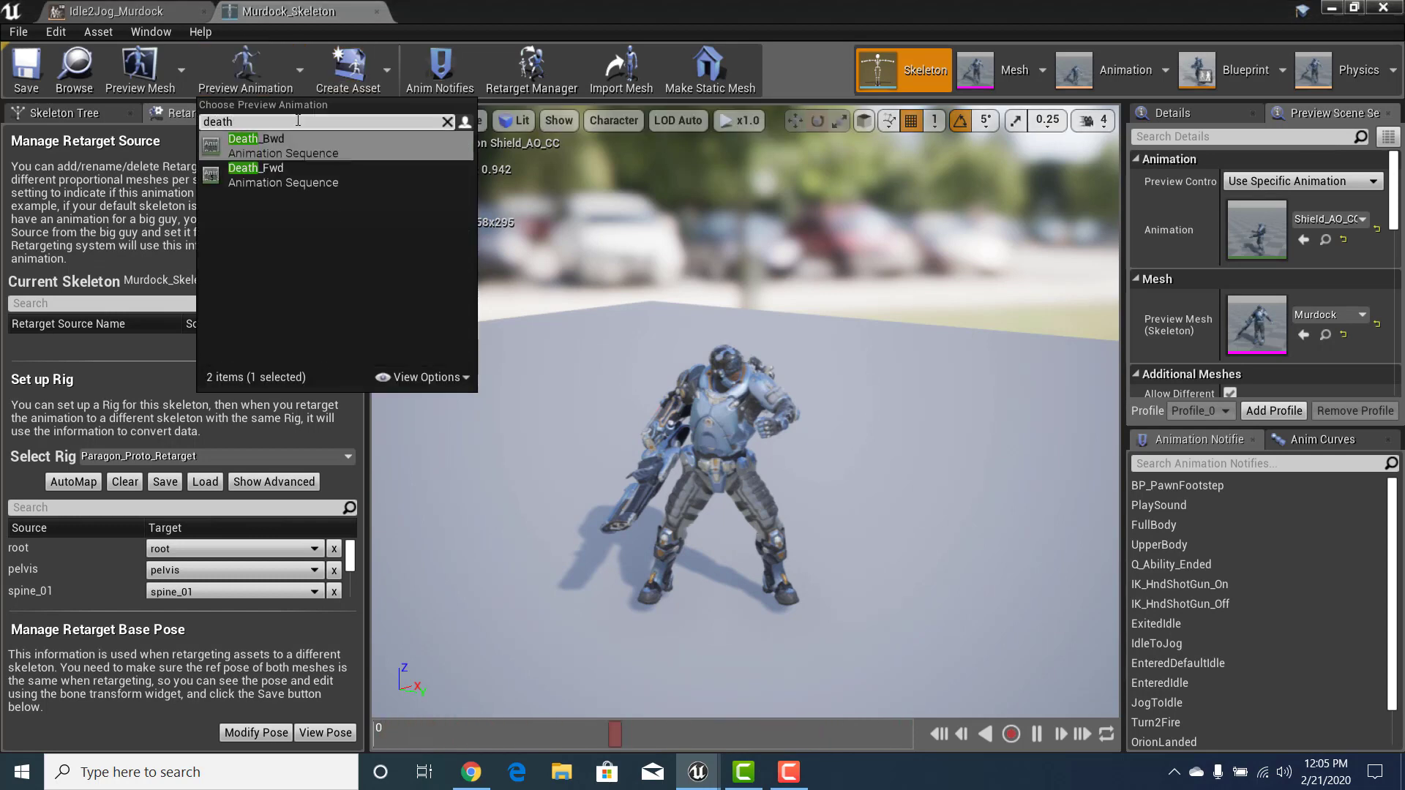
{"action": "left_click", "coordinate": [344, 175]}
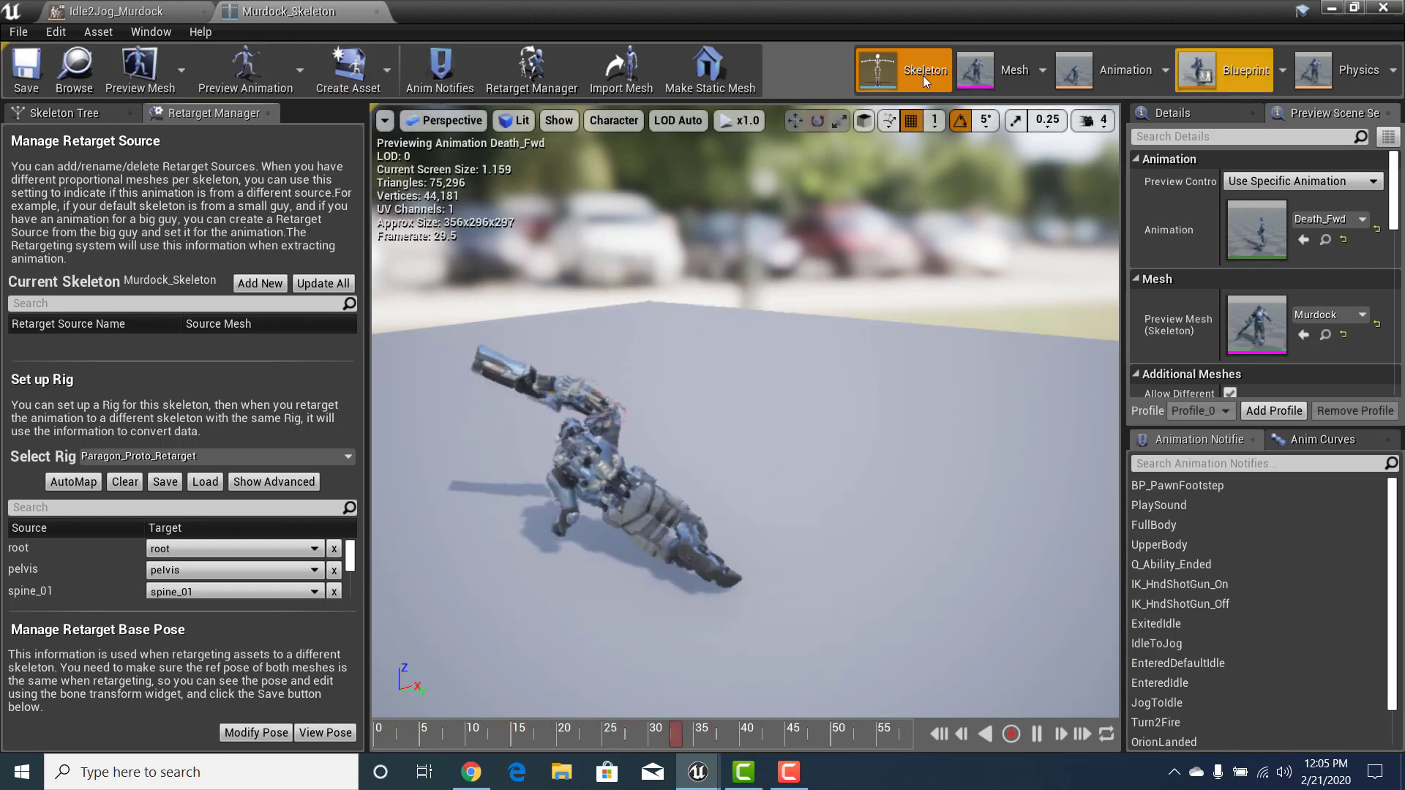
Open the Murdock mesh editor to look over its material slots, and return to the Idle2Jog_Murdock animation editor
{"action": "left_click", "coordinate": [977, 74]}
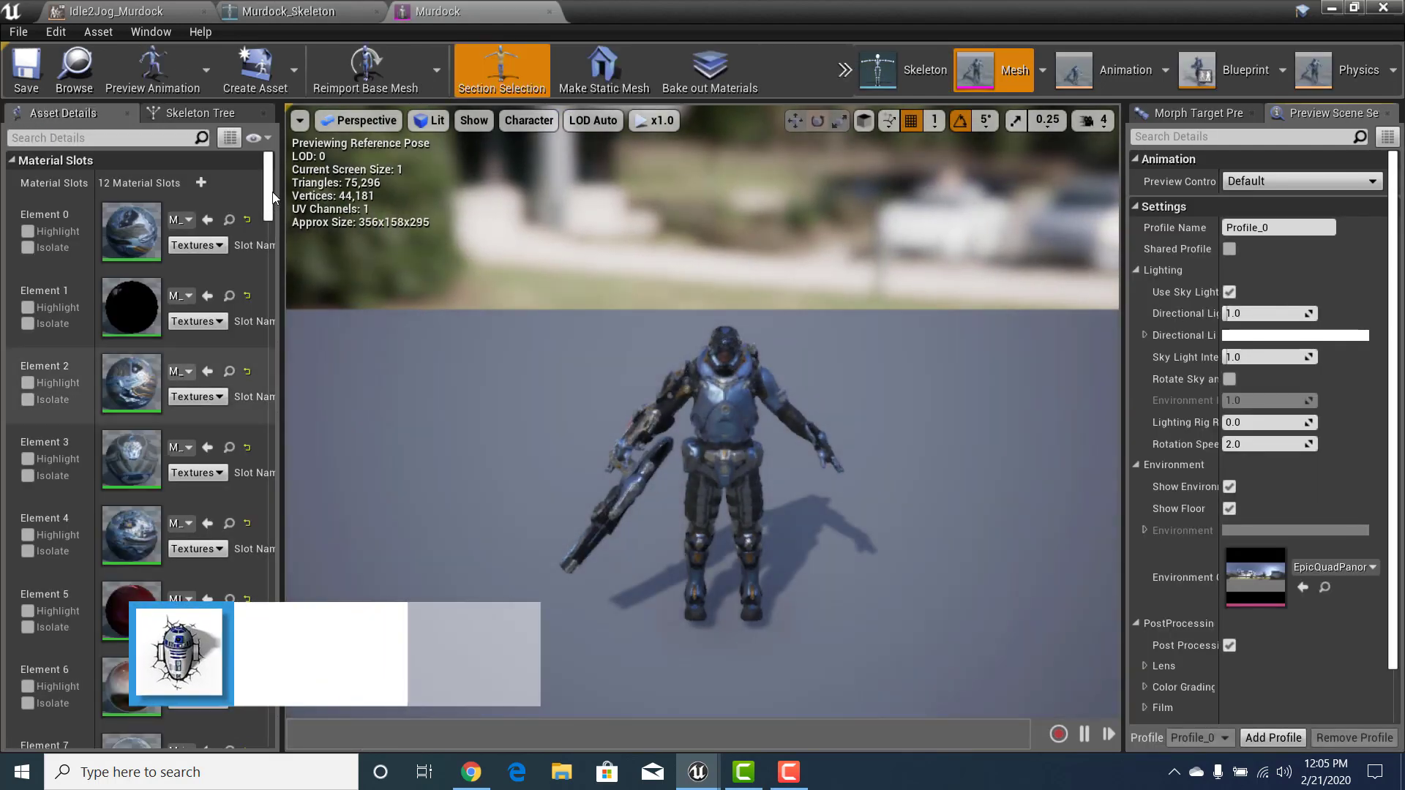
{"action": "left_click_drag", "start_coordinate": [270, 179], "coordinate": [246, 164]}
{"action": "left_click", "coordinate": [1117, 78]}
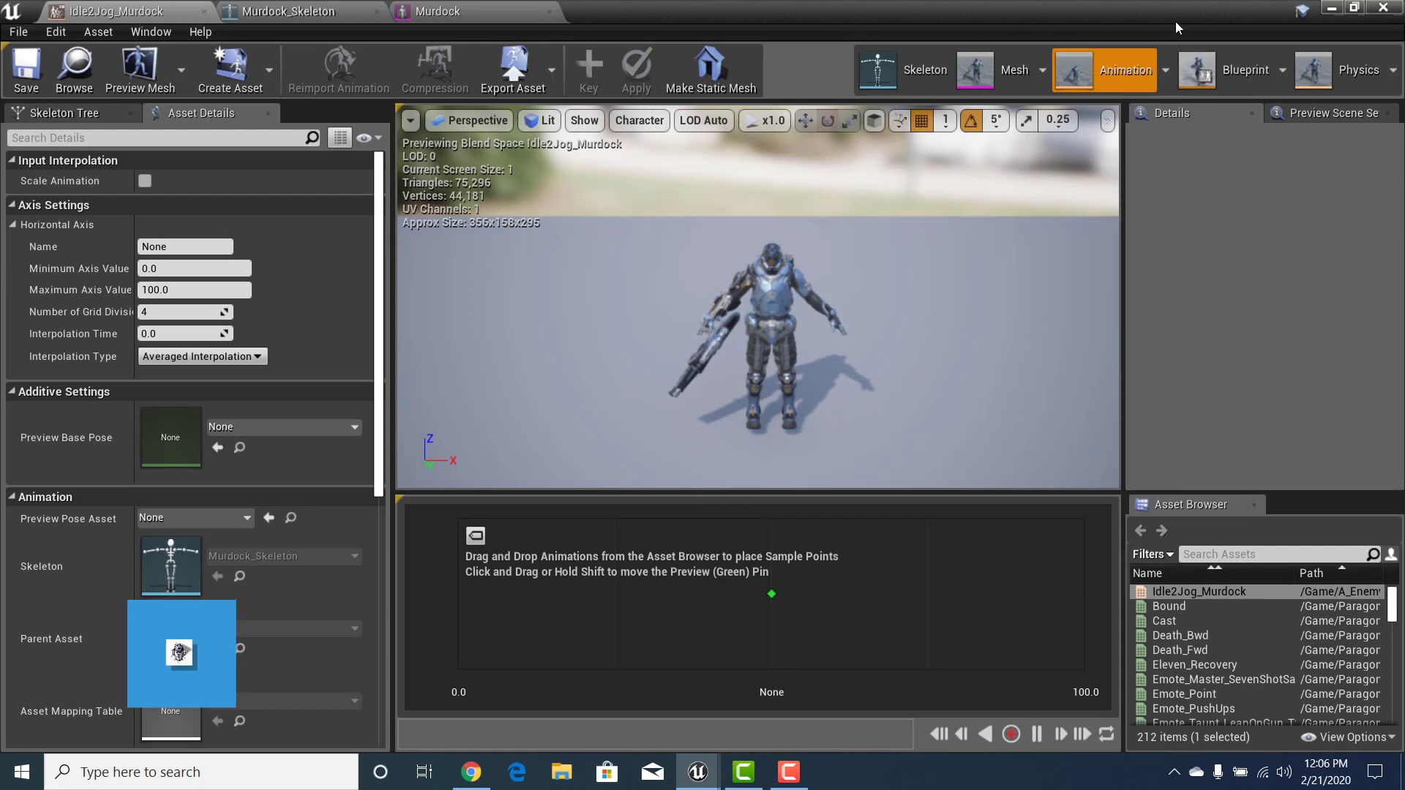
Look over the Murdock_AnimBlueprint event graph and open the AnimGraph of the Murdock_Anim_BP animation blueprint
{"action": "left_click", "coordinate": [1241, 66]}
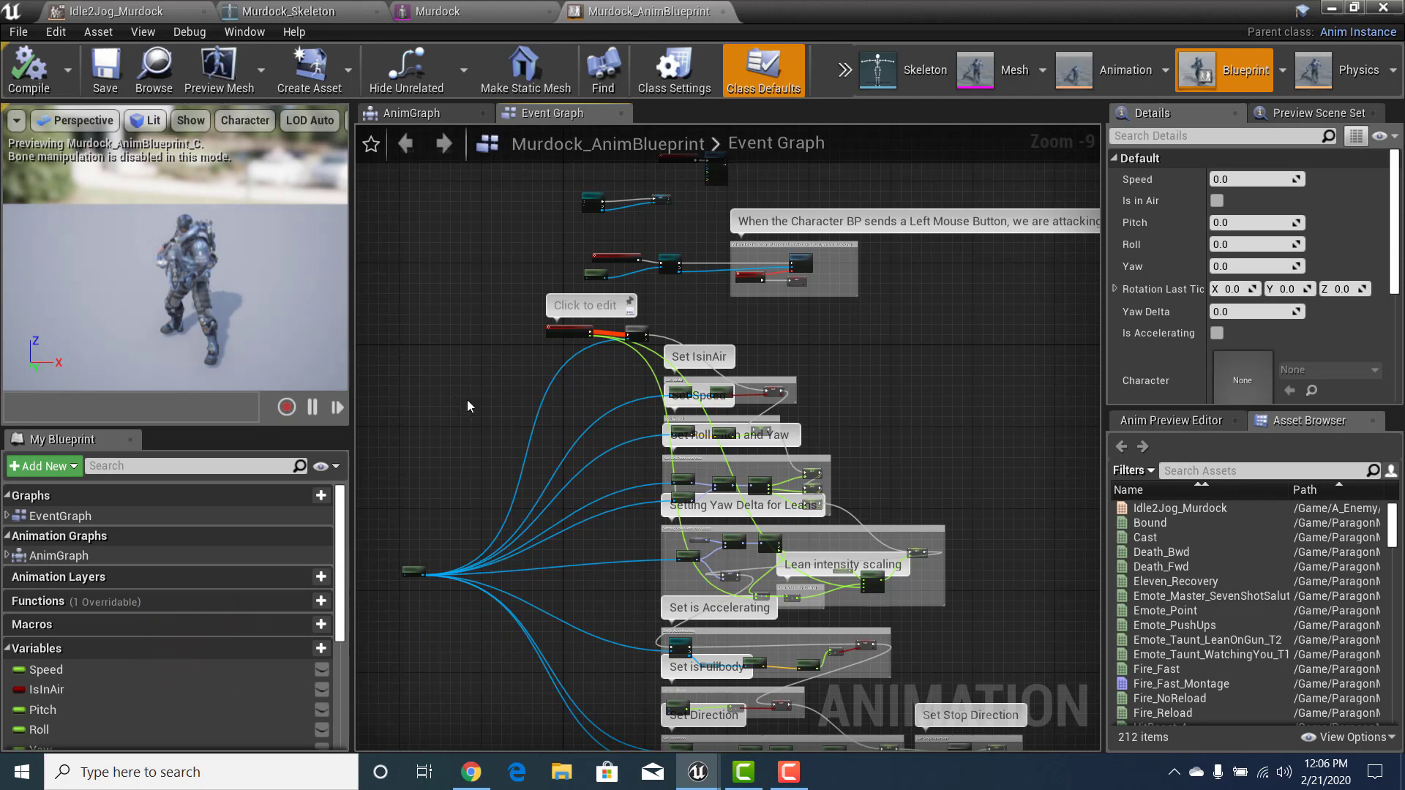
{"action": "right_click_drag", "start_coordinate": [466, 403], "coordinate": [402, 296]}
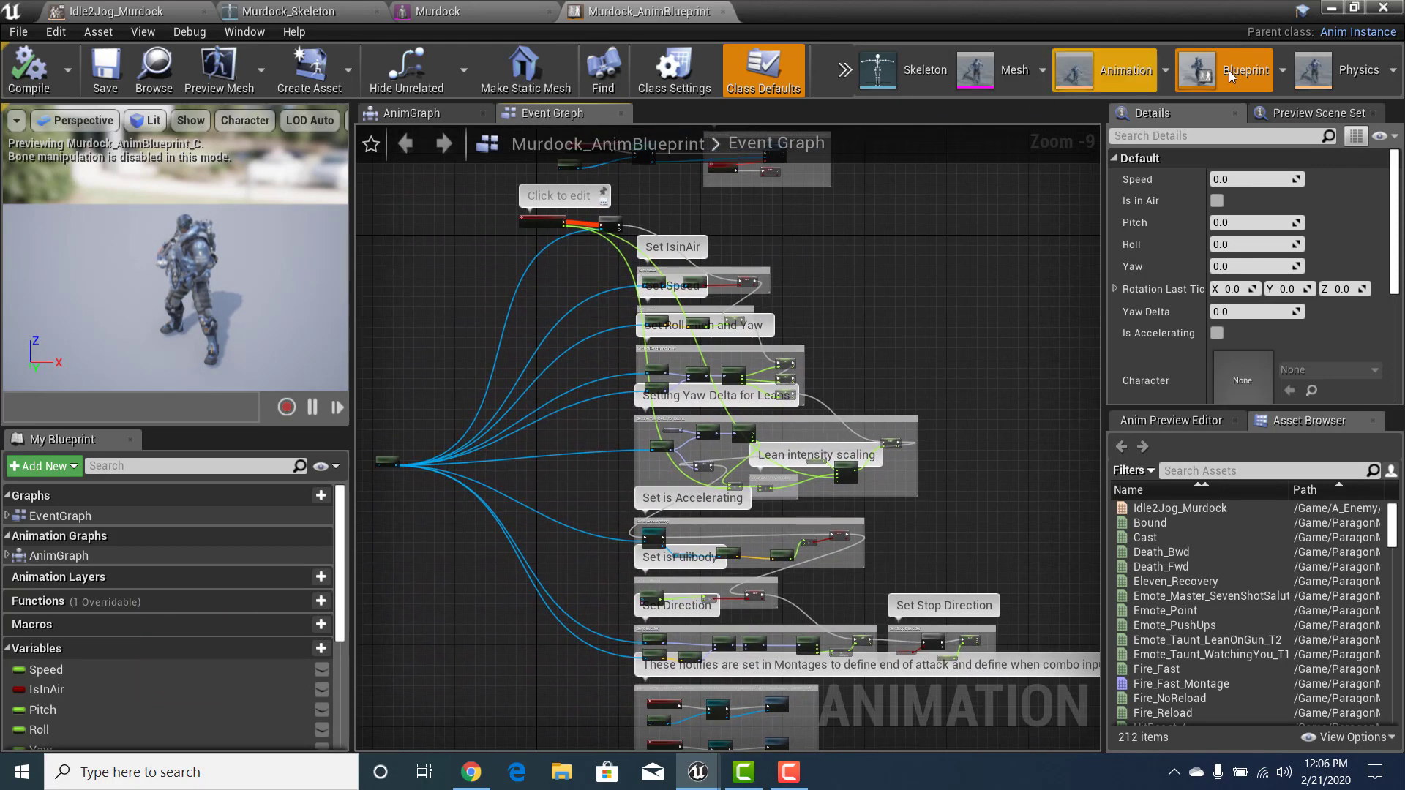
{"action": "left_click", "coordinate": [1285, 63]}
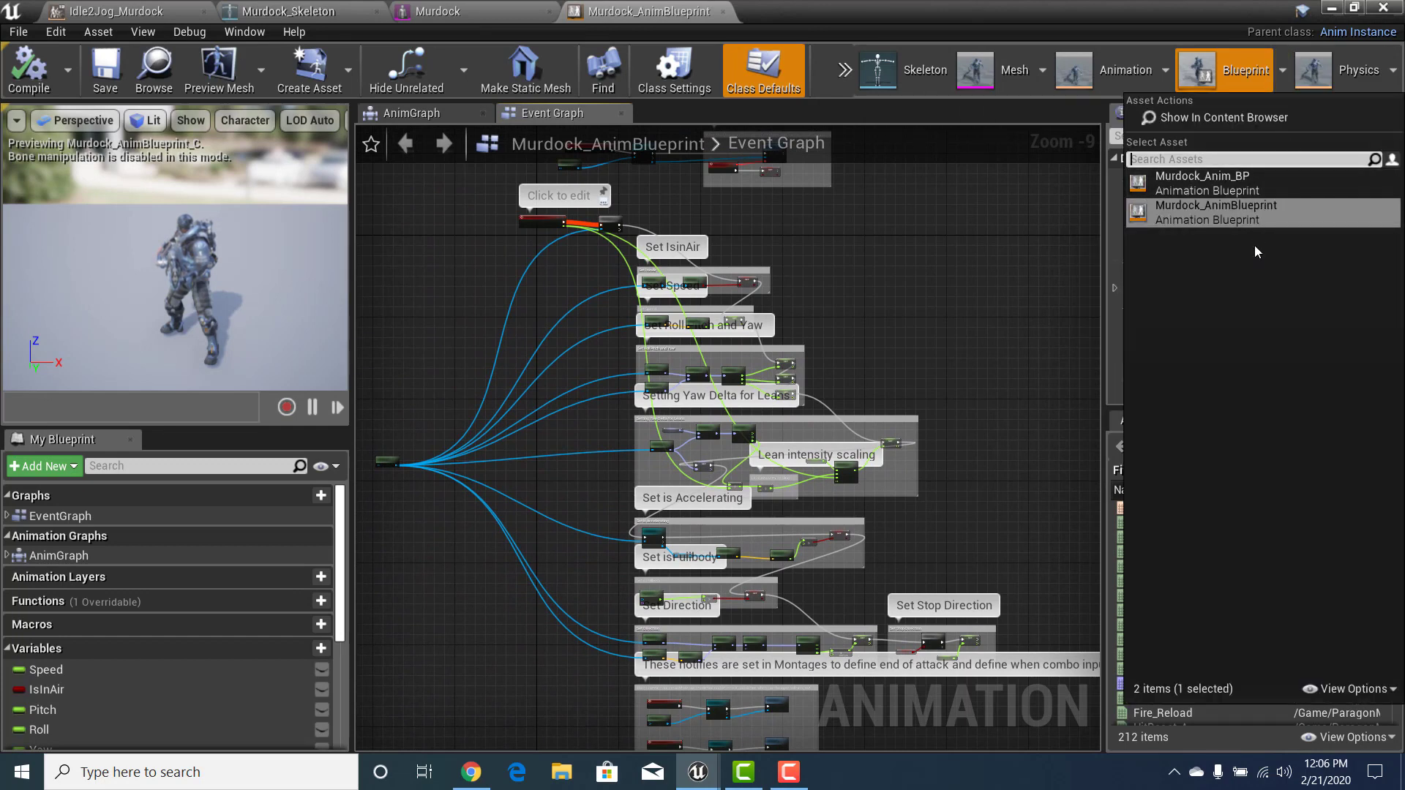
{"action": "mouse_move", "coordinate": [1232, 218]}
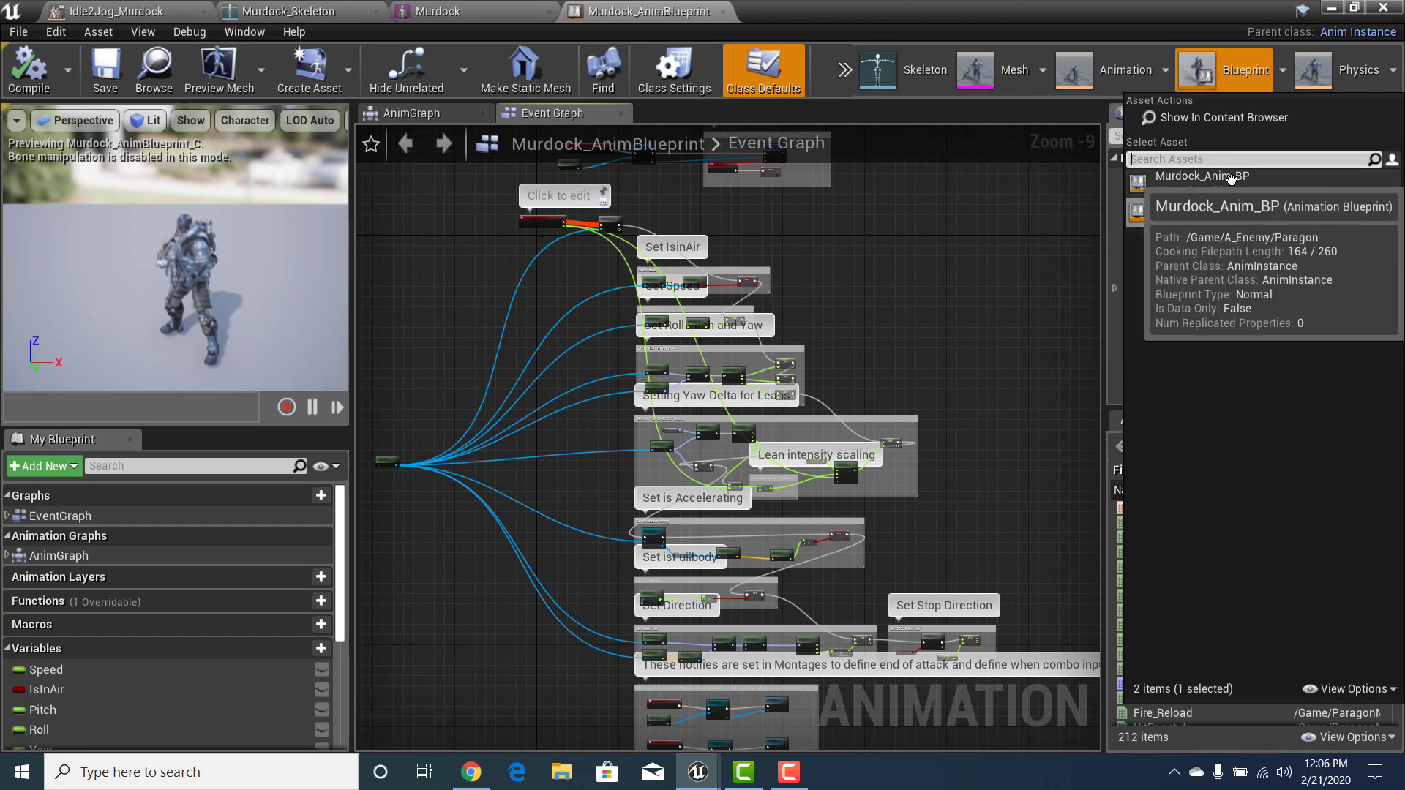
{"action": "left_click", "coordinate": [1231, 181]}
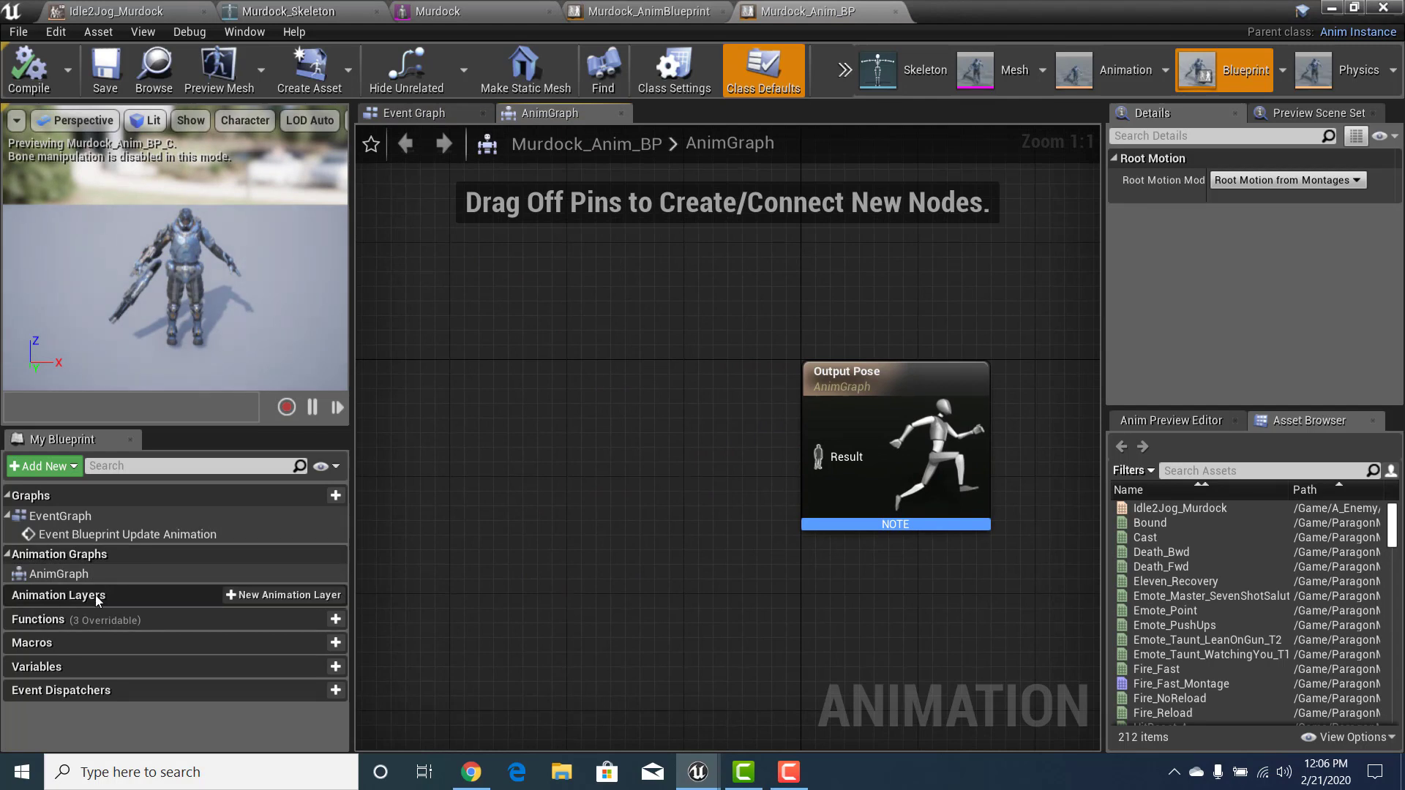
{"action": "left_click", "coordinate": [57, 577]}
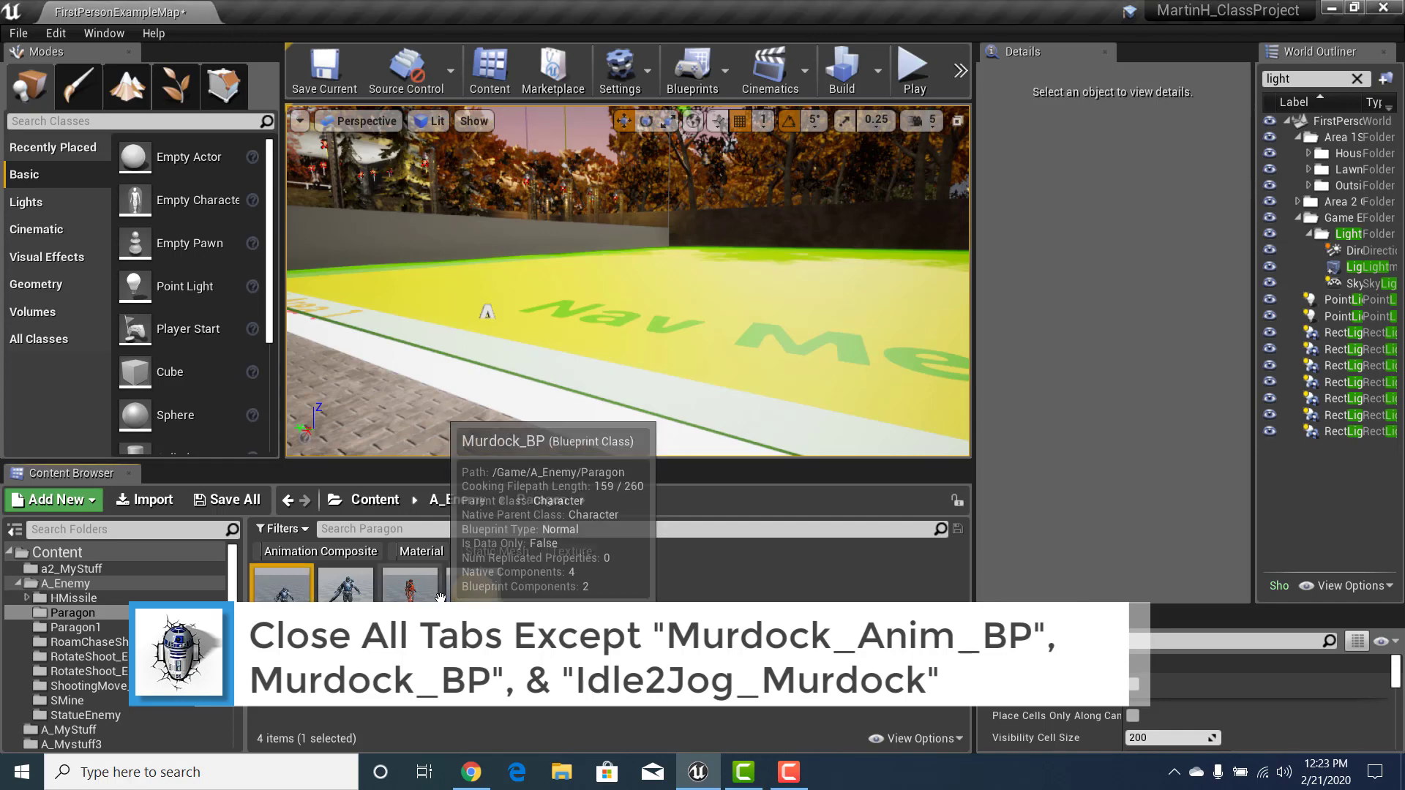
Open the Idle2Jog_Murdock blend space and the Murdock_Anim_BP animation blueprint, ending with Murdock_Anim_BP's AnimGraph selected
{"action": "double_click", "coordinate": [287, 596]}
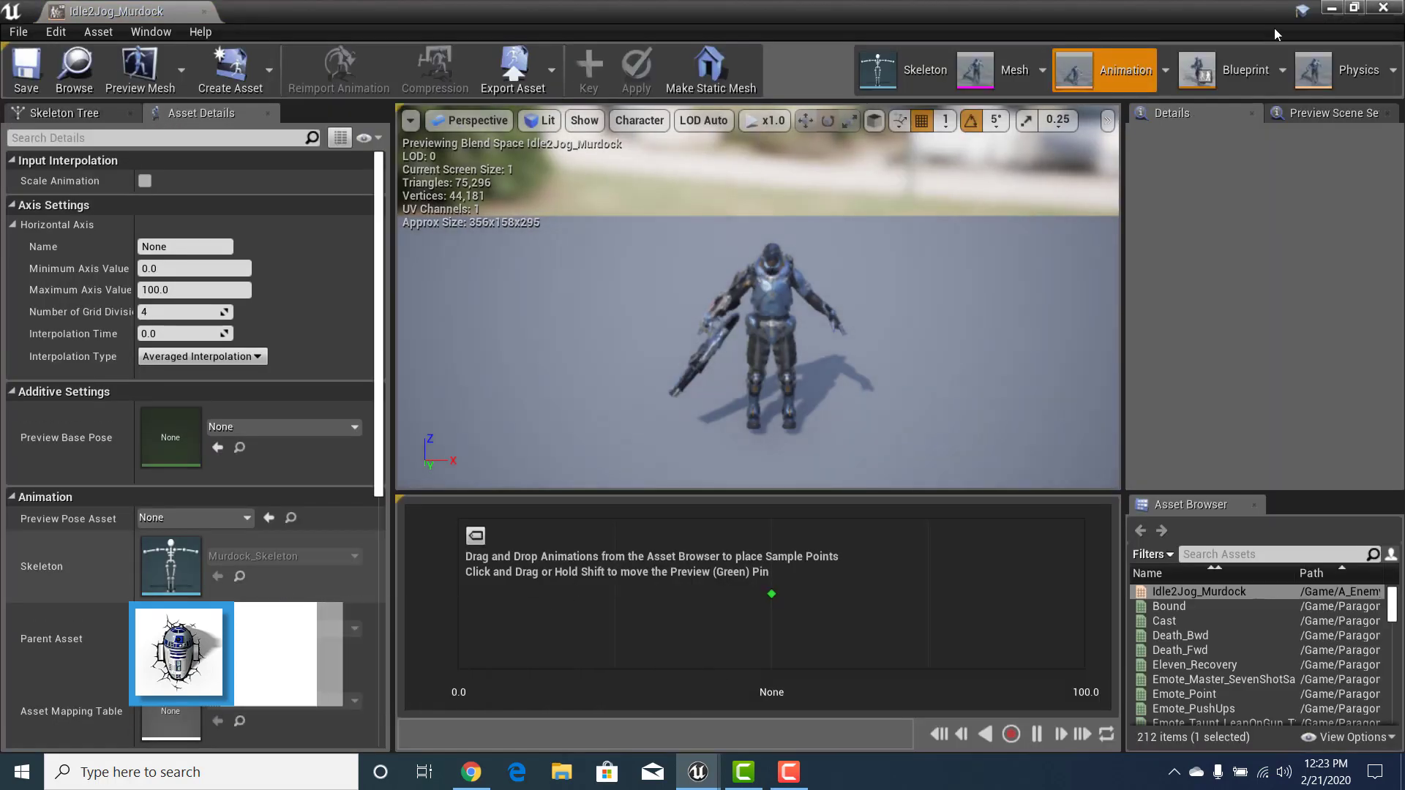
{"action": "left_click", "coordinate": [1282, 69]}
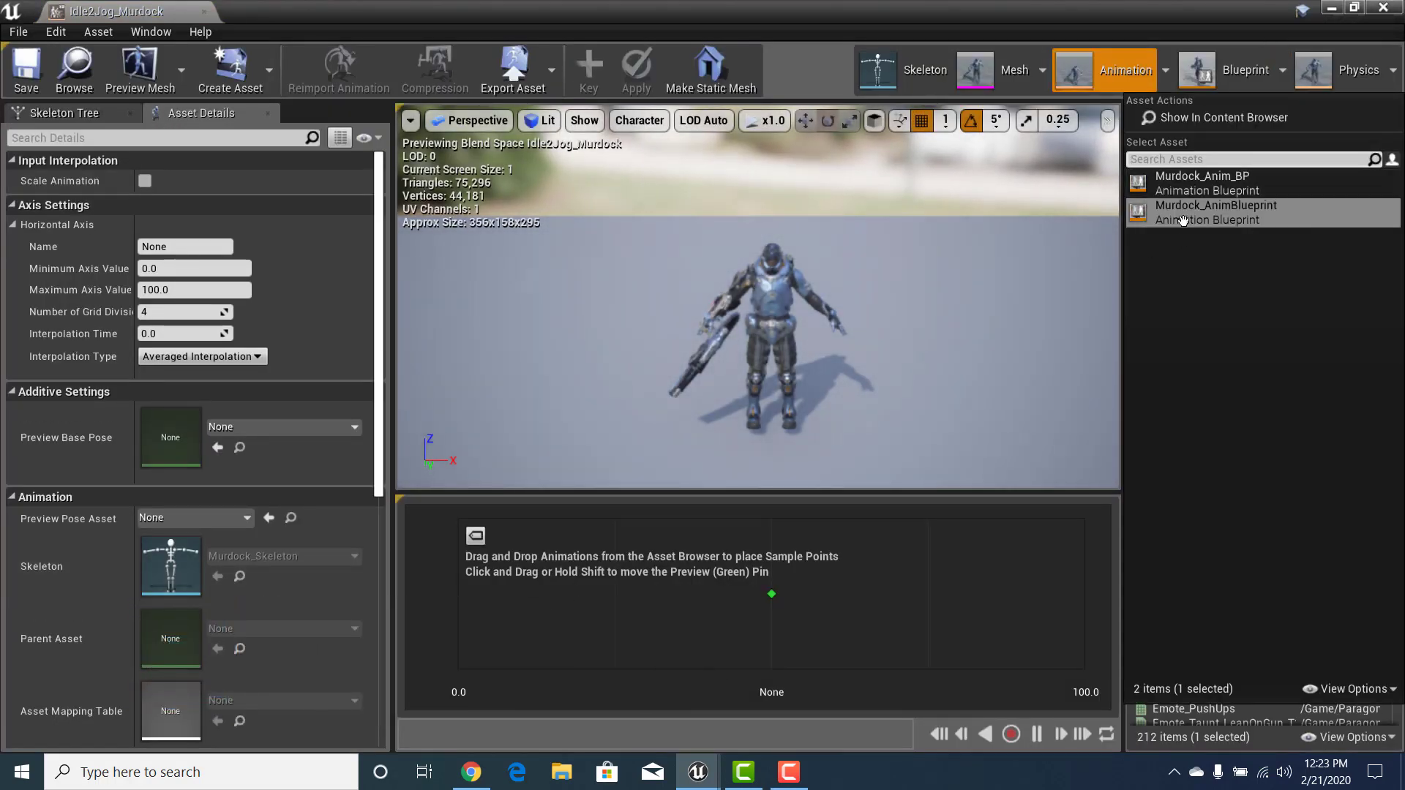
{"action": "mouse_move", "coordinate": [1226, 186]}
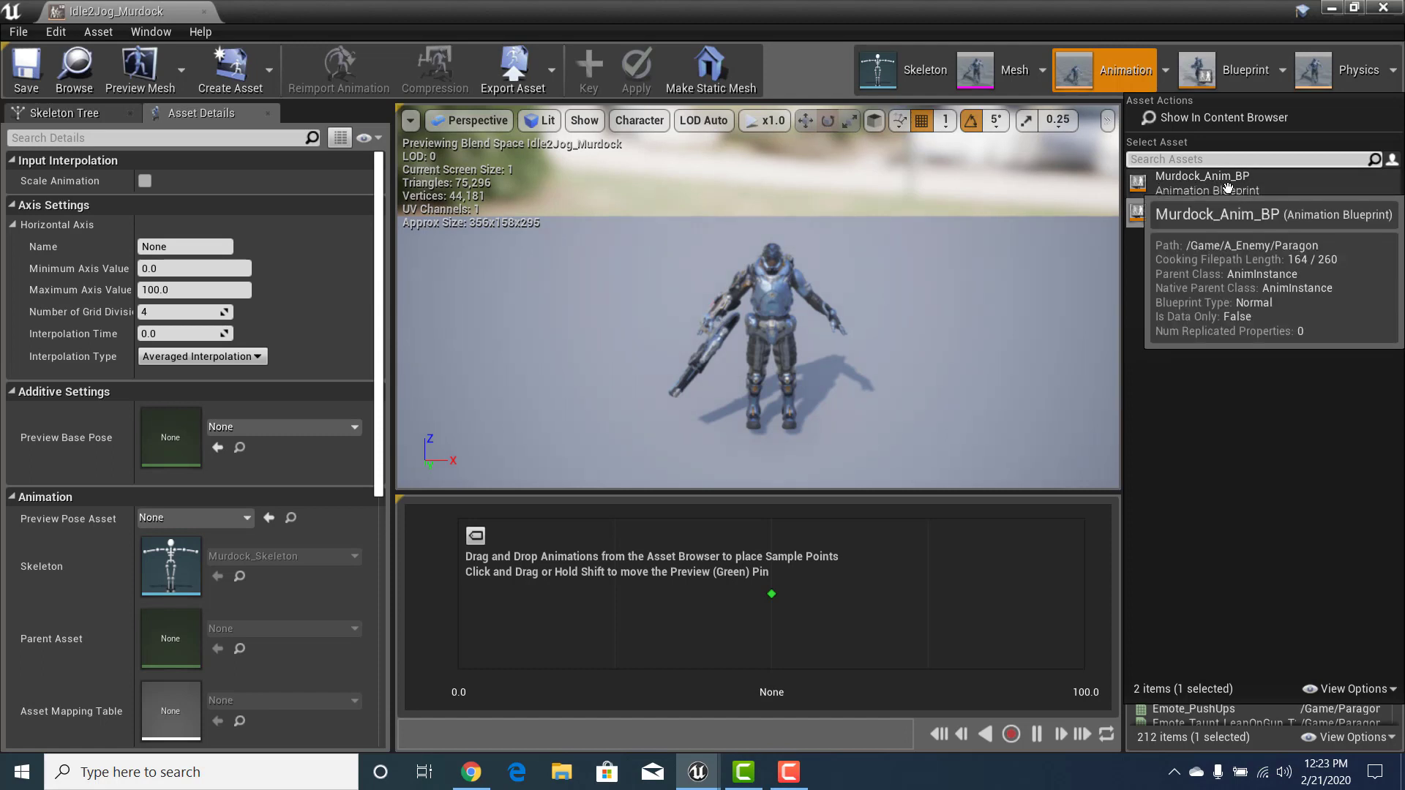
{"action": "left_click", "coordinate": [1211, 185]}
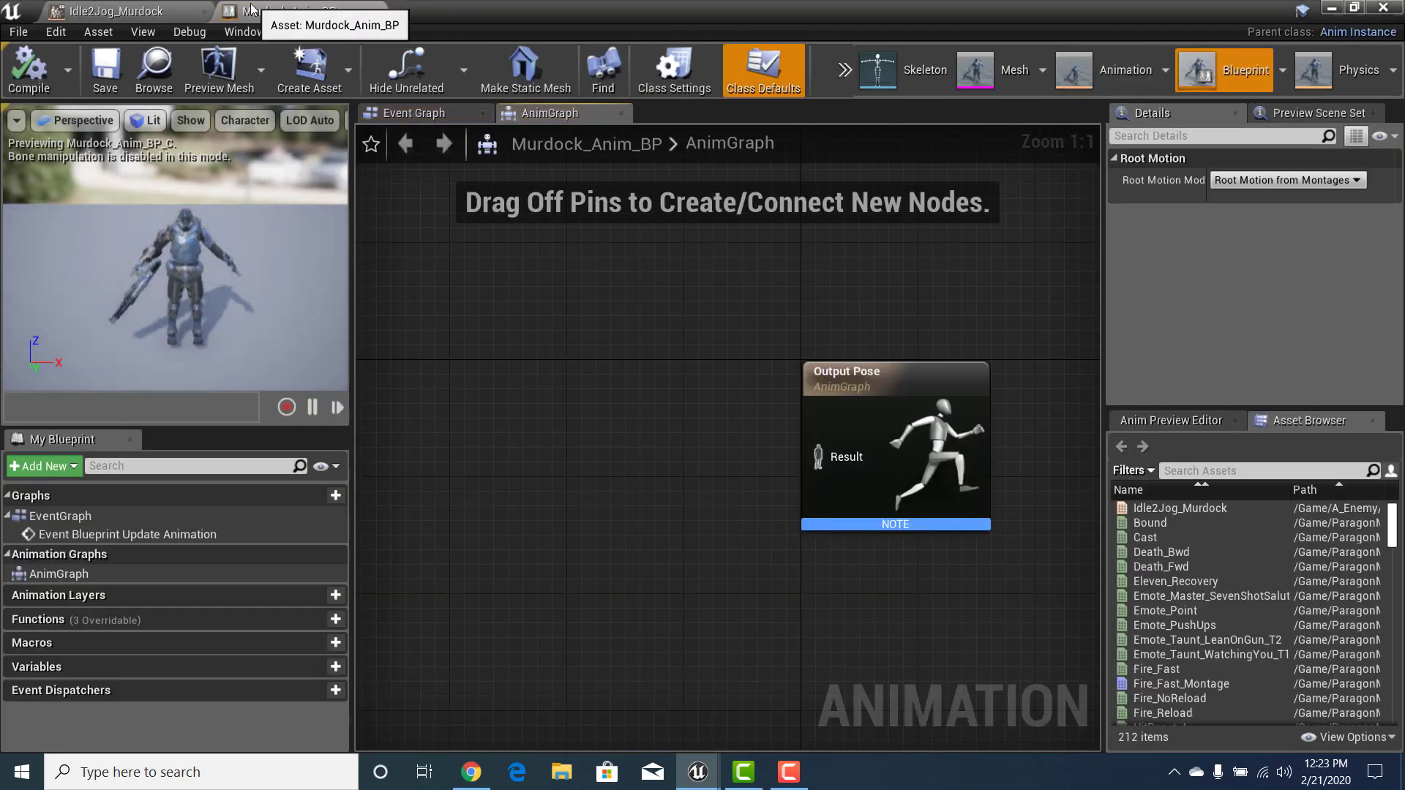
{"action": "left_click", "coordinate": [119, 10]}
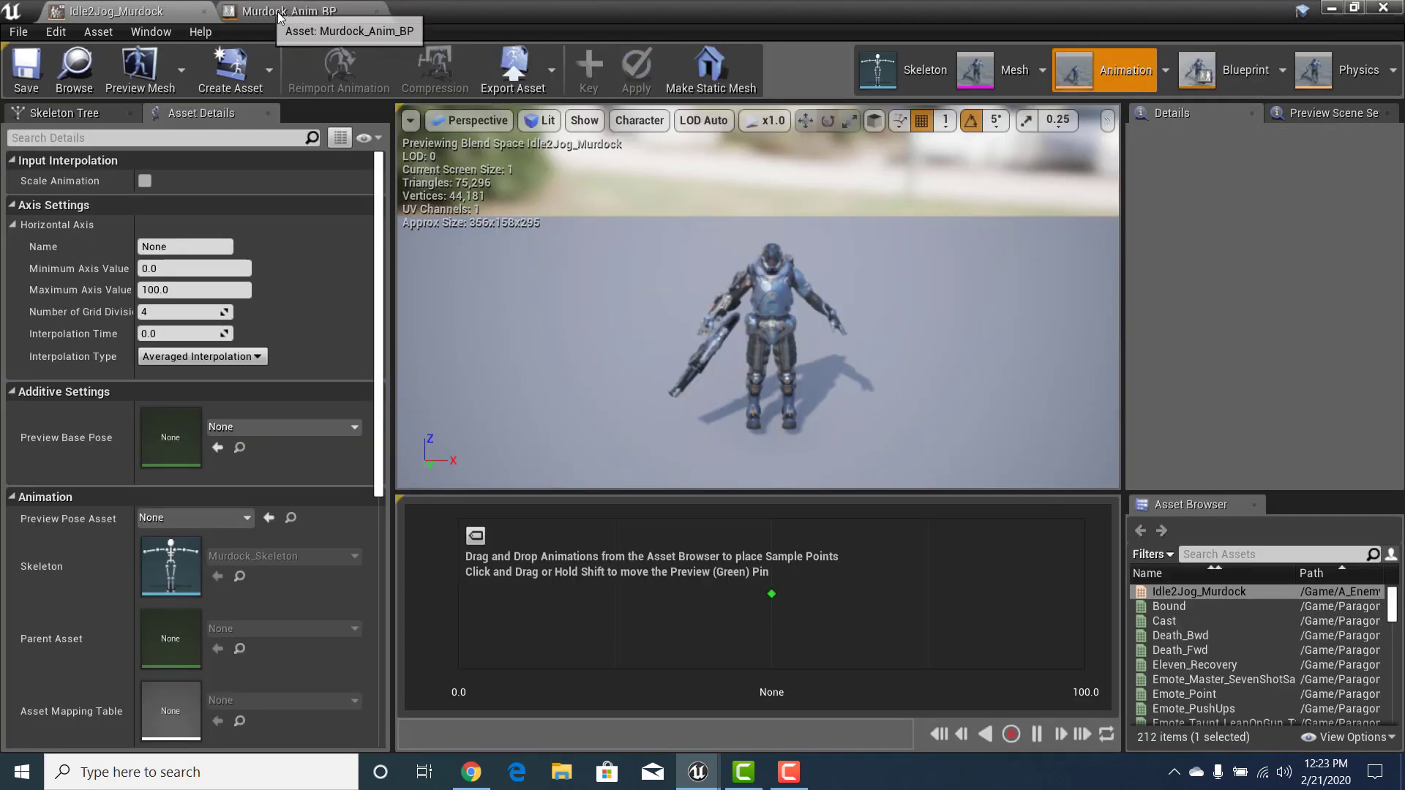
{"action": "left_click", "coordinate": [281, 11]}
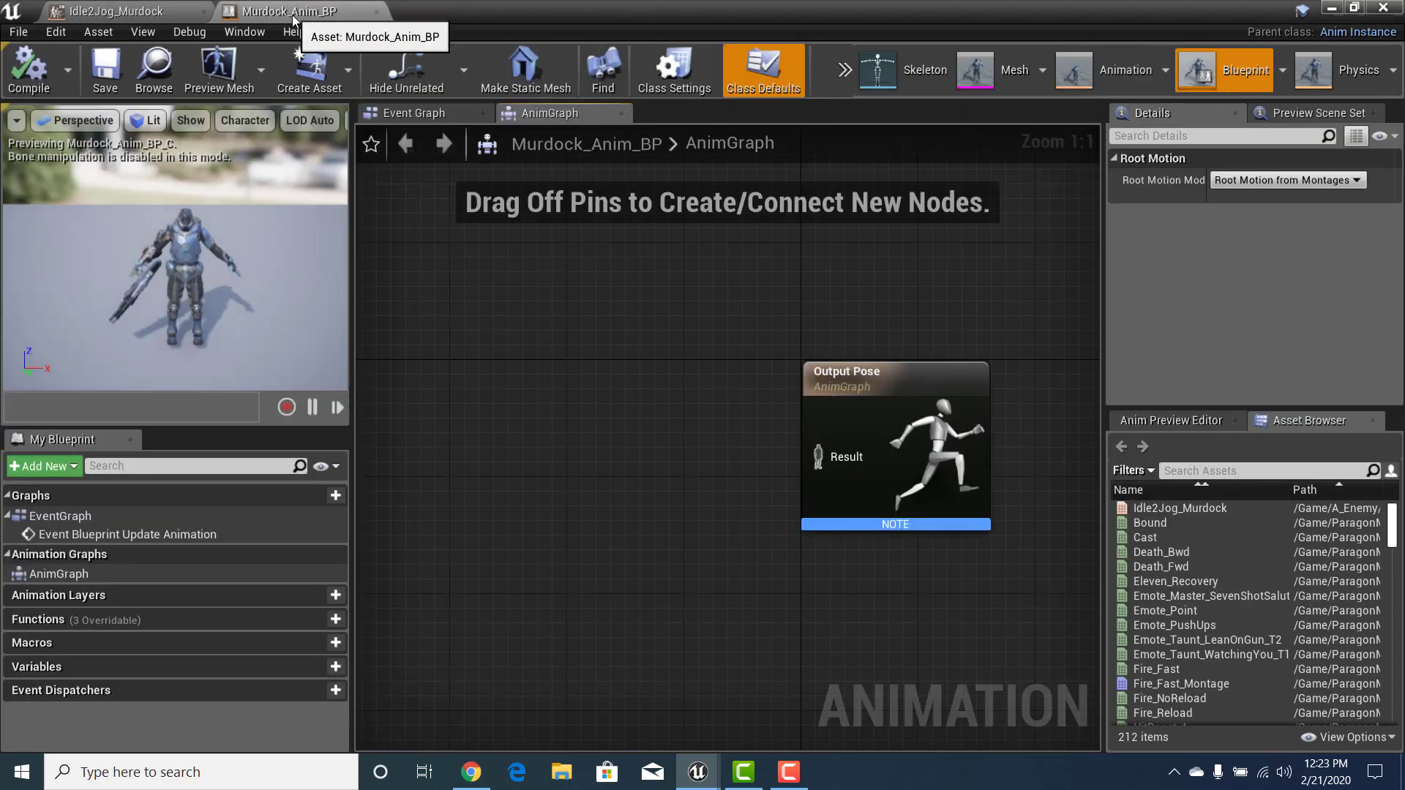
{"action": "left_click", "coordinate": [51, 574]}
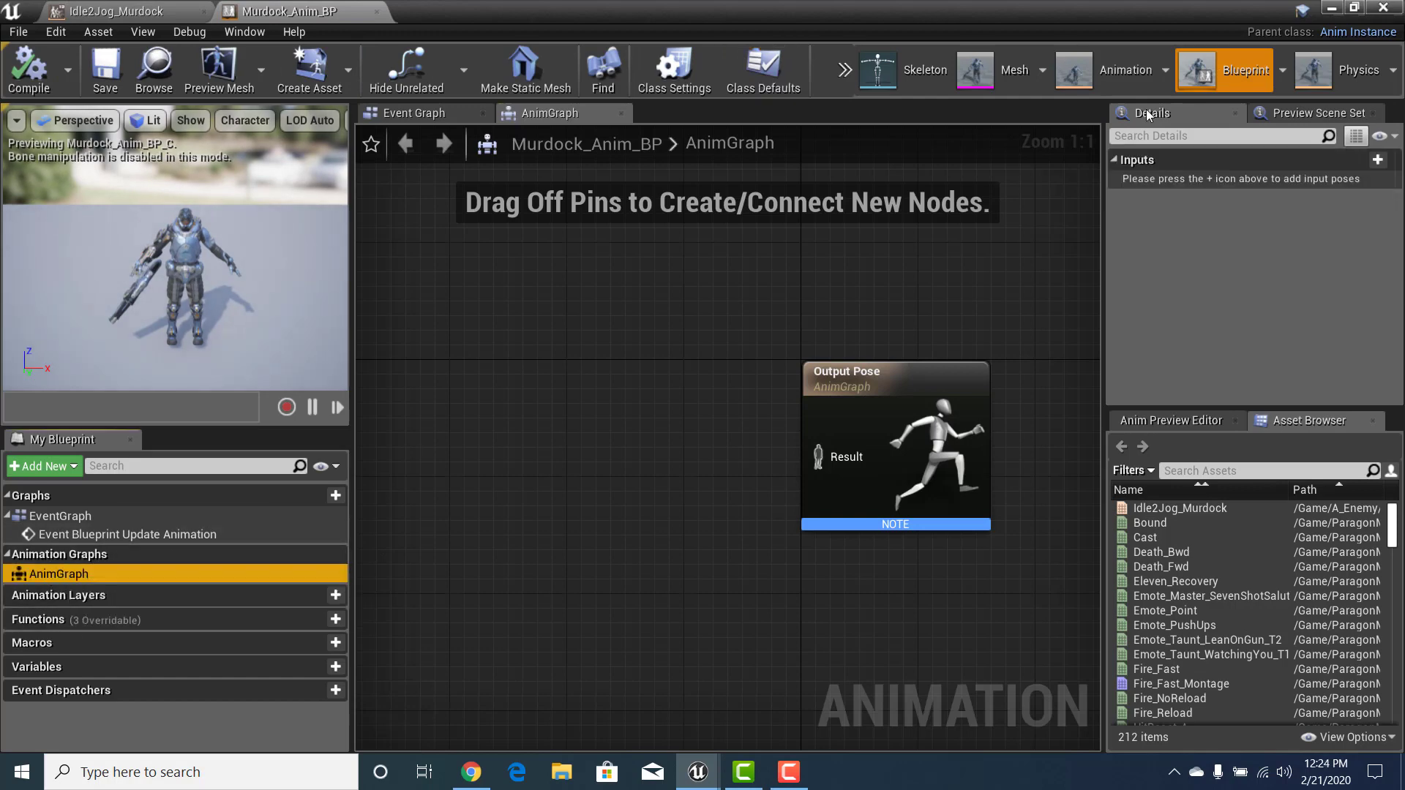
Return to the level editor and open the Murdock_BP blueprint from the Paragon folder
{"action": "left_click", "coordinate": [1330, 8]}
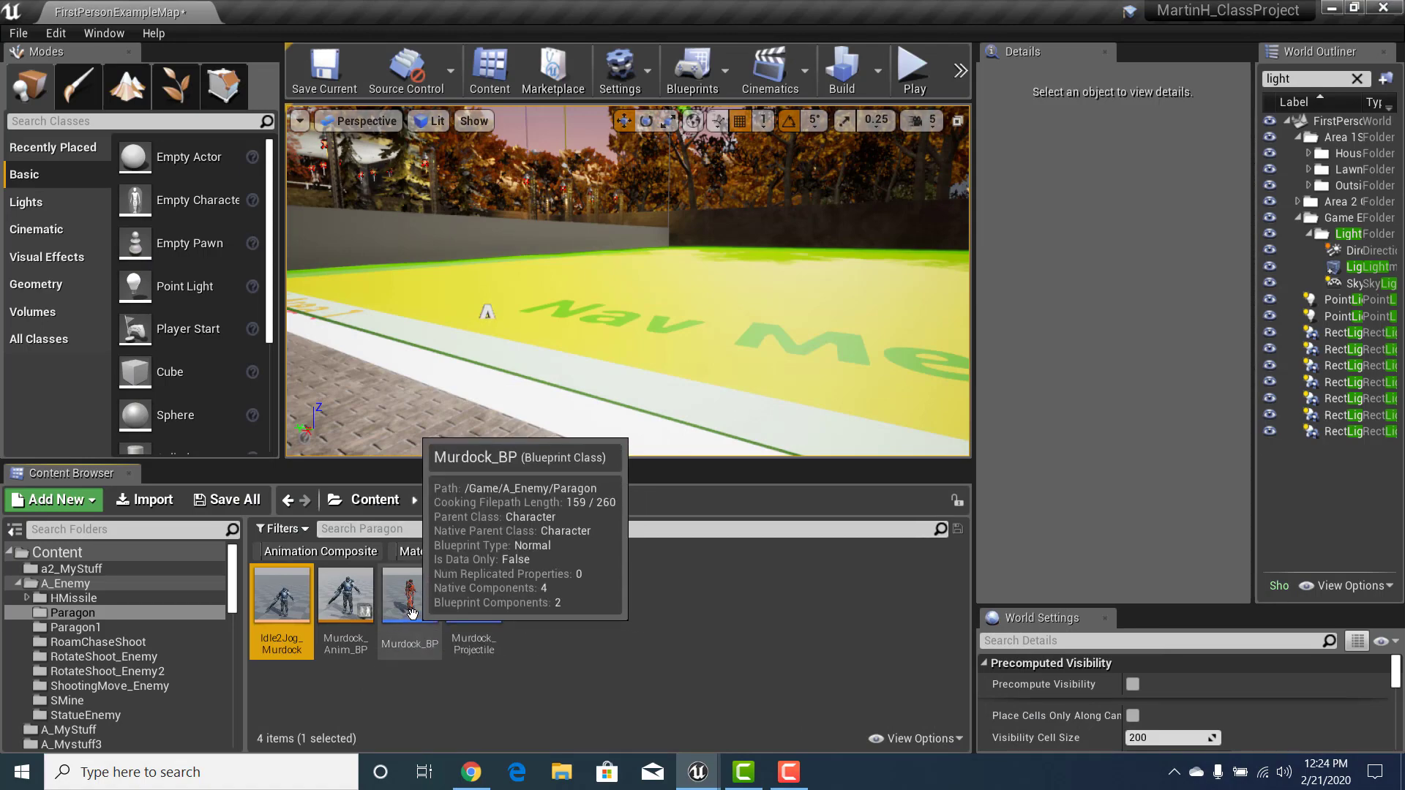
{"action": "double_click", "coordinate": [412, 613]}
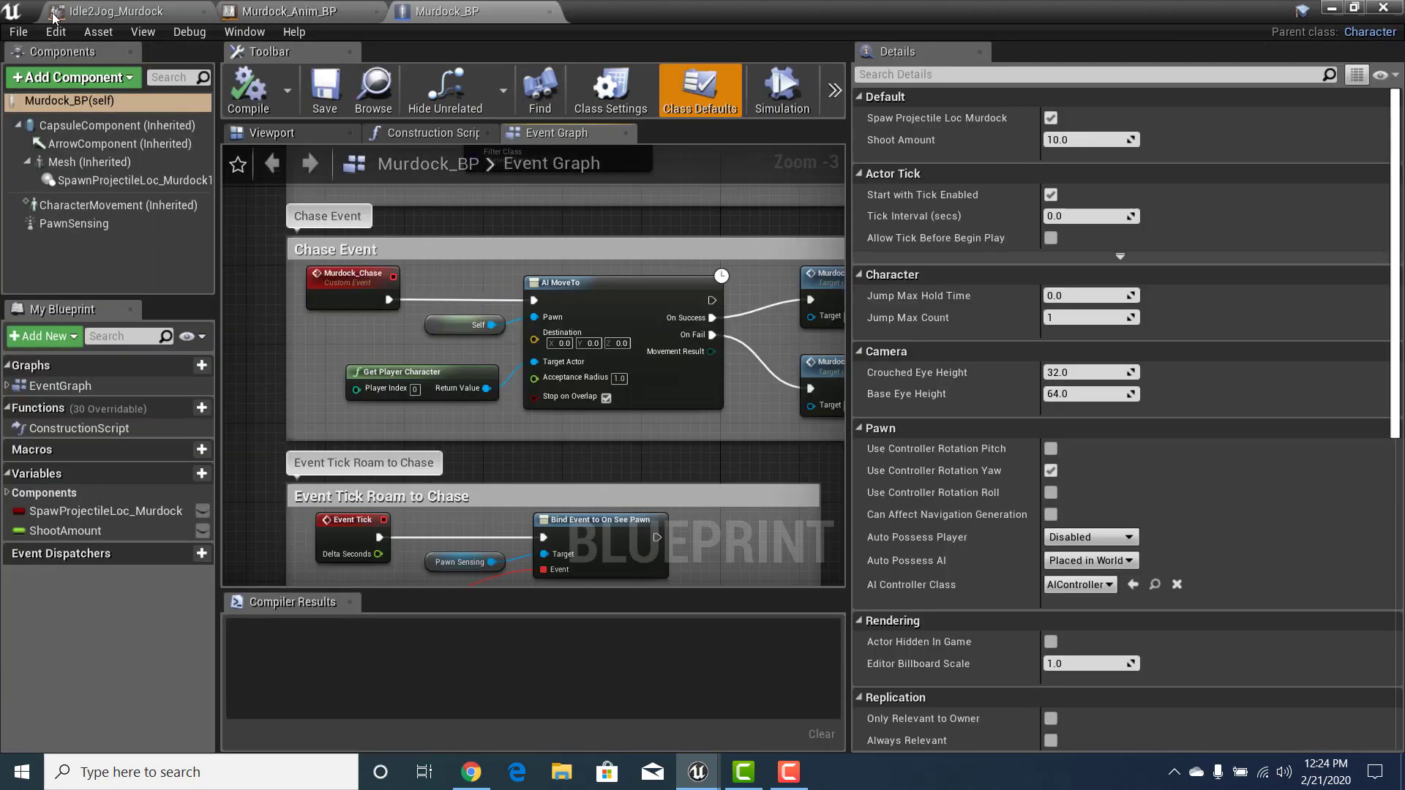
Review the open Idle2Jog_Murdock, Murdock_Anim_BP and Murdock_BP editors, ending on Murdock_BP's 3D viewport
{"action": "left_click", "coordinate": [124, 12]}
{"action": "left_click", "coordinate": [285, 19]}
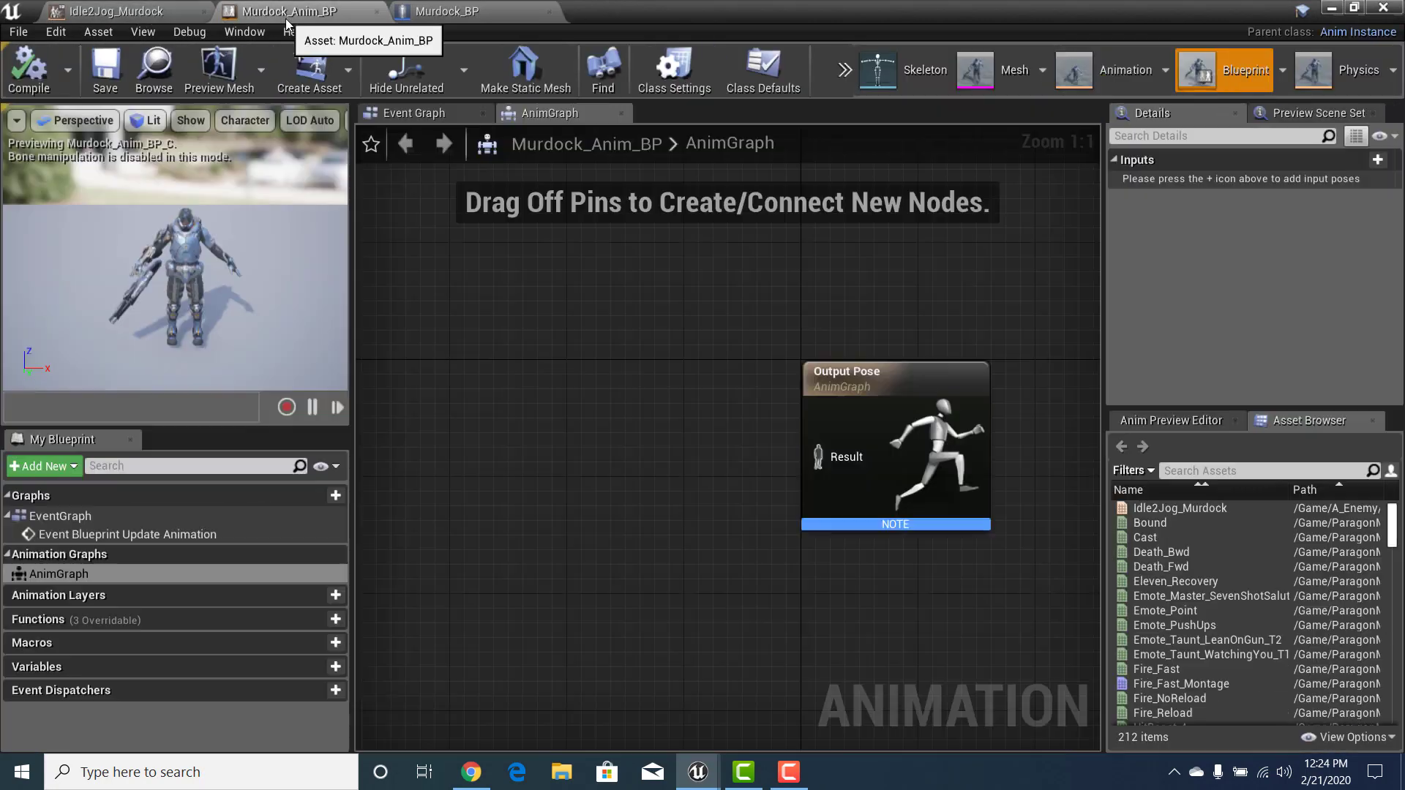
{"action": "left_click", "coordinate": [132, 19]}
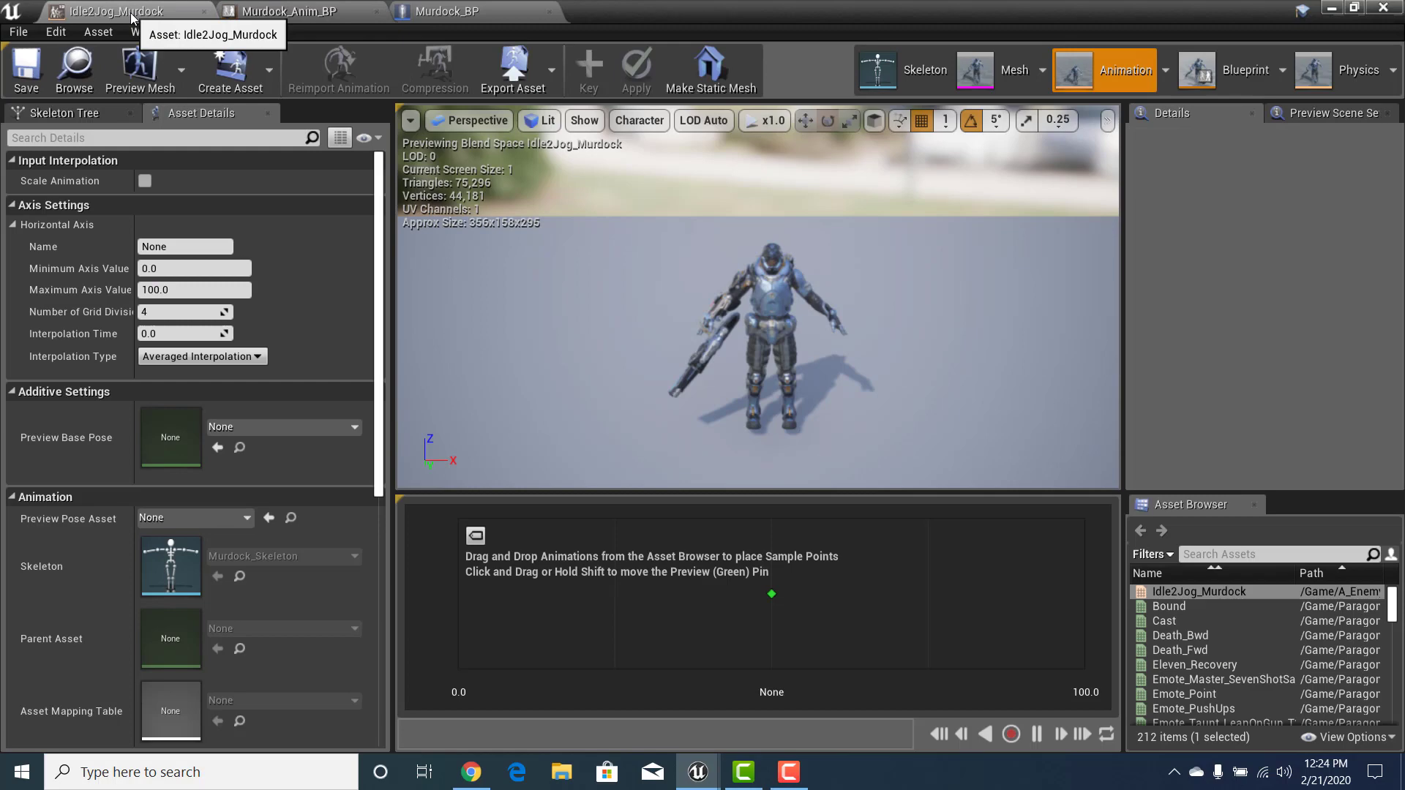
{"action": "left_click", "coordinate": [257, 13]}
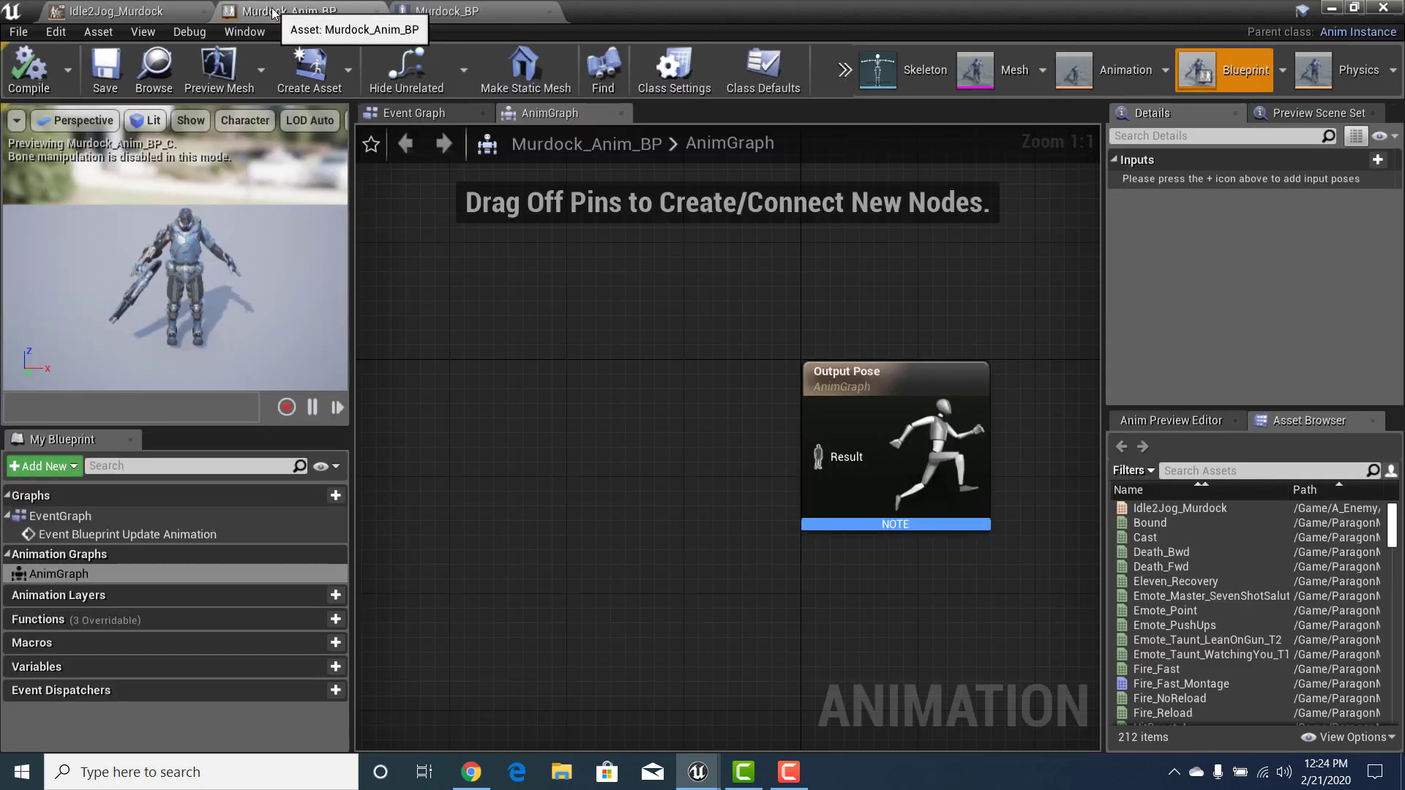
{"action": "left_click", "coordinate": [454, 11]}
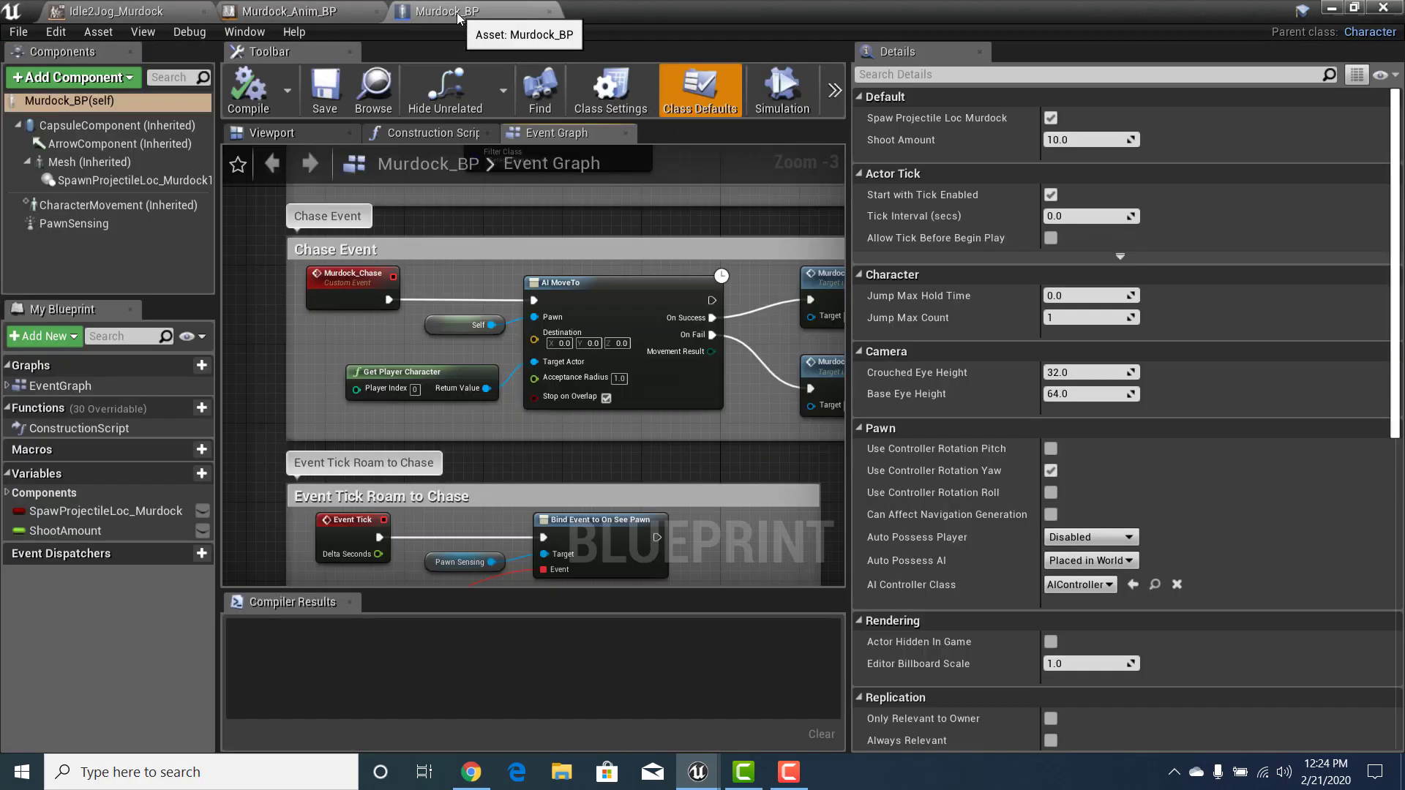
{"action": "left_click", "coordinate": [281, 129]}
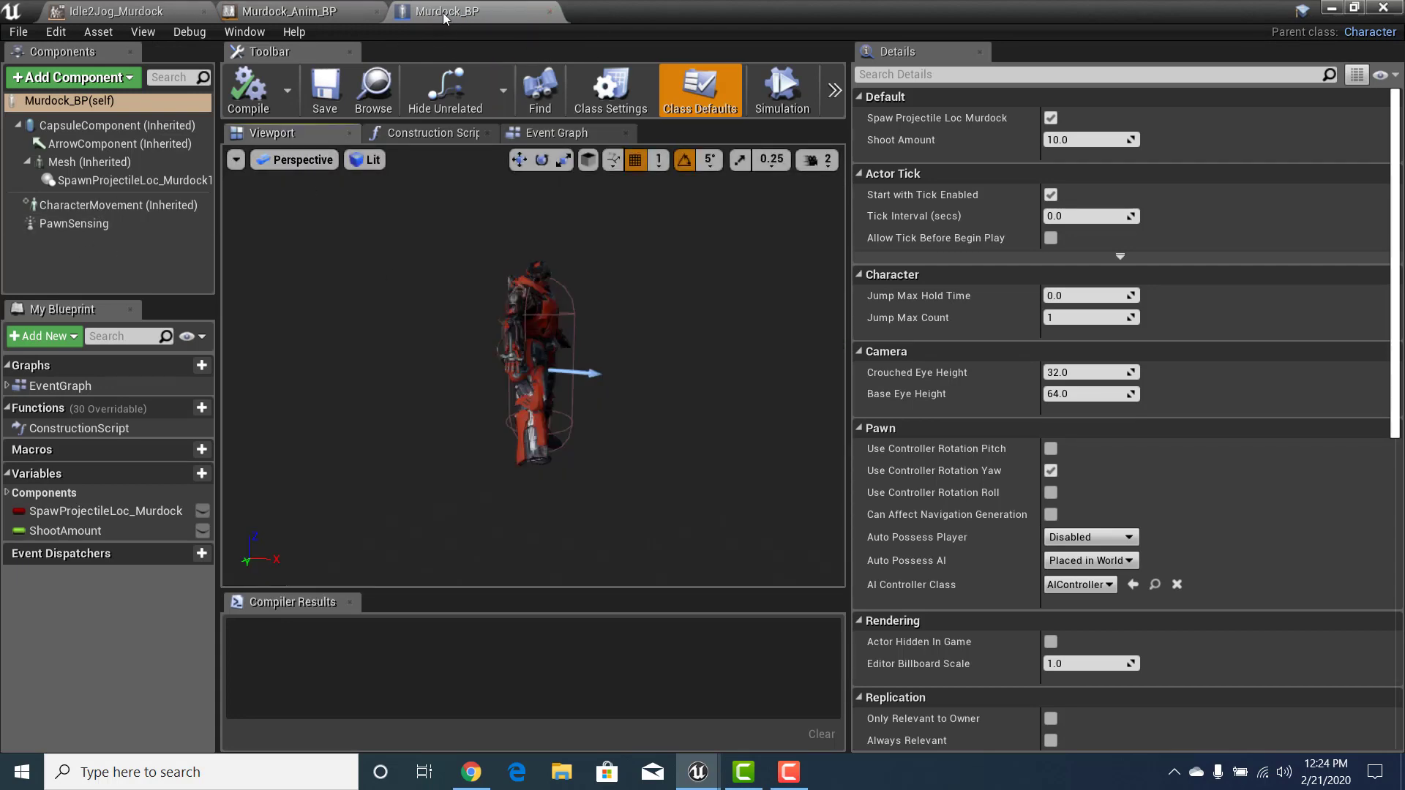
Go to the Idle2Jog_Murdock blend space and name its horizontal axis Speed in the asset details
{"action": "left_click", "coordinate": [126, 11]}
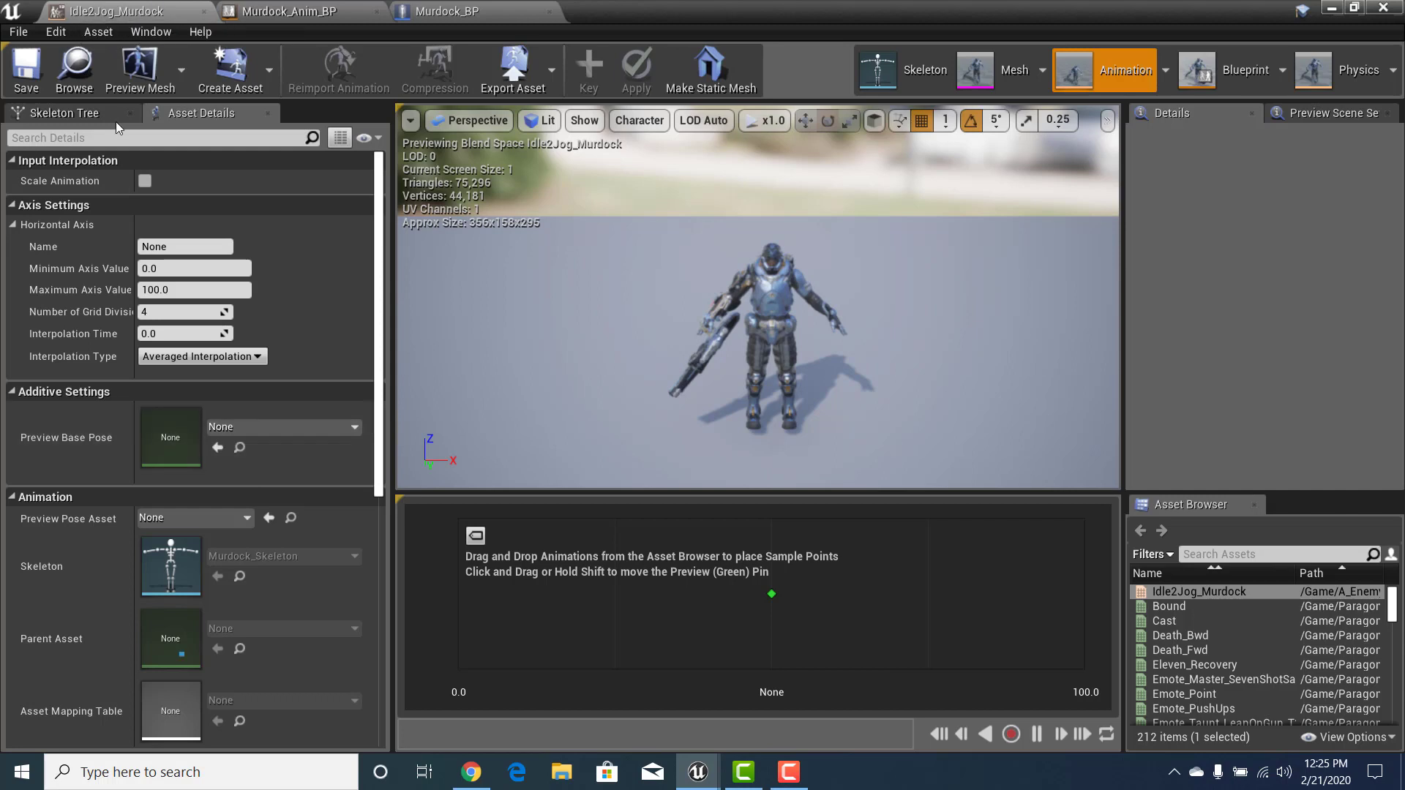
{"action": "left_click", "coordinate": [70, 113]}
{"action": "left_click", "coordinate": [209, 116]}
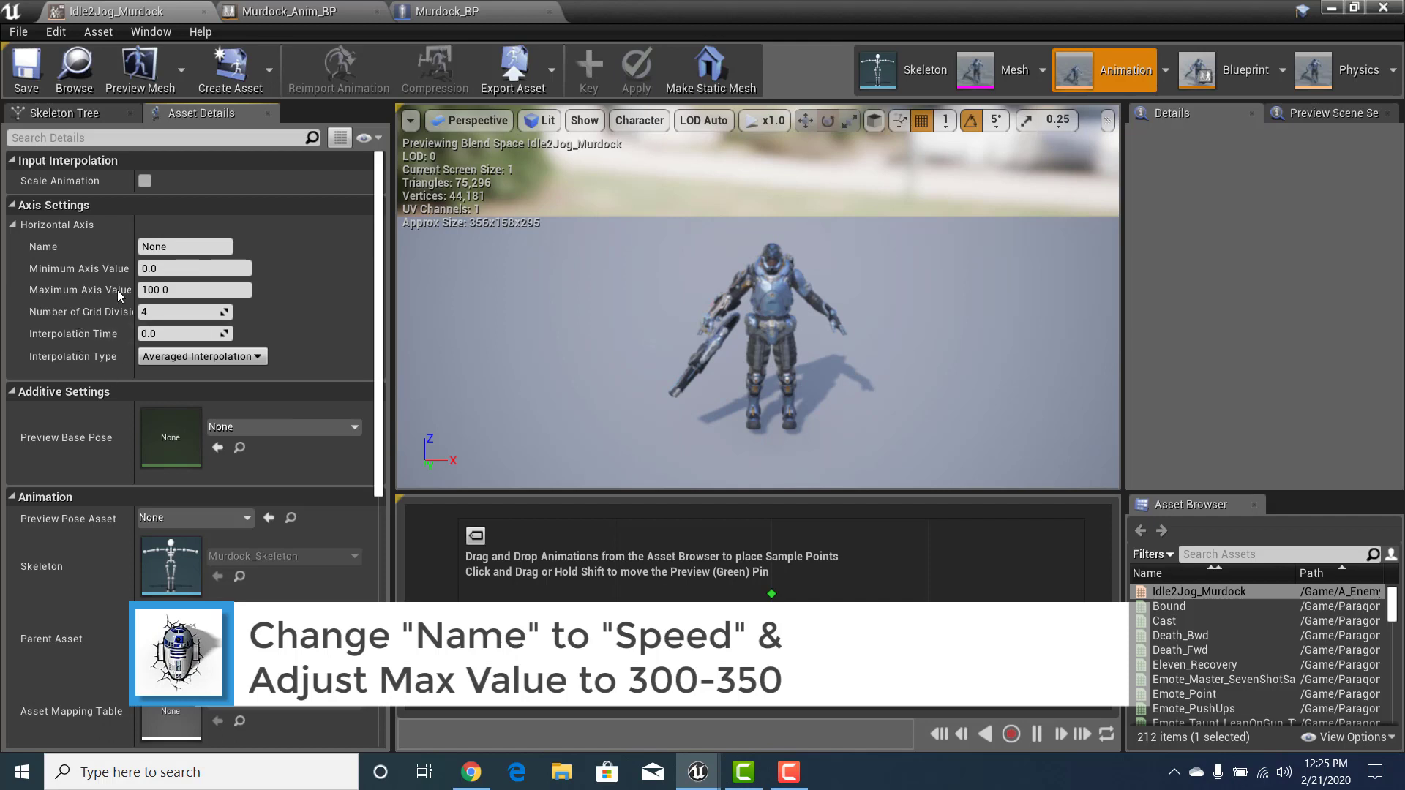
{"action": "left_click", "coordinate": [182, 246]}
{"action": "double_click", "coordinate": [182, 246]}
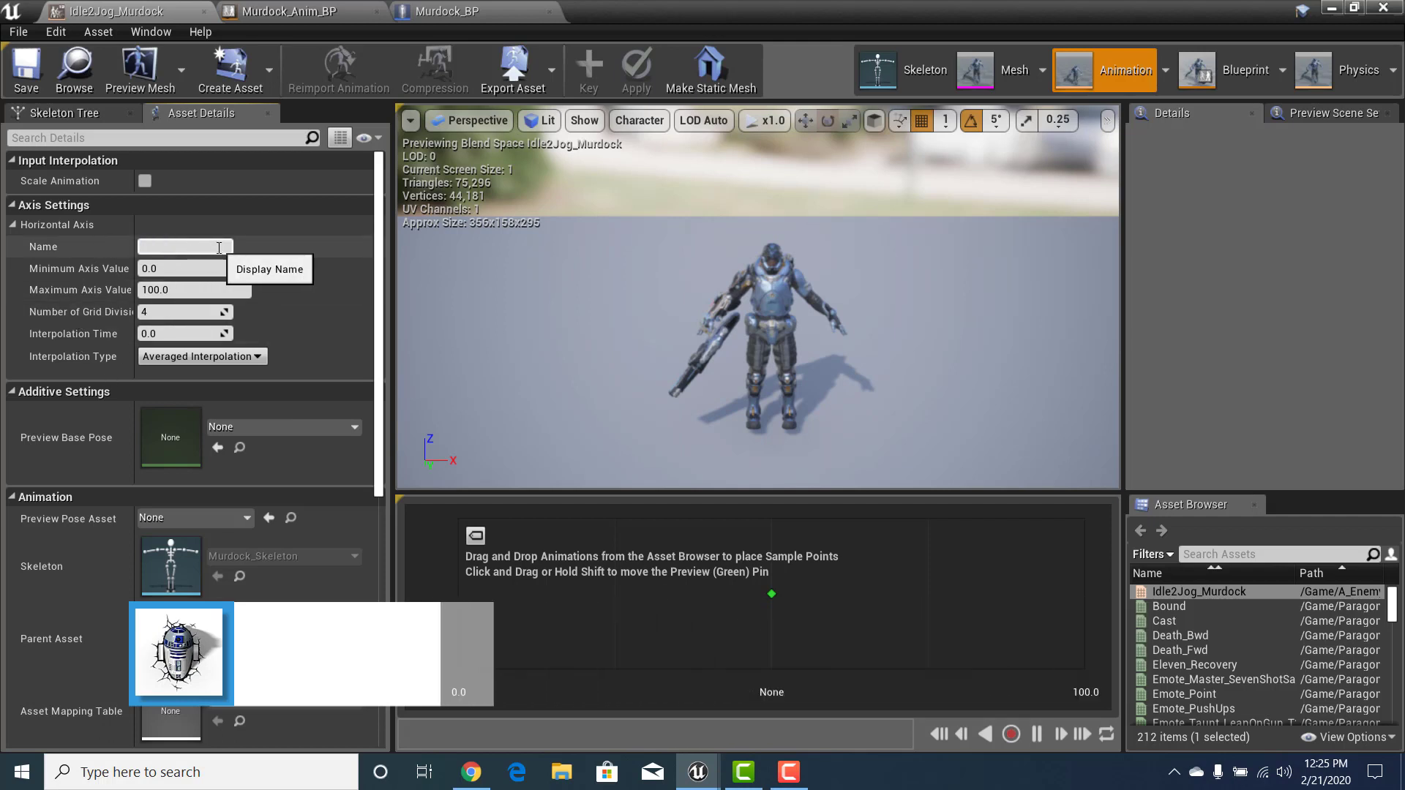
{"action": "type", "text": "Speed"}
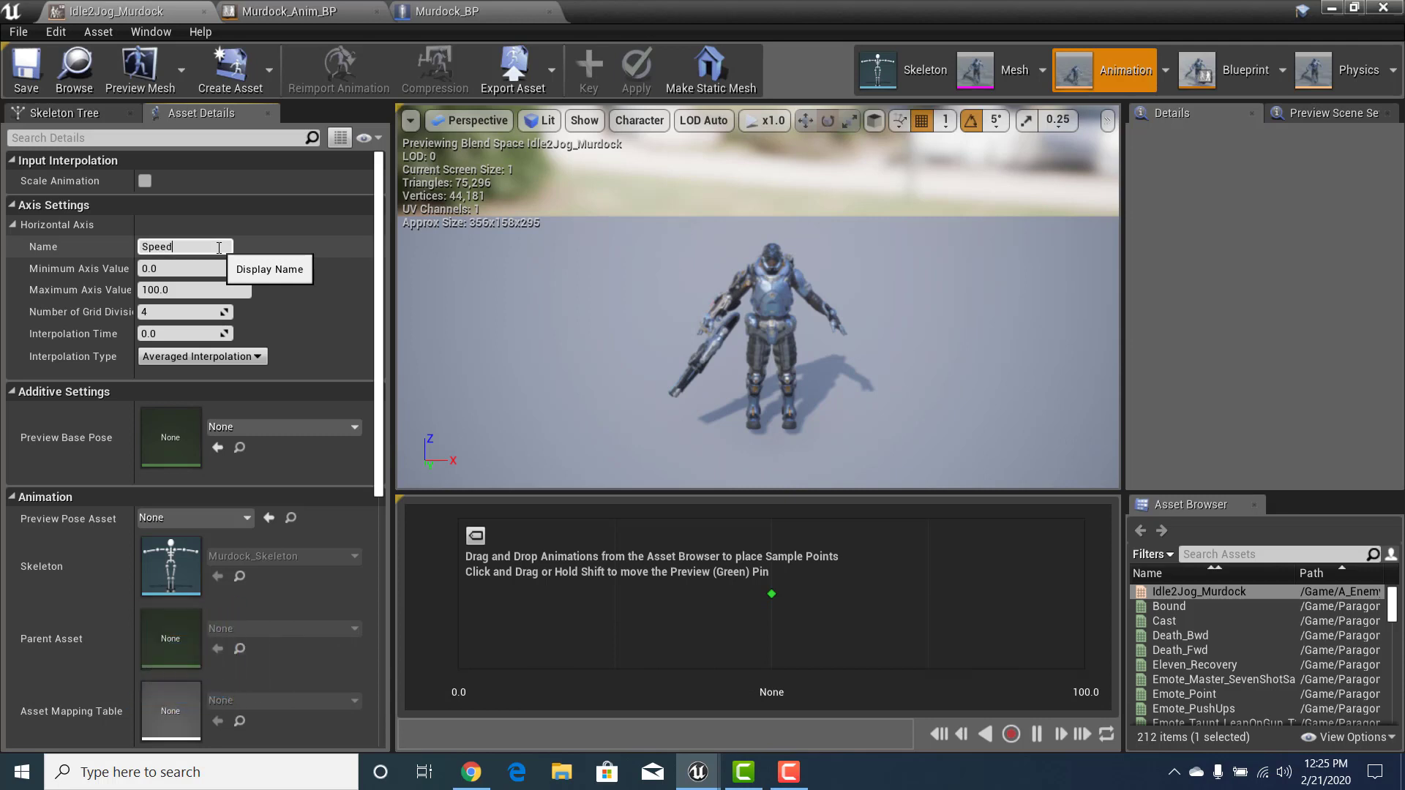
Set the maximum value of the Speed axis to 300
{"action": "left_click", "coordinate": [181, 268]}
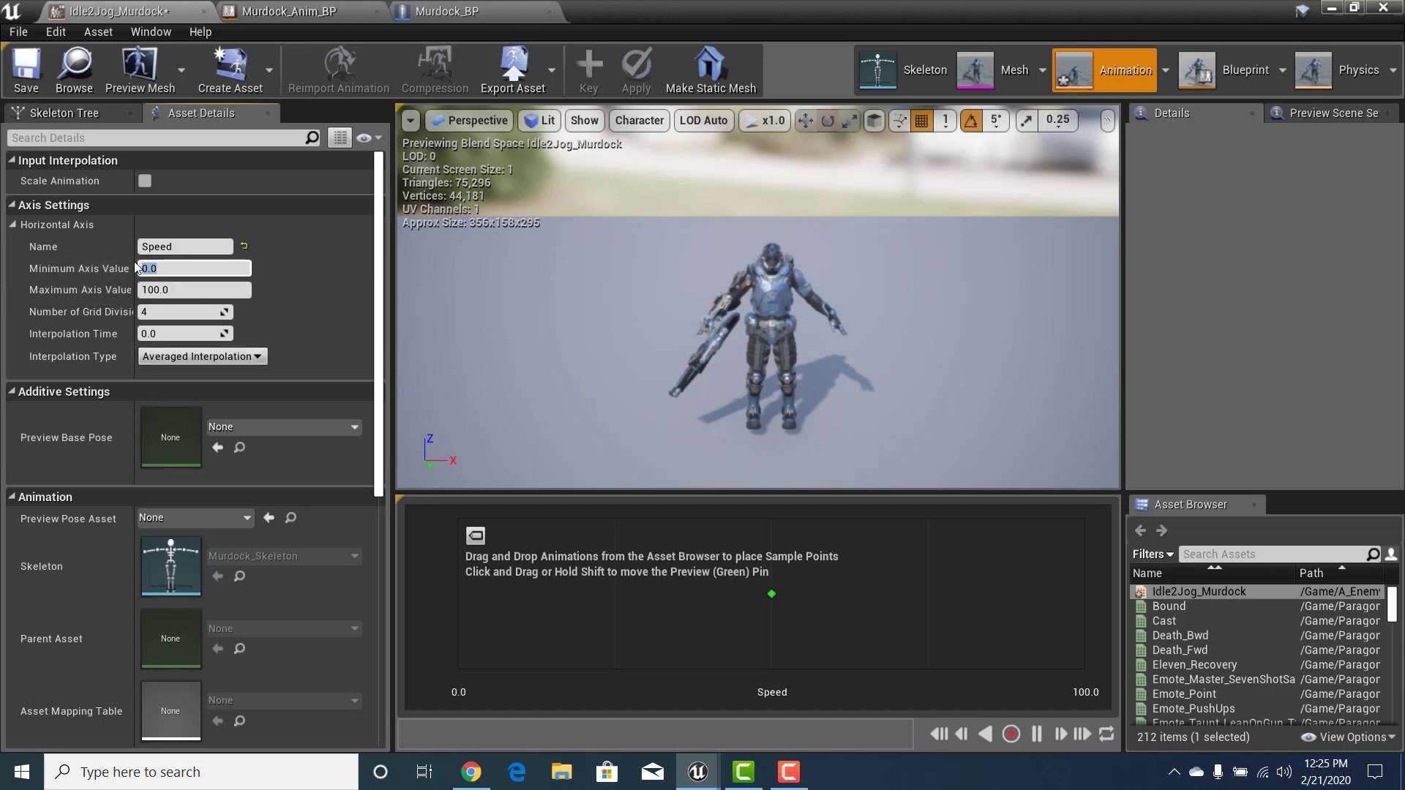
{"action": "left_click", "coordinate": [195, 291]}
{"action": "key", "text": "BackSpace"}
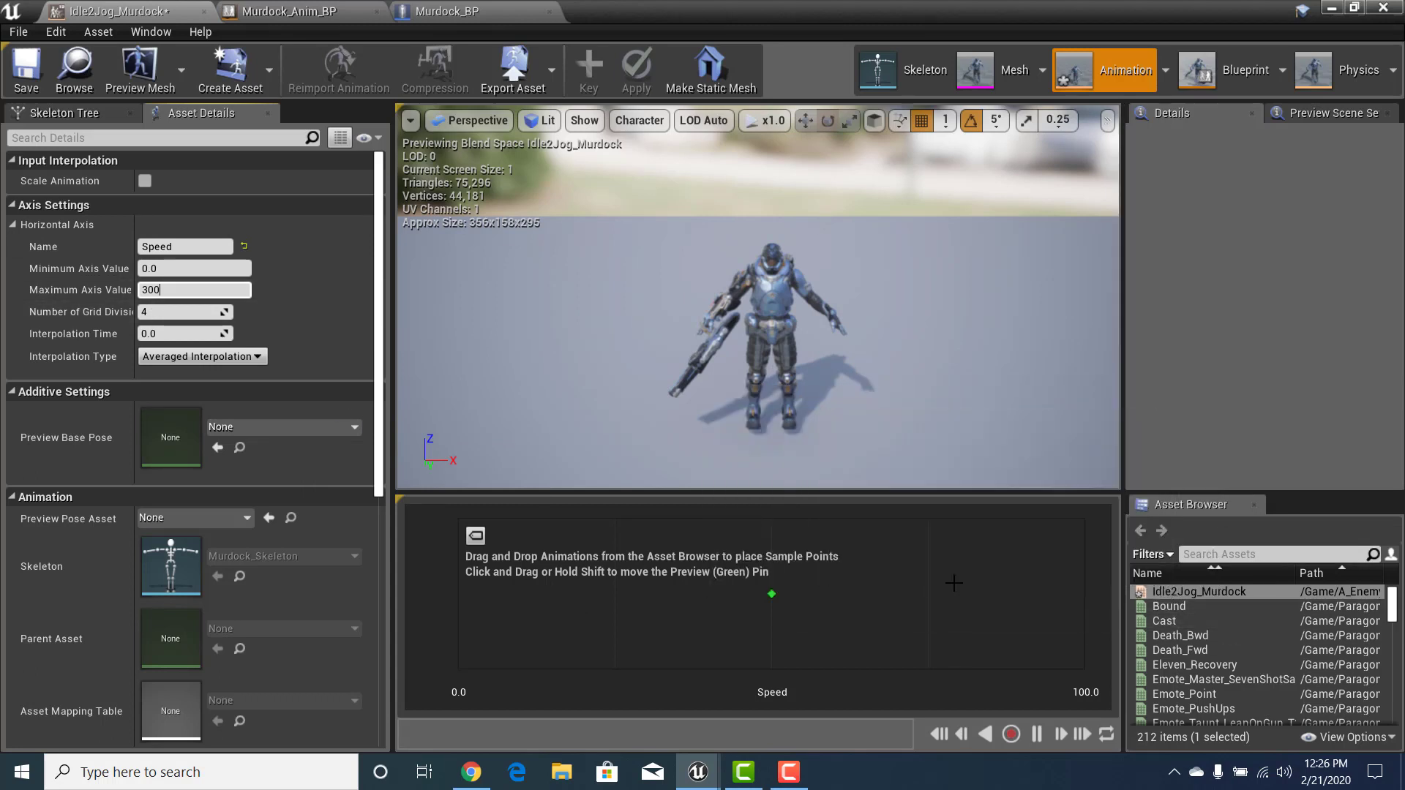
Search the available animations for idle and place the Idle animation as a blend sample at speed 0.0
{"action": "left_click", "coordinate": [1222, 554]}
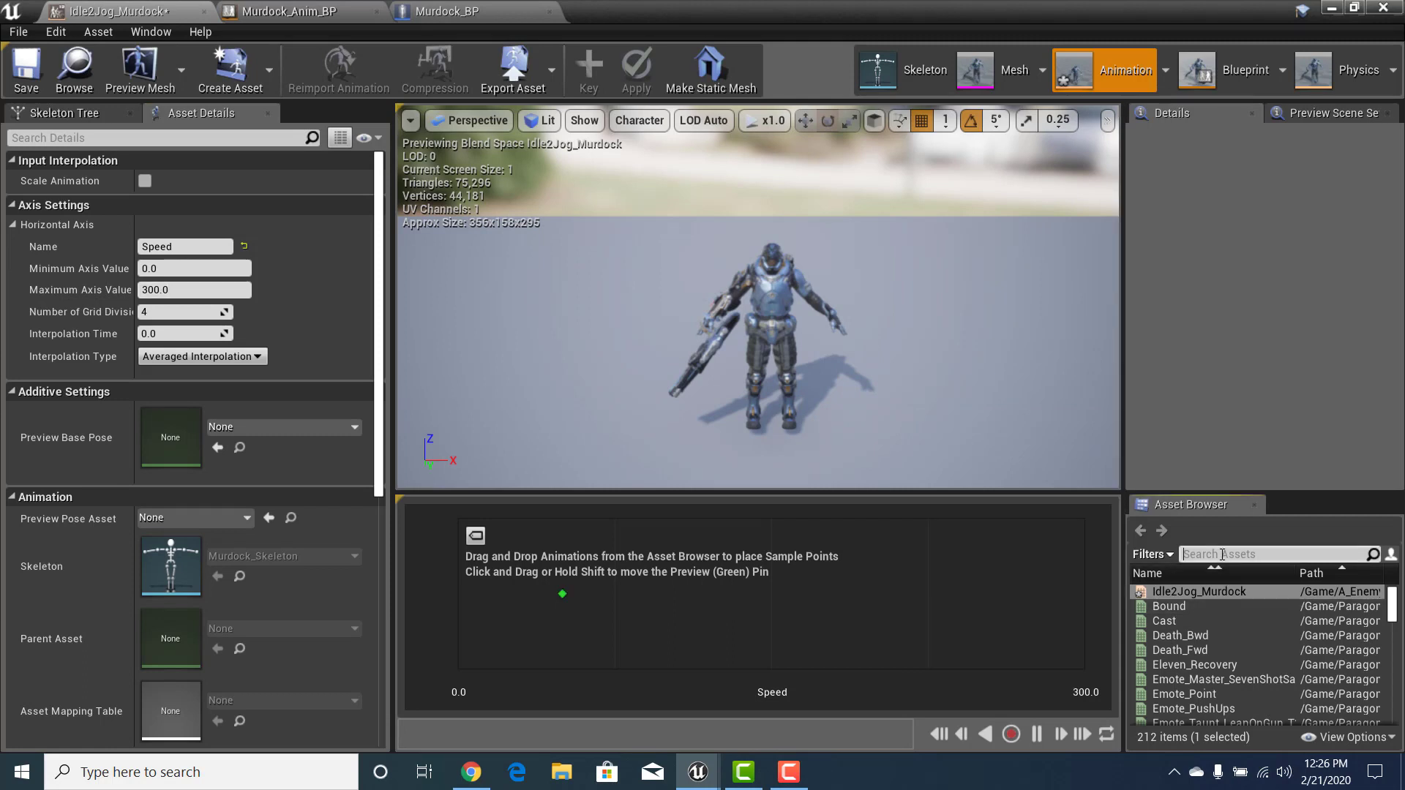
{"action": "type", "text": "idle"}
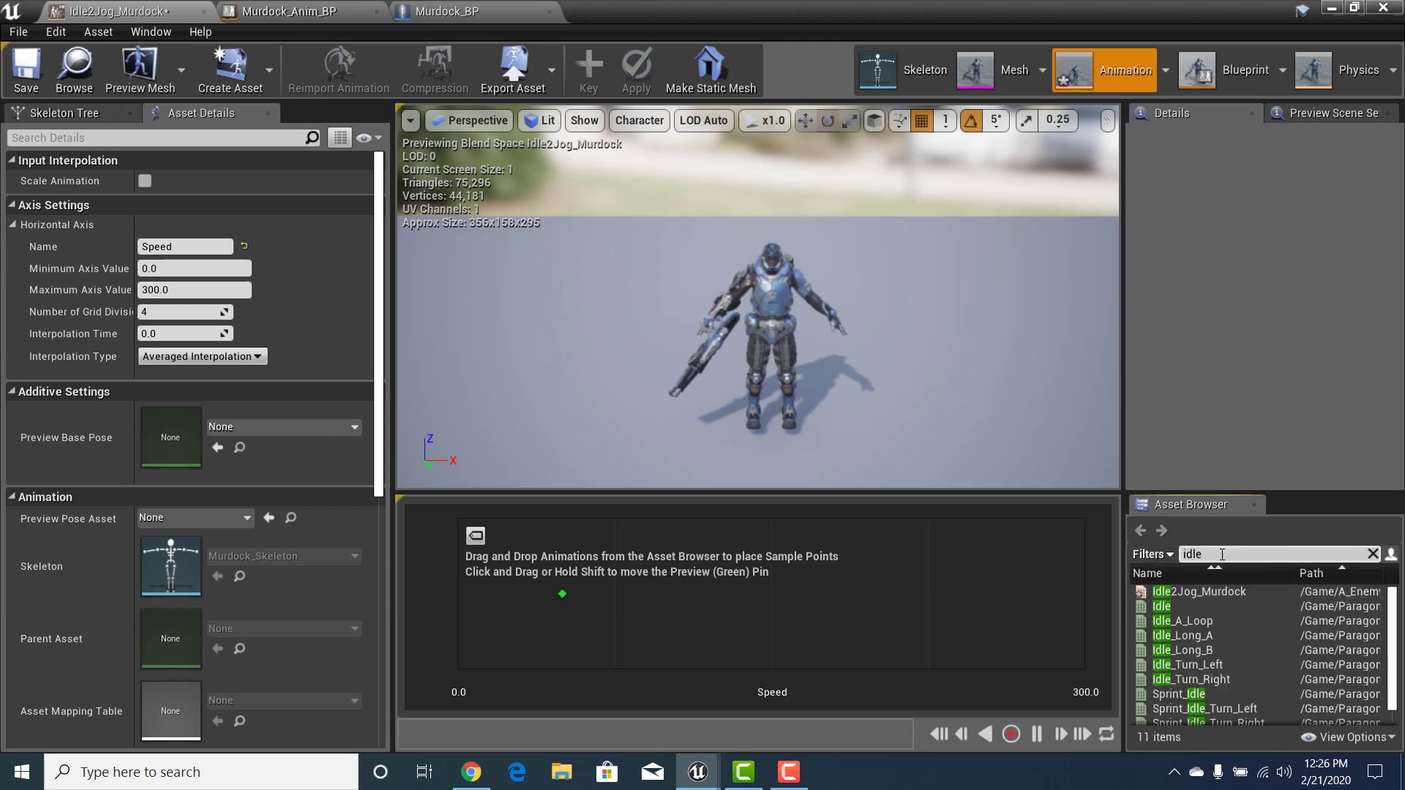
{"action": "left_click", "coordinate": [1193, 620]}
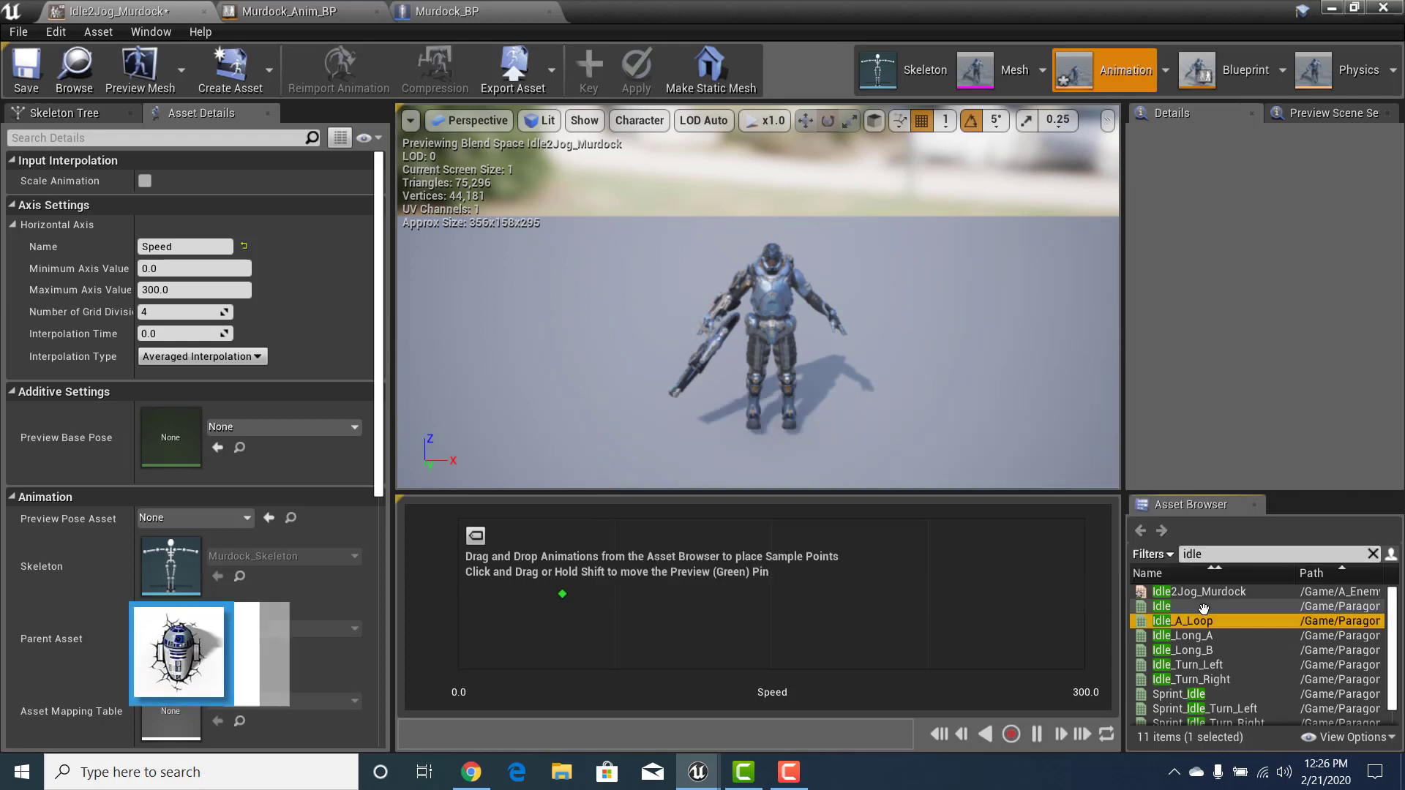
{"action": "left_click", "coordinate": [1160, 607]}
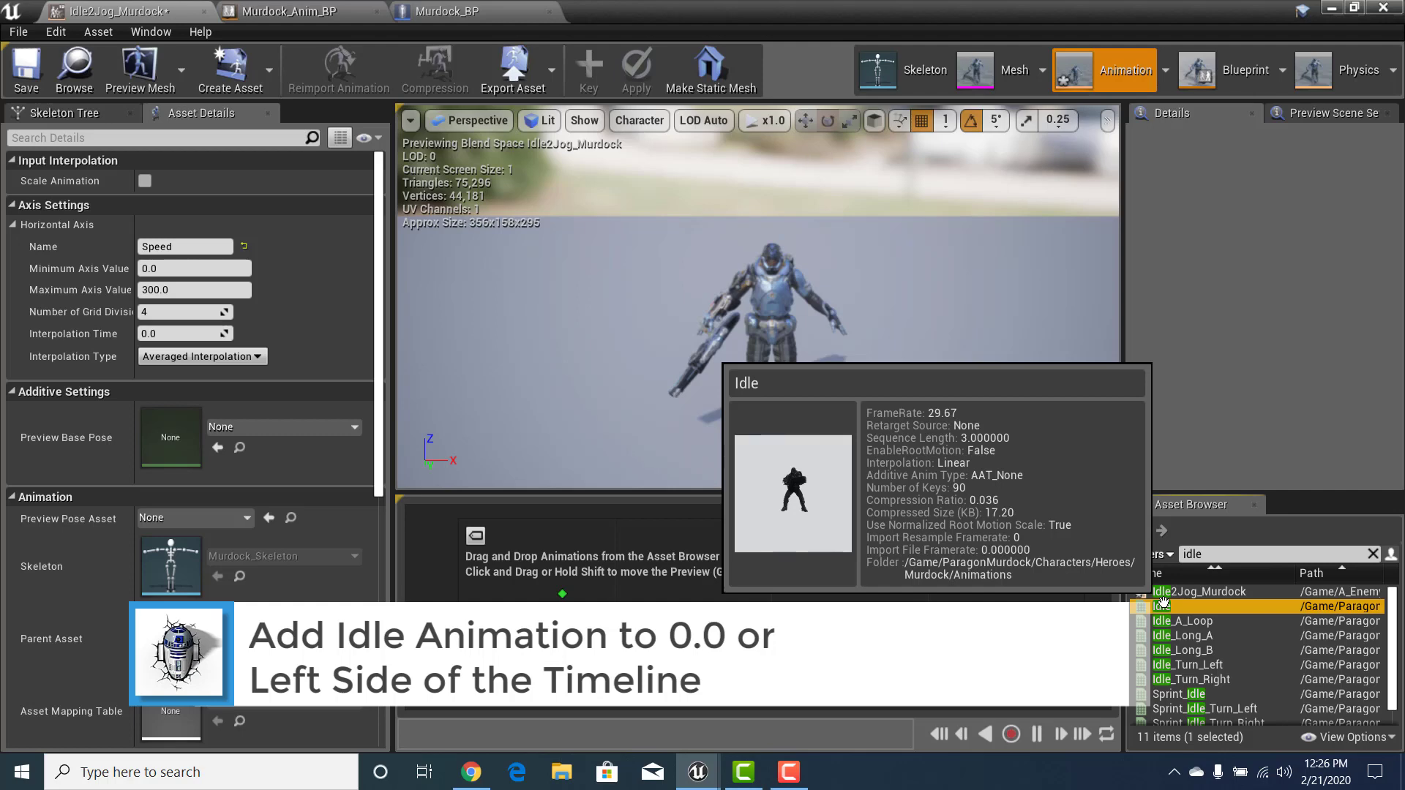
{"action": "left_click_drag", "start_coordinate": [1163, 605], "coordinate": [410, 604]}
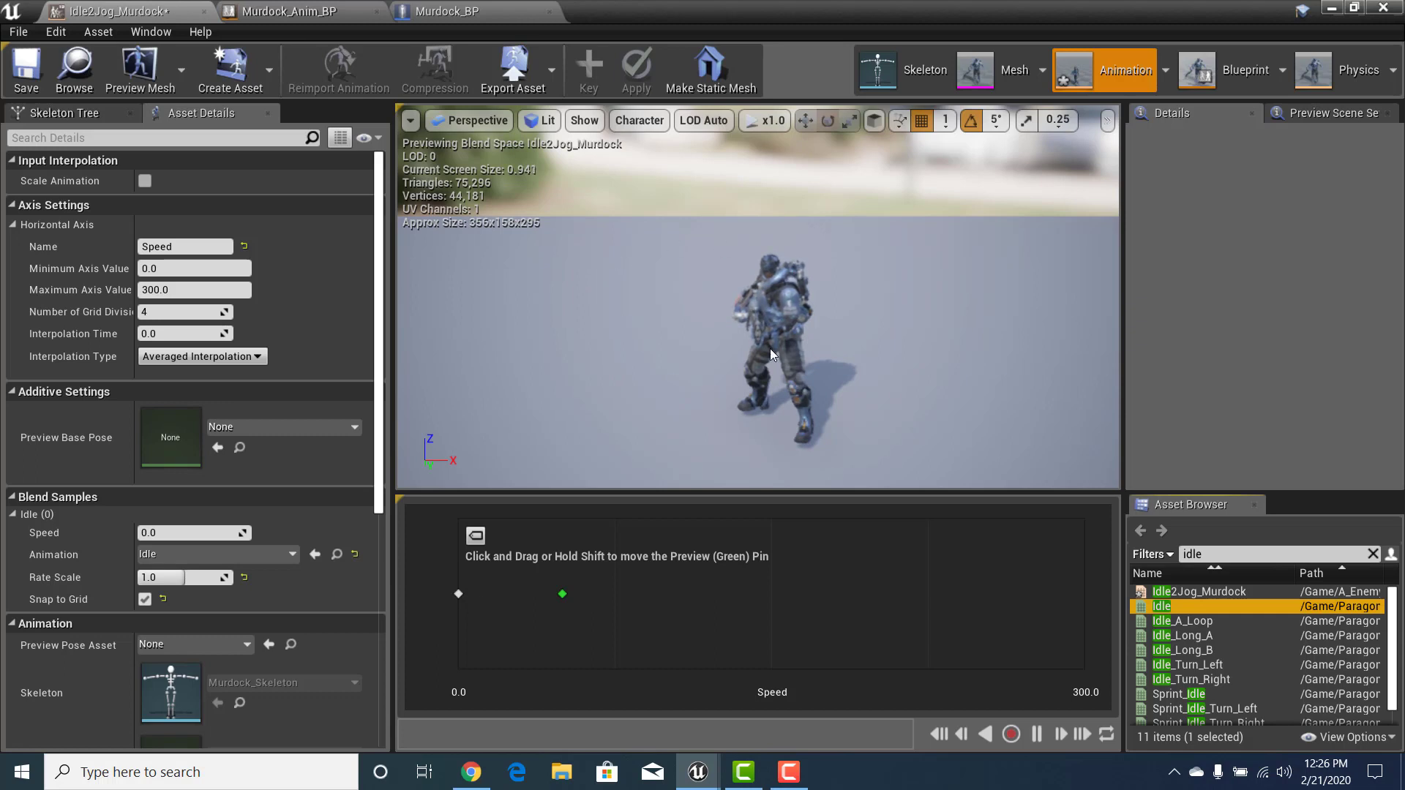
Examine the idle pose in the preview and replace the sample at speed 0.0 with the Idle_A_Loop animation
{"action": "right_click_drag", "start_coordinate": [718, 330], "coordinate": [748, 334]}
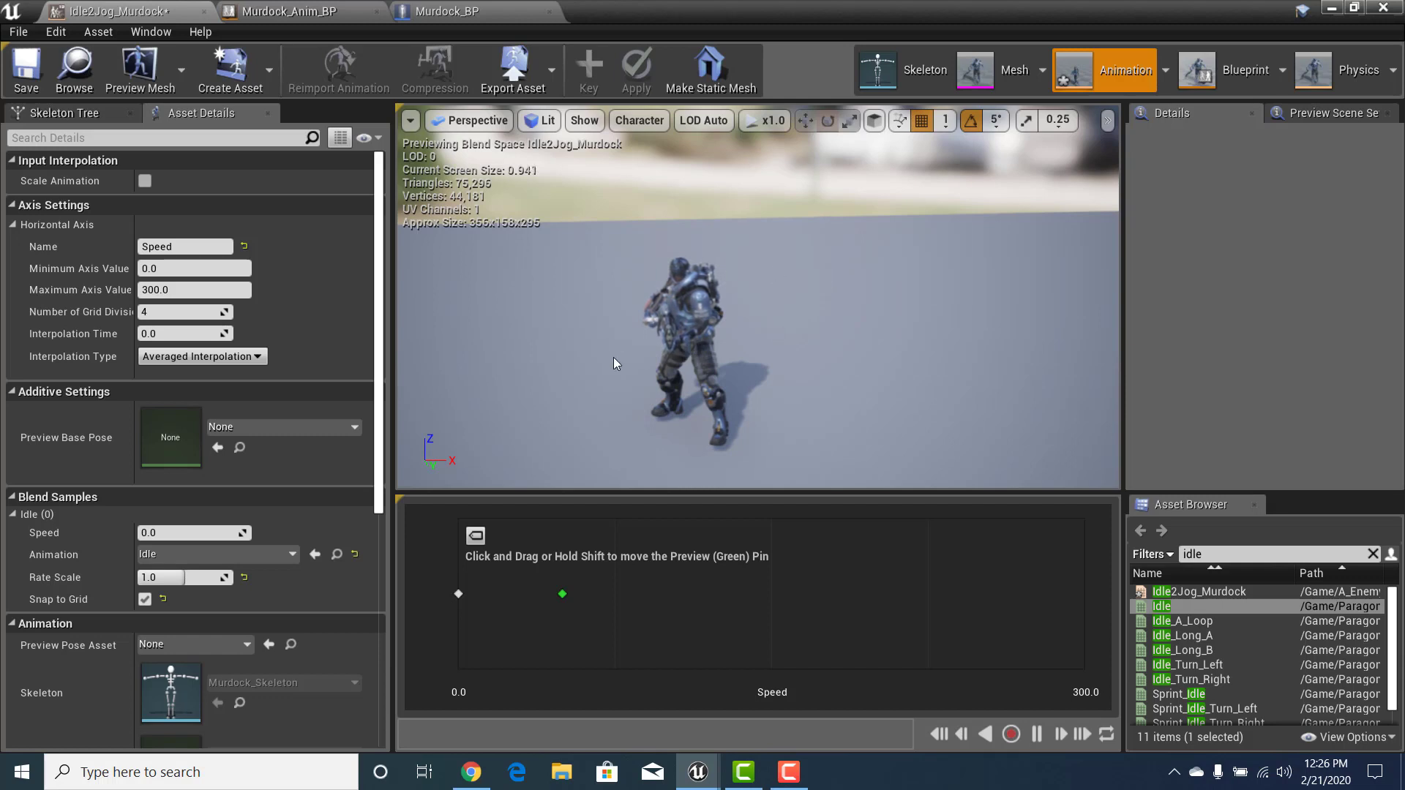
{"action": "mouse_move", "coordinate": [635, 362]}
{"action": "right_mouse_down"}
{"action": "mouse_move", "coordinate": [633, 344]}
{"action": "mouse_move", "coordinate": [633, 373]}
{"action": "right_mouse_up"}
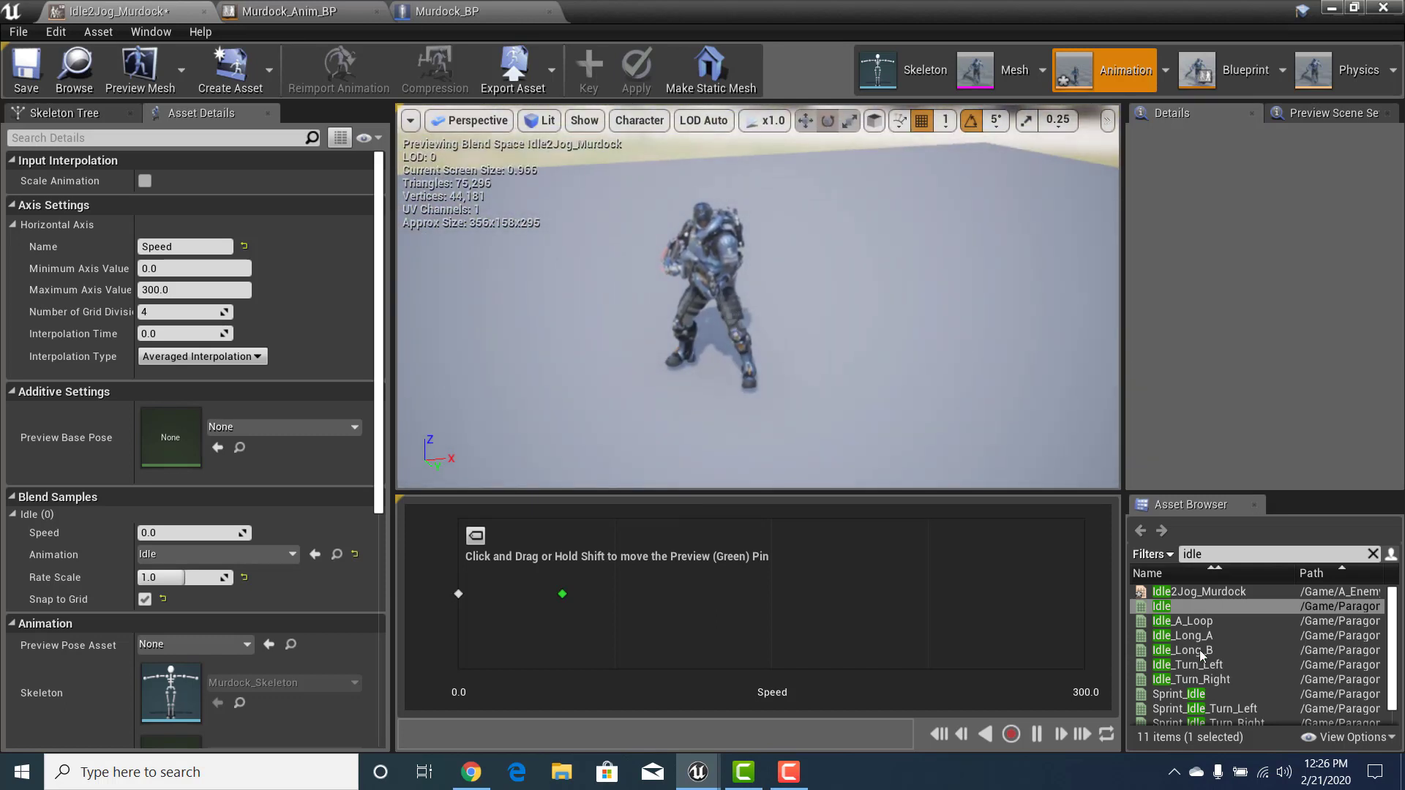
{"action": "left_click_drag", "start_coordinate": [1181, 621], "coordinate": [459, 594]}
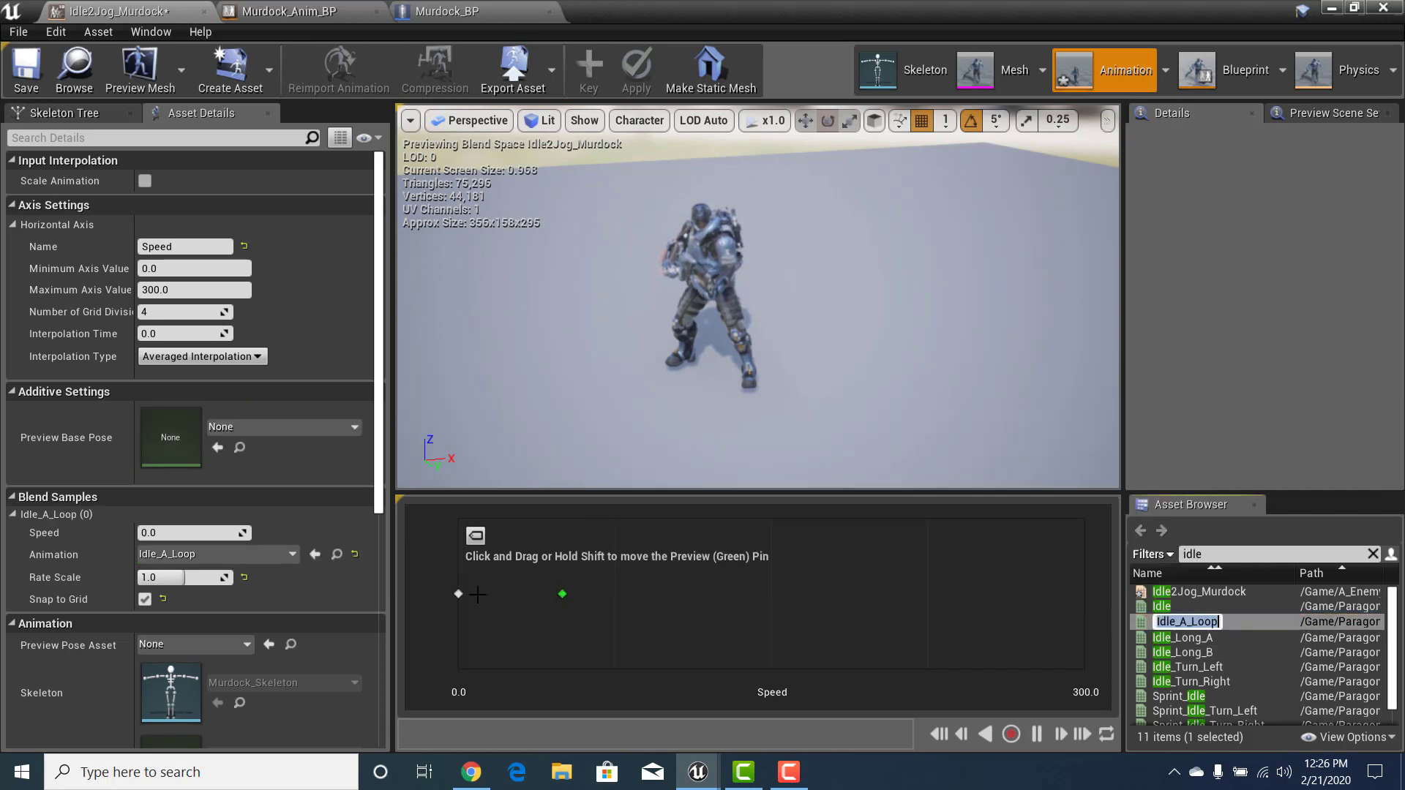
{"action": "left_click", "coordinate": [460, 593]}
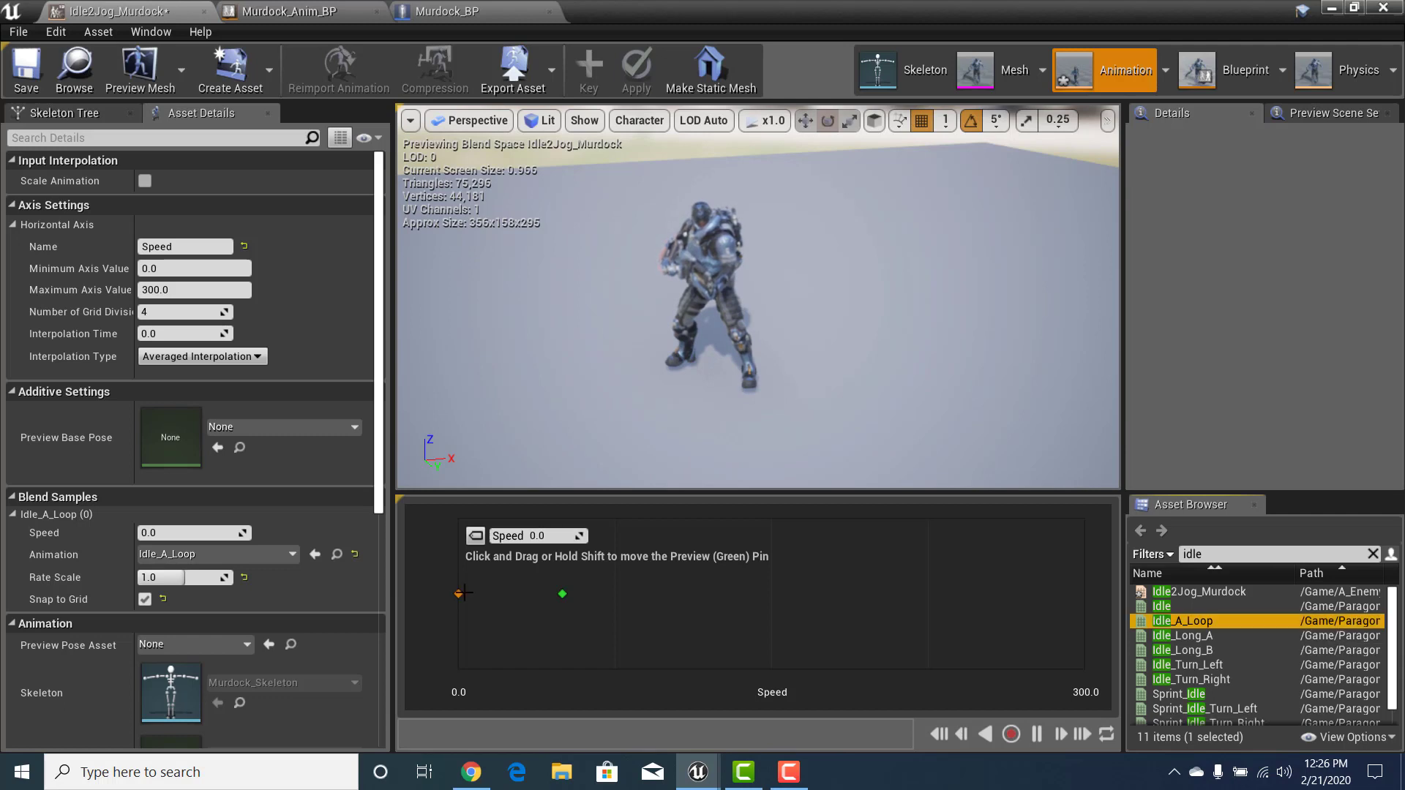
{"action": "left_click", "coordinate": [619, 571]}
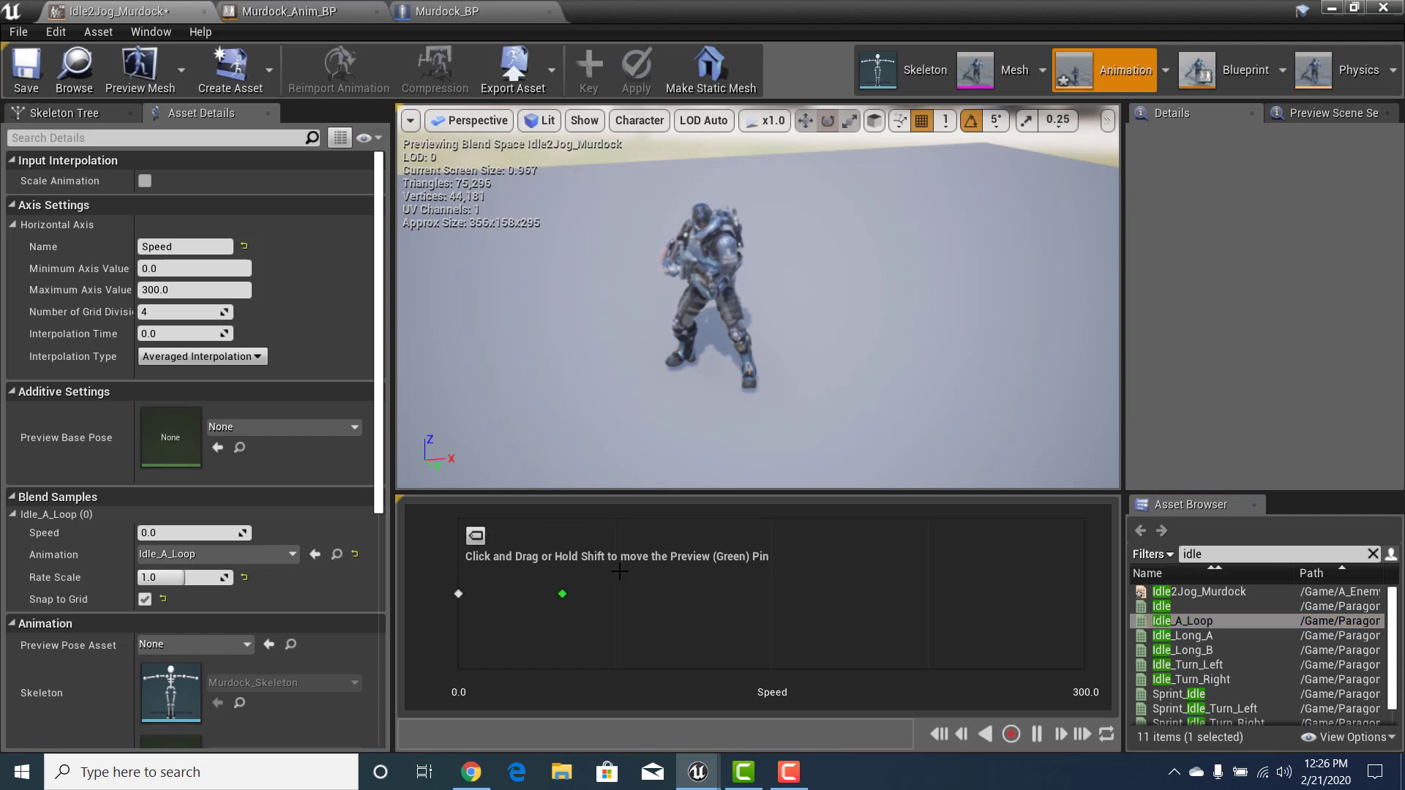
Delete the Idle_A_Loop sample at speed 0.0 from the blend space
{"action": "left_click", "coordinate": [458, 593]}
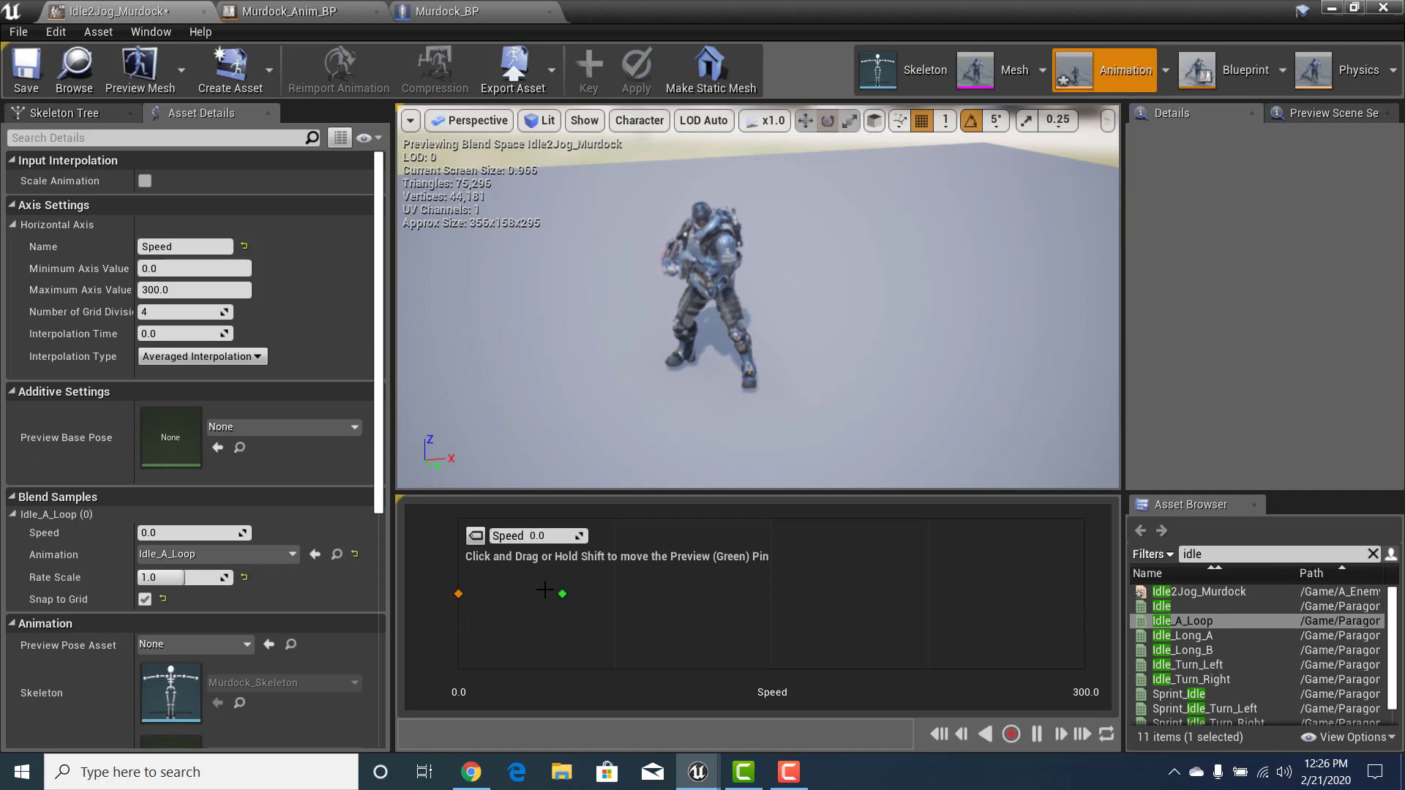
{"action": "right_click", "coordinate": [460, 594]}
{"action": "left_click", "coordinate": [423, 629]}
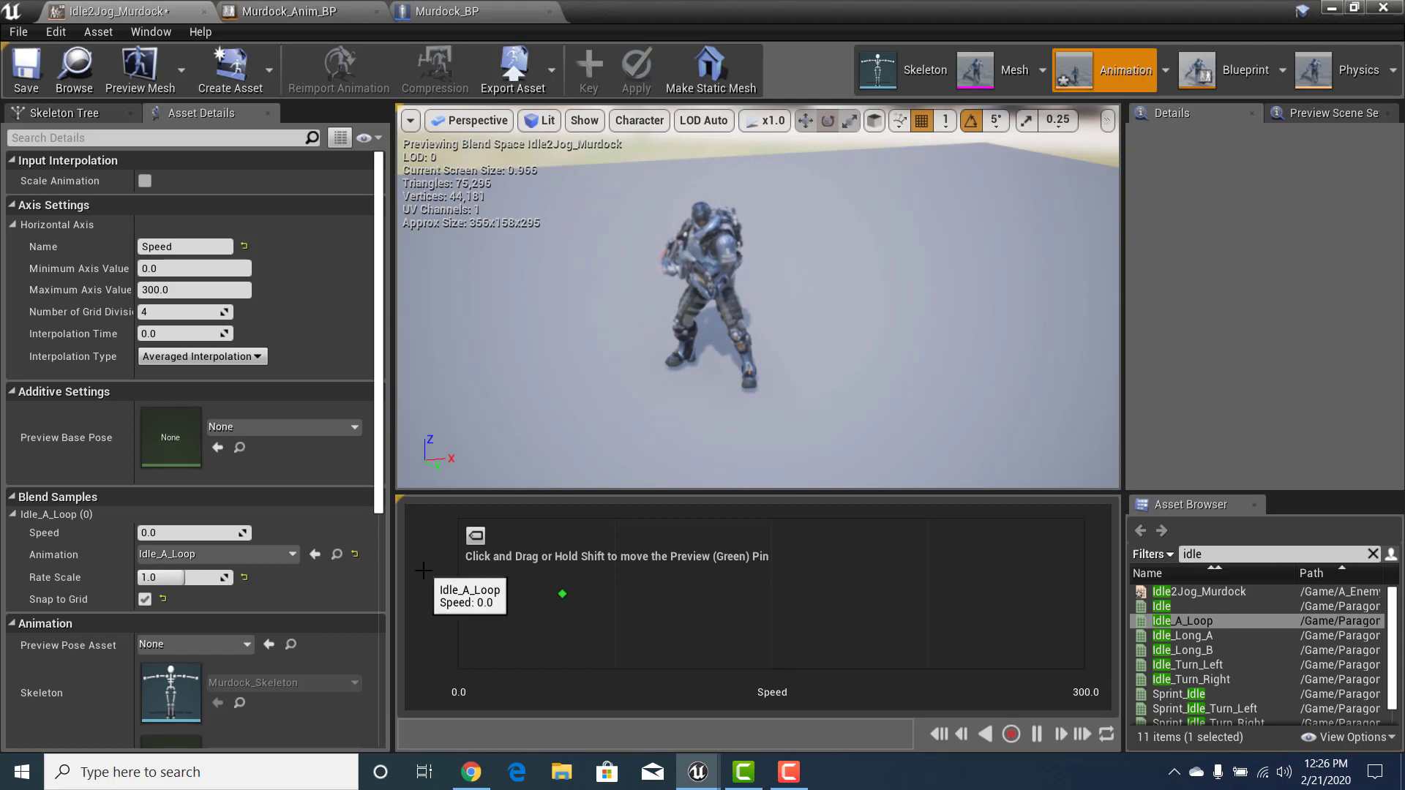
{"action": "left_click", "coordinate": [460, 594]}
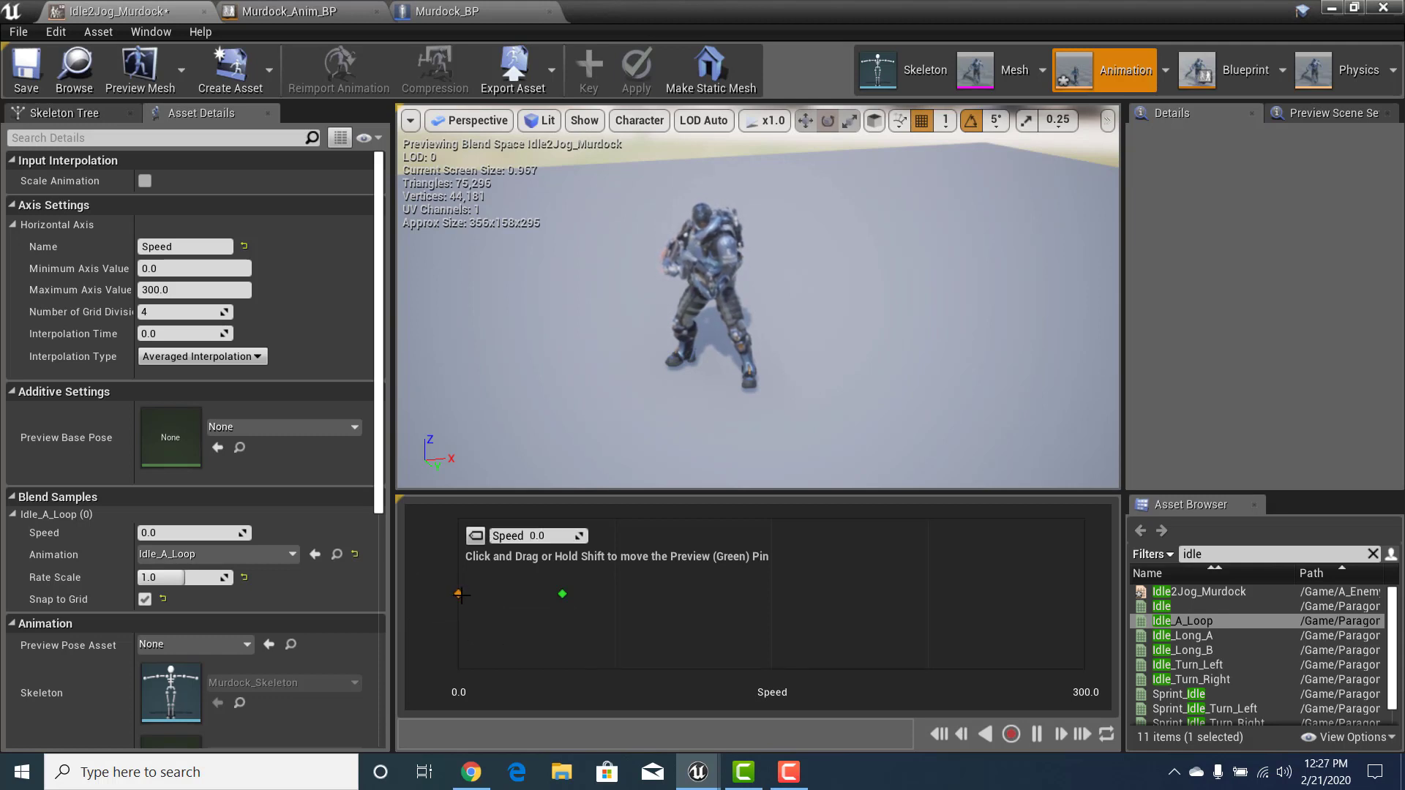
{"action": "right_click", "coordinate": [459, 593]}
{"action": "left_click", "coordinate": [447, 622]}
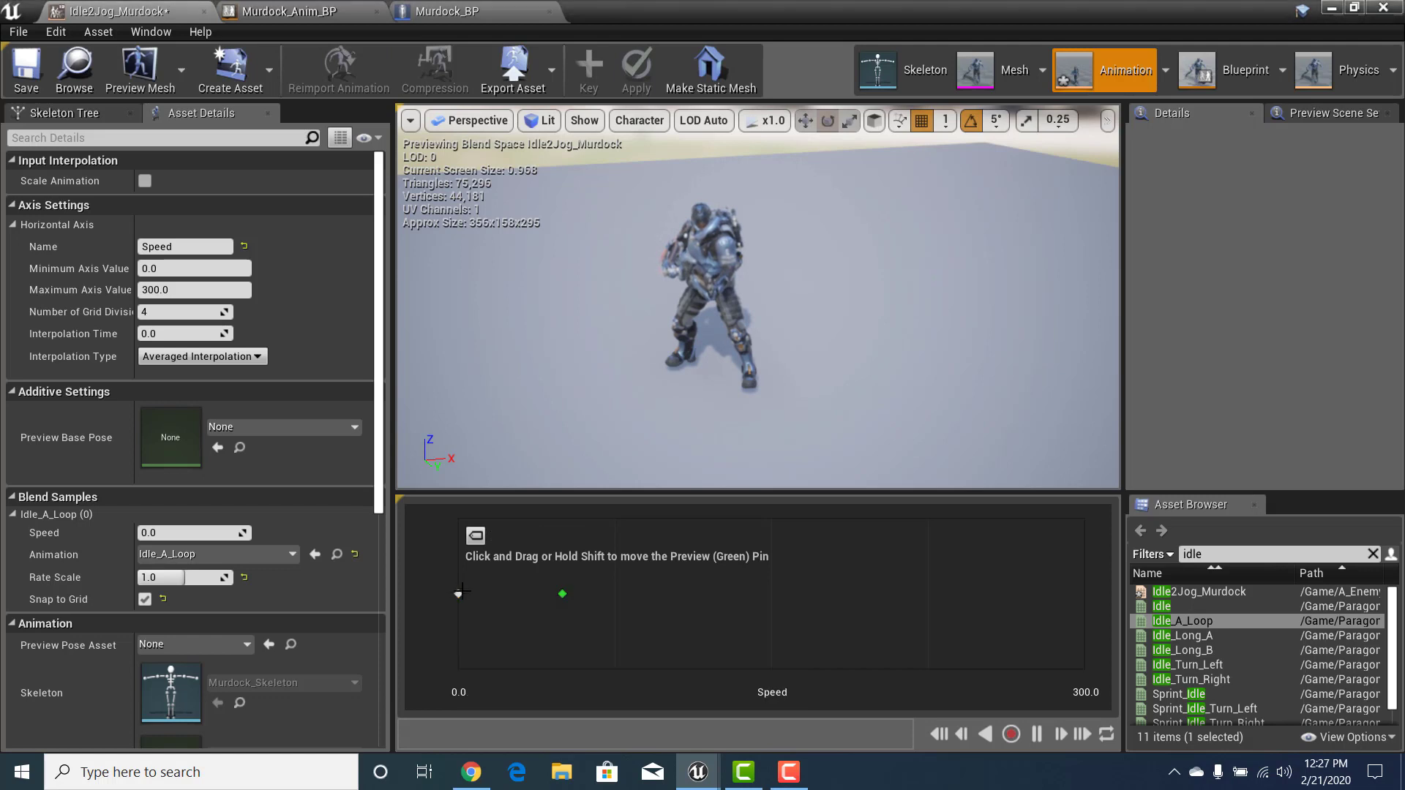
{"action": "left_click", "coordinate": [460, 594]}
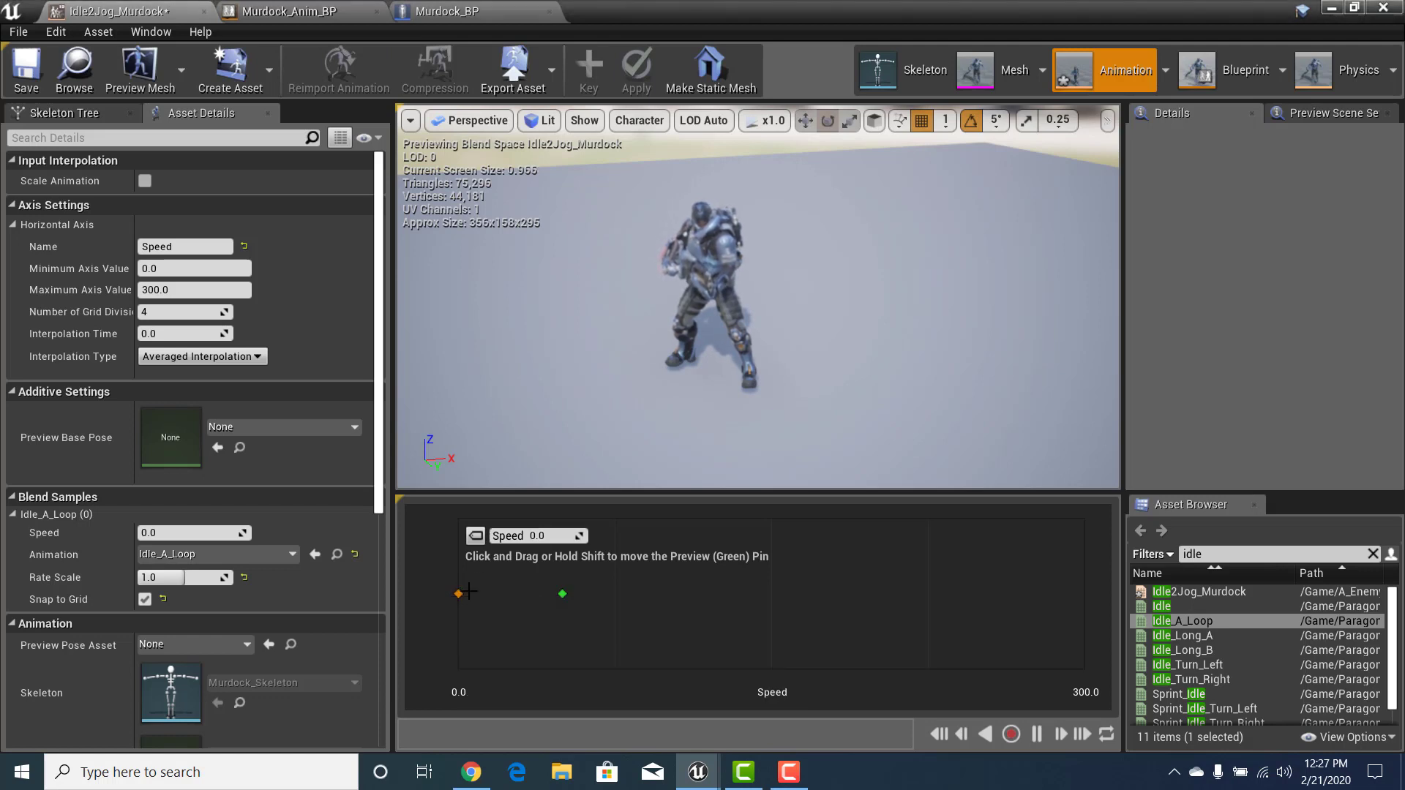
{"action": "key", "text": "Delete"}
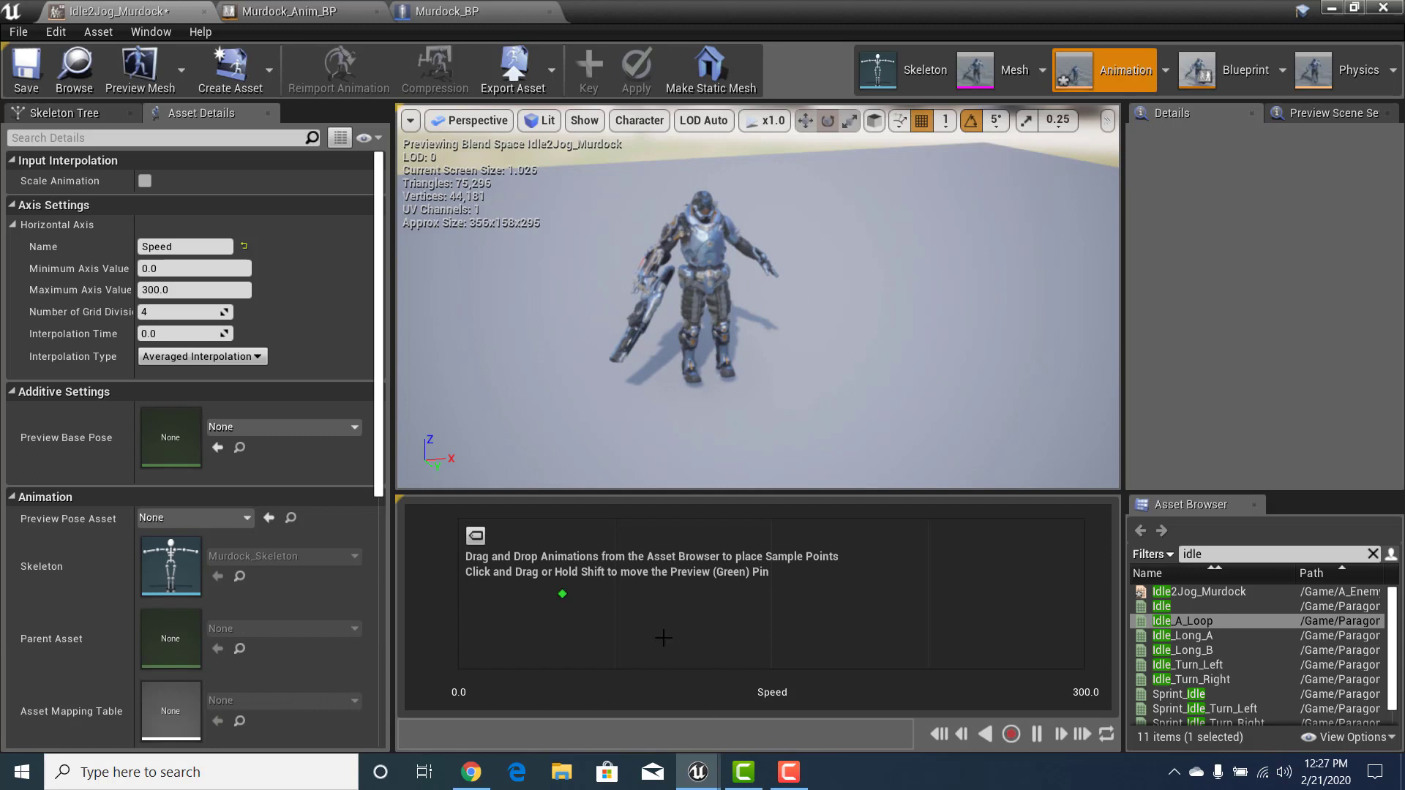
Move the preview pin to about the middle of the Speed axis and place Idle_A_Loop at speed 0.0 again
{"action": "left_click_drag", "start_coordinate": [562, 593], "coordinate": [783, 609]}
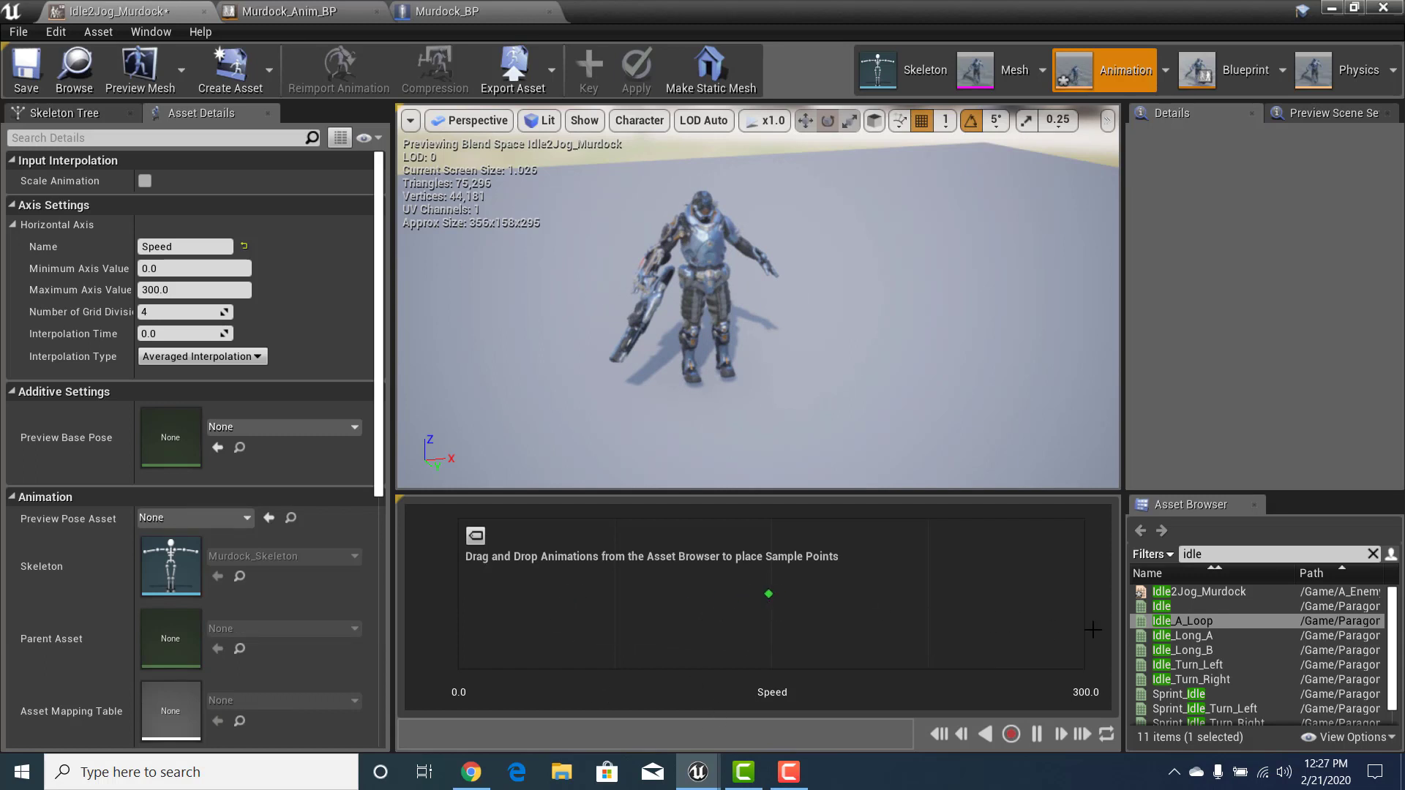
{"action": "left_click_drag", "start_coordinate": [1178, 620], "coordinate": [467, 586]}
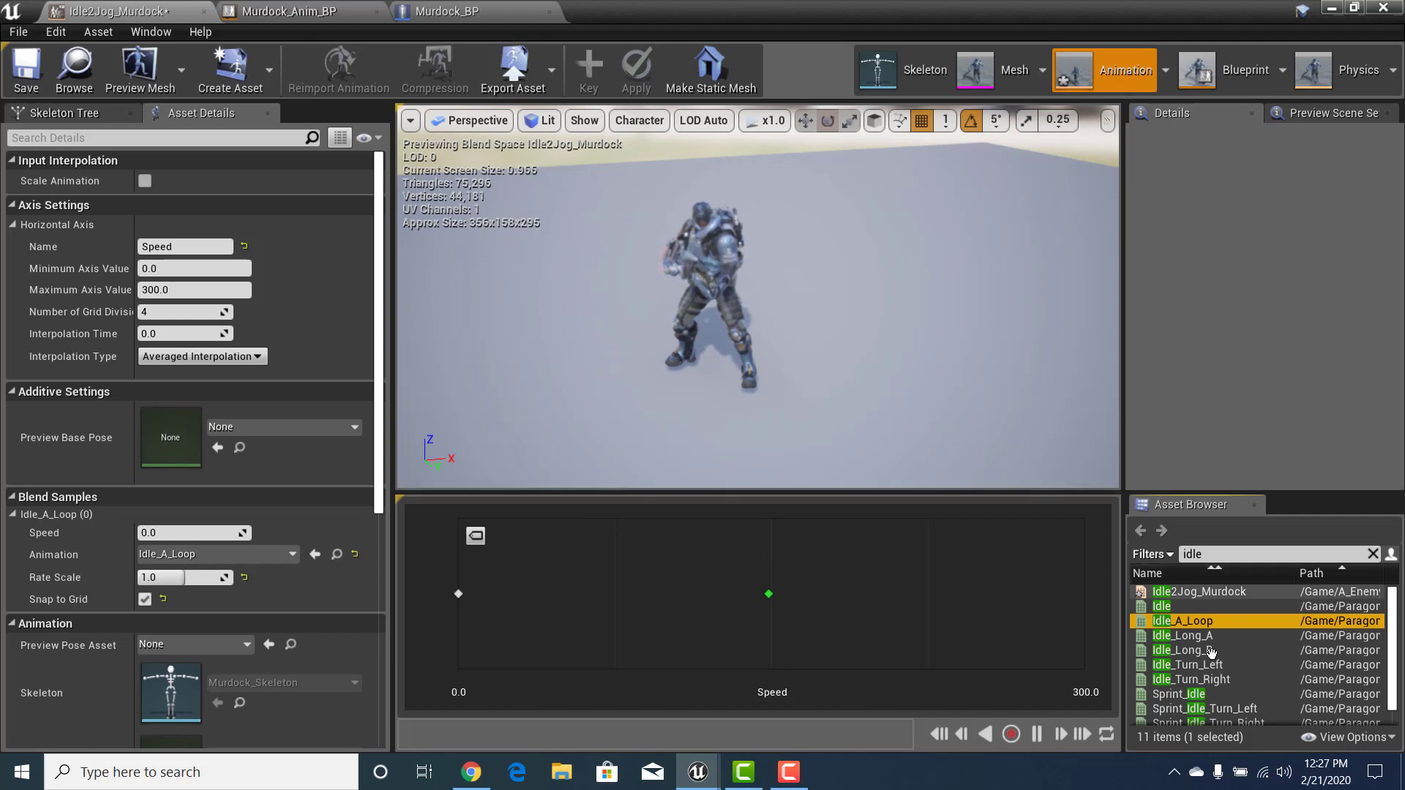
Replace the sample at speed 0.0 with the Idle_Long_A animation
{"action": "left_click", "coordinate": [457, 594]}
{"action": "key", "text": "Delete"}
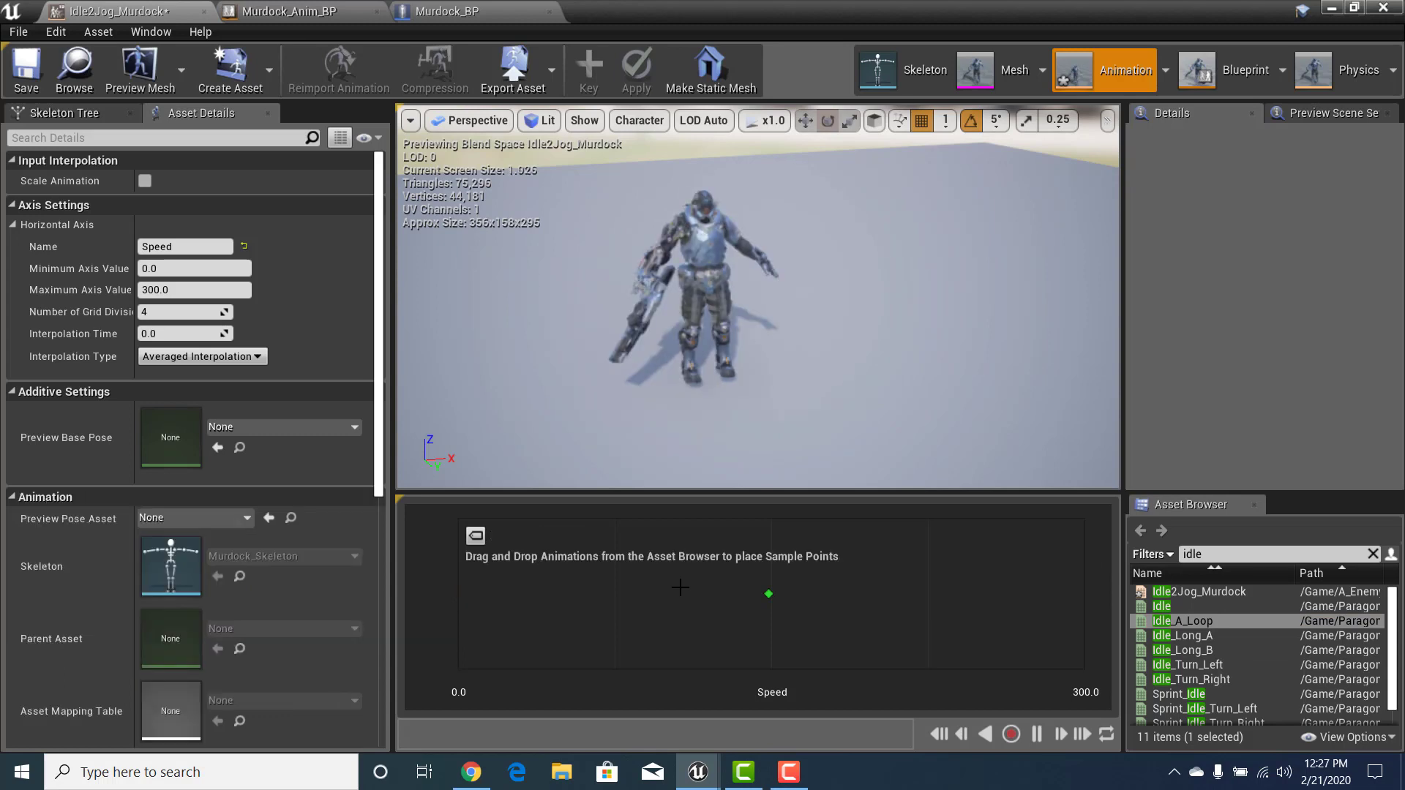
{"action": "left_click_drag", "start_coordinate": [1182, 635], "coordinate": [464, 595]}
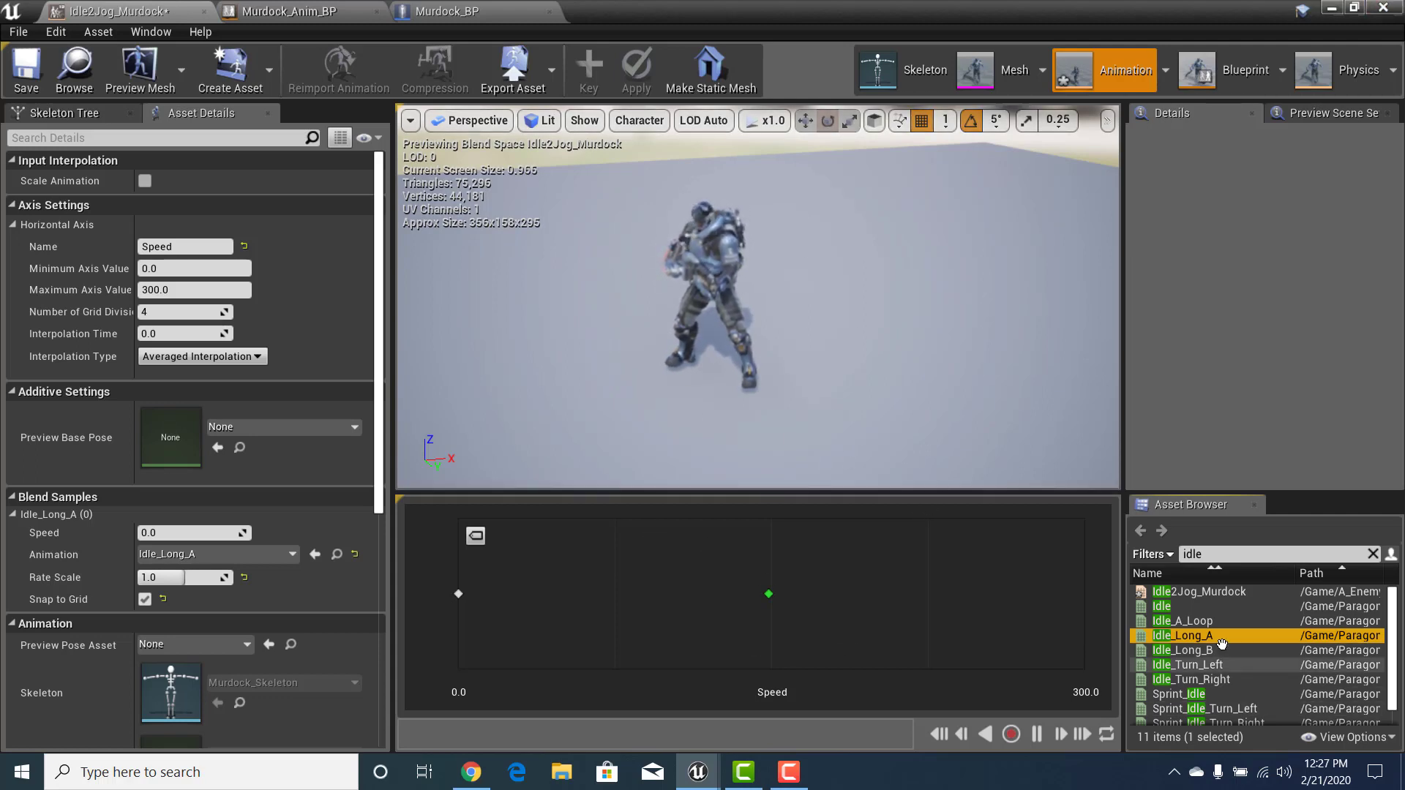
{"action": "mouse_move", "coordinate": [1209, 638]}
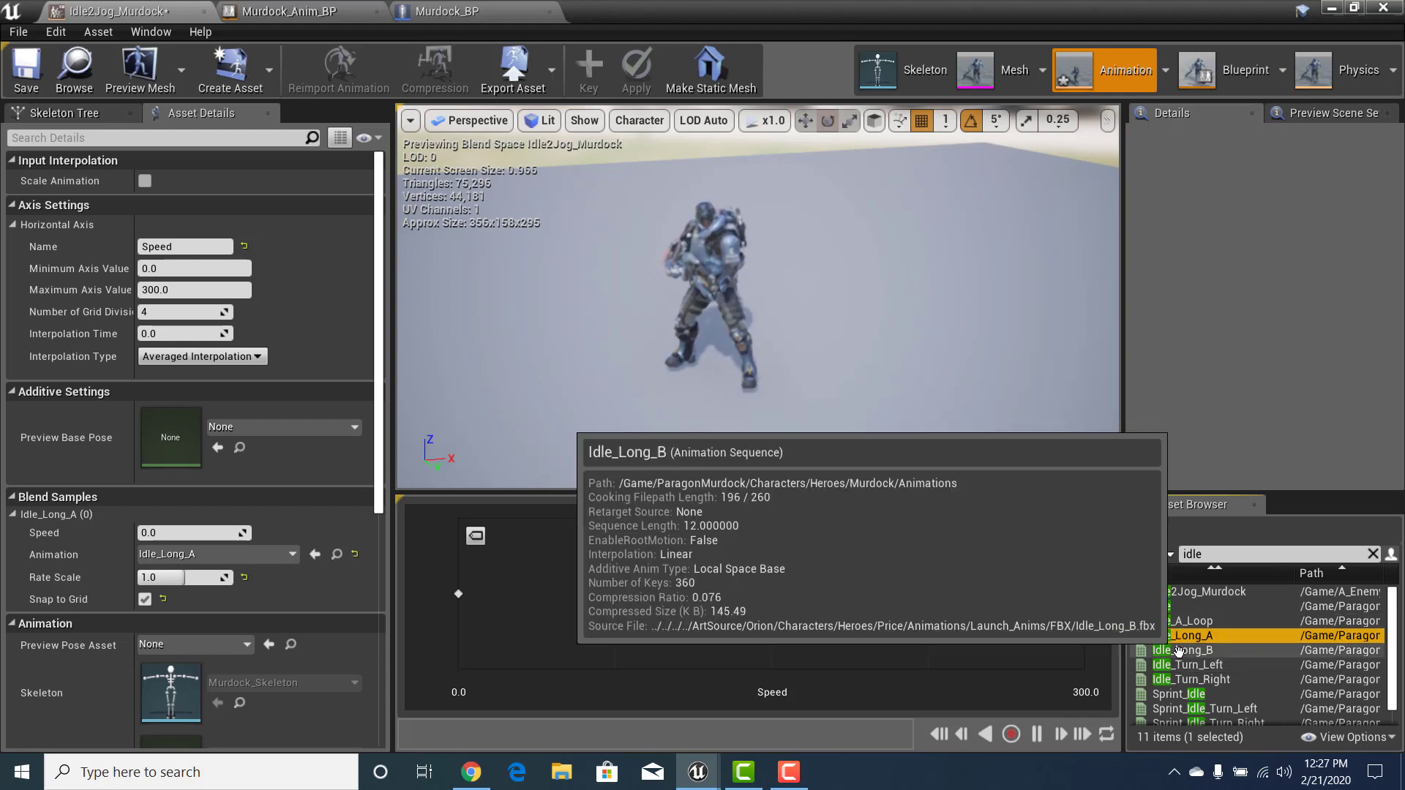
Search the available animations for jog and place Jog_Fwd as a blend sample at speed 300.0
{"action": "left_click", "coordinate": [1208, 554]}
{"action": "type", "text": "jog"}
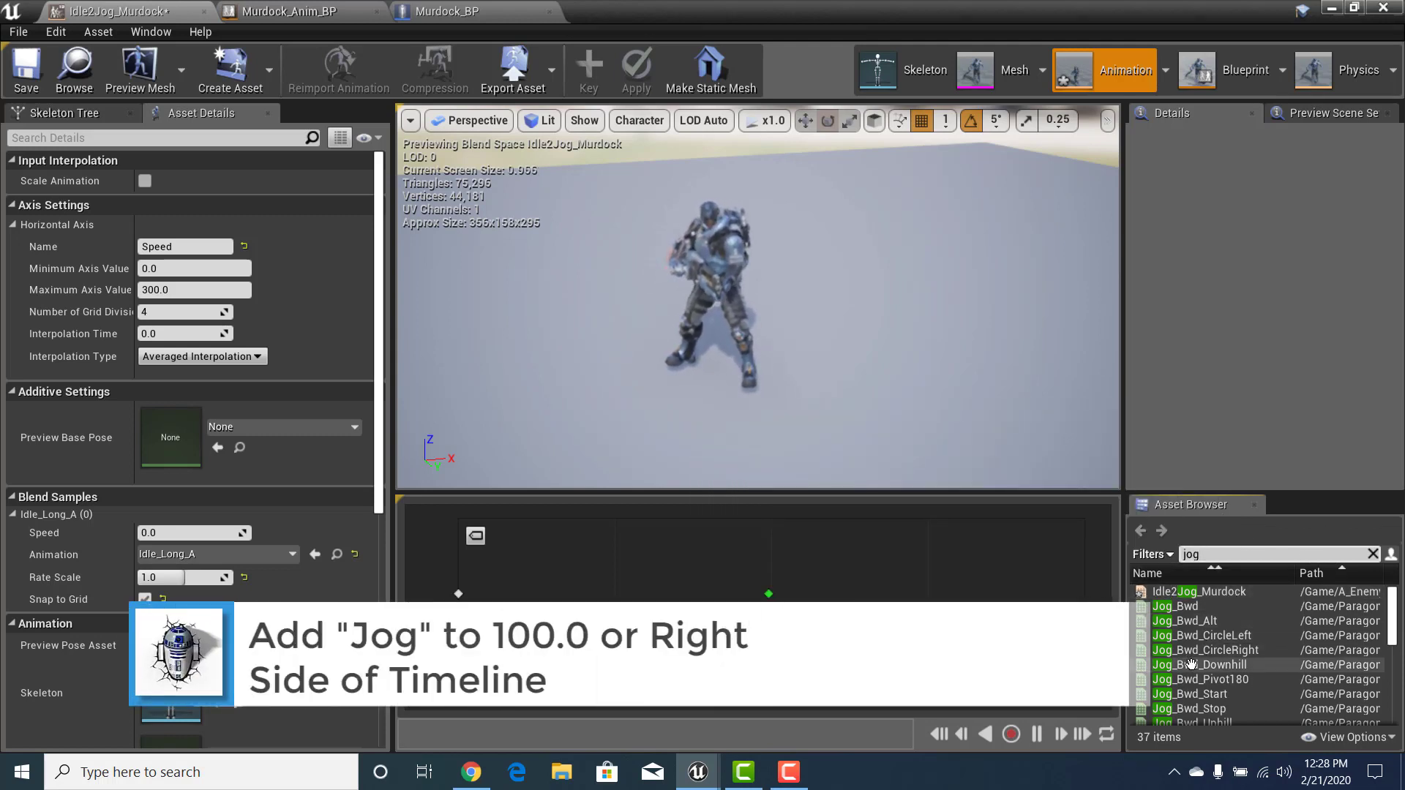
{"action": "scroll", "coordinate": [1191, 665], "scroll_direction": "down", "scroll_amount": 2}
{"action": "scroll", "coordinate": [1200, 669], "scroll_direction": "down", "scroll_amount": 1}
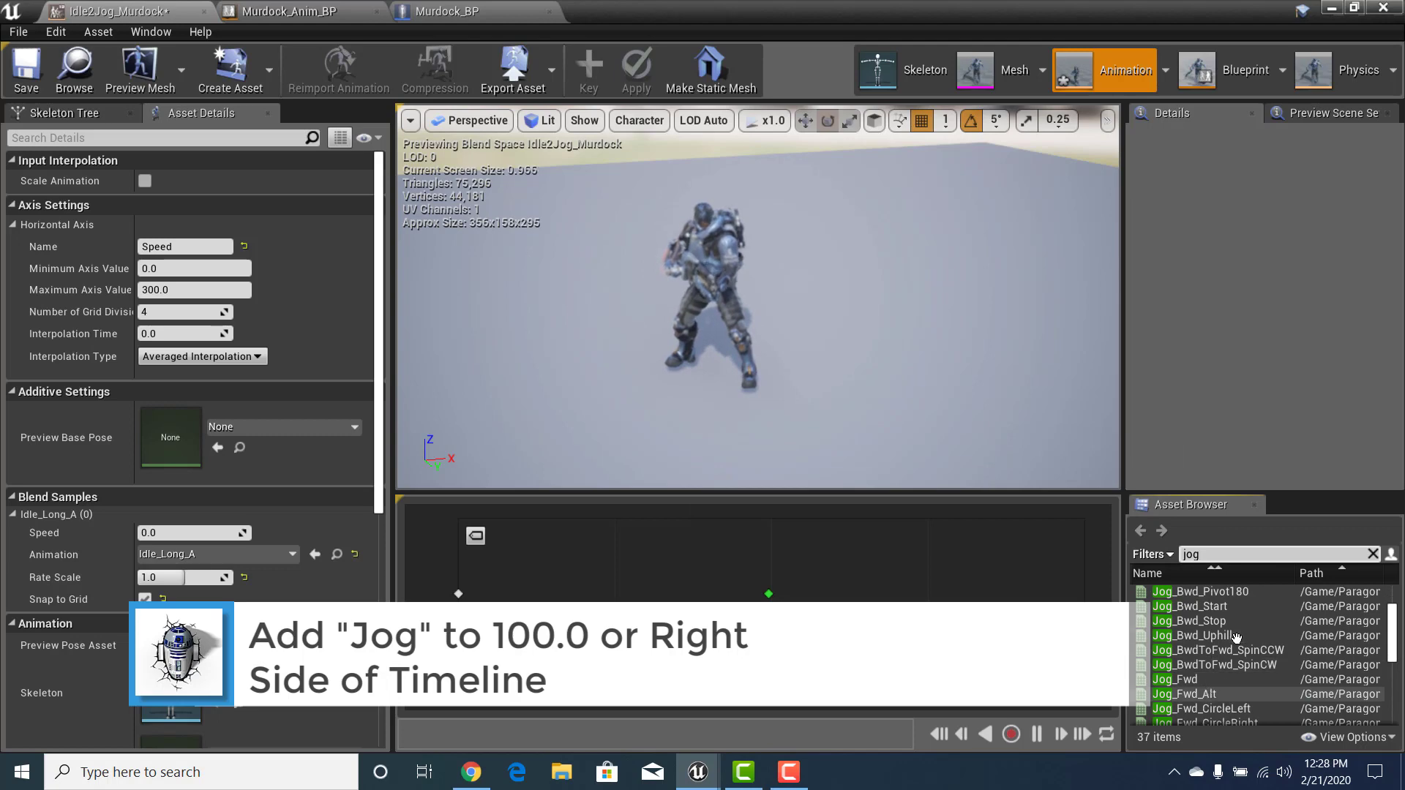
{"action": "scroll", "coordinate": [1228, 680], "scroll_direction": "down", "scroll_amount": 1}
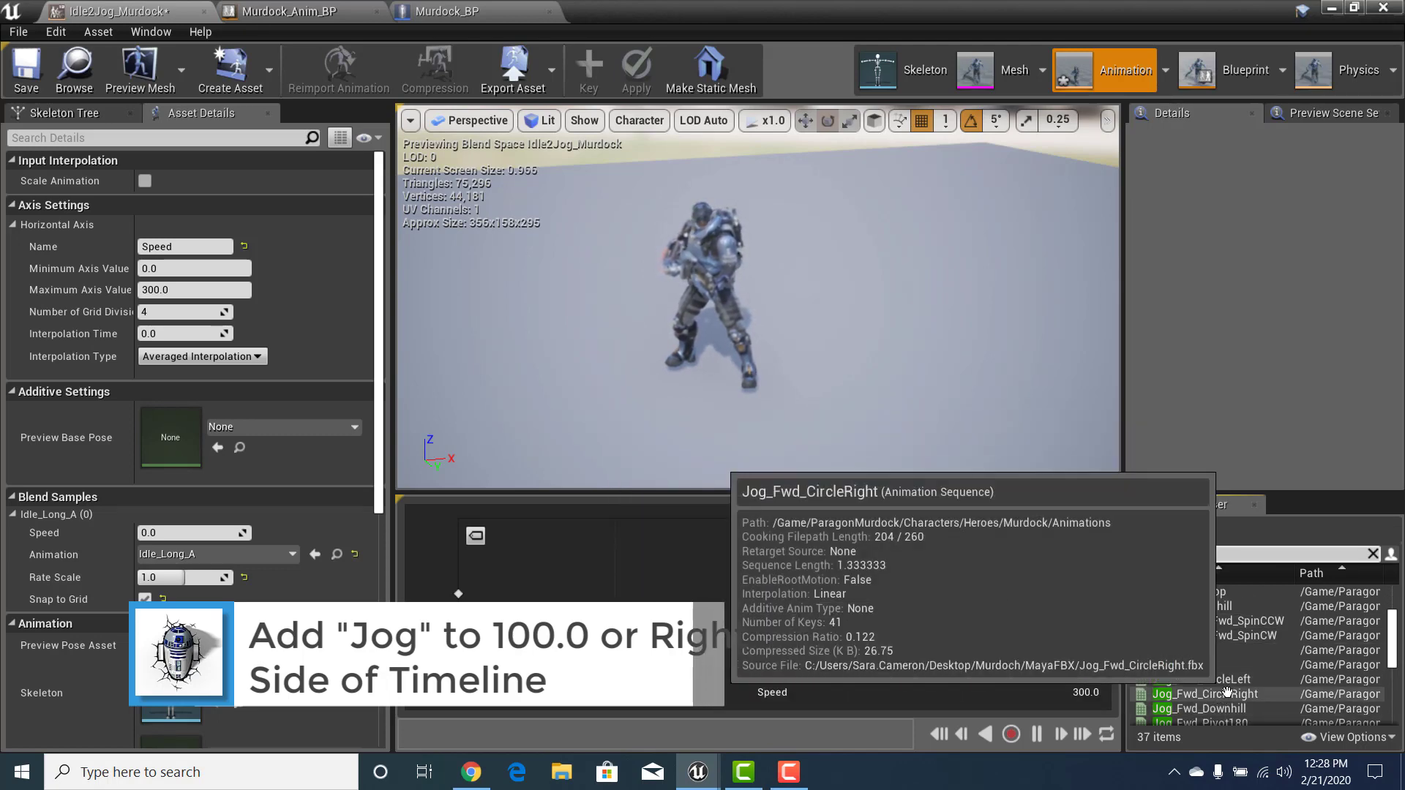
{"action": "scroll", "coordinate": [1215, 644], "scroll_direction": "down", "scroll_amount": 1}
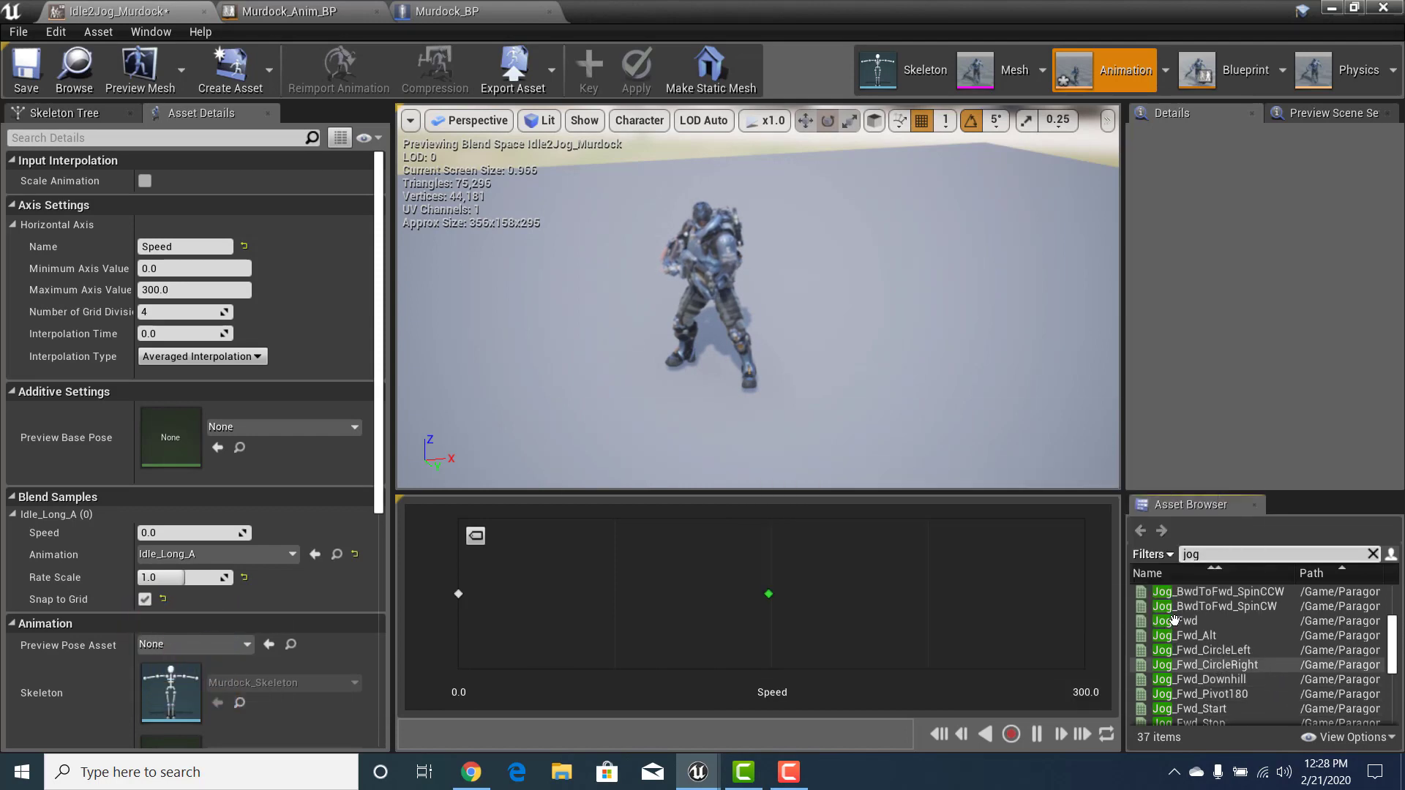
{"action": "left_click_drag", "start_coordinate": [1181, 621], "coordinate": [1083, 595]}
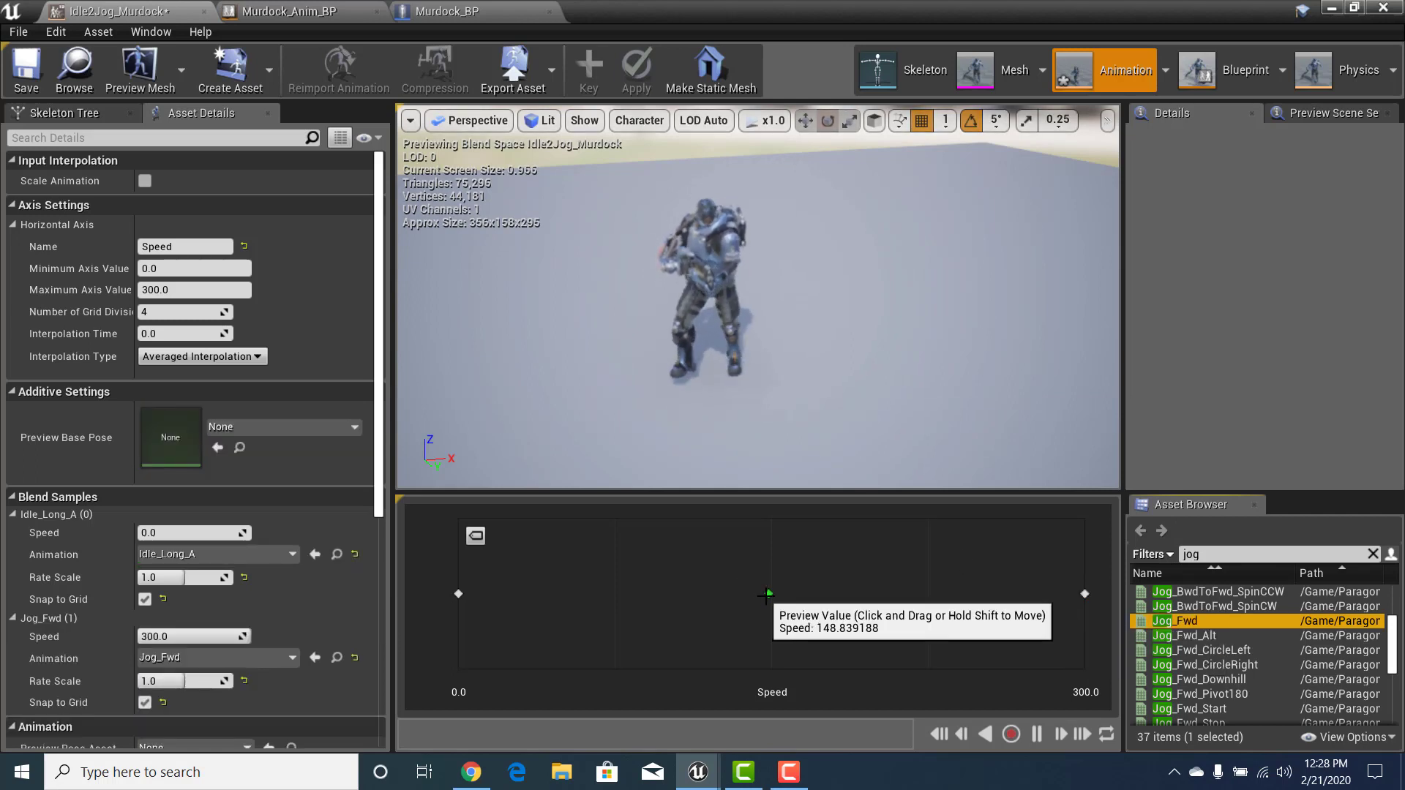
Preview the blend at speed 0.0 and at the middle of the axis, and select the Idle_Long_A sample
{"action": "left_click_drag", "start_coordinate": [767, 593], "coordinate": [449, 600]}
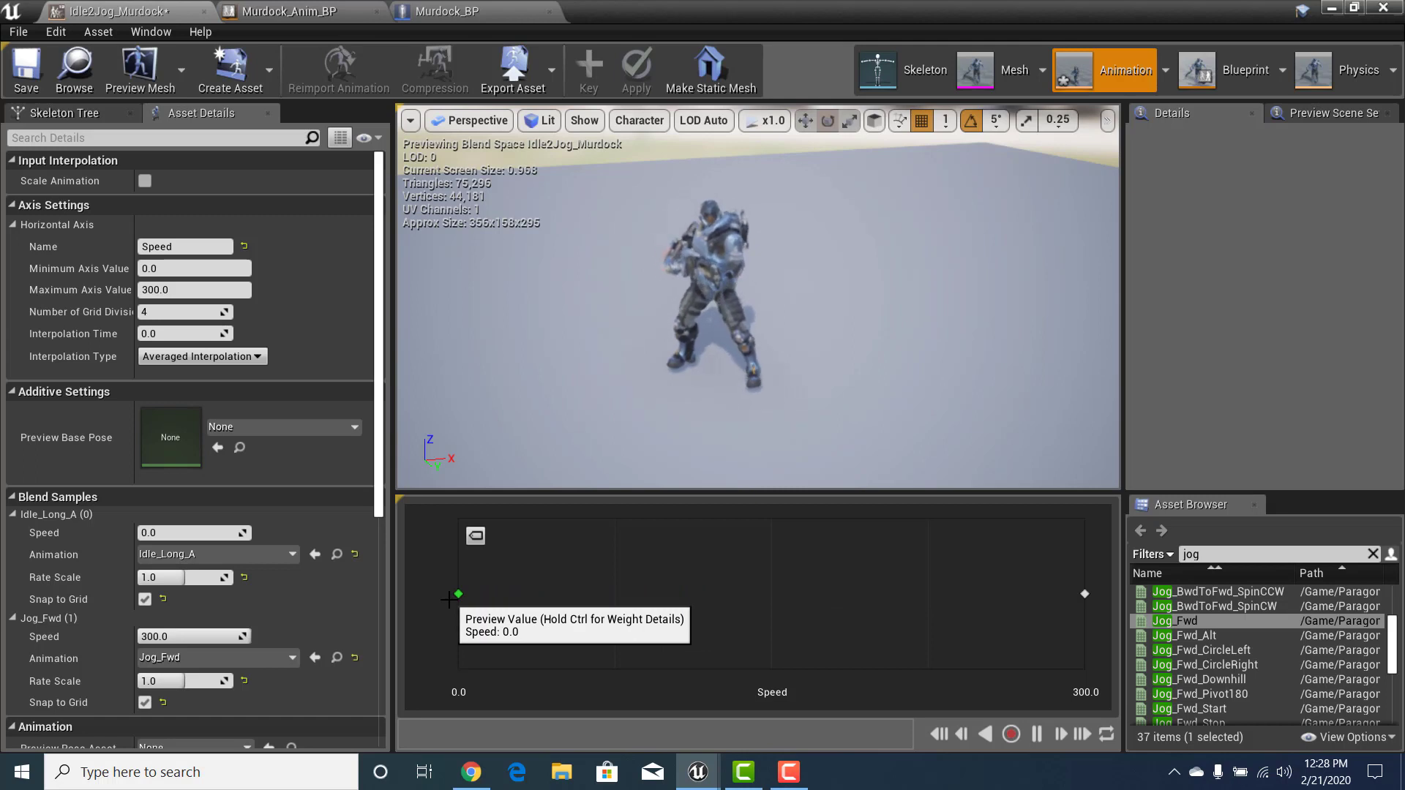
{"action": "mouse_move", "coordinate": [448, 600]}
{"action": "left_mouse_down"}
{"action": "mouse_move", "coordinate": [1114, 620]}
{"action": "mouse_move", "coordinate": [768, 627]}
{"action": "left_mouse_up"}
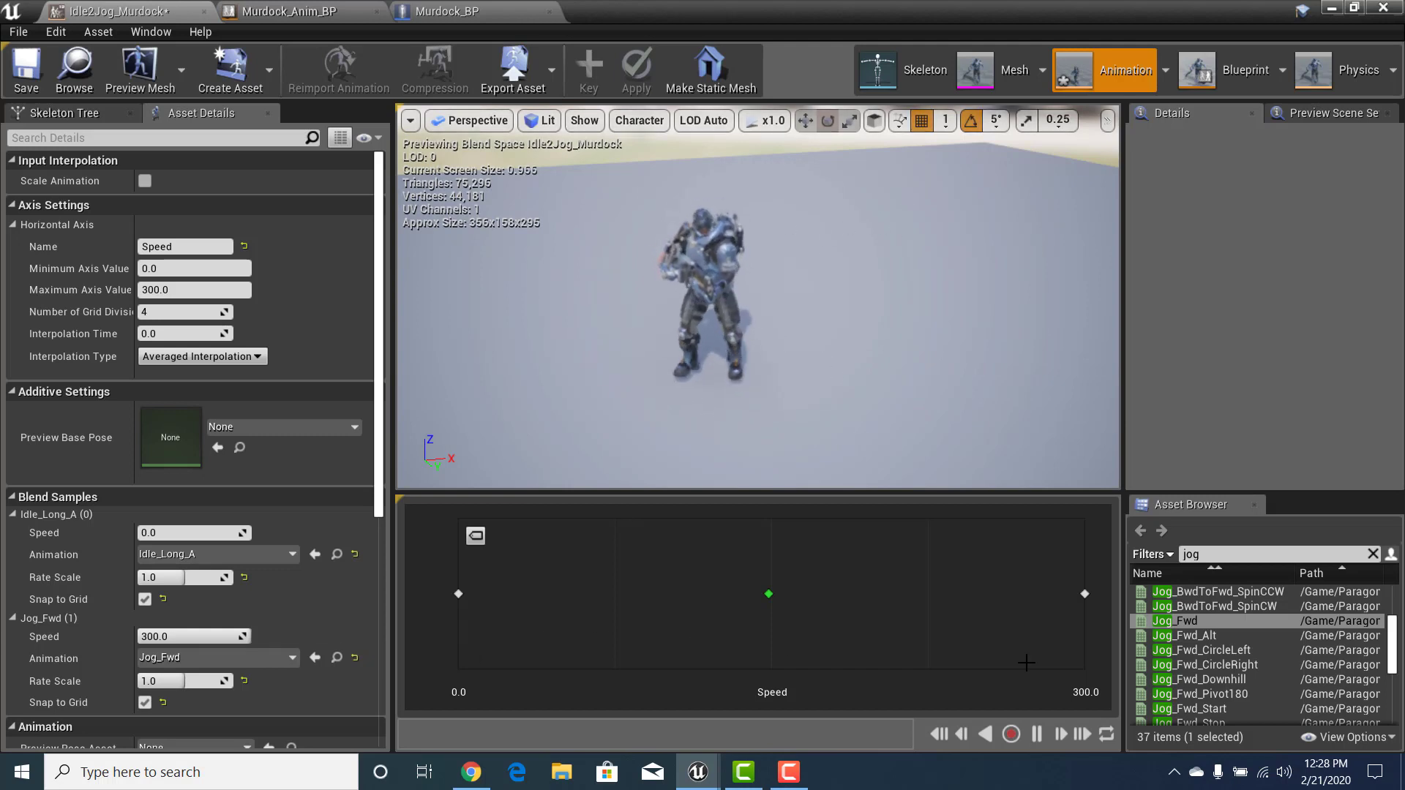
{"action": "left_click", "coordinate": [459, 594]}
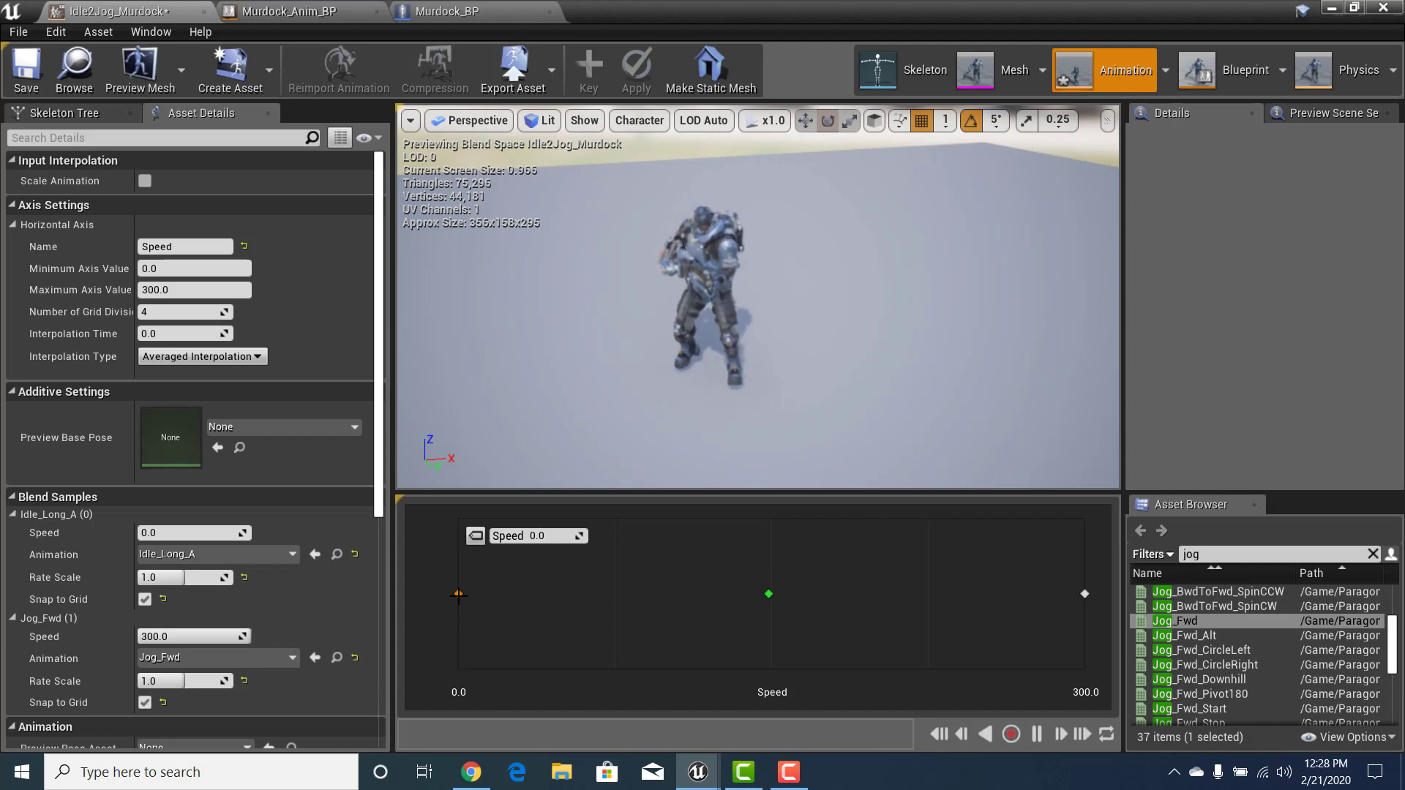
Replace the Idle_Long_A sample at speed 0.0 with the Idle animation, searching the available animations for idle
{"action": "key", "text": "Delete"}
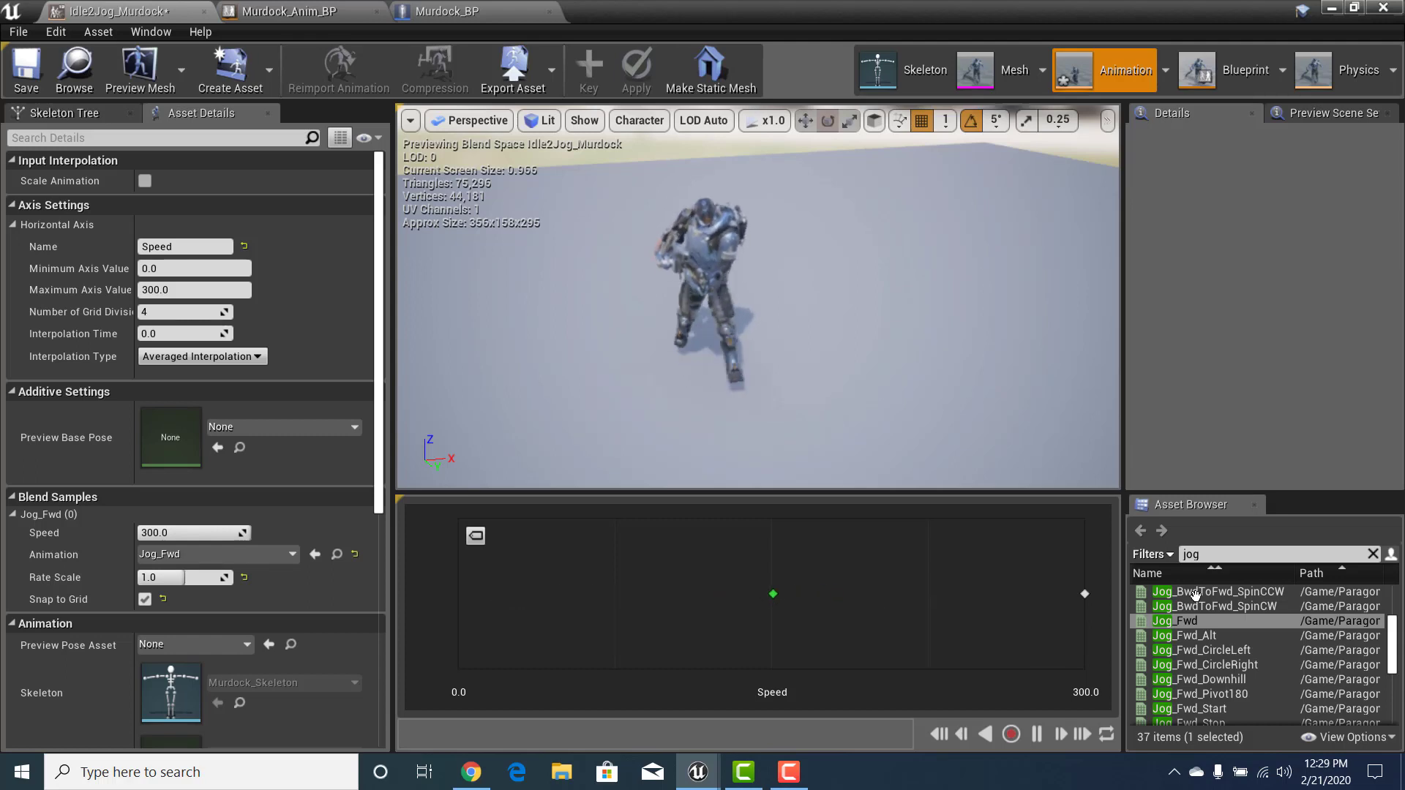
{"action": "left_click_drag", "start_coordinate": [1164, 552], "coordinate": [1162, 552]}
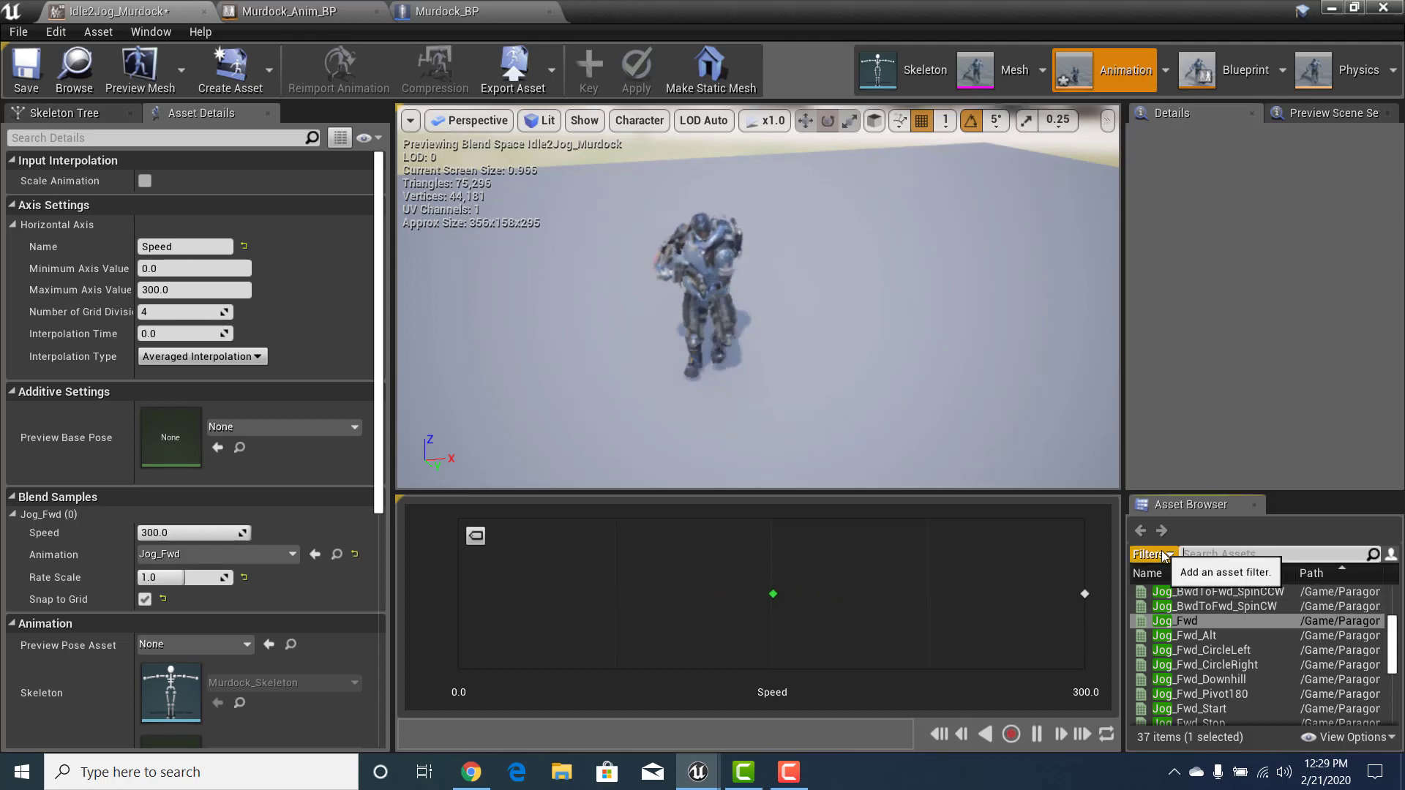
{"action": "type", "text": "idle"}
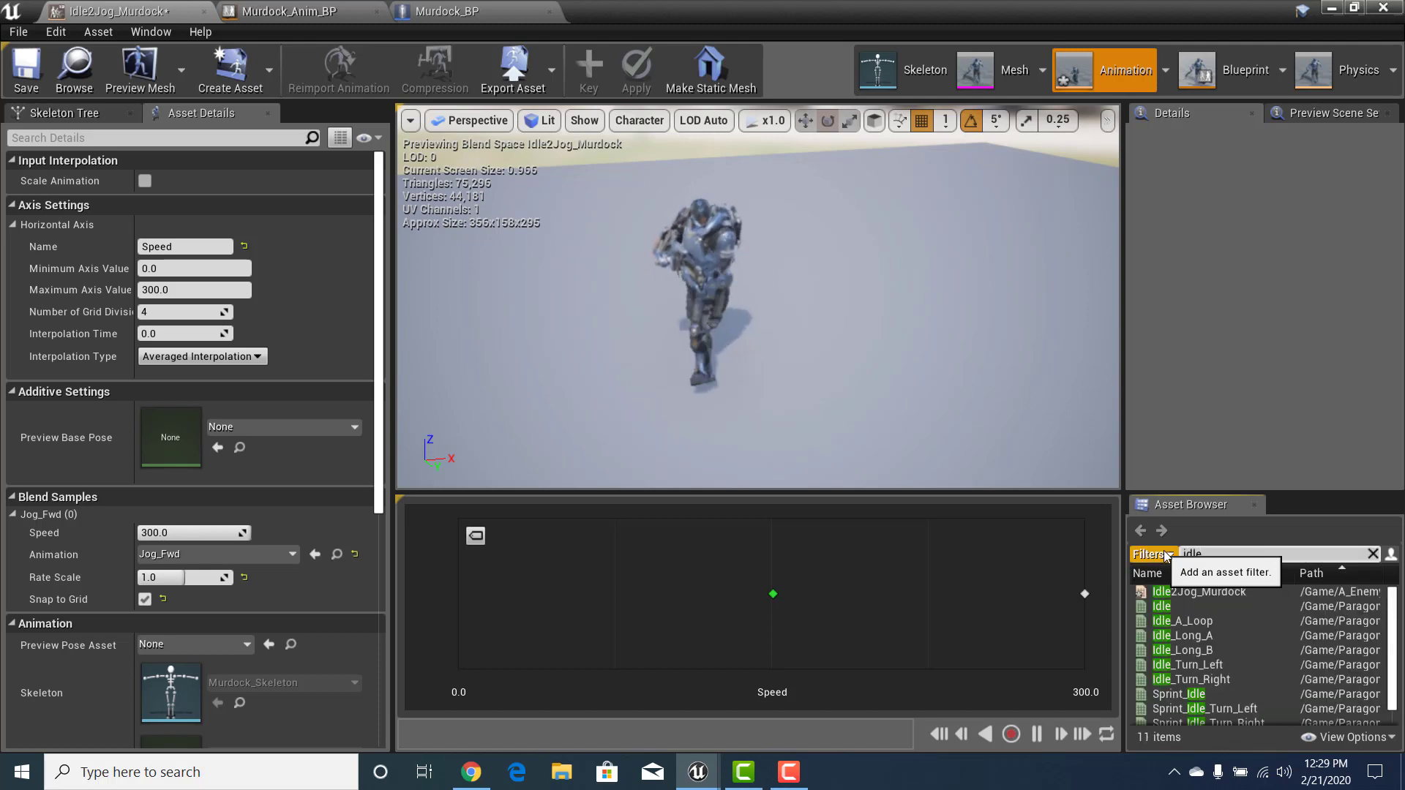
{"action": "left_click", "coordinate": [1164, 606]}
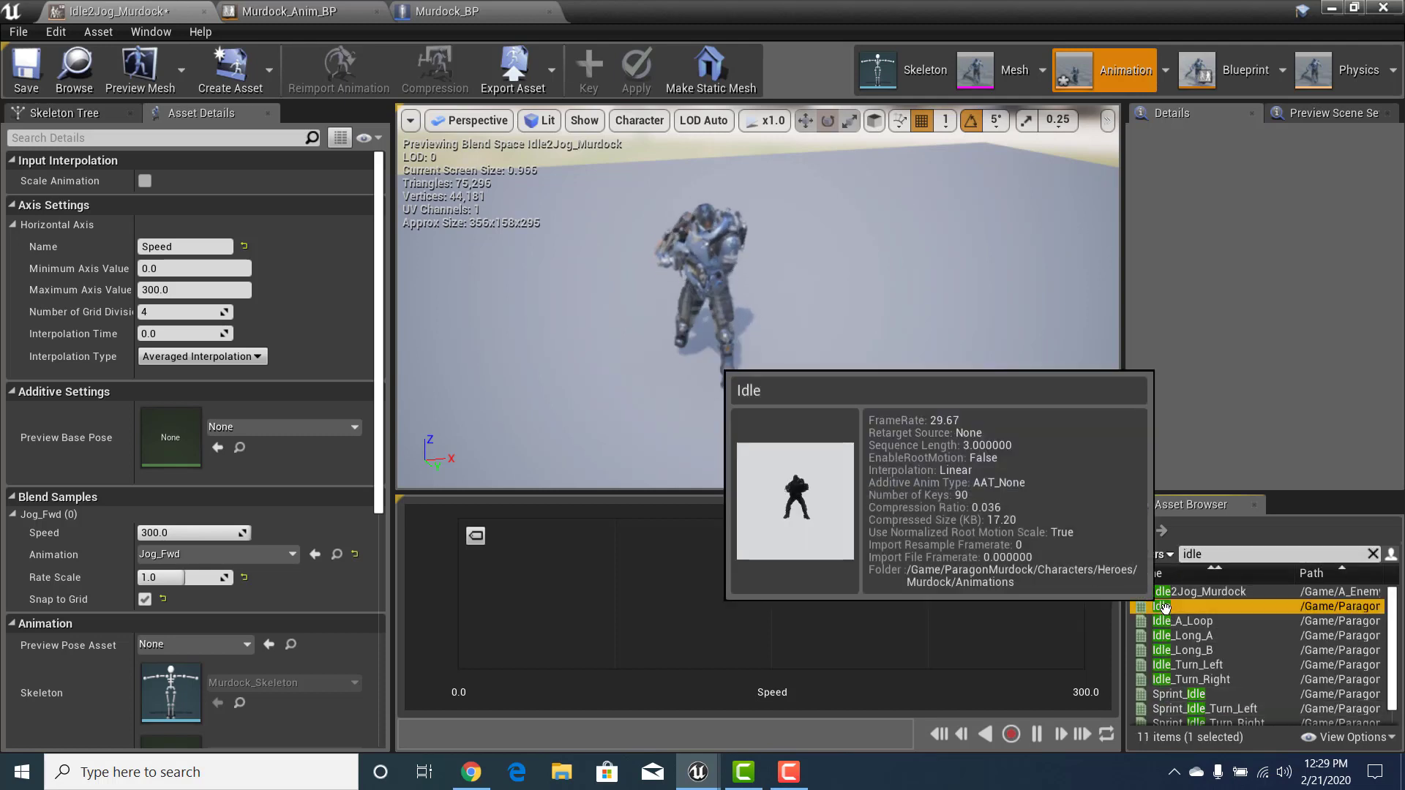
{"action": "left_click_drag", "start_coordinate": [1134, 600], "coordinate": [485, 593]}
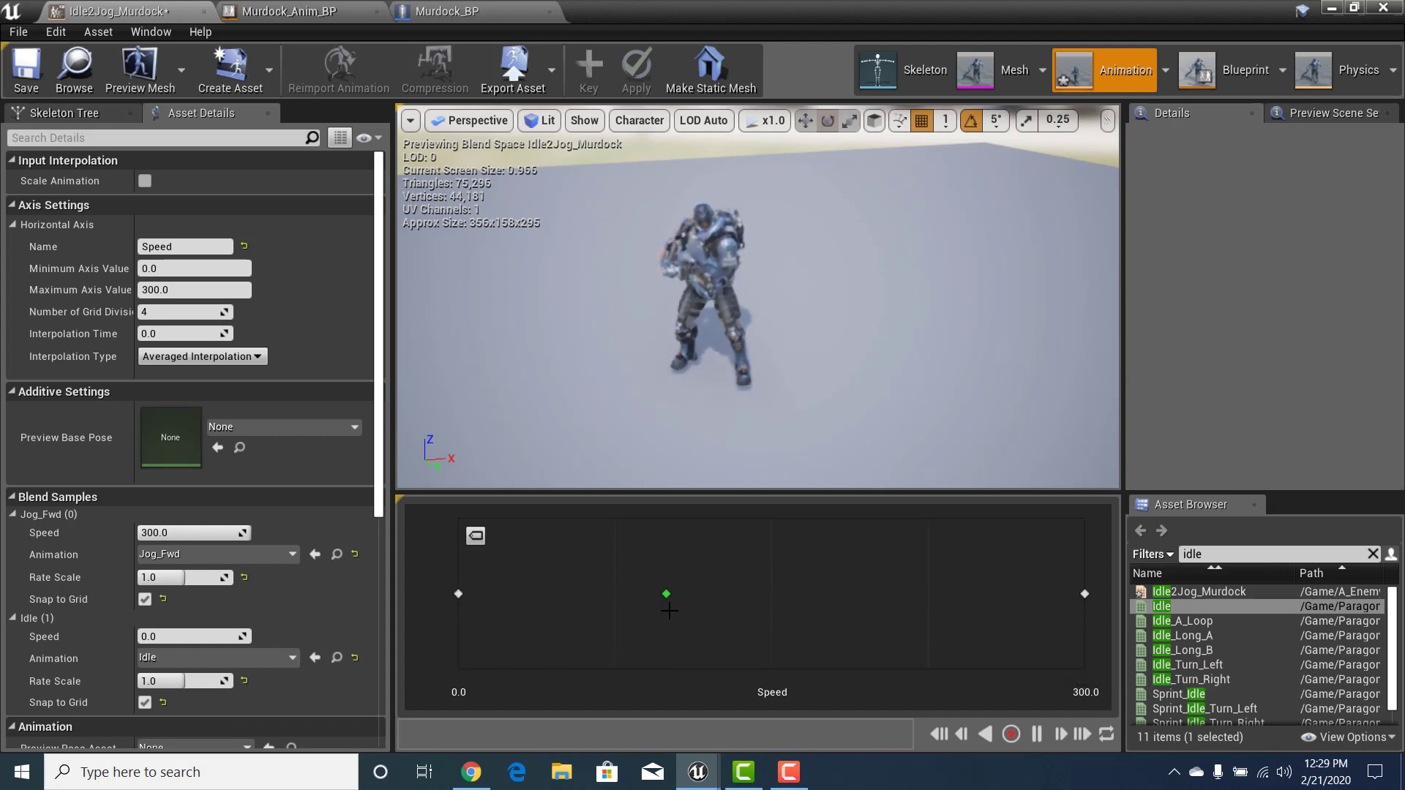
Preview the blend at about the middle of the Speed axis and collapse the Blend Samples settings
{"action": "left_click_drag", "start_coordinate": [666, 596], "coordinate": [766, 606]}
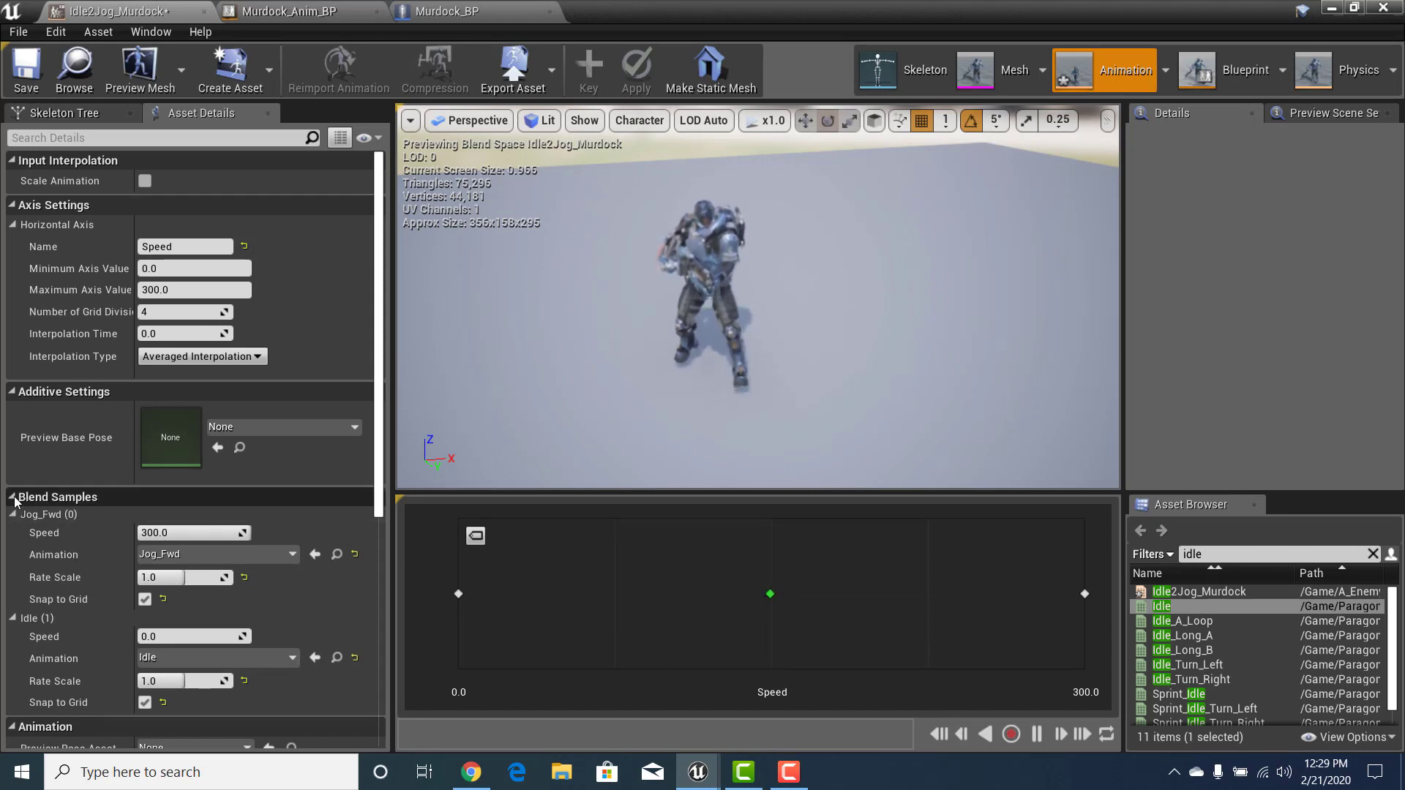
{"action": "left_click", "coordinate": [50, 497]}
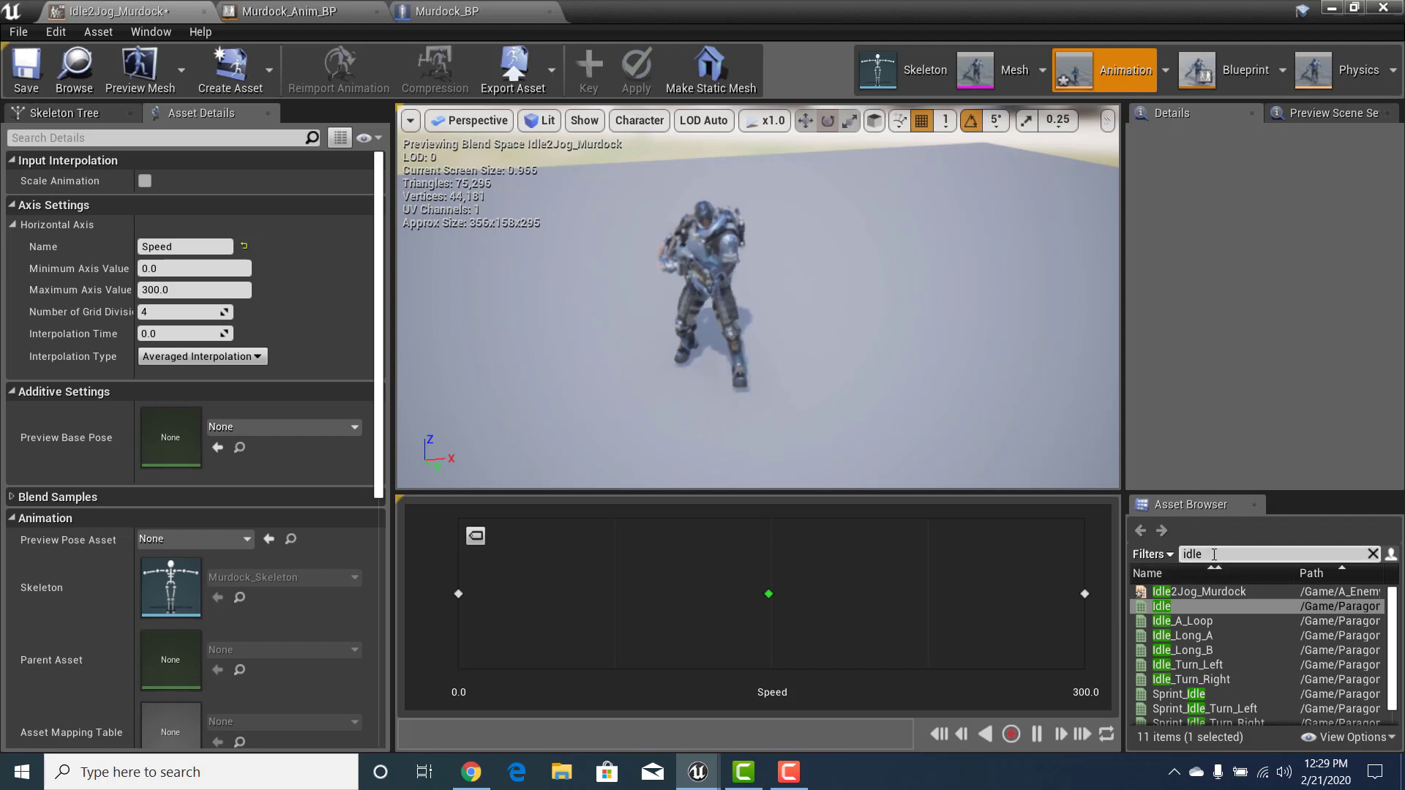
{"action": "left_click_drag", "start_coordinate": [459, 593], "coordinate": [459, 594]}
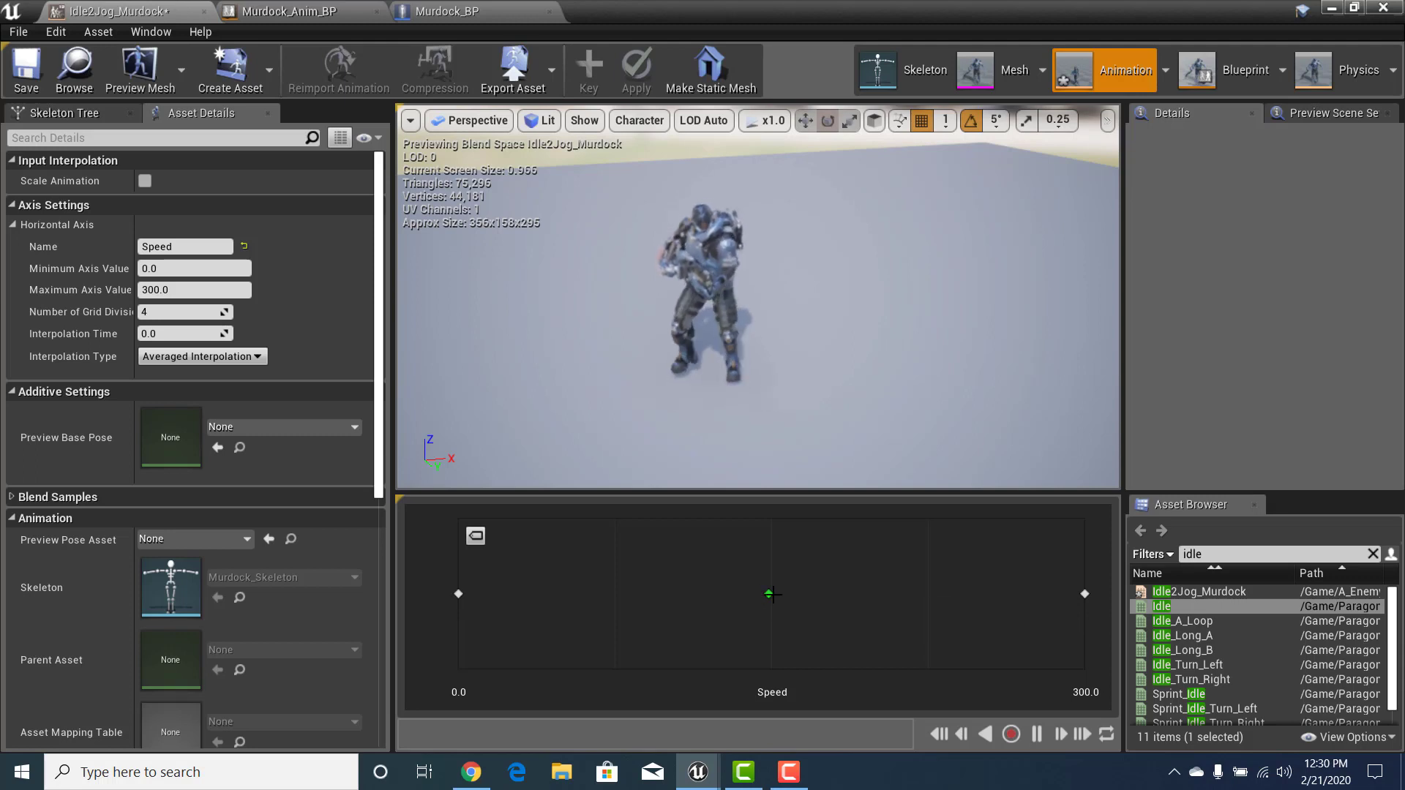
{"action": "mouse_move", "coordinate": [769, 594]}
{"action": "left_mouse_down"}
{"action": "mouse_move", "coordinate": [641, 594]}
{"action": "mouse_move", "coordinate": [916, 594]}
{"action": "mouse_move", "coordinate": [604, 594]}
{"action": "mouse_move", "coordinate": [940, 595]}
{"action": "mouse_move", "coordinate": [774, 594]}
{"action": "left_mouse_up"}
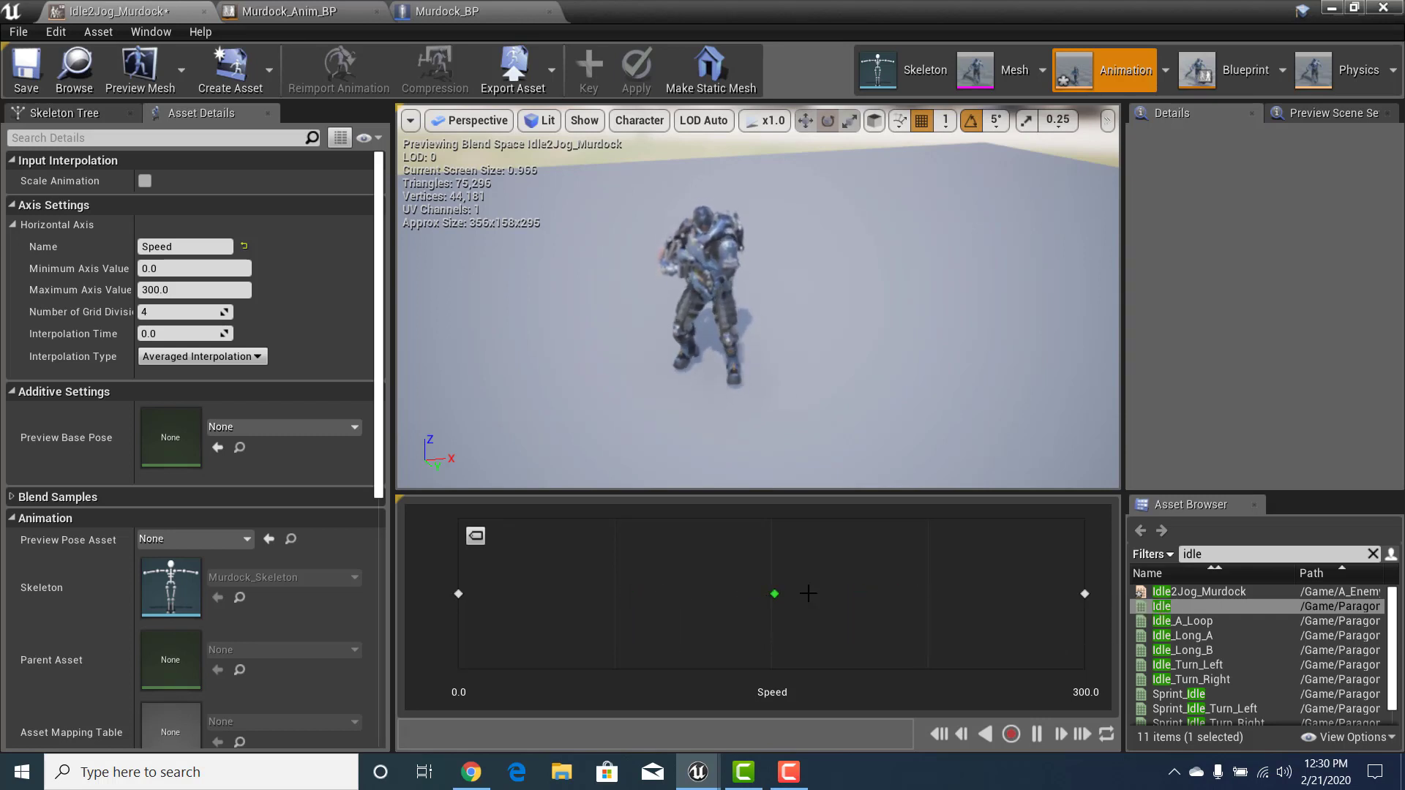
Switch to Murdock_Anim_BP and add a new state machine to the AnimGraph, placed beside the Output Pose node
{"action": "left_click", "coordinate": [1238, 73]}
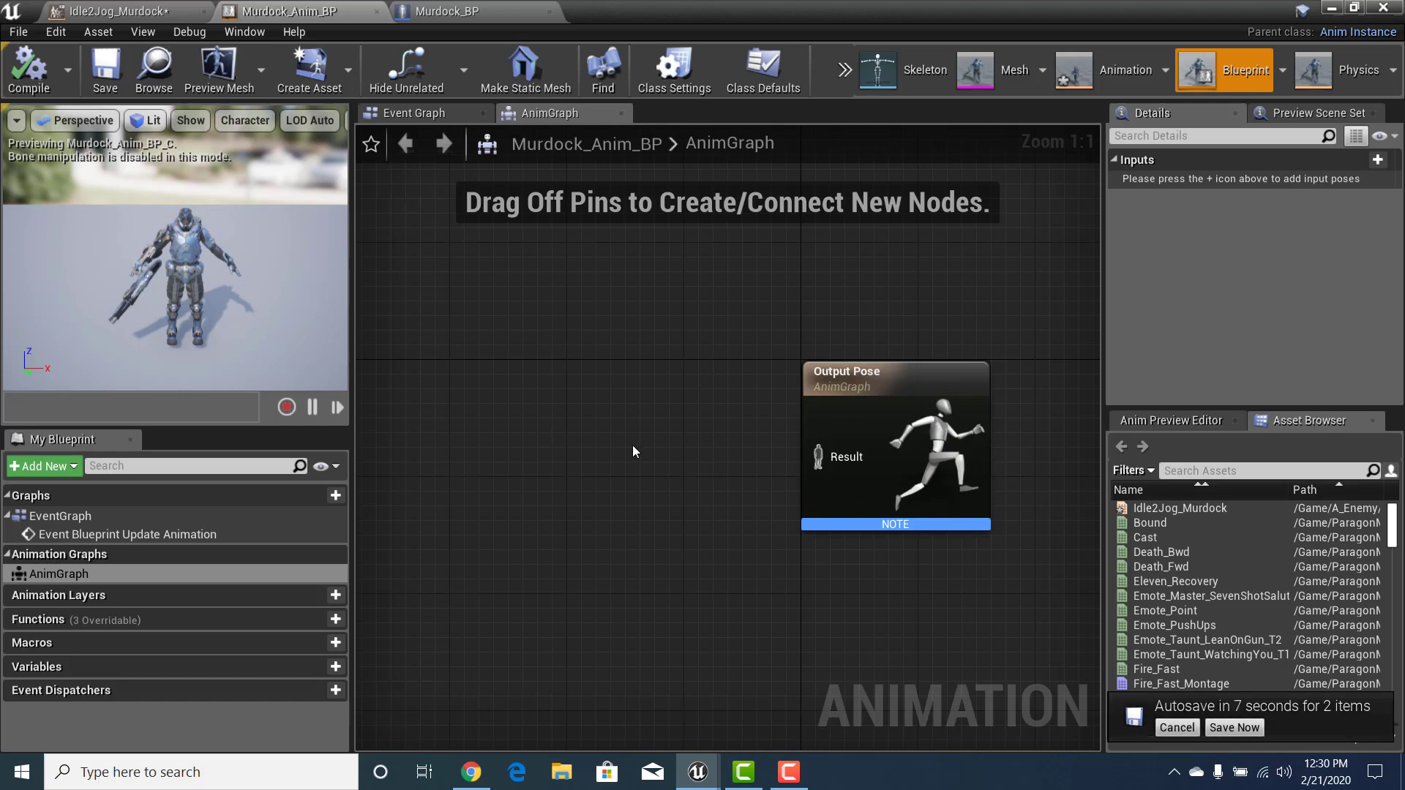
{"action": "right_click", "coordinate": [514, 448]}
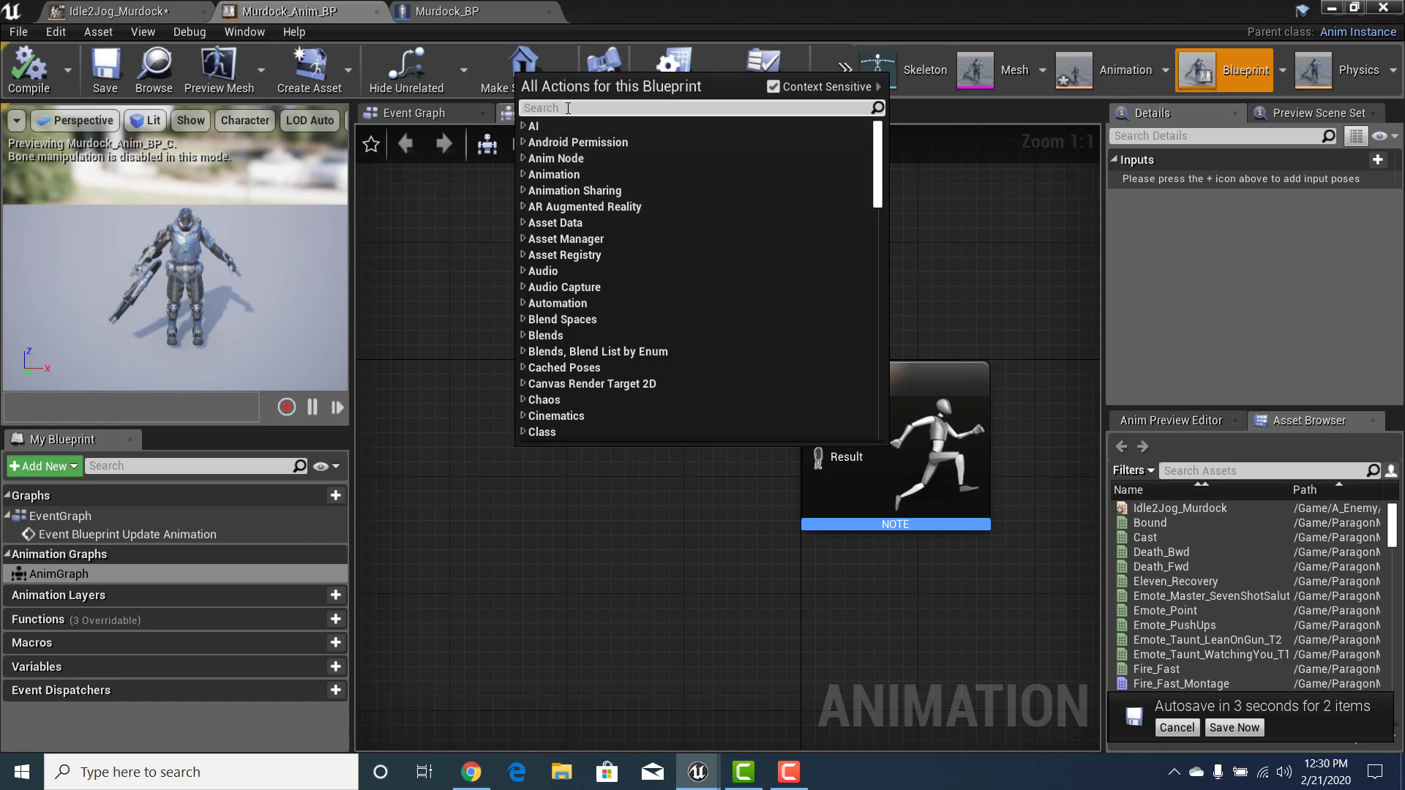
{"action": "type", "text": "state"}
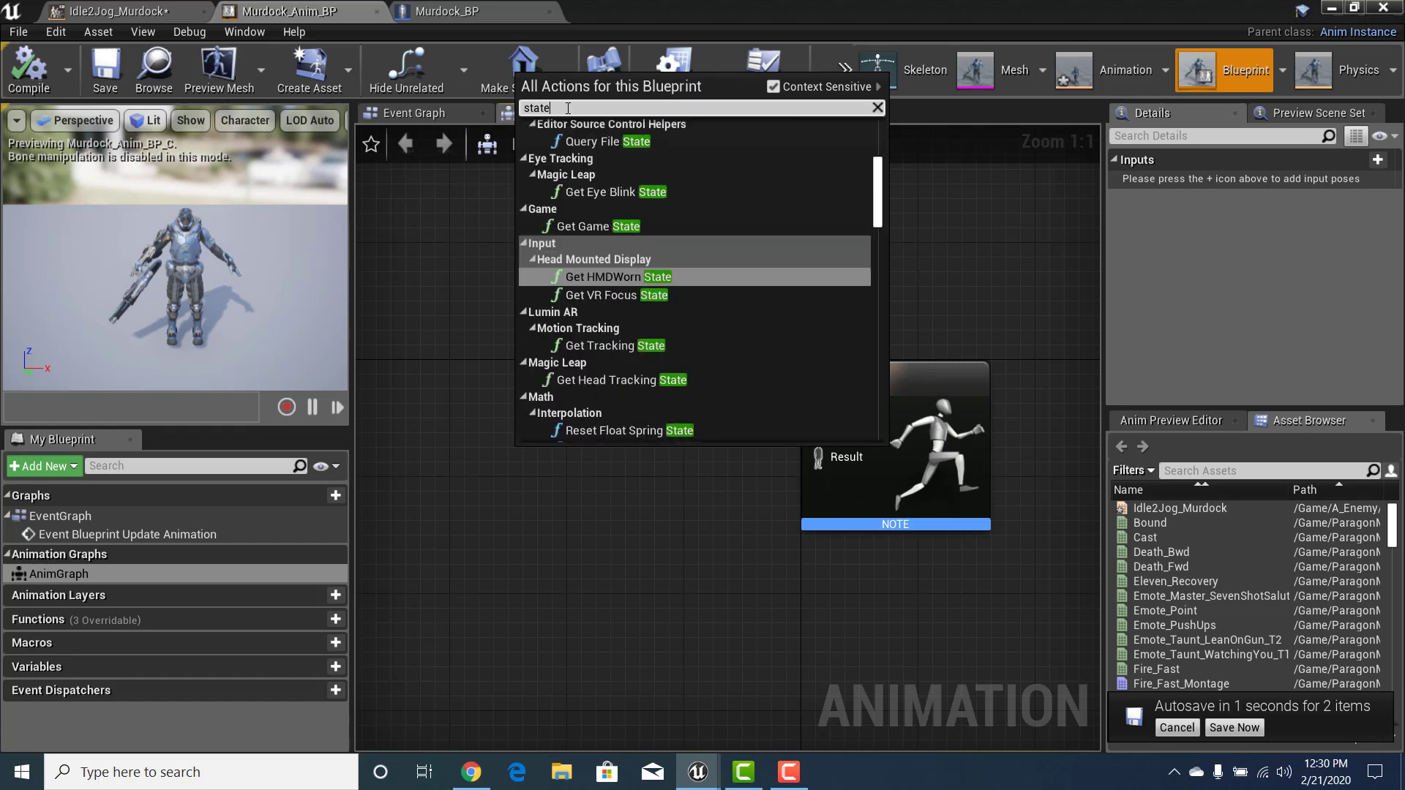
{"action": "type", "text": " machin"}
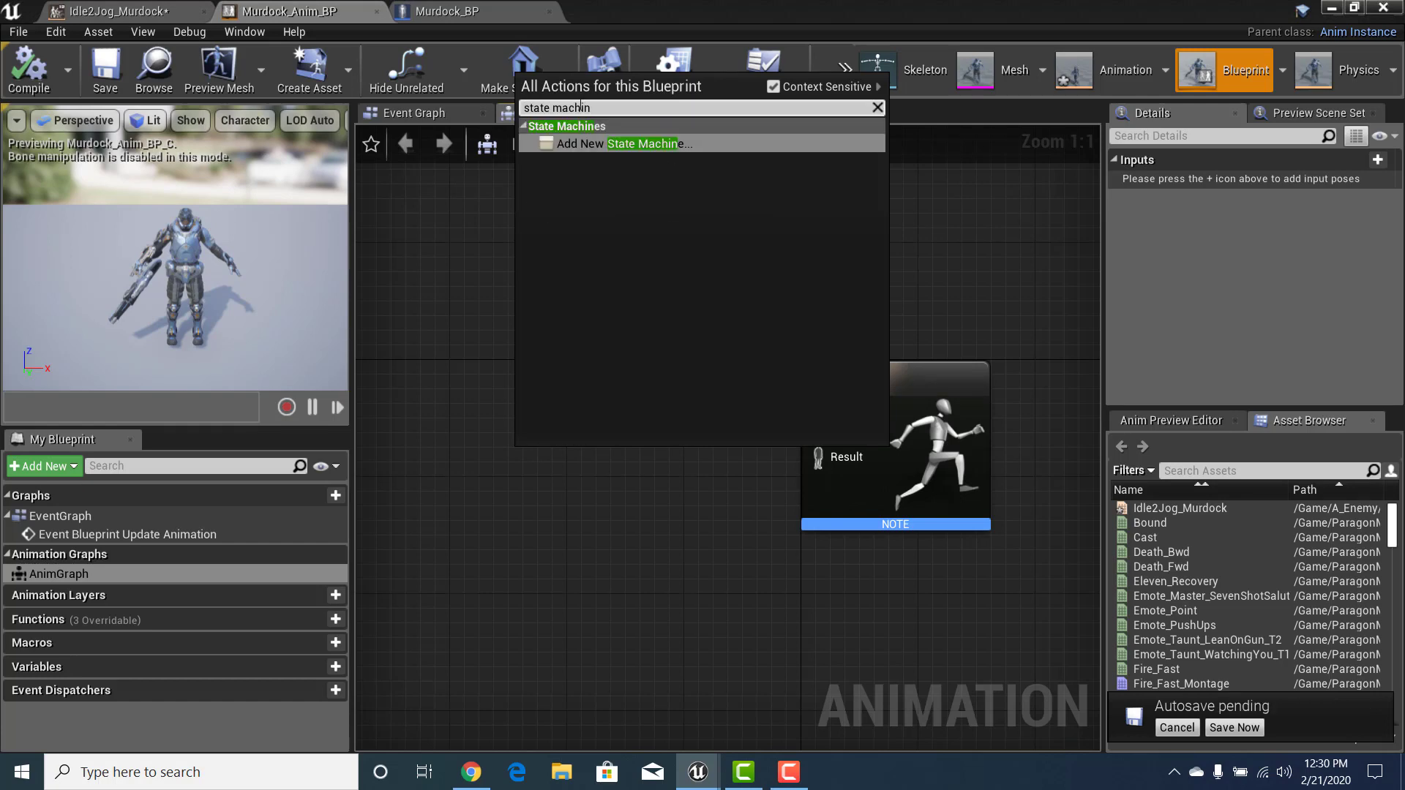
{"action": "left_click", "coordinate": [604, 145]}
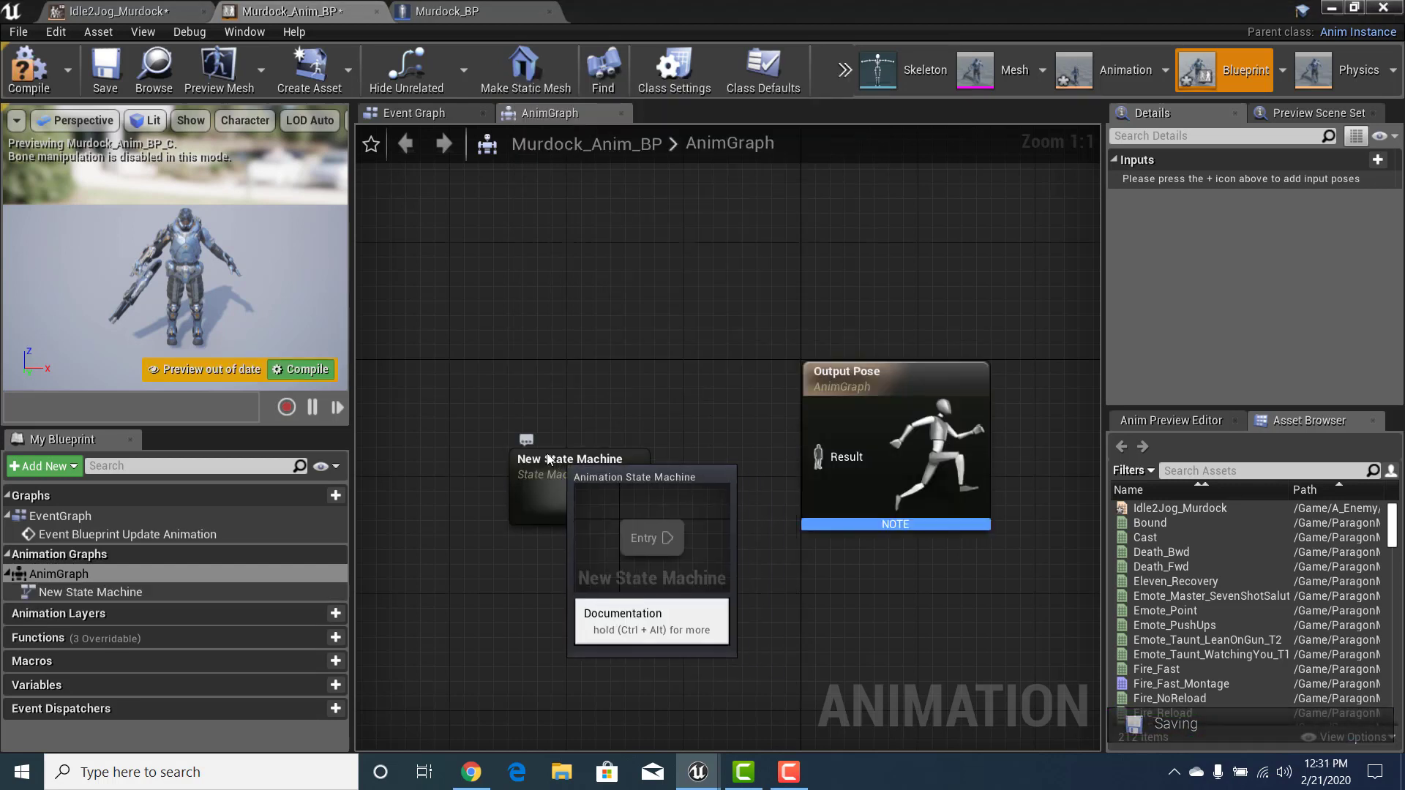
{"action": "left_click_drag", "start_coordinate": [585, 476], "coordinate": [524, 445]}
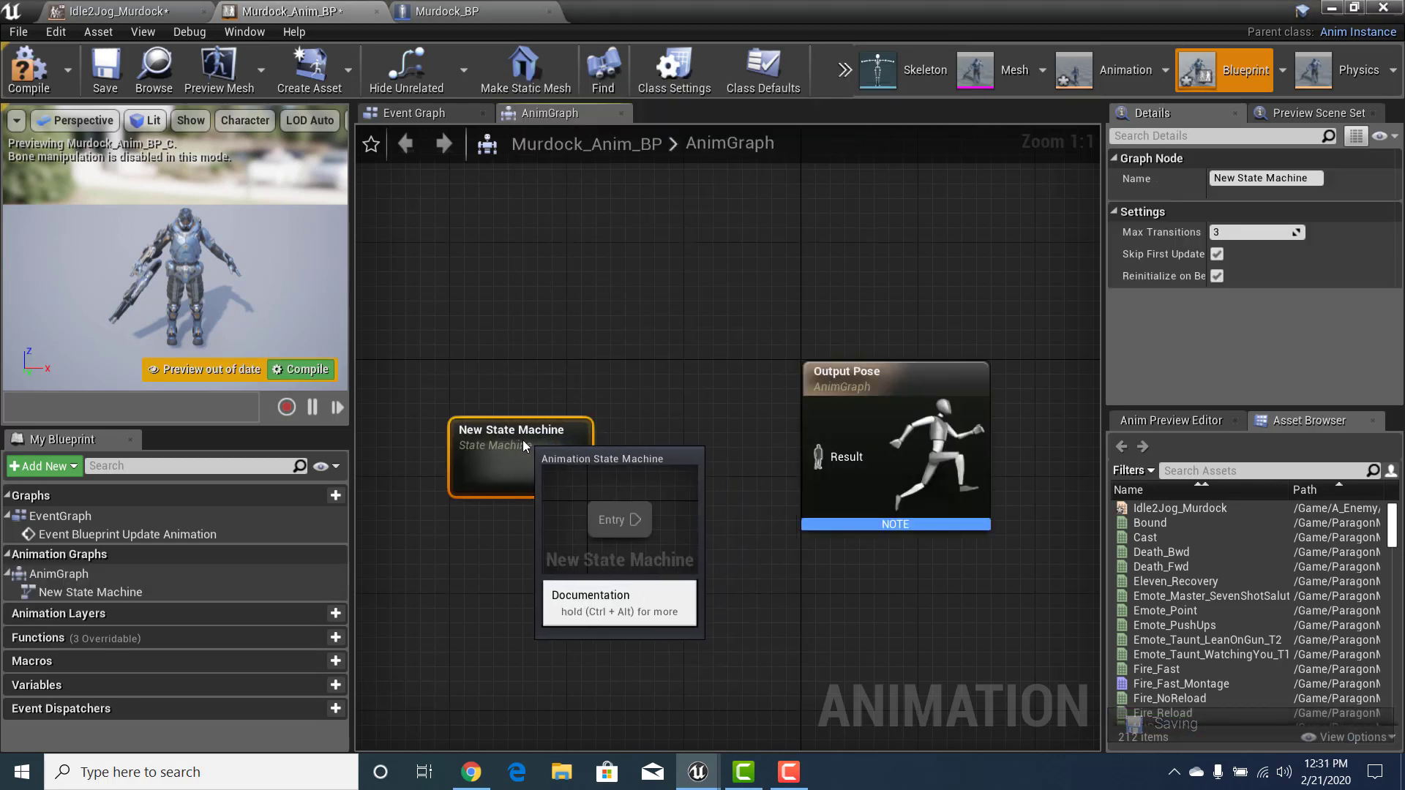
Rename the new state machine as Idle2Jog and connect its output to the Result of the Output Pose
{"action": "left_click", "coordinate": [1275, 180]}
{"action": "key", "text": "BackSpace"}
{"action": "type", "text": "Idle/"}
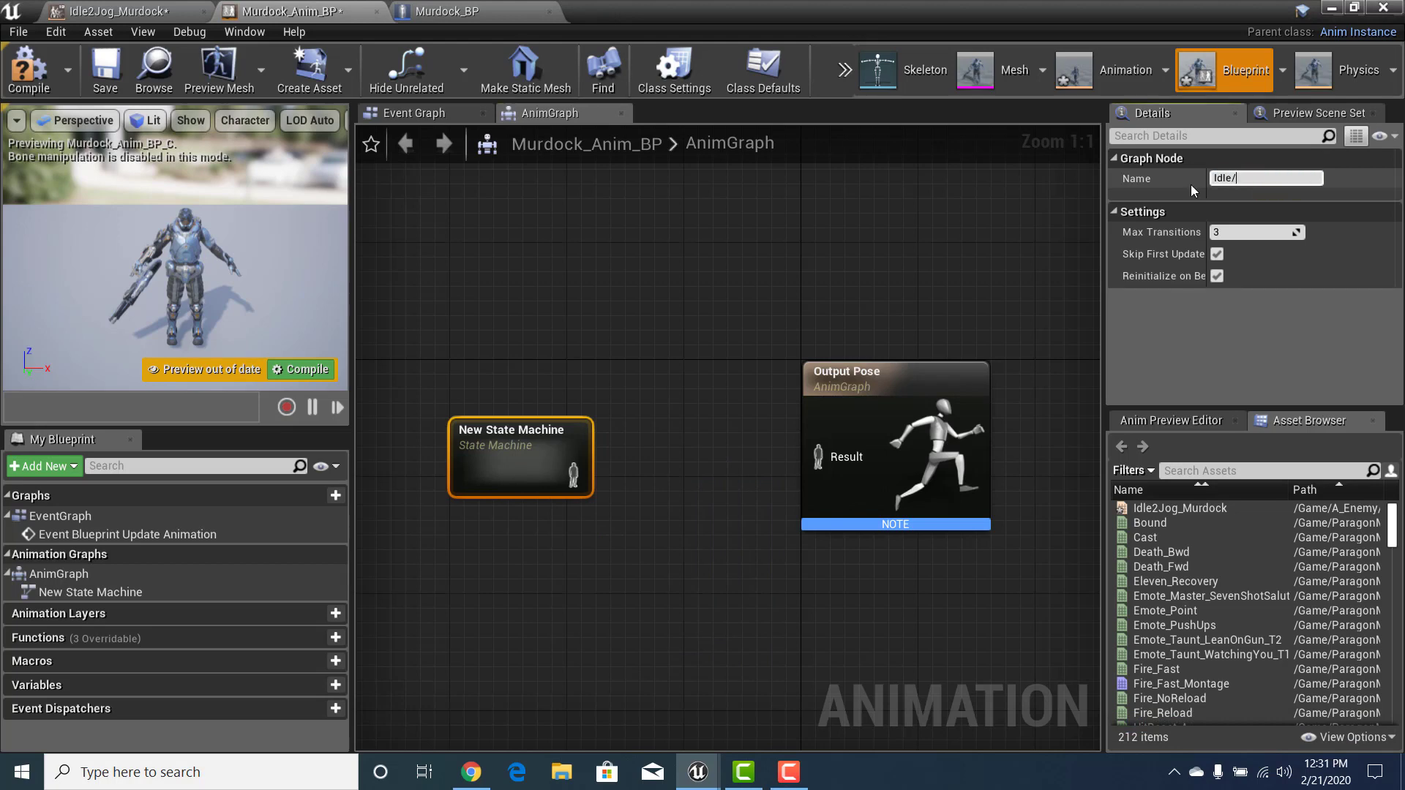
{"action": "type", "text": "Jog"}
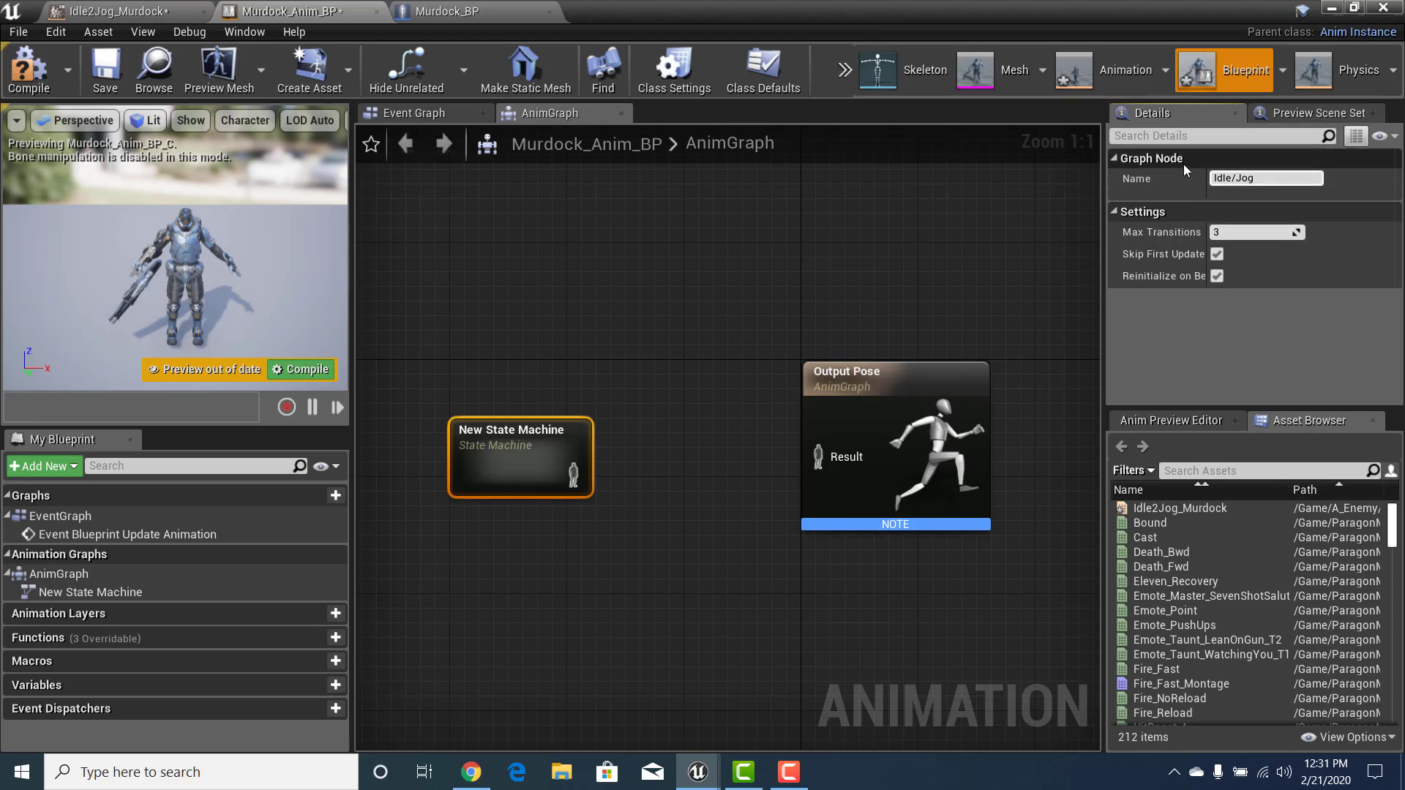
{"action": "key", "text": "Left"}
{"action": "key", "text": "Left"}
{"action": "key", "text": "Left"}
{"action": "key", "text": "BackSpace"}
{"action": "type", "text": "2"}
{"action": "key", "text": "Return"}
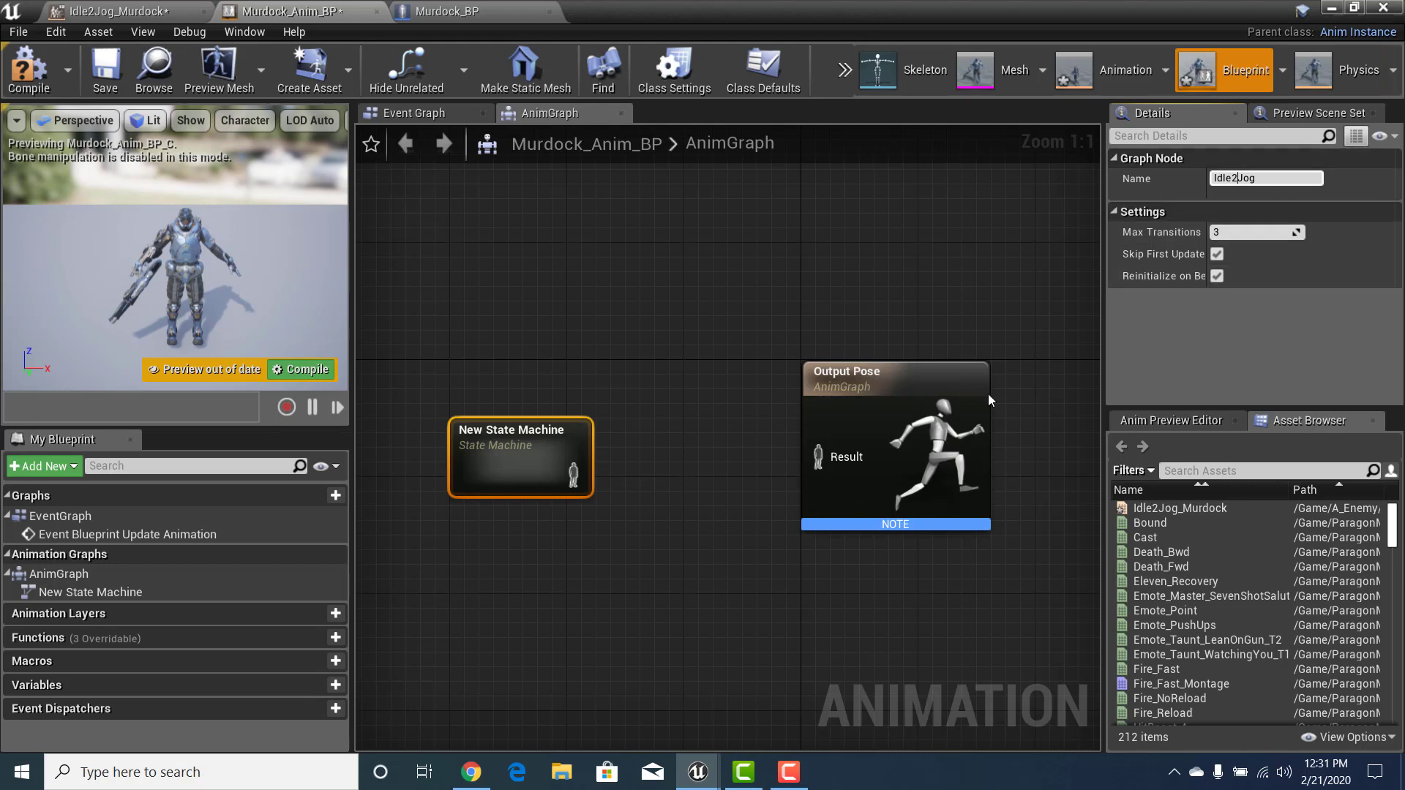
{"action": "left_click", "coordinate": [678, 341]}
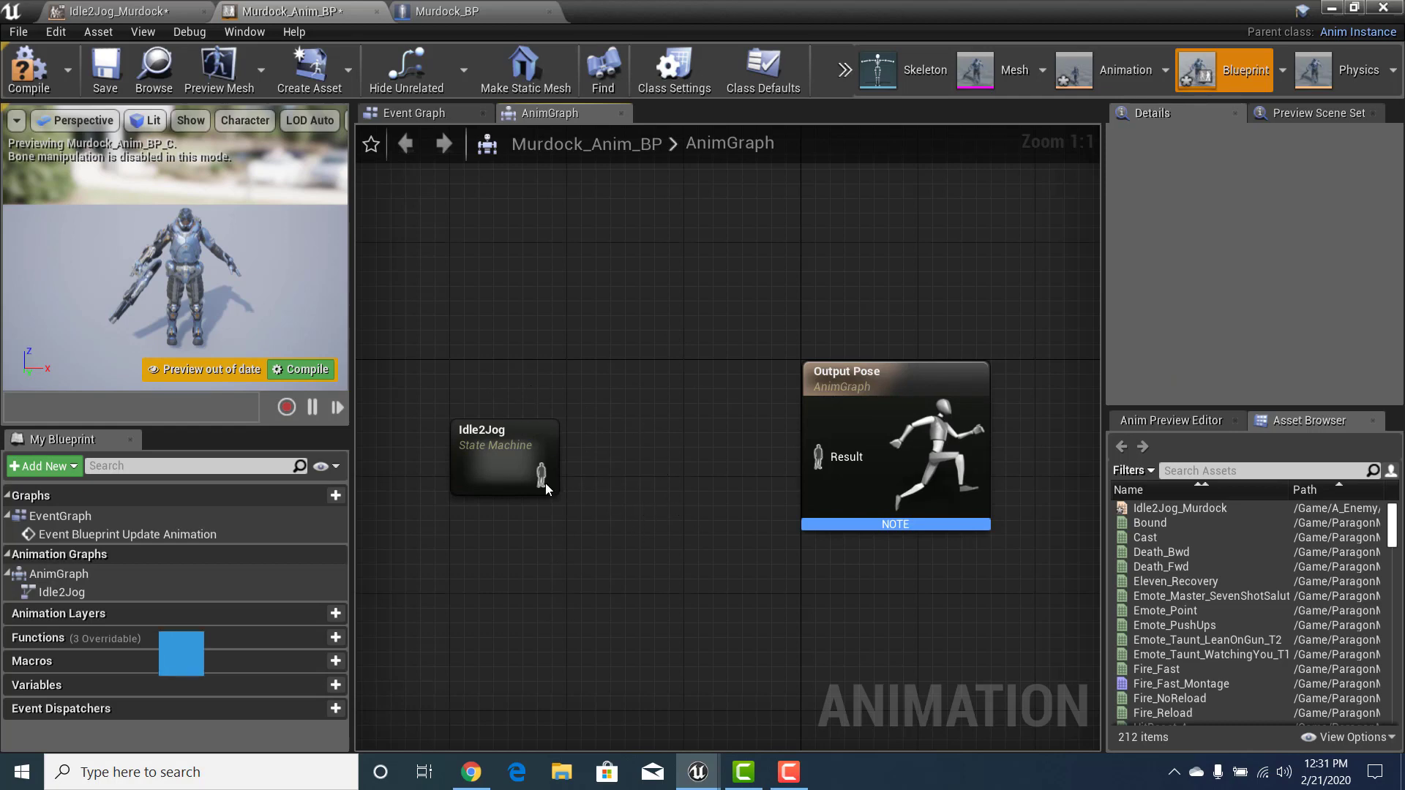
{"action": "left_click_drag", "start_coordinate": [540, 475], "coordinate": [818, 457]}
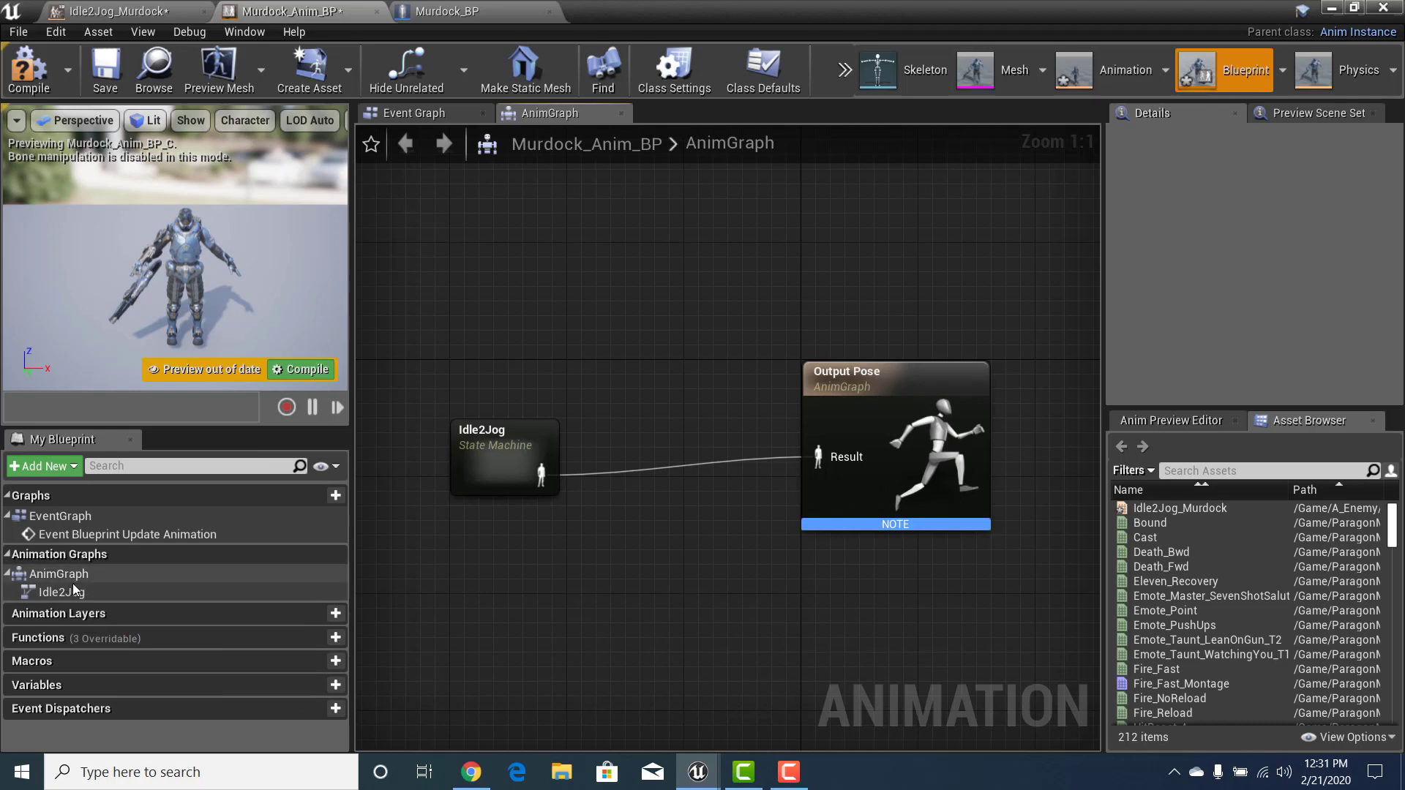
Open the Idle2Jog state machine and add a state named Idle2Jog connected from Entry
{"action": "double_click", "coordinate": [483, 448]}
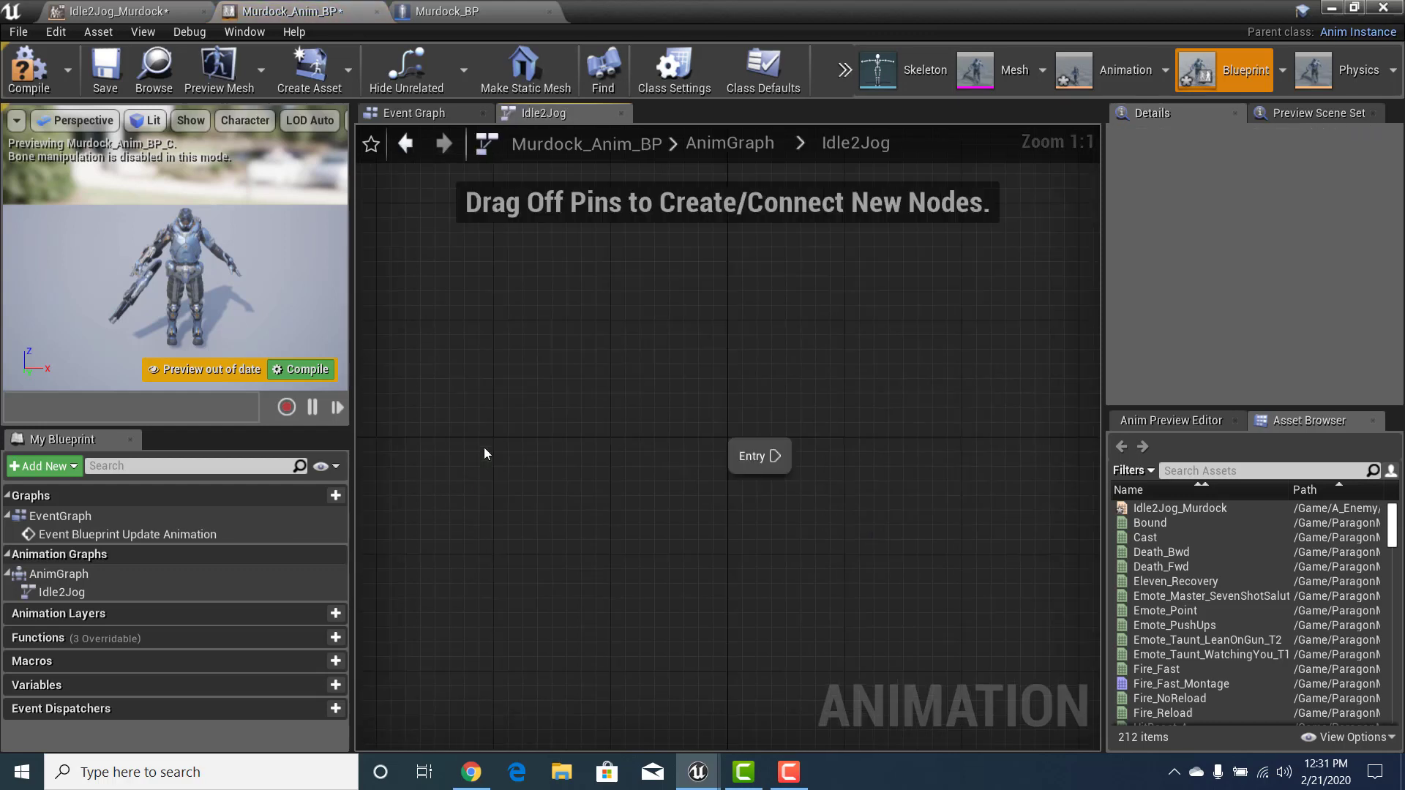
{"action": "right_click_drag", "start_coordinate": [790, 395], "coordinate": [584, 459]}
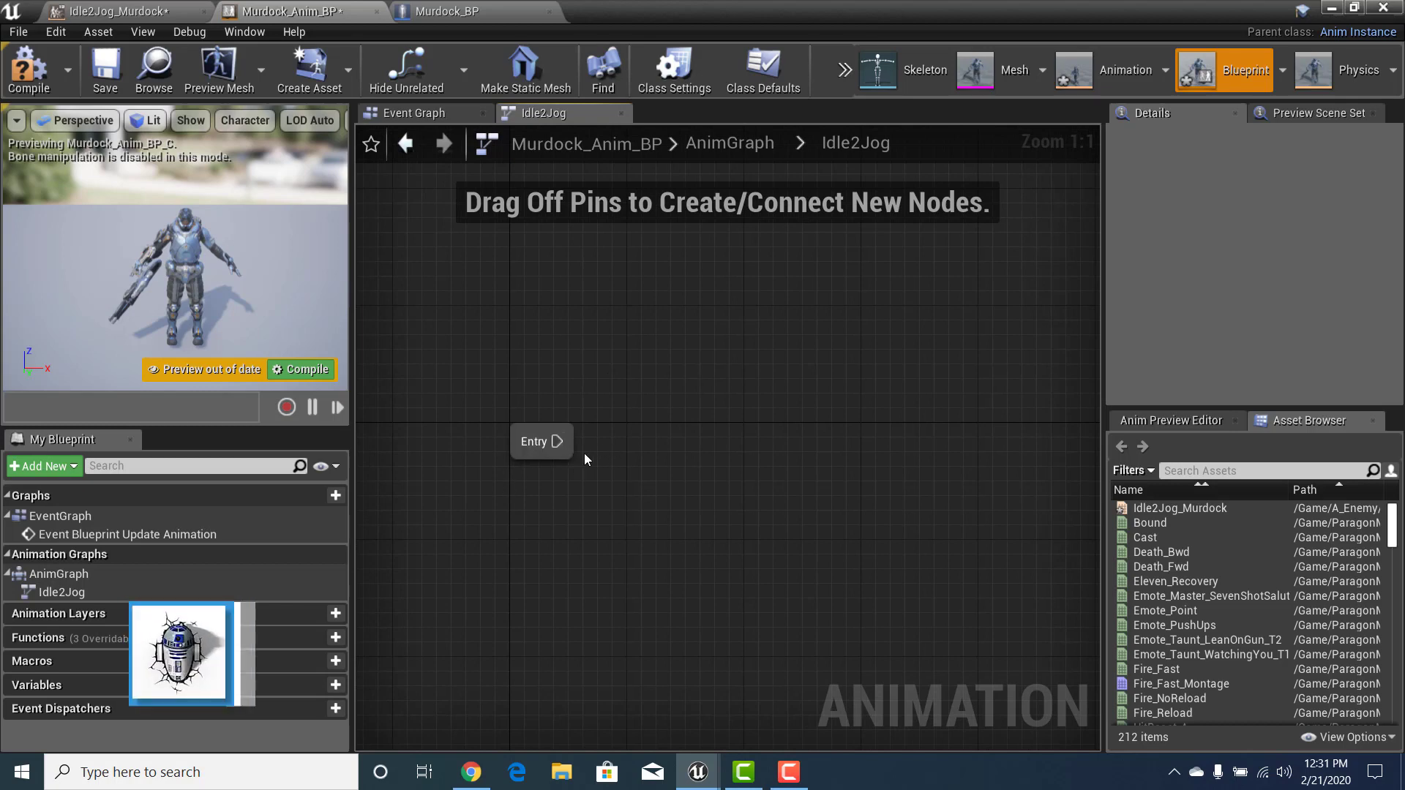
{"action": "left_click_drag", "start_coordinate": [558, 442], "coordinate": [693, 427]}
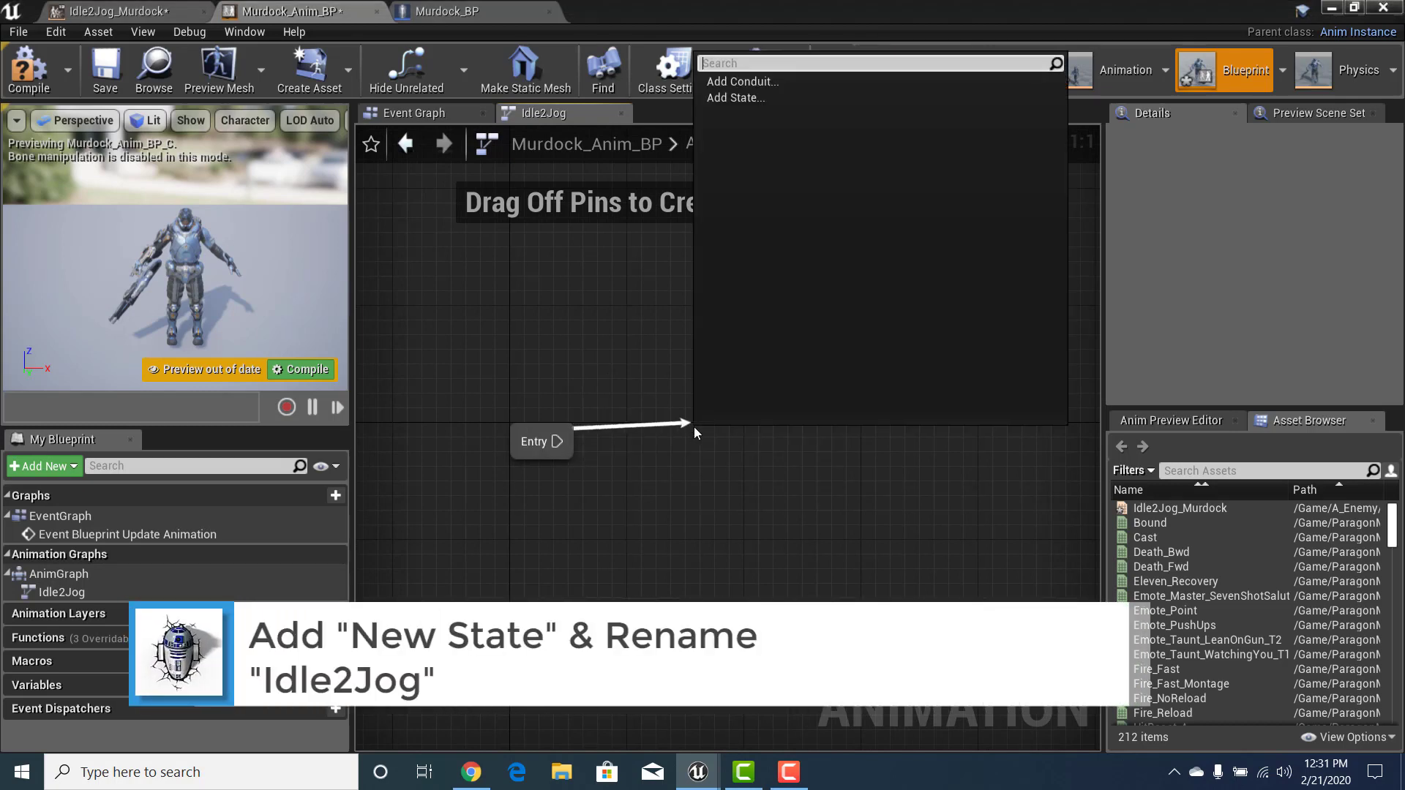
{"action": "left_click", "coordinate": [758, 98]}
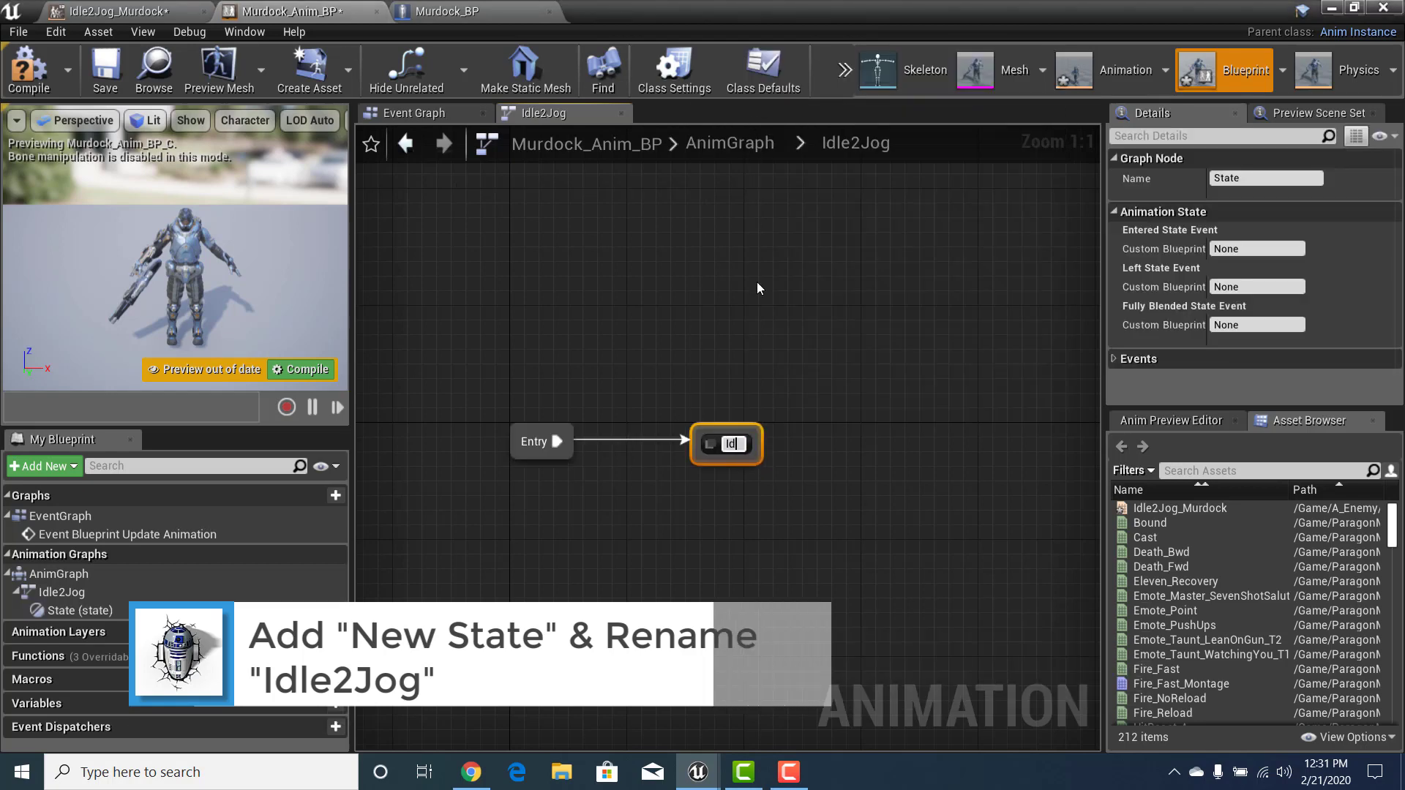
{"action": "type", "text": "Idle2Jog"}
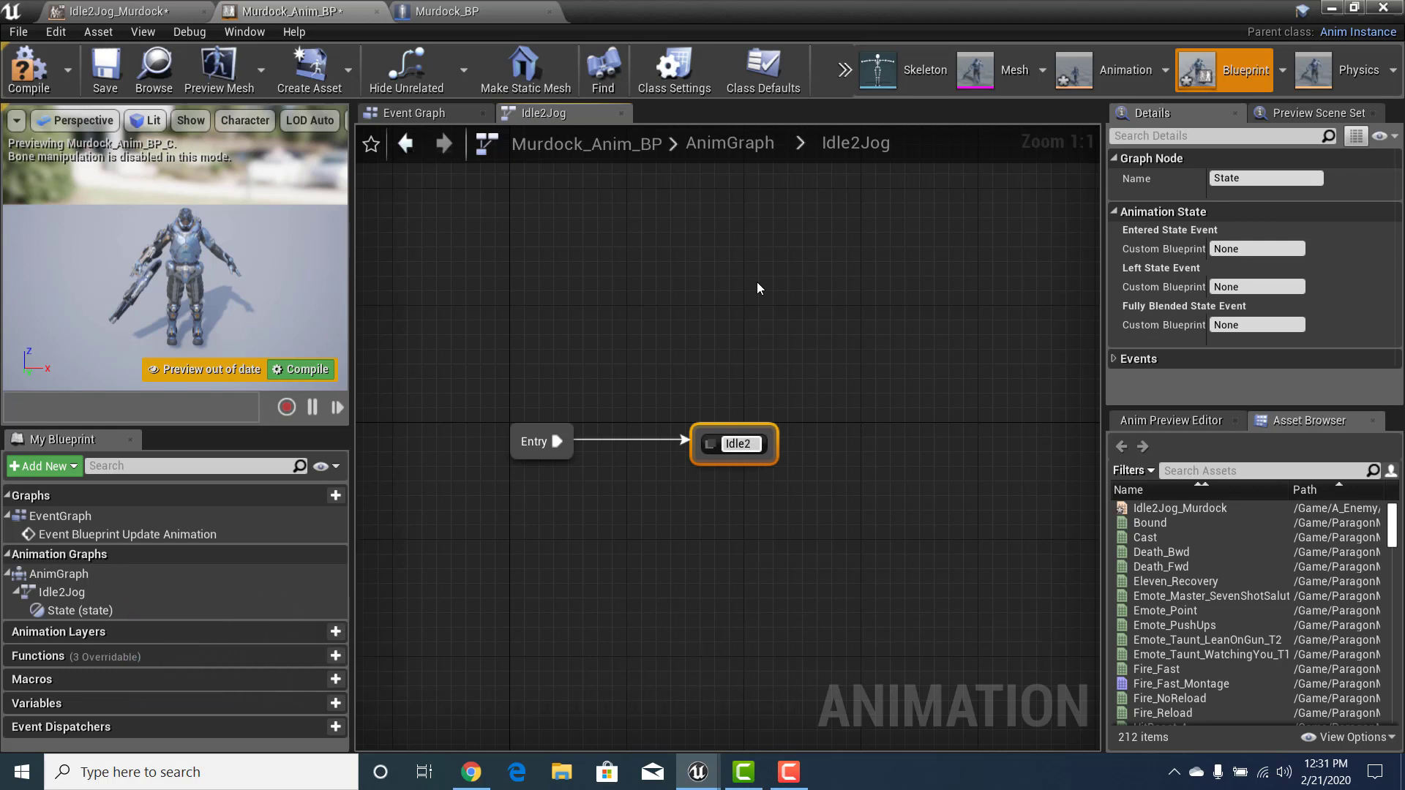
{"action": "left_click", "coordinate": [835, 275]}
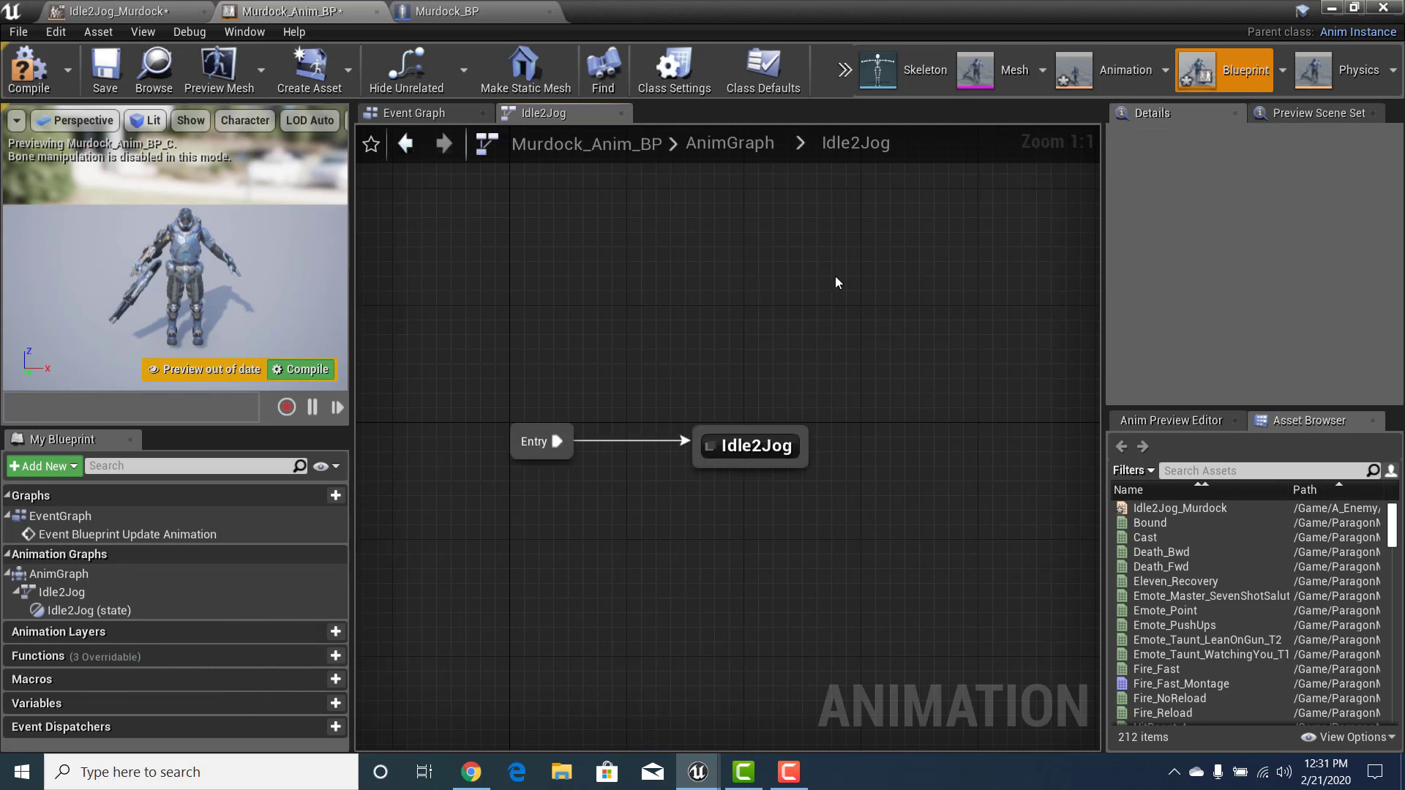
Open the Idle2Jog state and create a Float variable named Speed
{"action": "right_click_drag", "start_coordinate": [1039, 317], "coordinate": [1001, 286]}
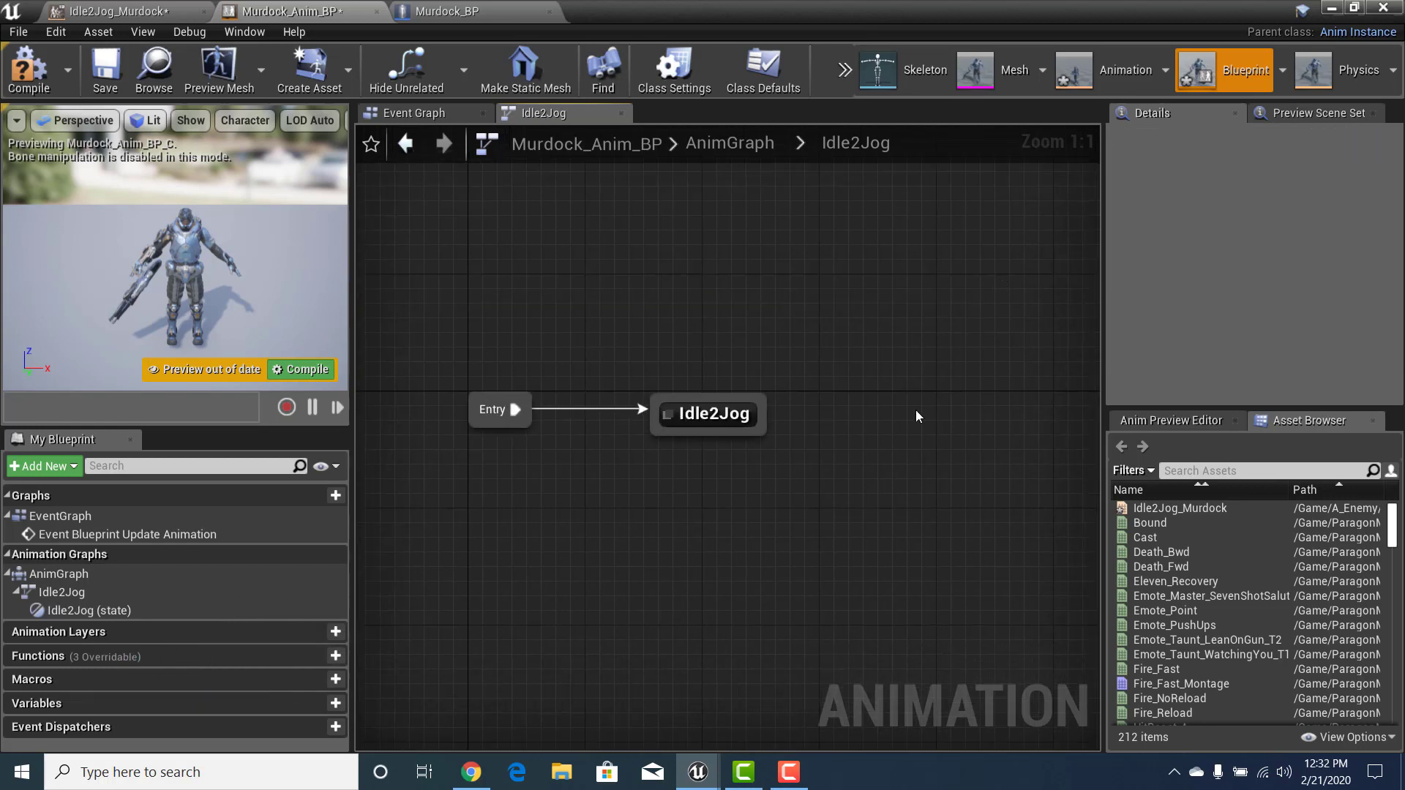
{"action": "double_click", "coordinate": [718, 415]}
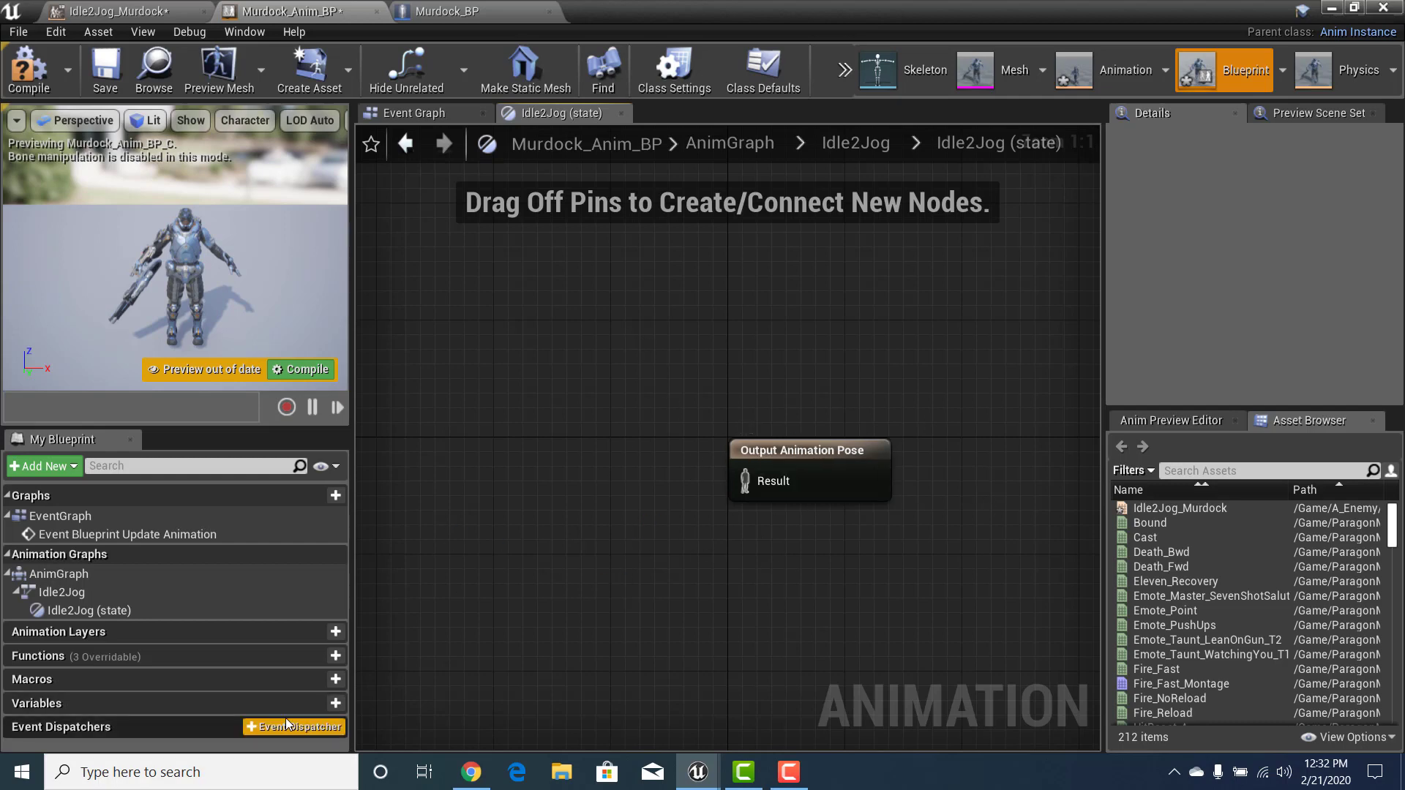
{"action": "left_click", "coordinate": [322, 704]}
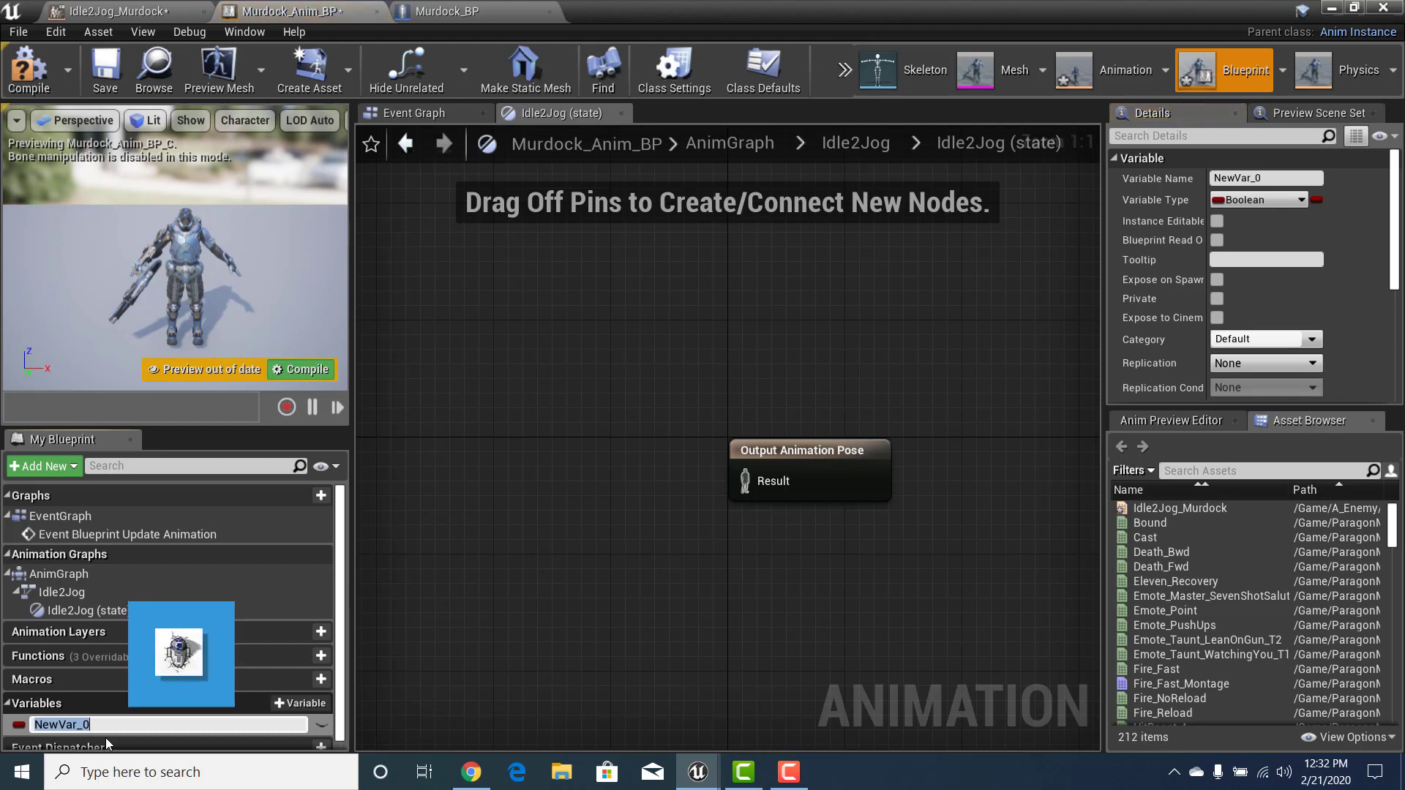
{"action": "left_click", "coordinate": [1302, 199]}
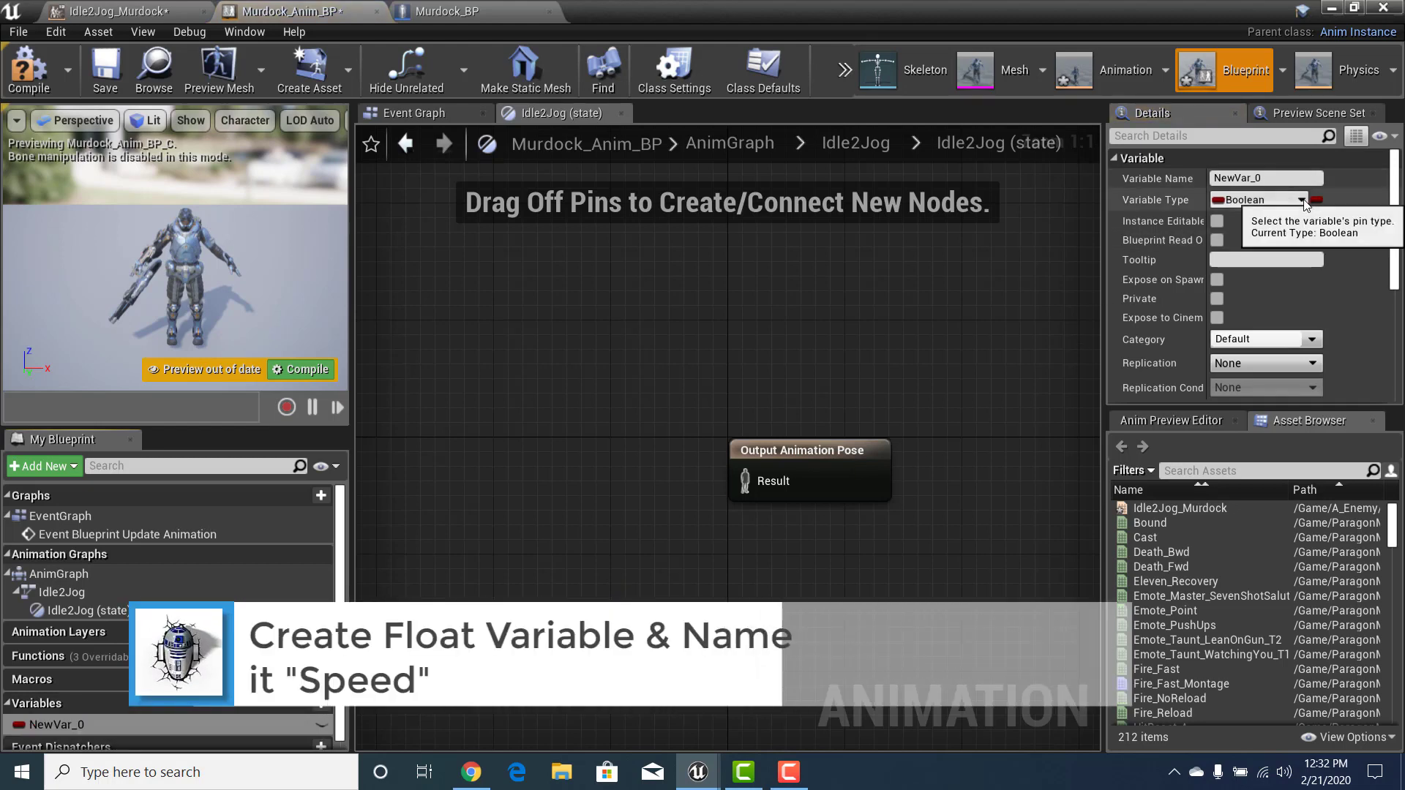
{"action": "left_click", "coordinate": [1299, 201]}
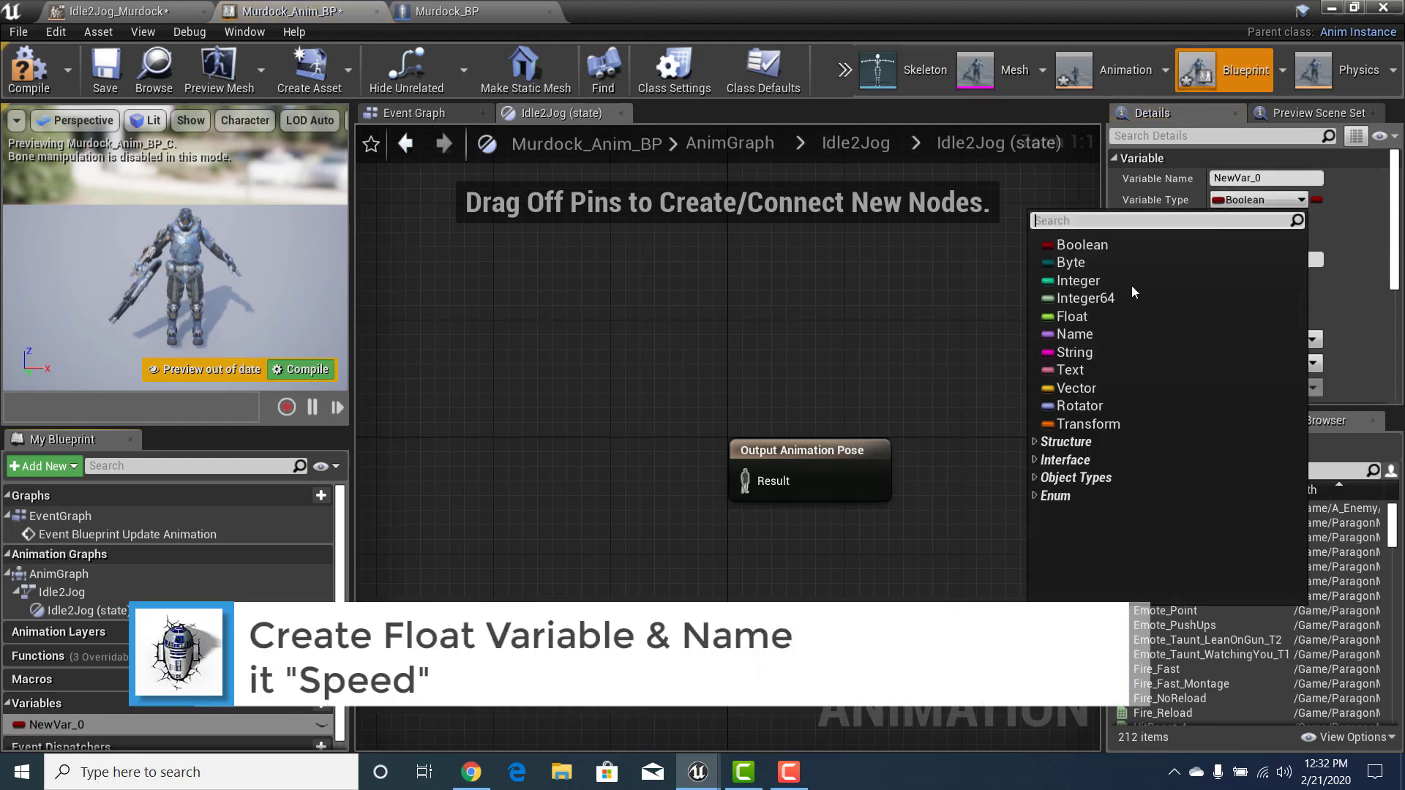
{"action": "left_click", "coordinate": [1099, 319]}
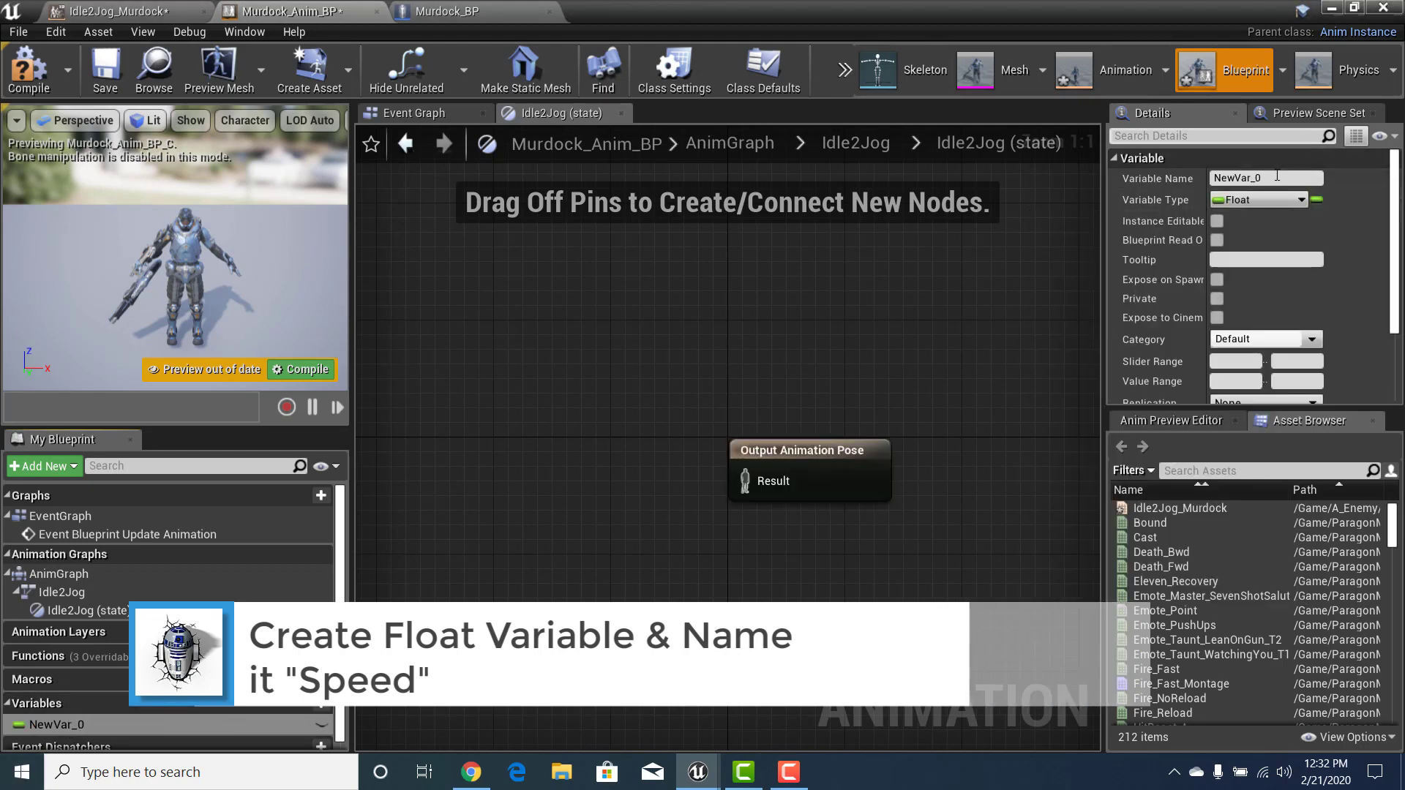
{"action": "left_click", "coordinate": [1210, 178]}
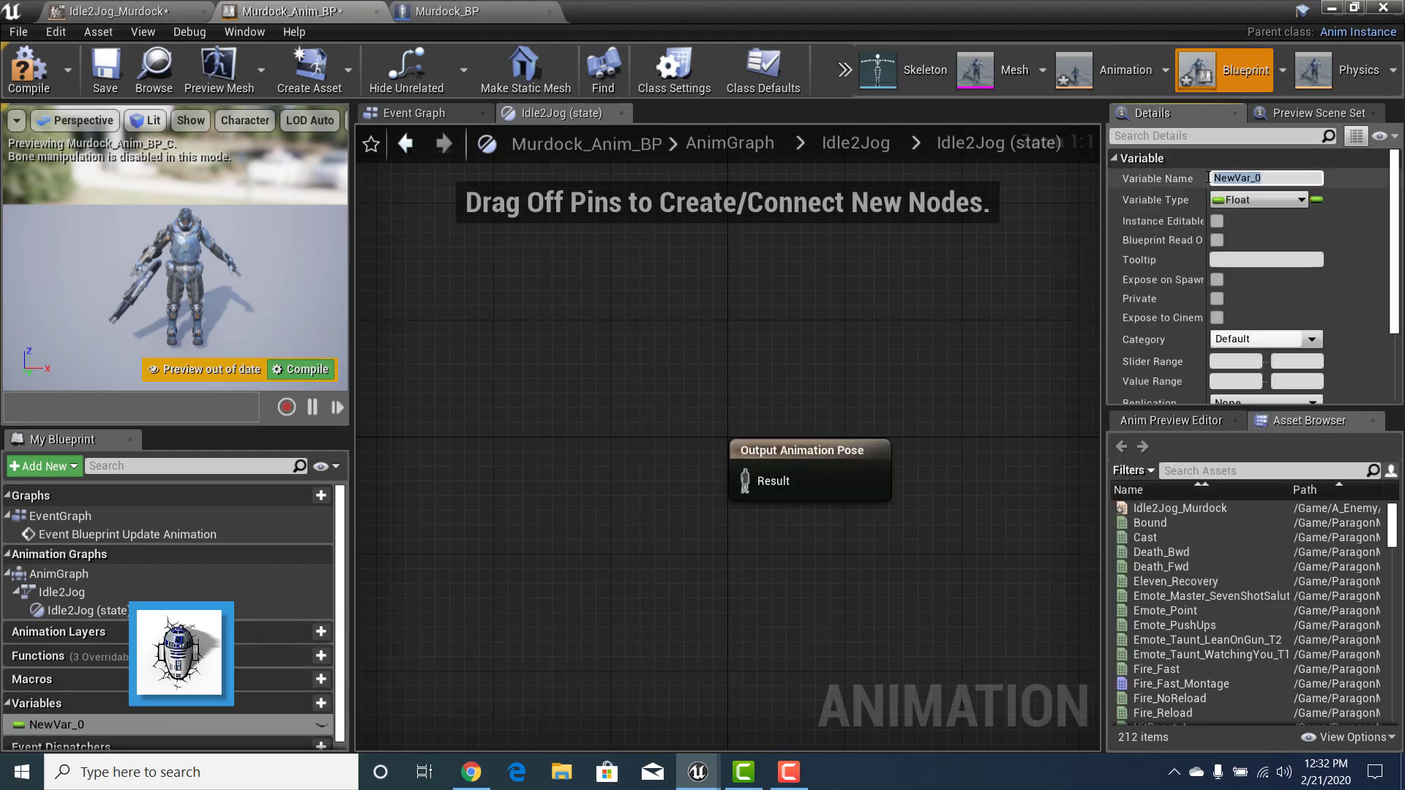
{"action": "type", "text": "Speed"}
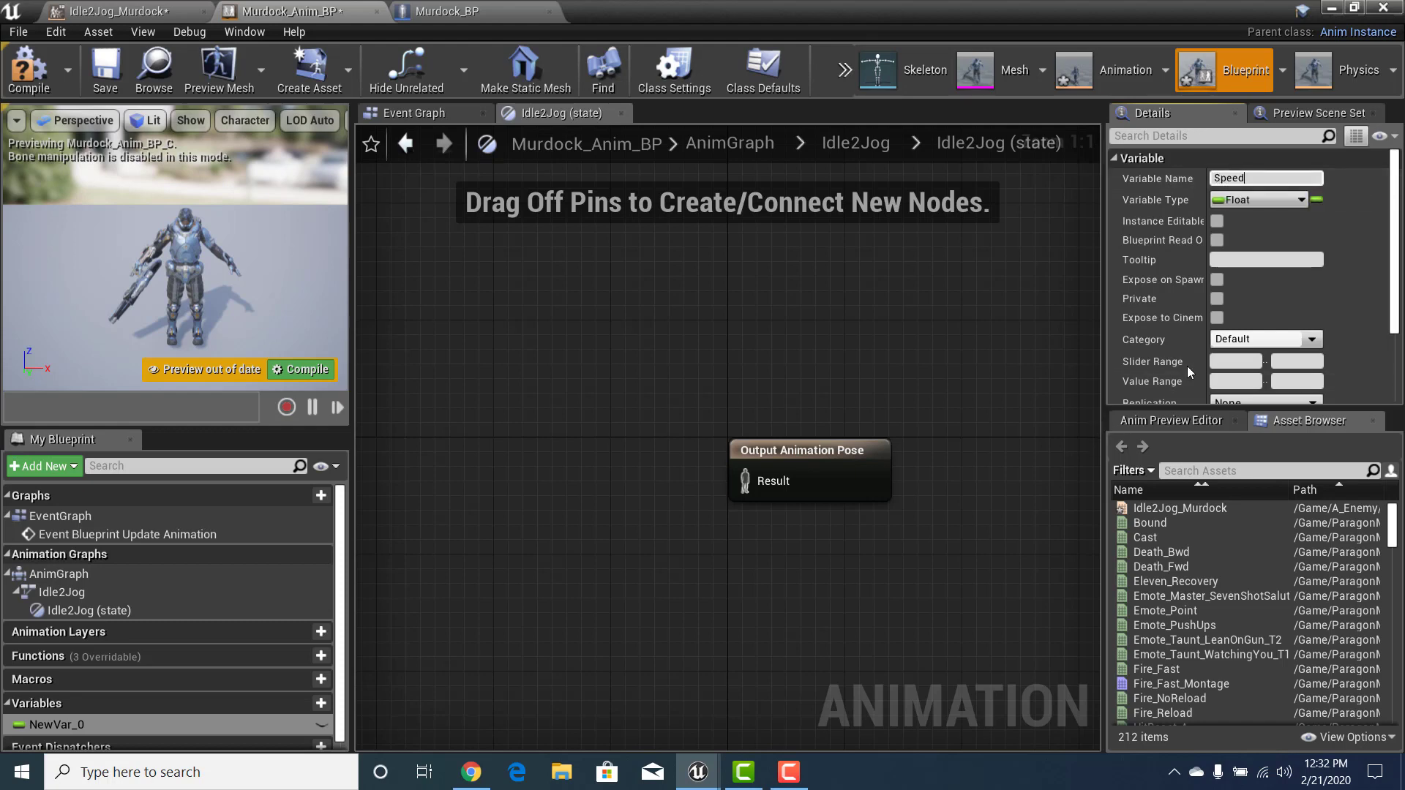
{"action": "left_click", "coordinate": [660, 411]}
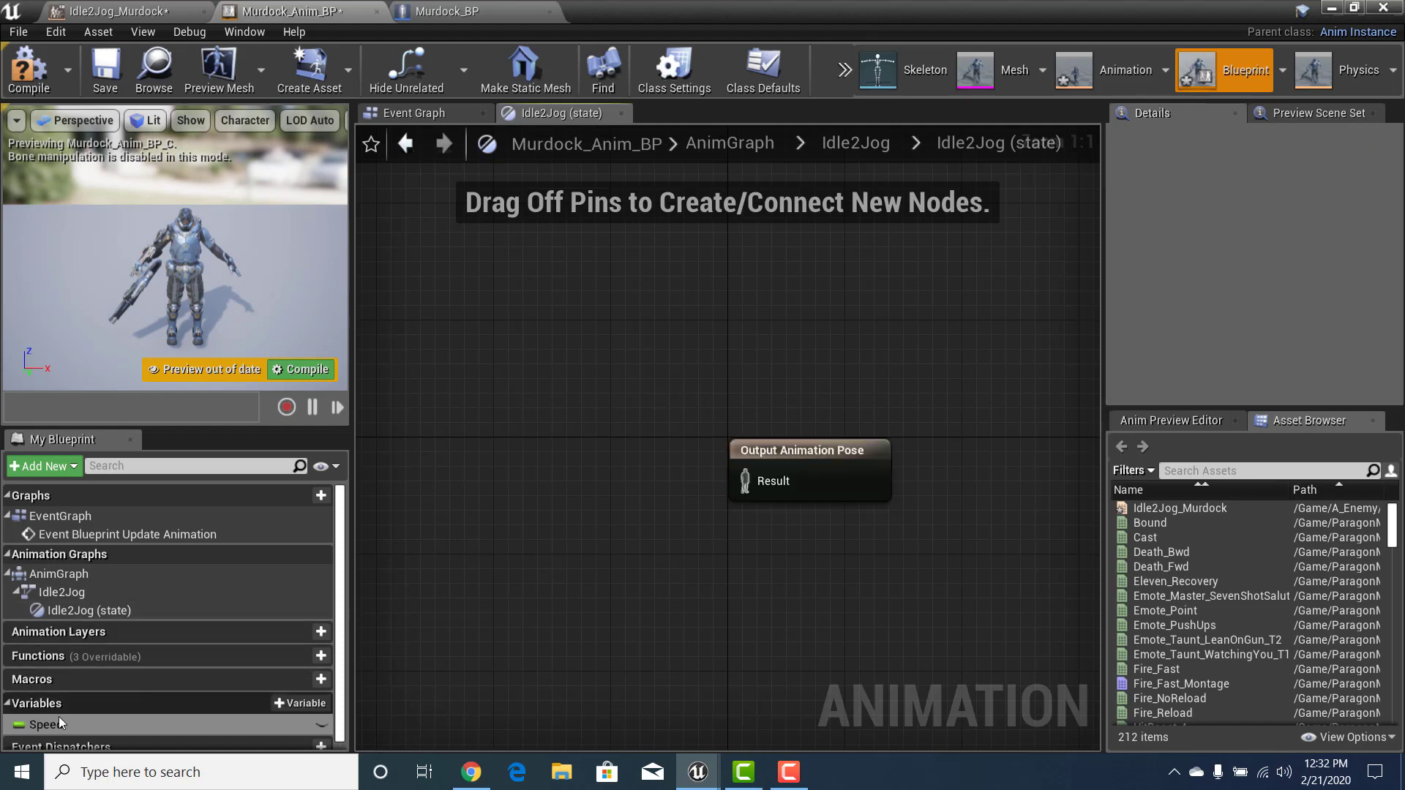
Place a getter node for the Speed variable in the Idle2Jog state graph, ahead of the Output Animation Pose node
{"action": "left_click_drag", "start_coordinate": [31, 724], "coordinate": [470, 472]}
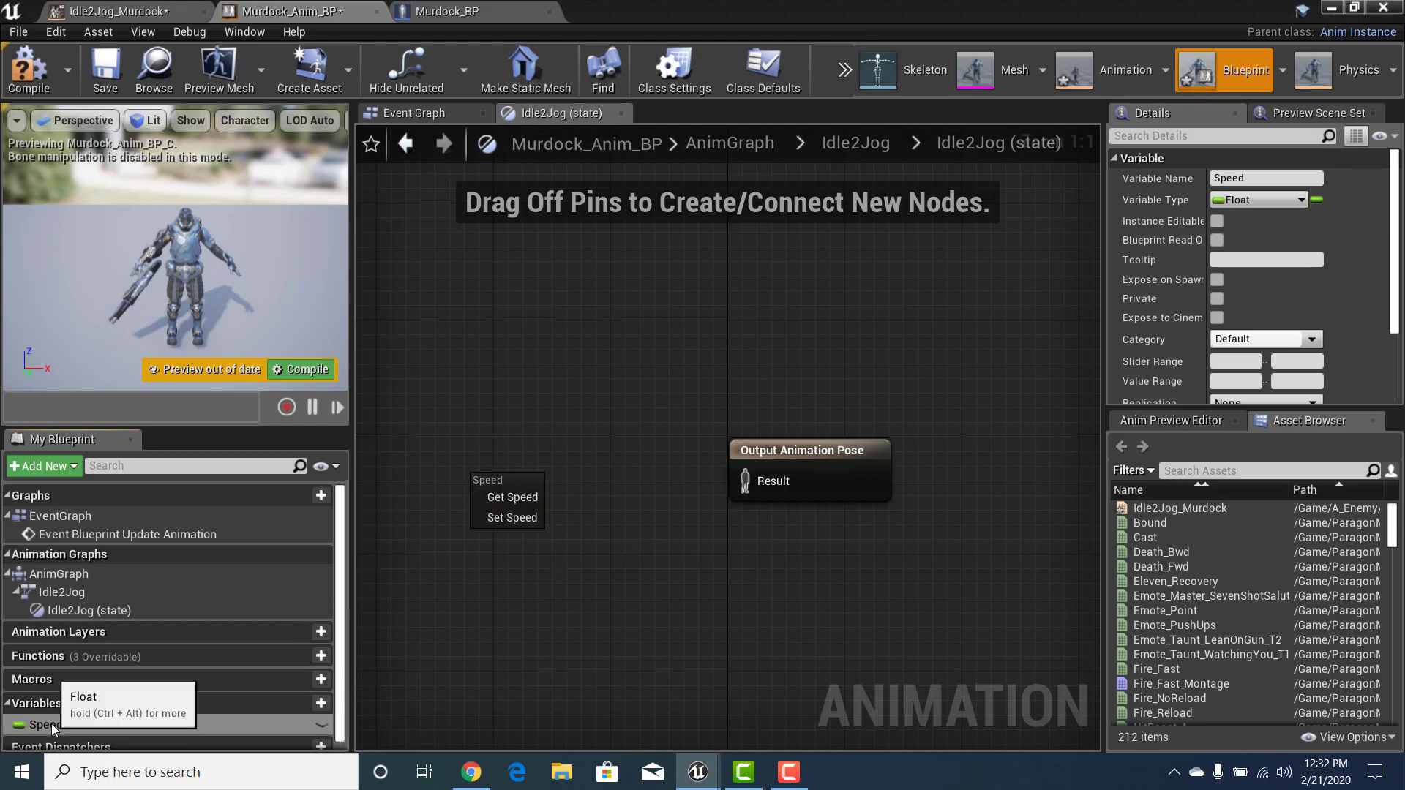
{"action": "left_click", "coordinate": [500, 500]}
{"action": "left_click_drag", "start_coordinate": [487, 476], "coordinate": [400, 481]}
{"action": "right_click_drag", "start_coordinate": [602, 460], "coordinate": [701, 418]}
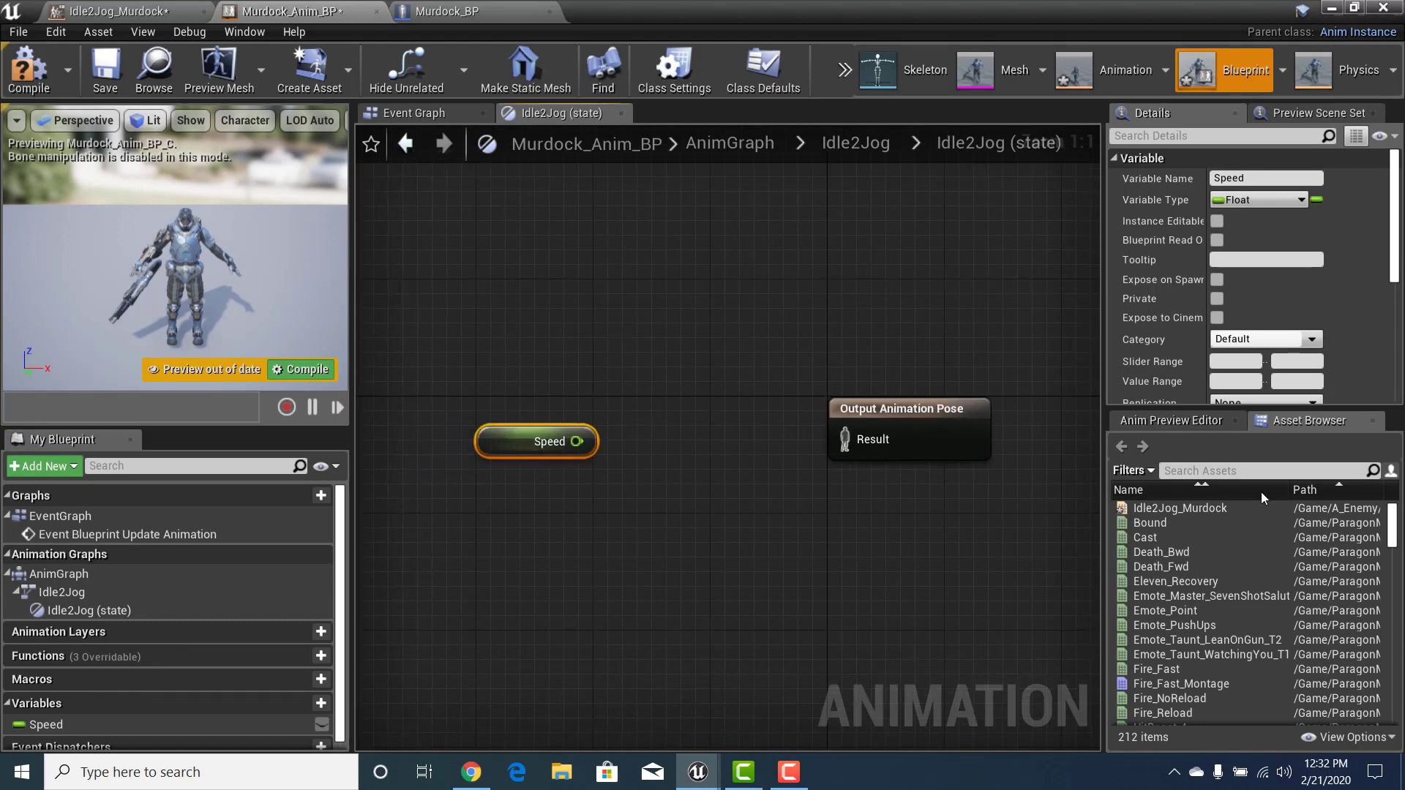
Add the Idle2Jog_Murdock blend space to the state graph, feed it with Speed and connect it to the Output Animation Pose Result
{"action": "left_click", "coordinate": [1163, 508]}
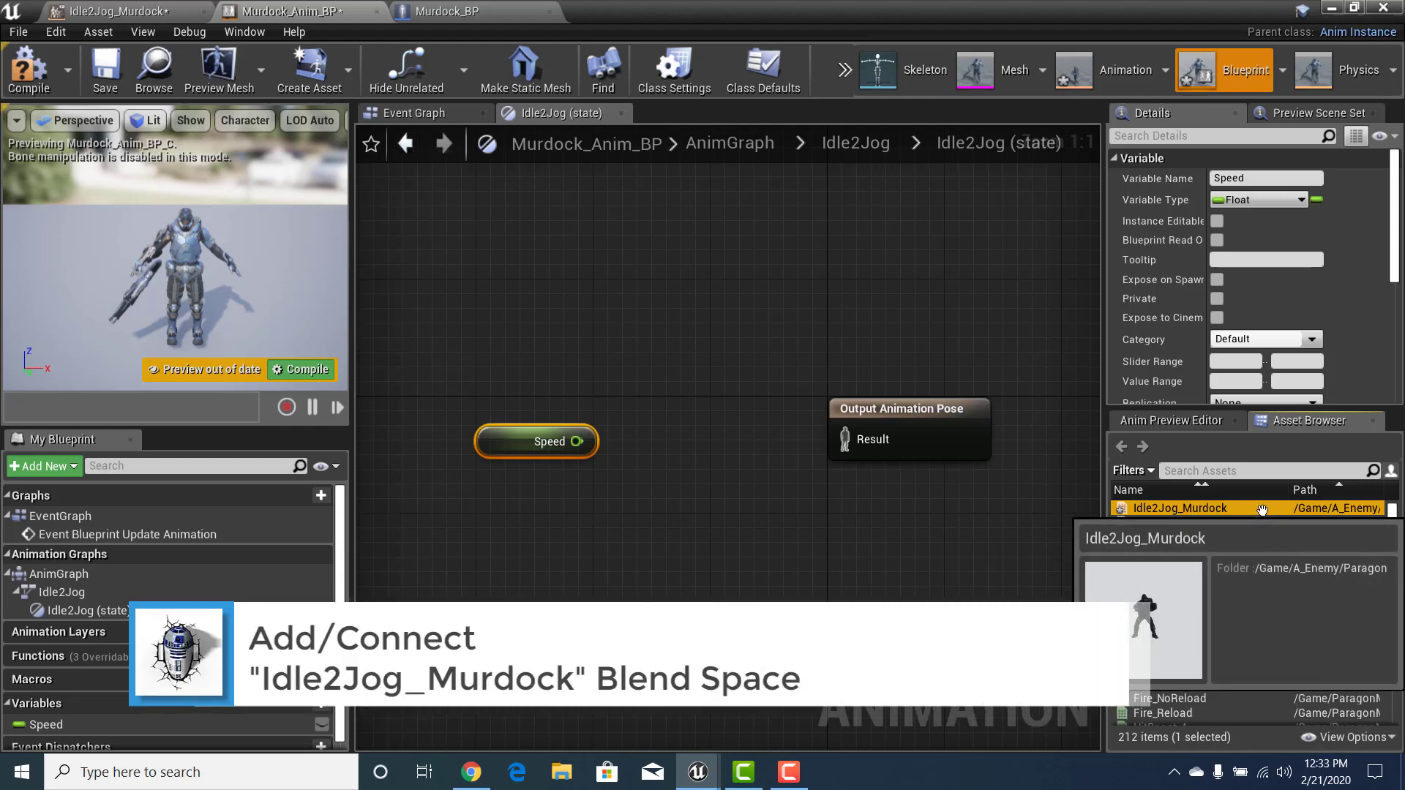
{"action": "left_click_drag", "start_coordinate": [1263, 510], "coordinate": [849, 445]}
{"action": "right_click_drag", "start_coordinate": [724, 545], "coordinate": [734, 511]}
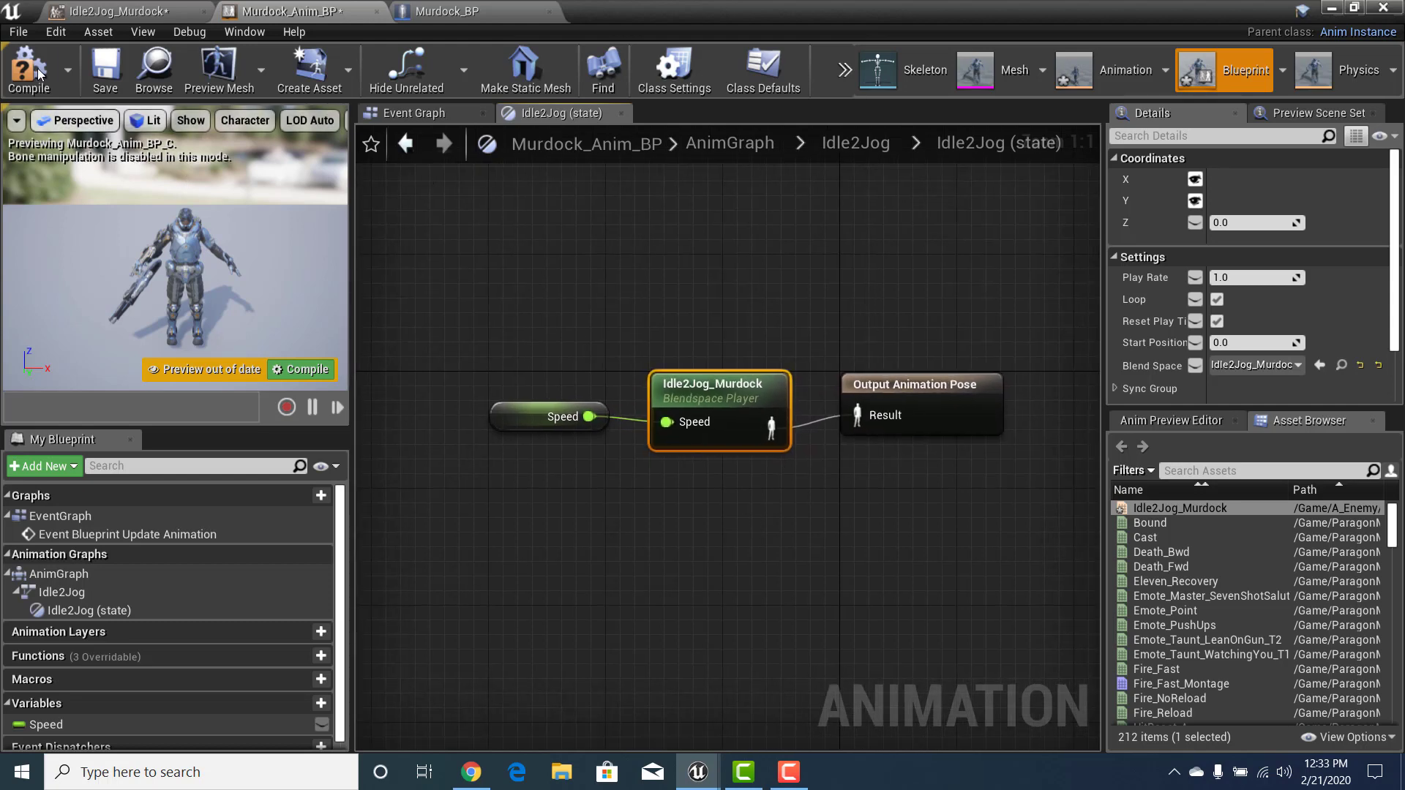
Compile and save Murdock_Anim_BP, and save the Idle2Jog_Murdock blend space as well
{"action": "left_click", "coordinate": [106, 70]}
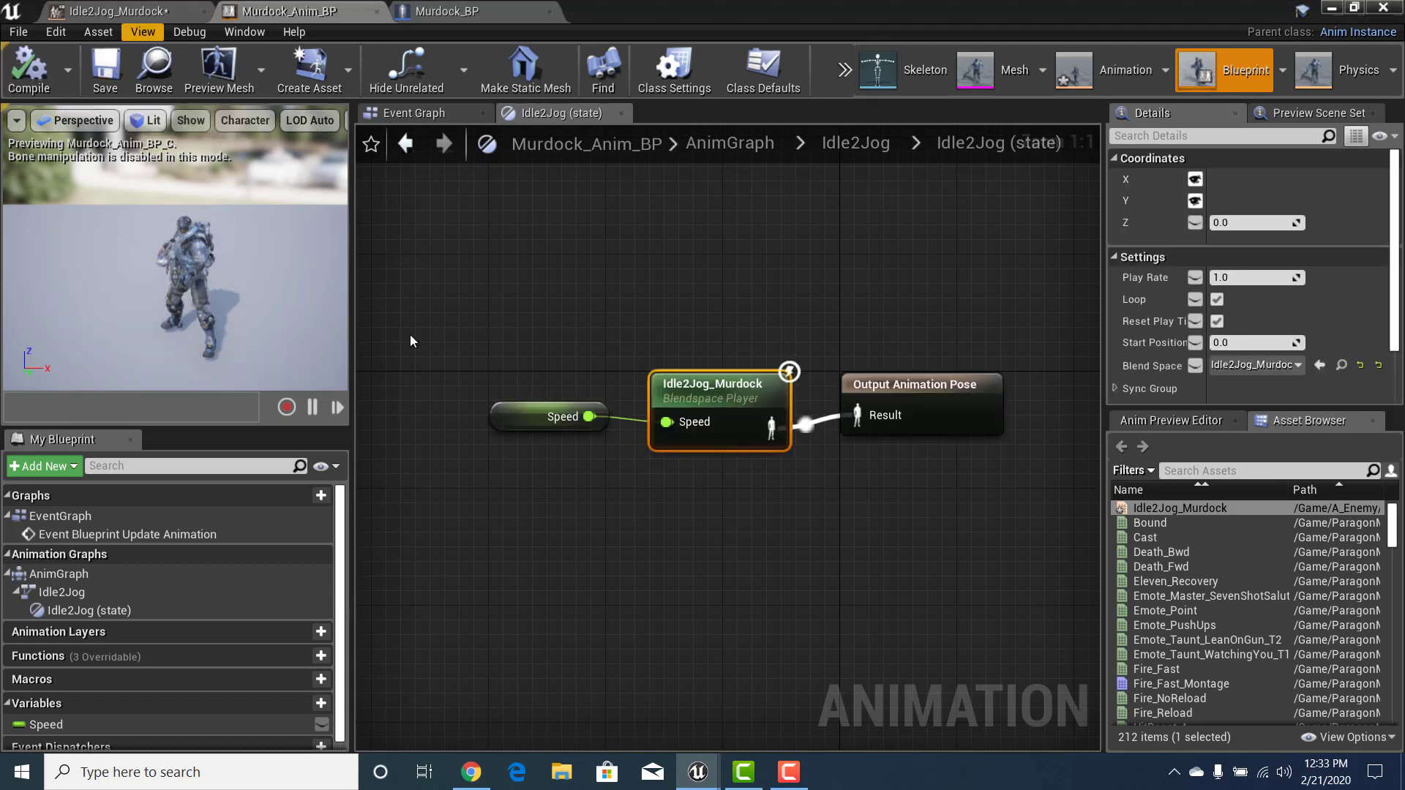
{"action": "left_click", "coordinate": [103, 12]}
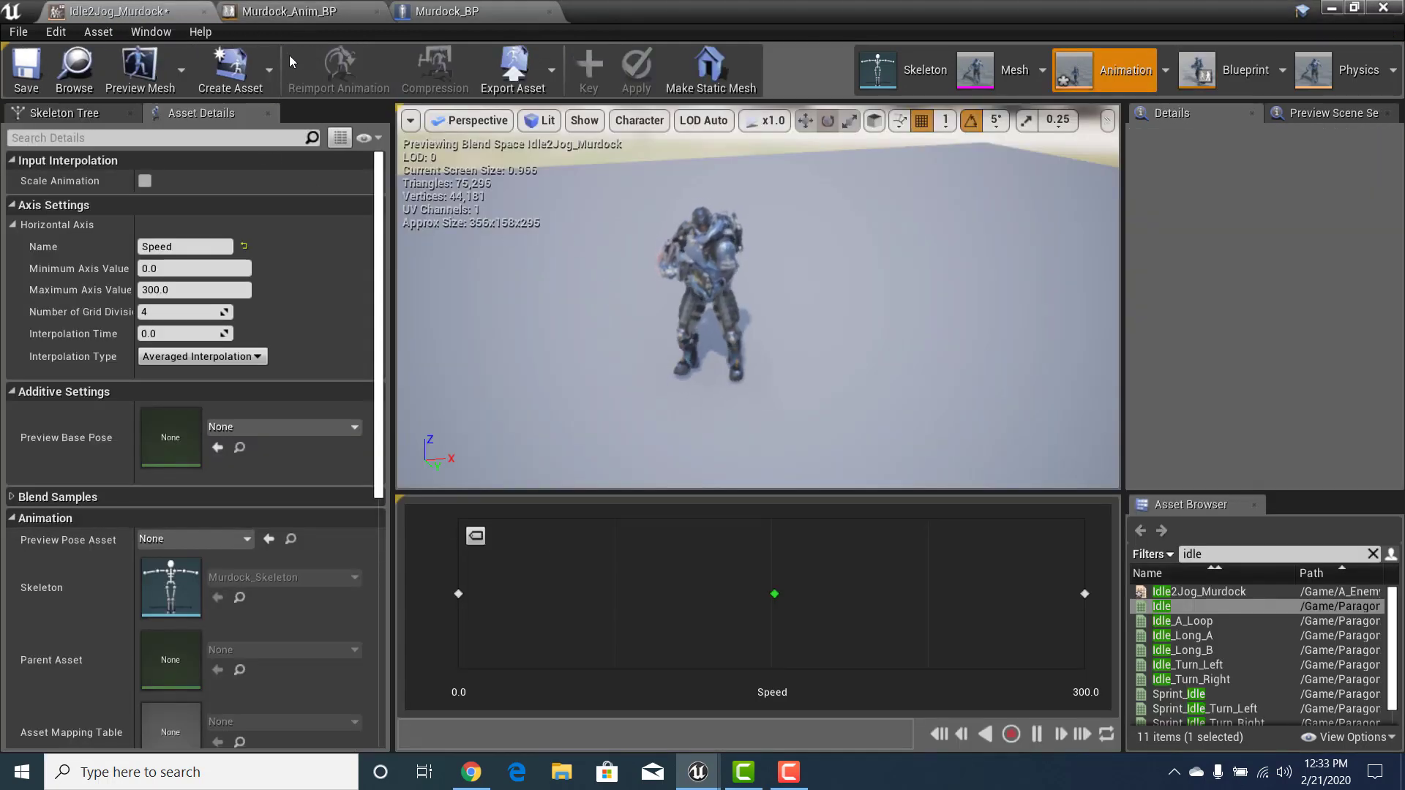
{"action": "left_click", "coordinate": [35, 70]}
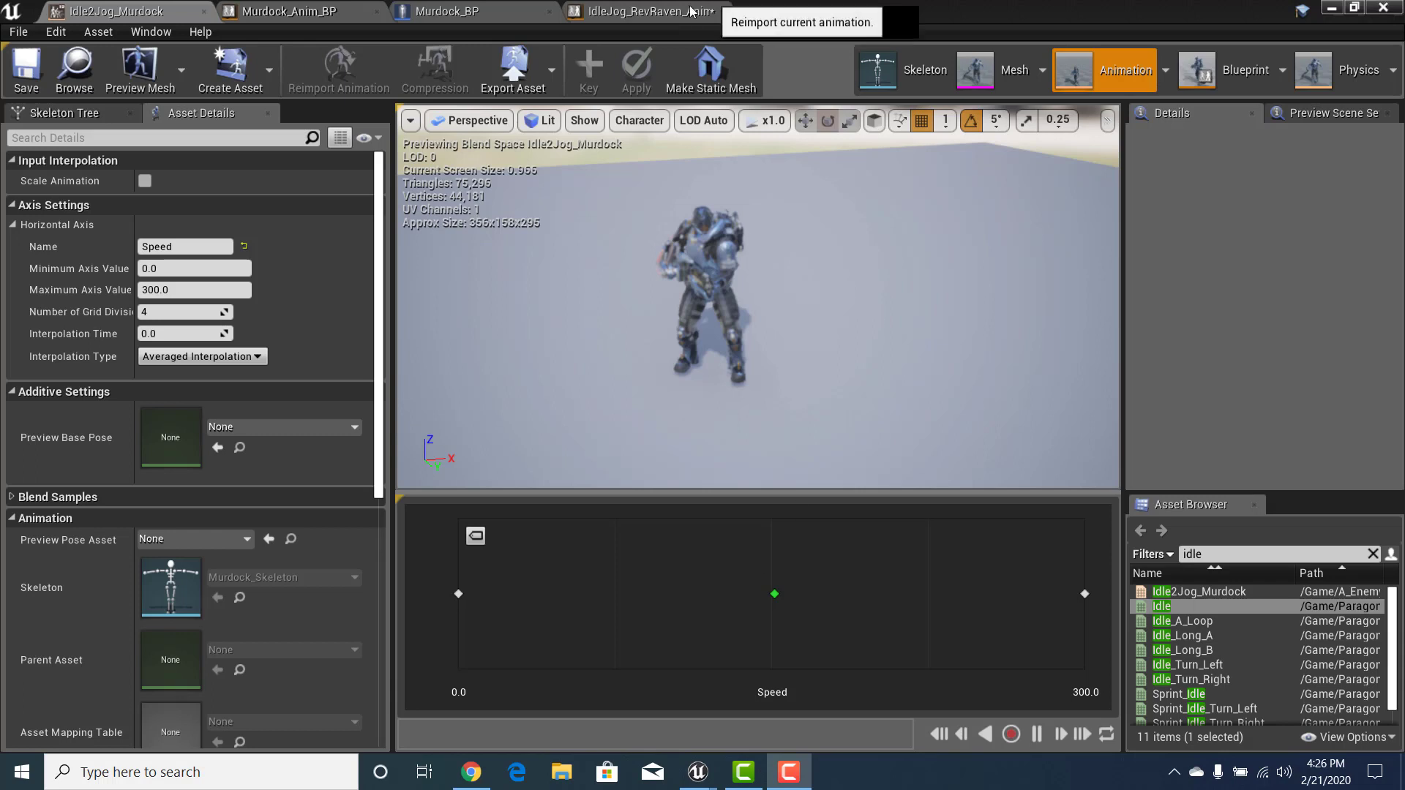
Open the Event Graph of Murdock_Anim_BP and move the Try Get Pawn Owner node farther below Event Blueprint Update Animation
{"action": "left_click", "coordinate": [296, 17]}
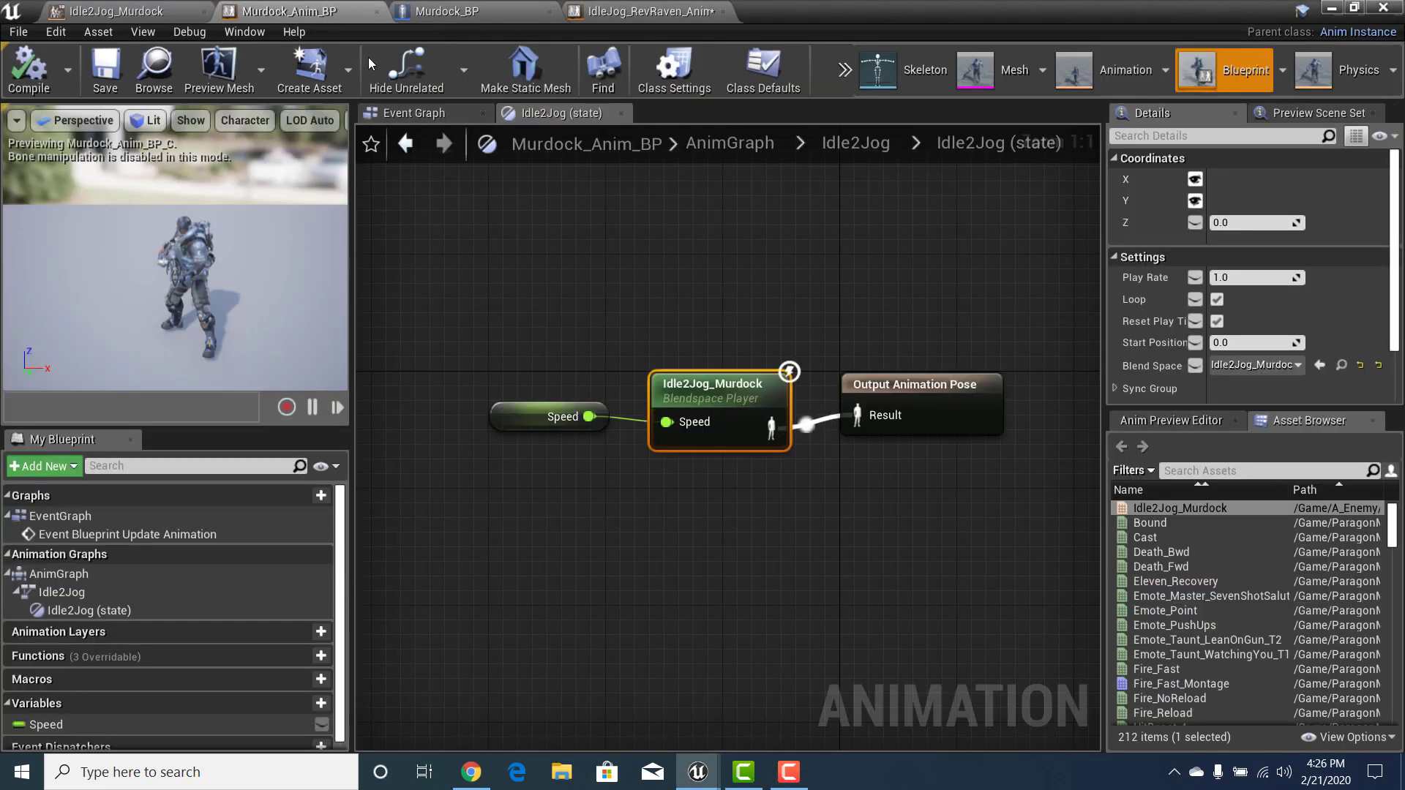
{"action": "left_click", "coordinate": [179, 15]}
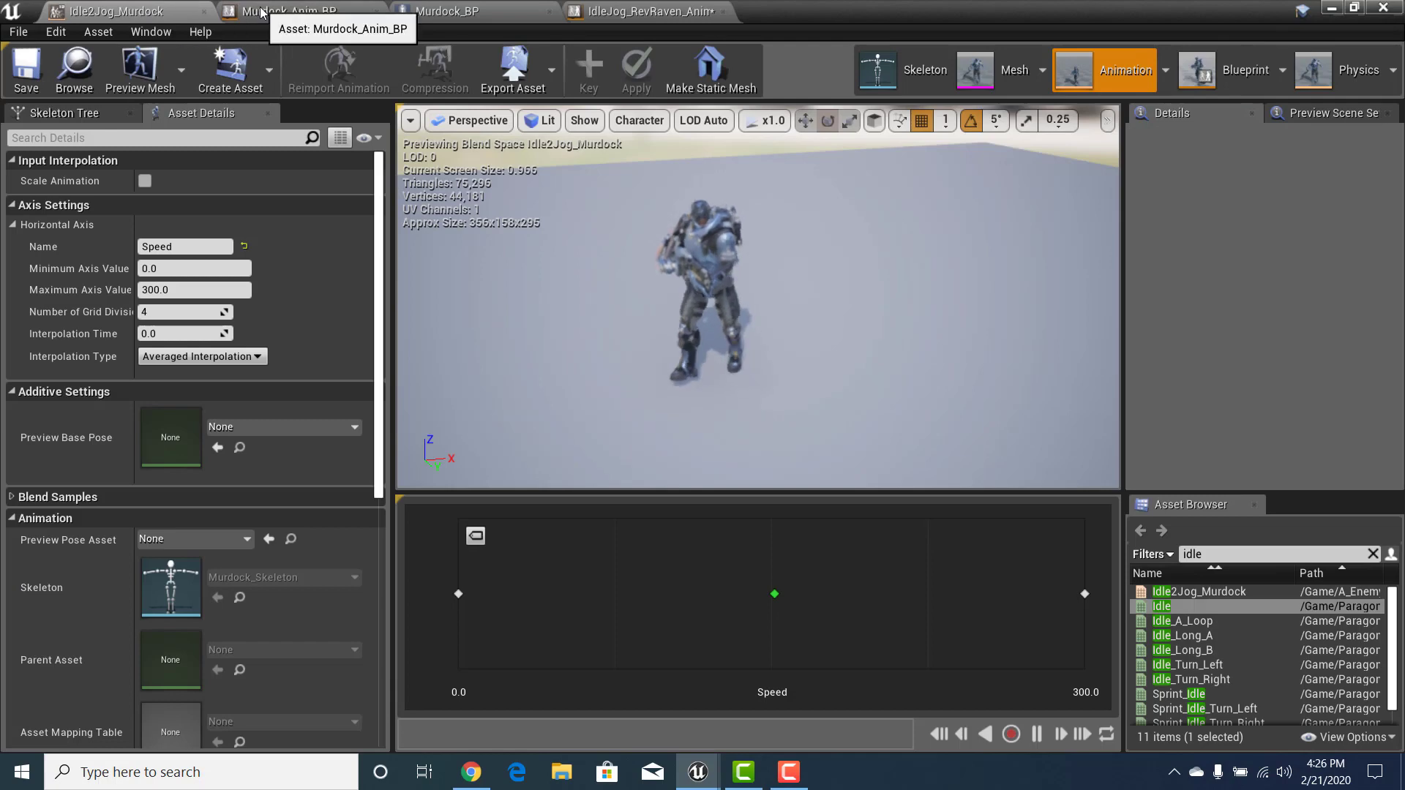
{"action": "left_click", "coordinate": [295, 15]}
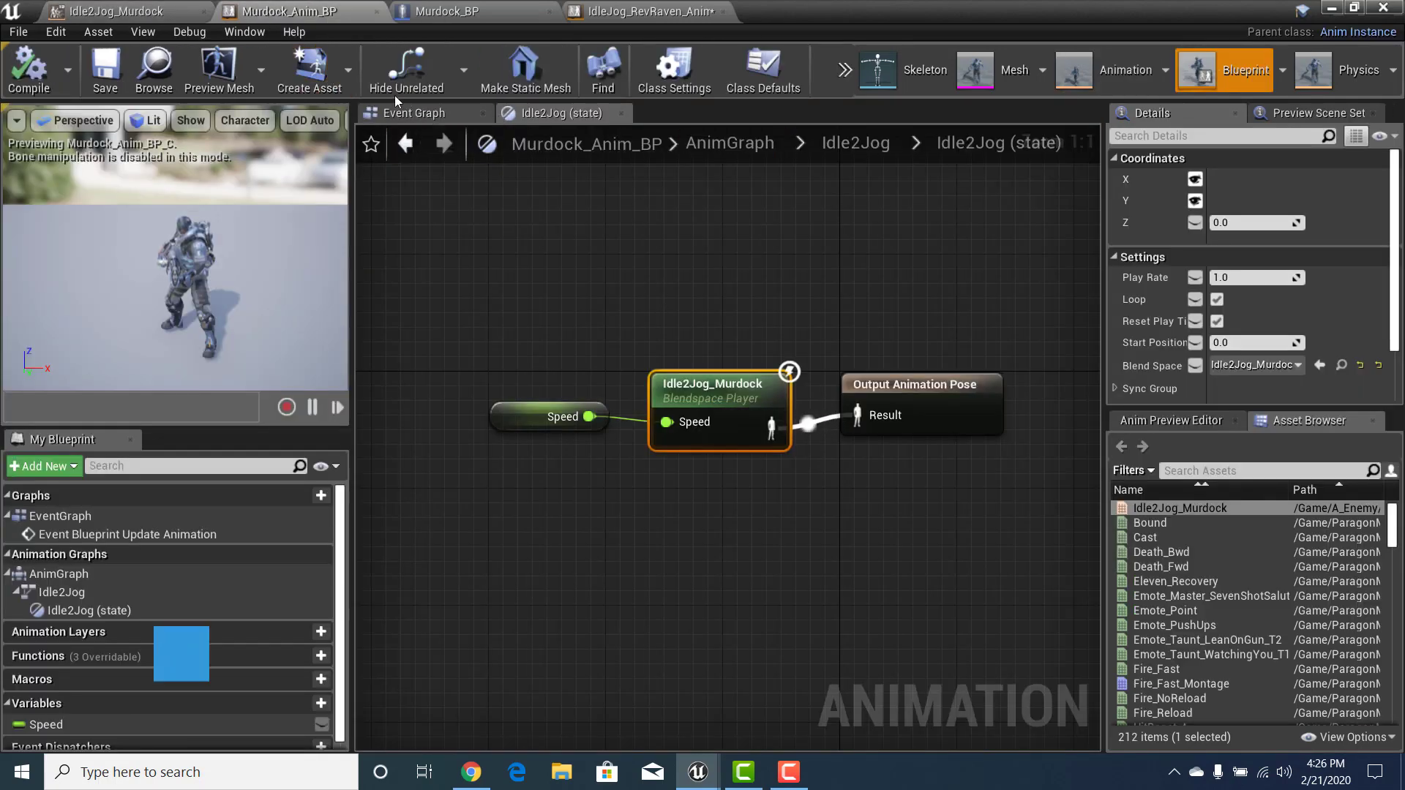
{"action": "left_click", "coordinate": [739, 148]}
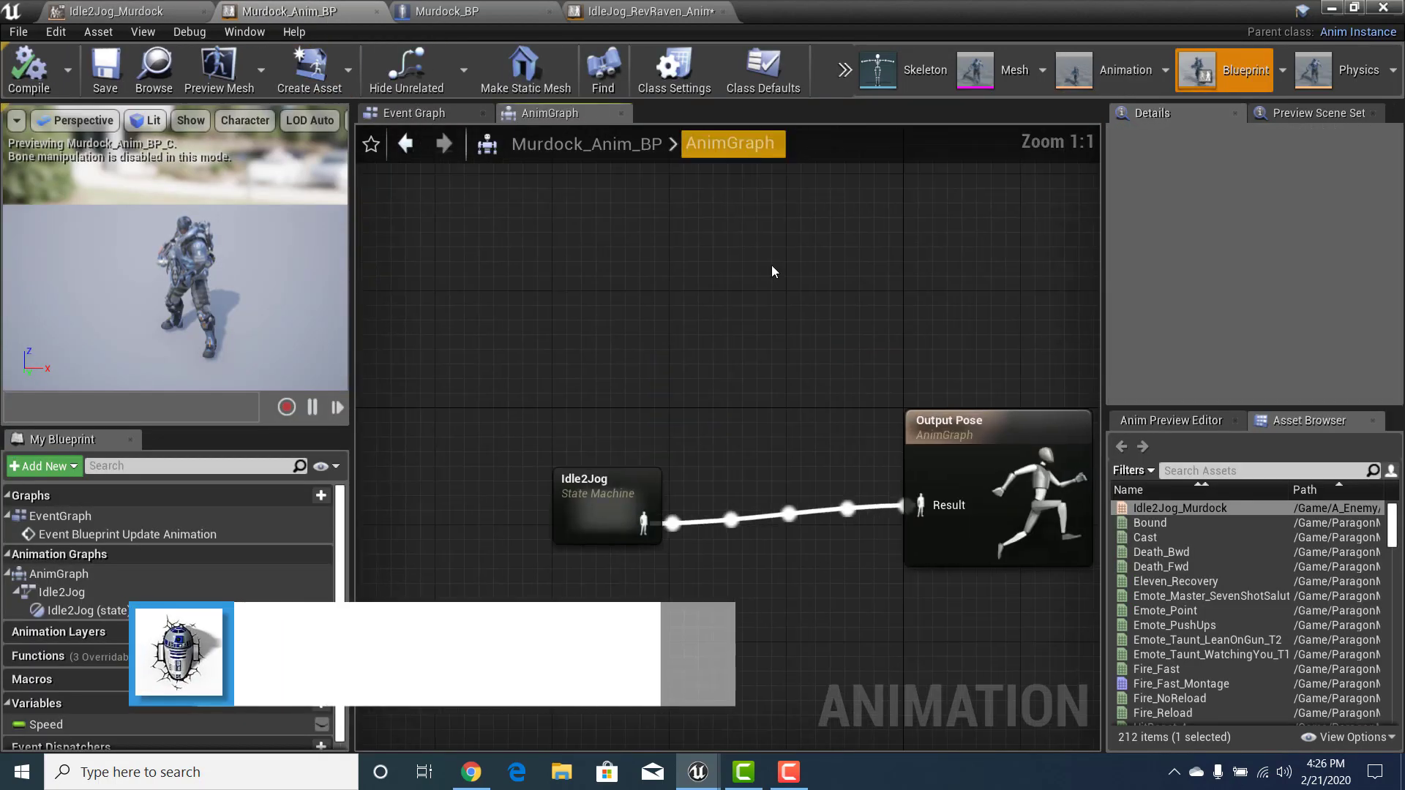
{"action": "left_click", "coordinate": [411, 115]}
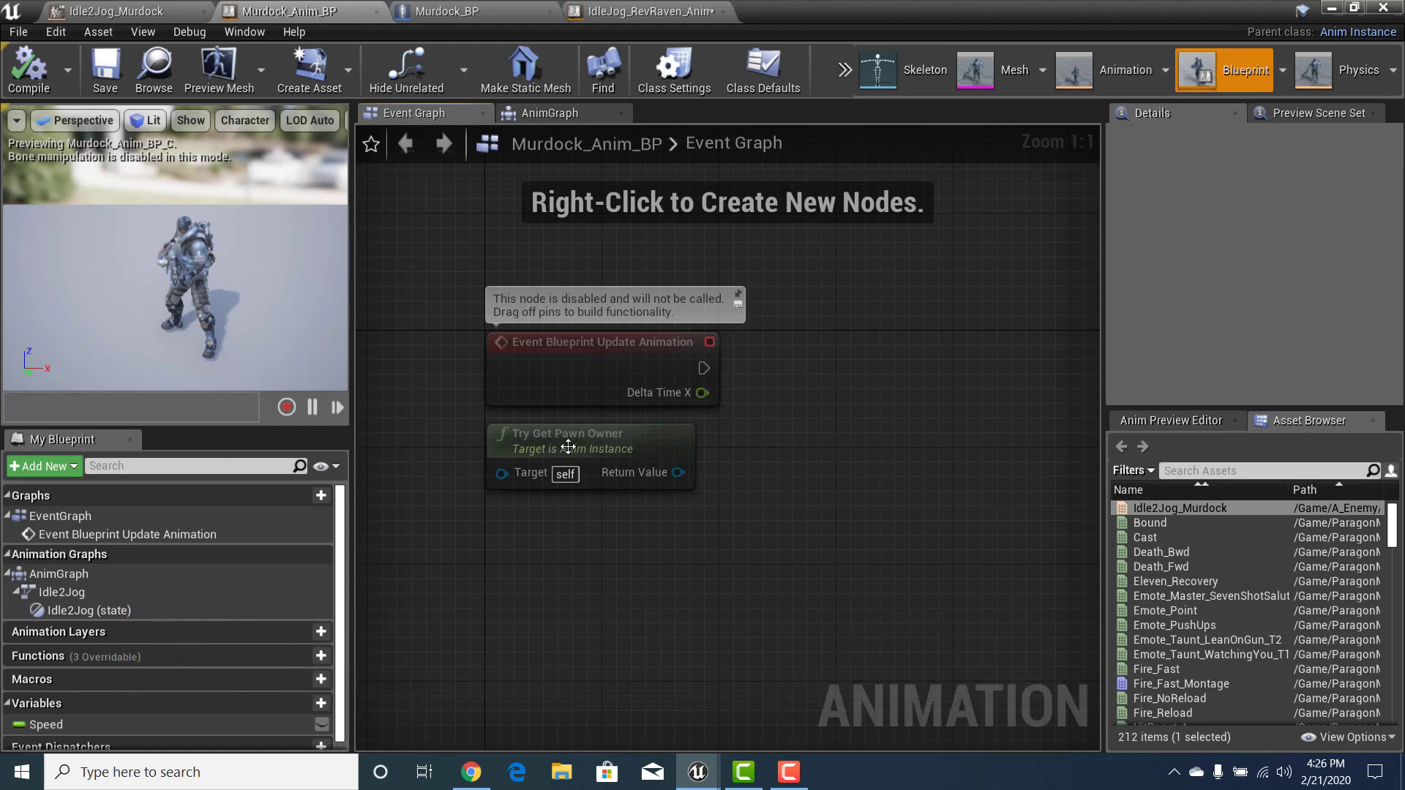
{"action": "left_click_drag", "start_coordinate": [568, 447], "coordinate": [568, 501]}
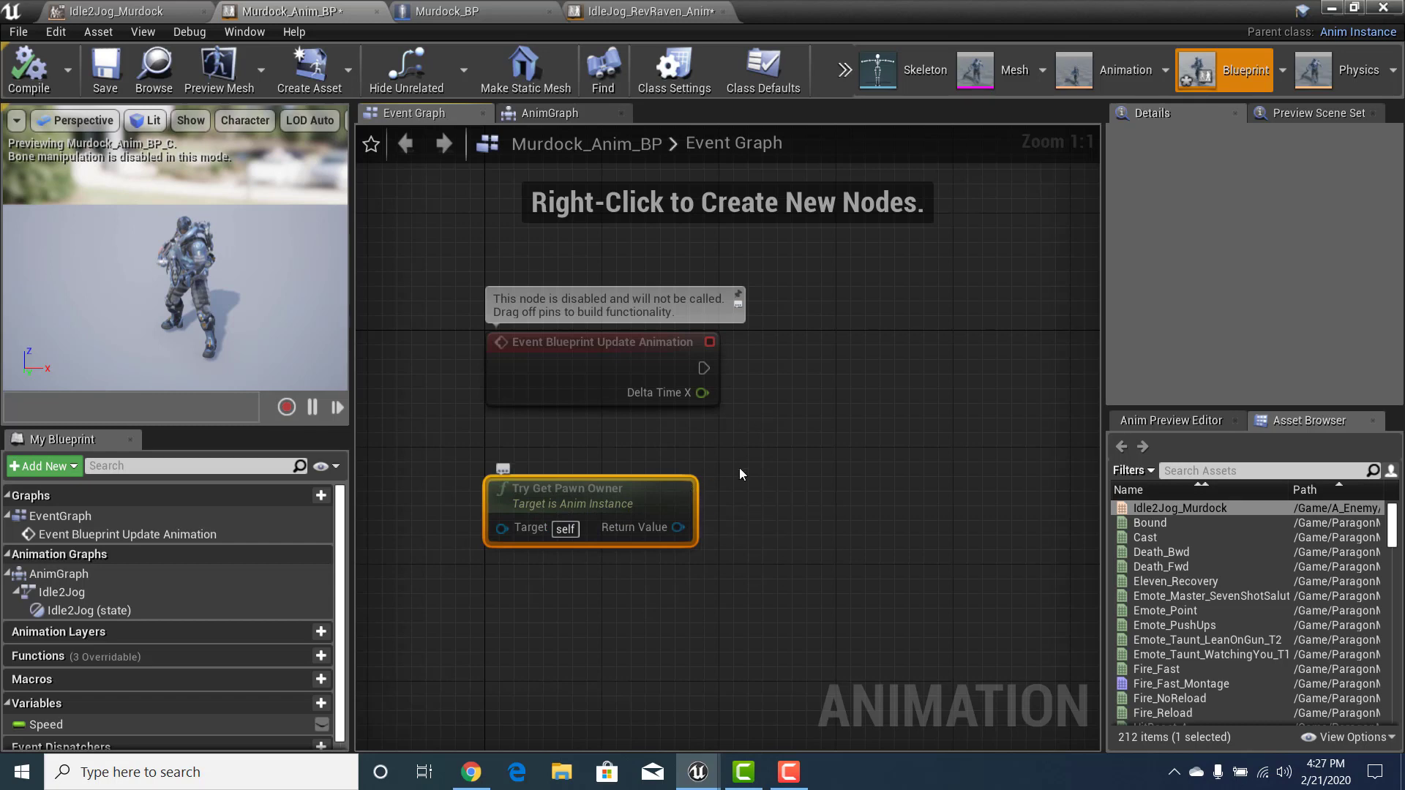
Examine the Event Graph of IdleJog_RevRaven_Anim_BP to see how the pawn owner drives the In Air and Speed variables
{"action": "left_click", "coordinate": [629, 11]}
{"action": "right_click_drag", "start_coordinate": [651, 436], "coordinate": [580, 446]}
{"action": "scroll", "coordinate": [640, 443], "scroll_direction": "down", "scroll_amount": 2}
{"action": "right_click_drag", "start_coordinate": [669, 466], "coordinate": [649, 439]}
{"action": "scroll", "coordinate": [649, 440], "scroll_direction": "up", "scroll_amount": 2}
{"action": "scroll", "coordinate": [668, 434], "scroll_direction": "down", "scroll_amount": 1}
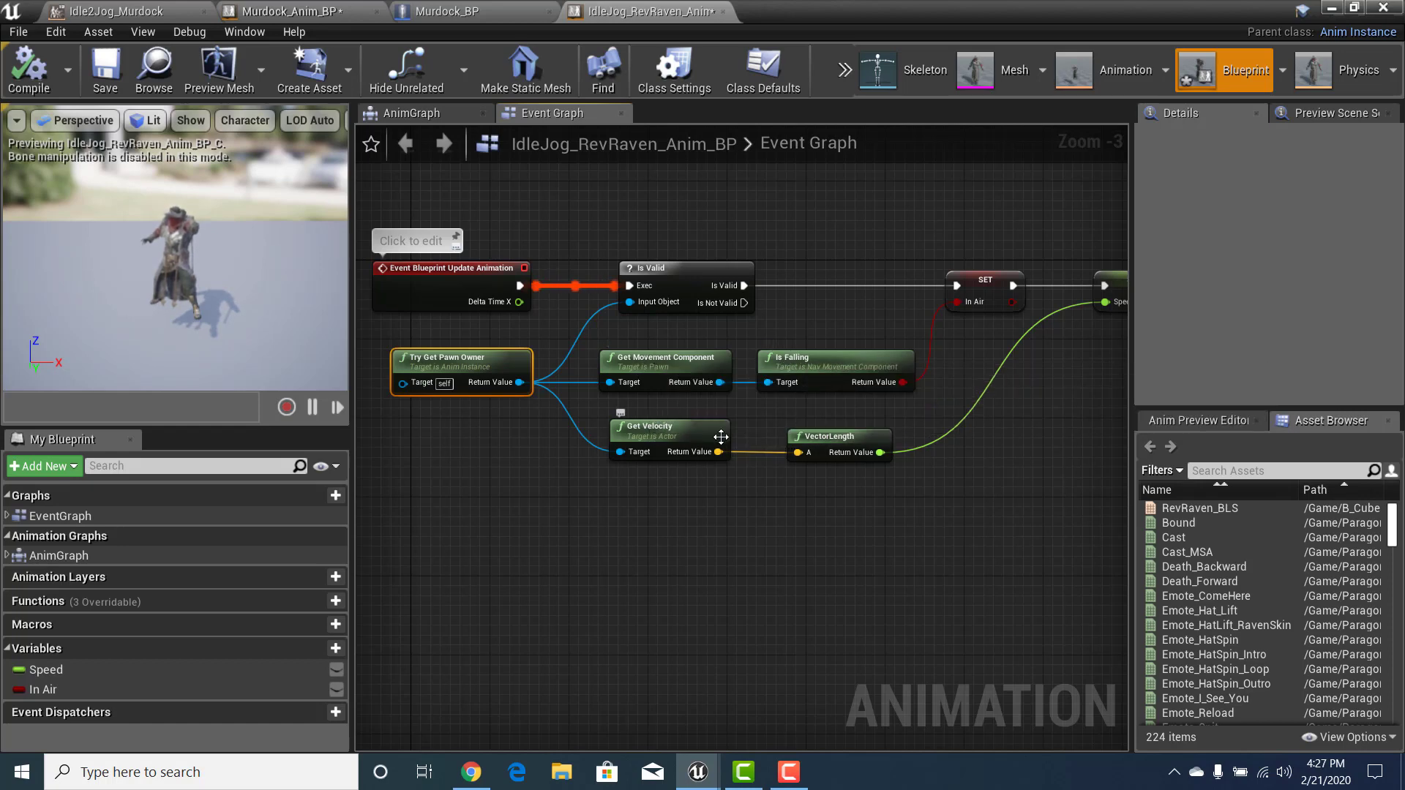
{"action": "right_click_drag", "start_coordinate": [846, 502], "coordinate": [786, 493]}
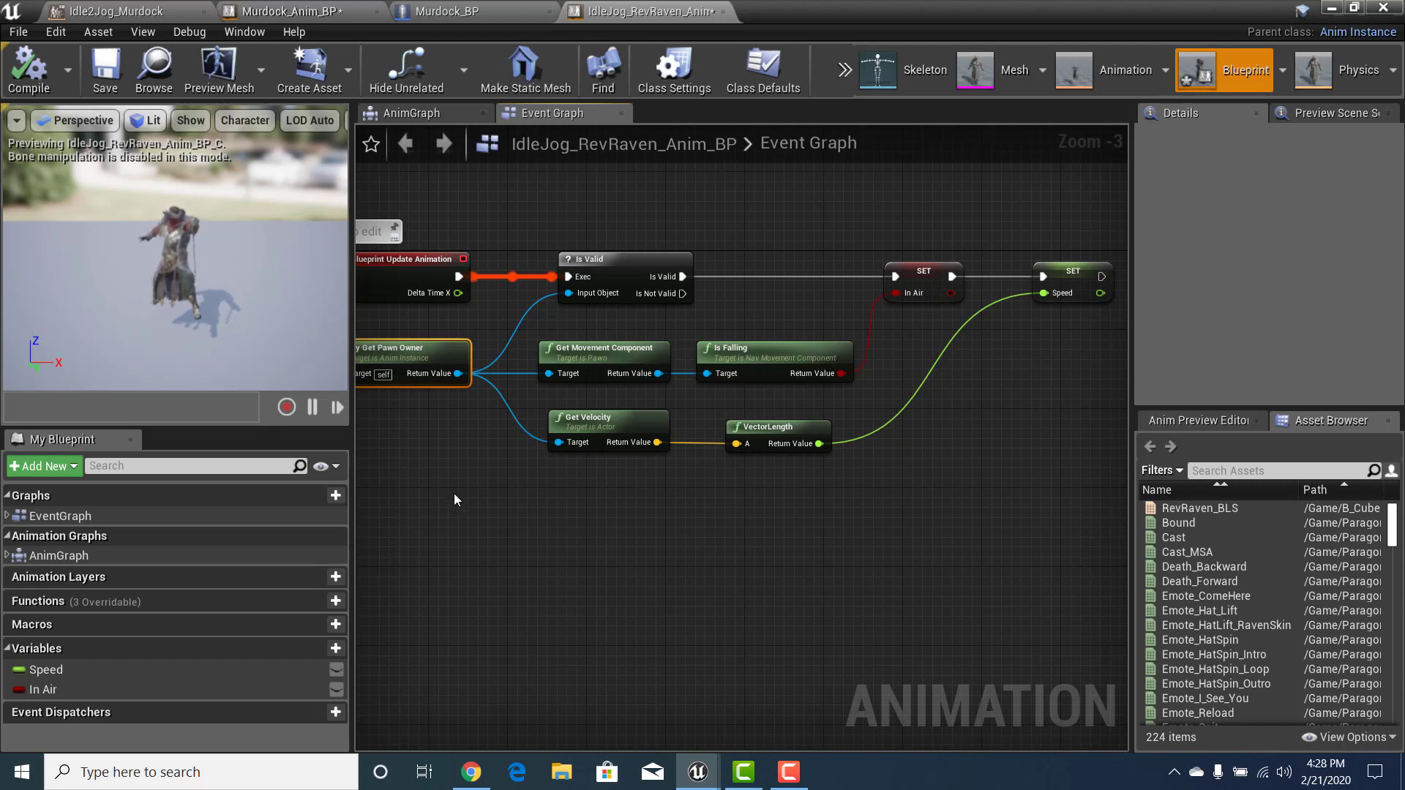
{"action": "right_click_drag", "start_coordinate": [454, 493], "coordinate": [481, 482]}
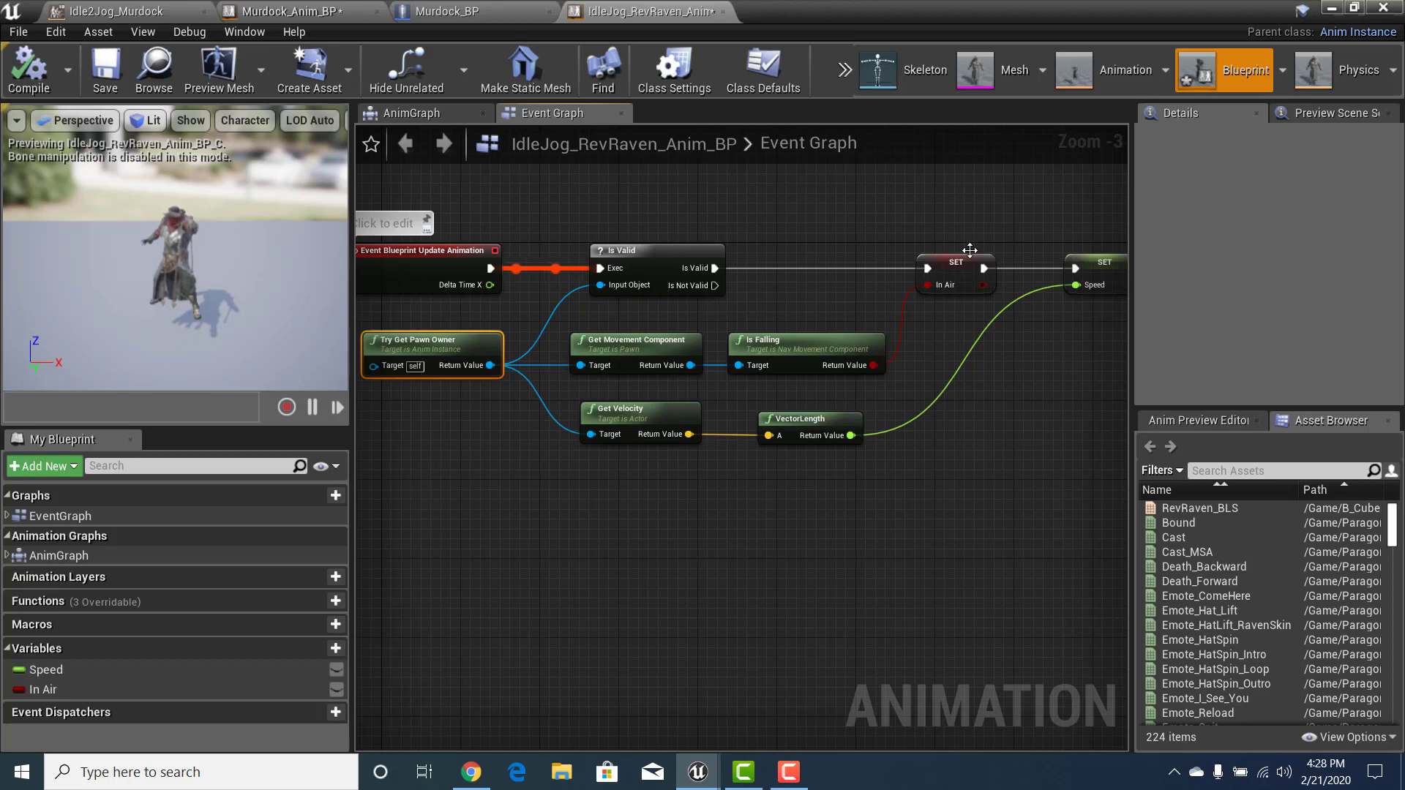
{"action": "left_click_drag", "start_coordinate": [947, 255], "coordinate": [931, 257]}
{"action": "right_click_drag", "start_coordinate": [1028, 361], "coordinate": [977, 347]}
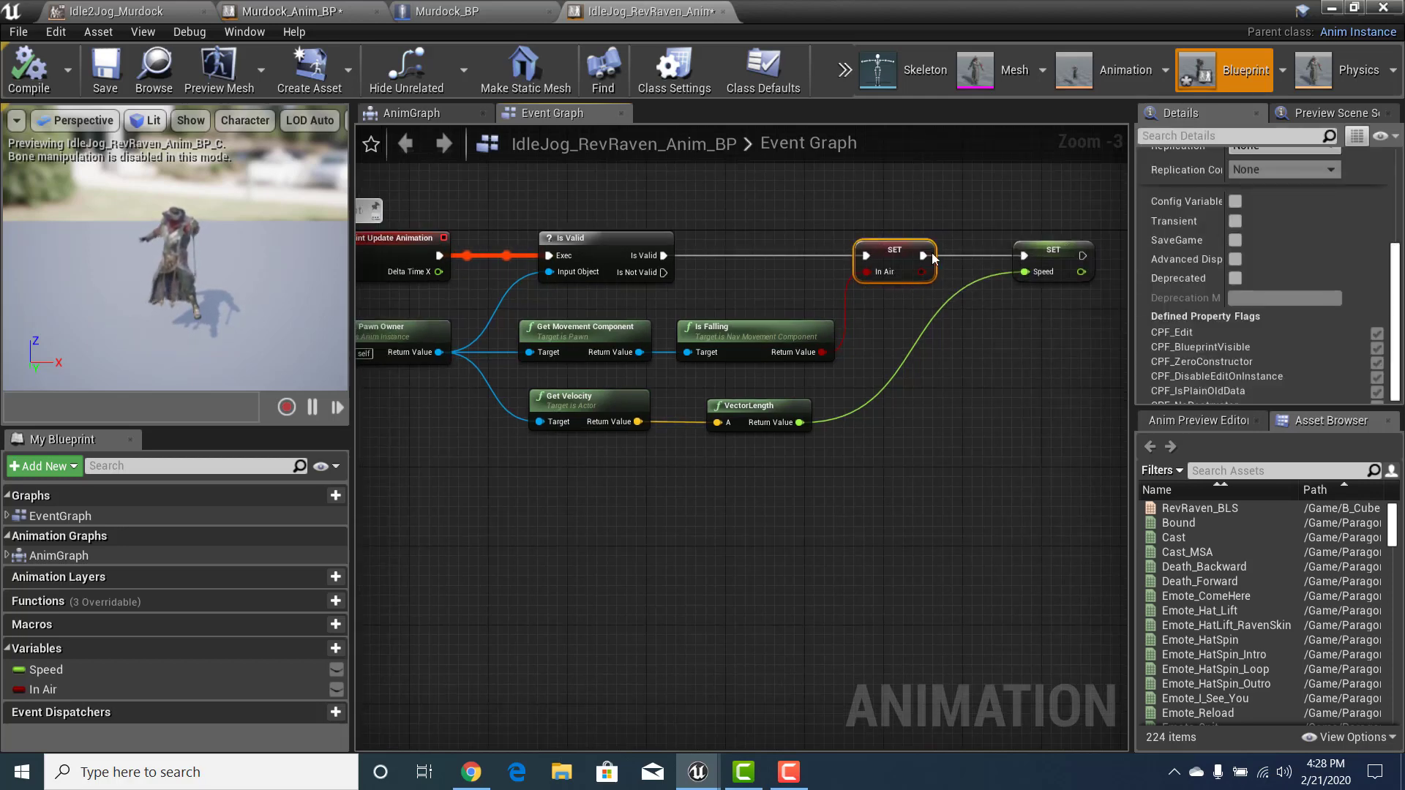
{"action": "left_click_drag", "start_coordinate": [1036, 254], "coordinate": [1025, 254]}
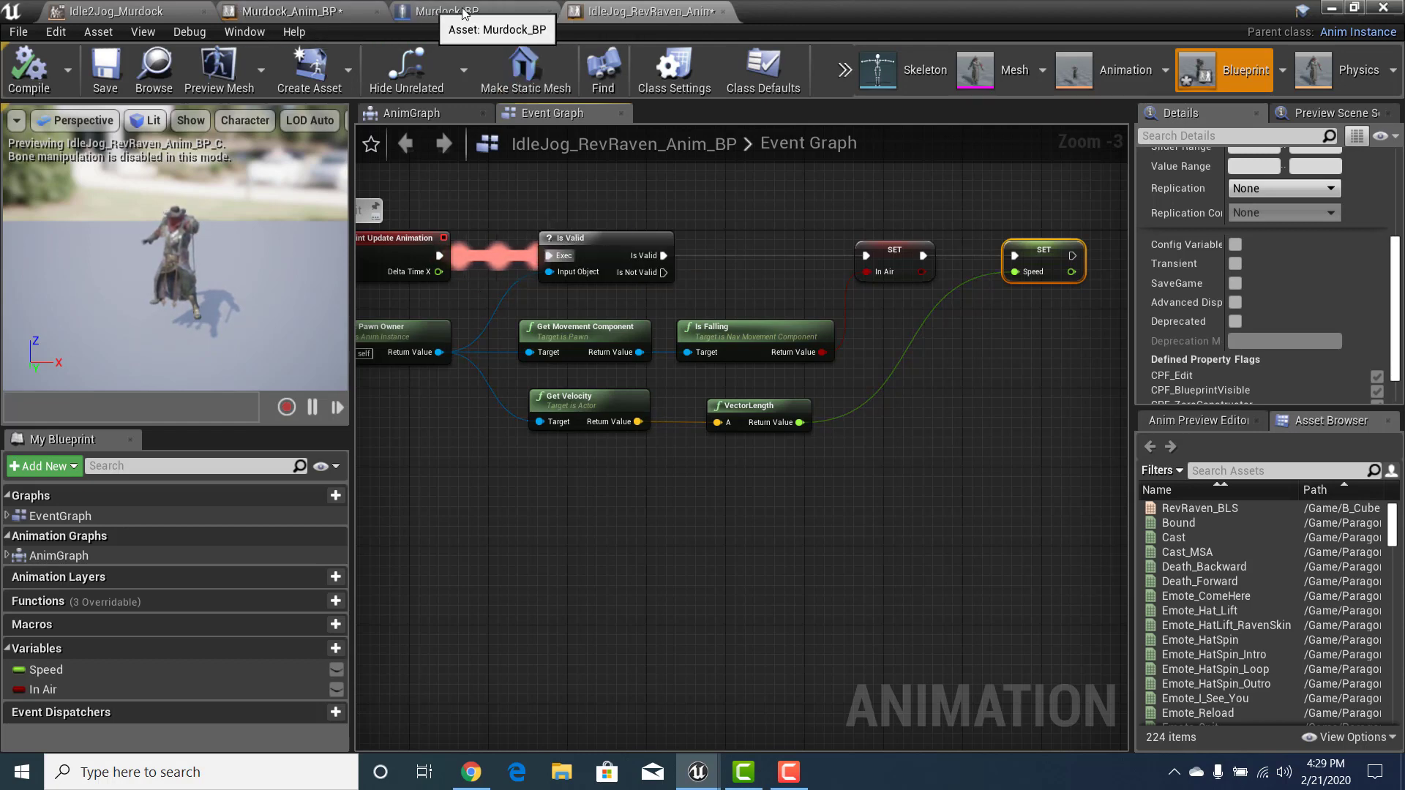
Return to the Murdock_Anim_BP Event Graph and add an Is Valid node executed from Event Blueprint Update Animation
{"action": "left_click", "coordinate": [307, 20]}
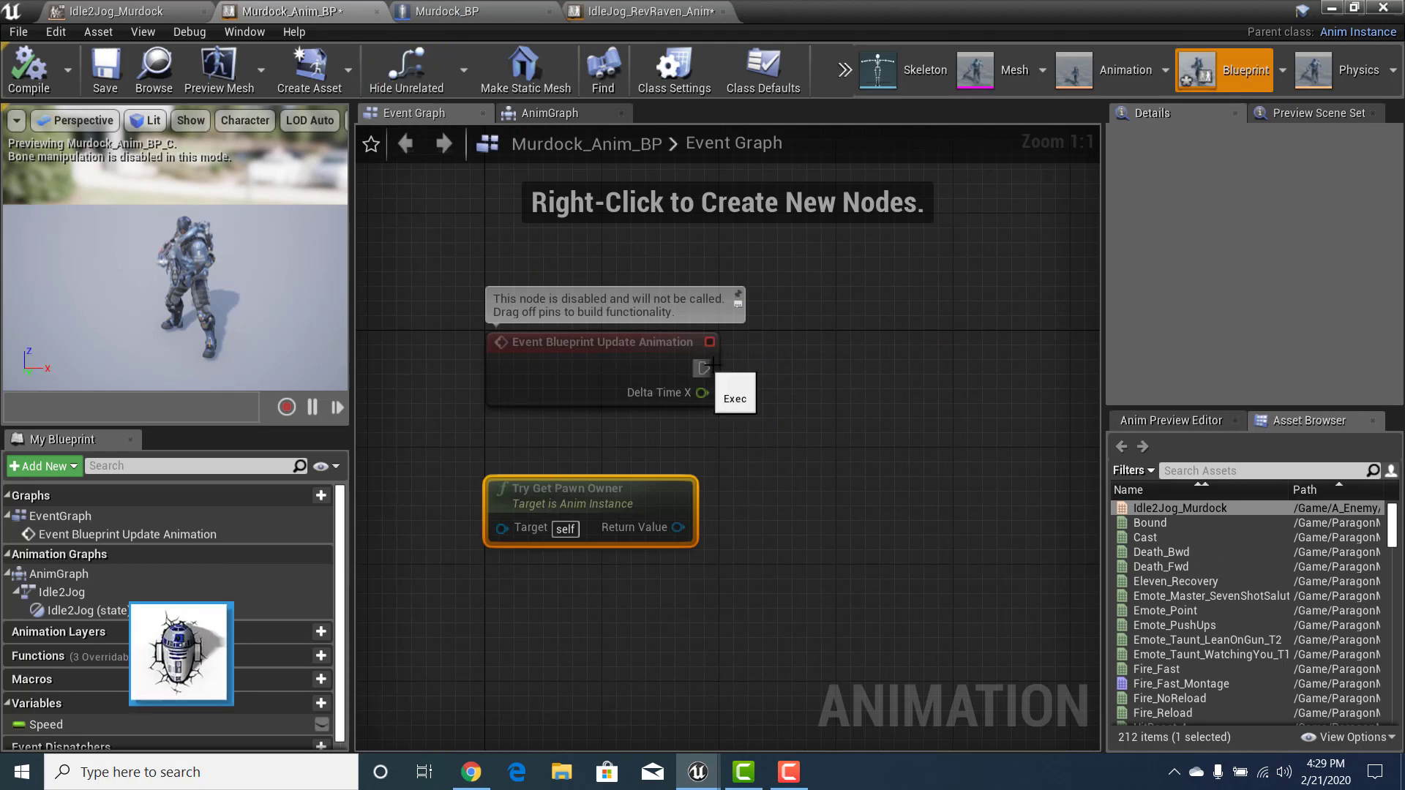
{"action": "left_click_drag", "start_coordinate": [703, 369], "coordinate": [796, 366]}
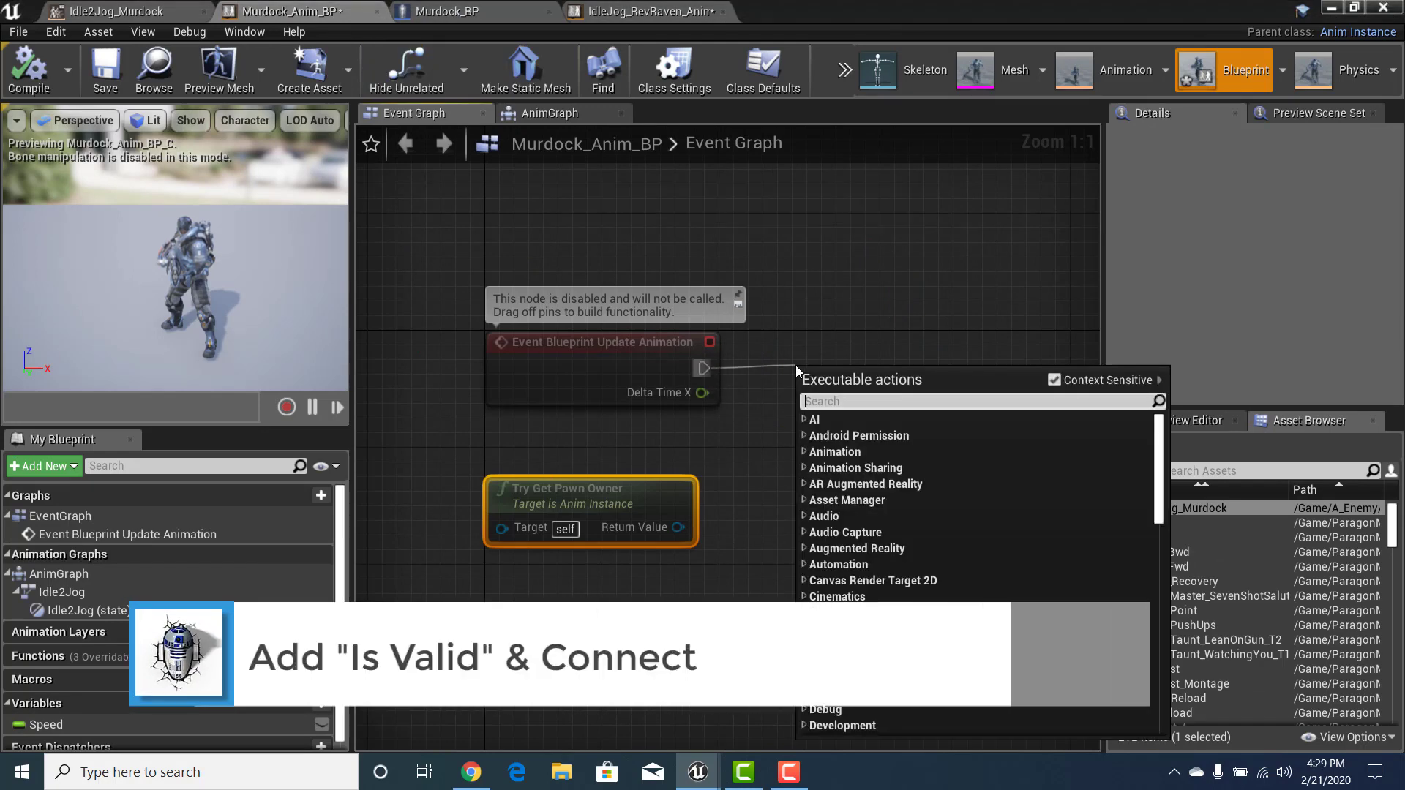
{"action": "type", "text": "i"}
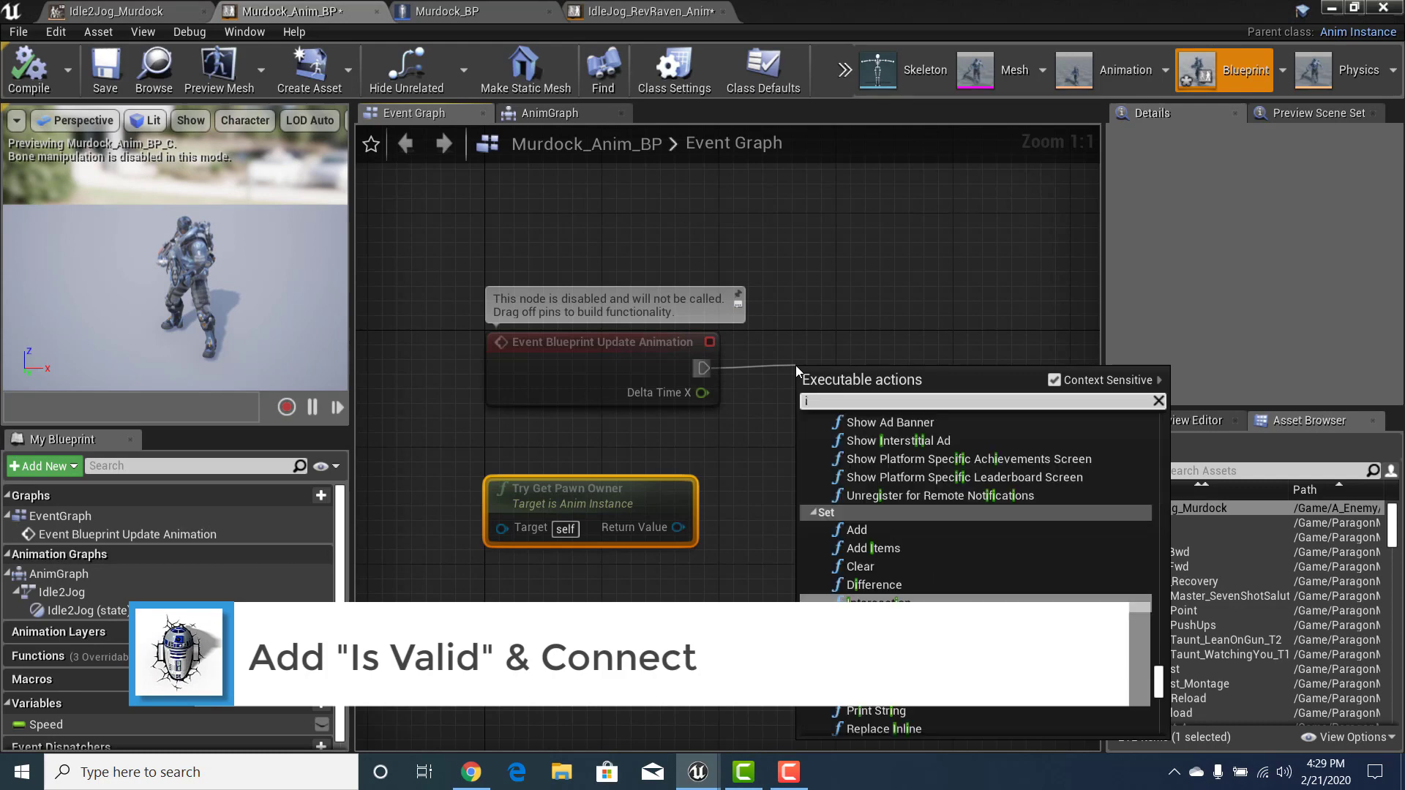
{"action": "type", "text": "s val"}
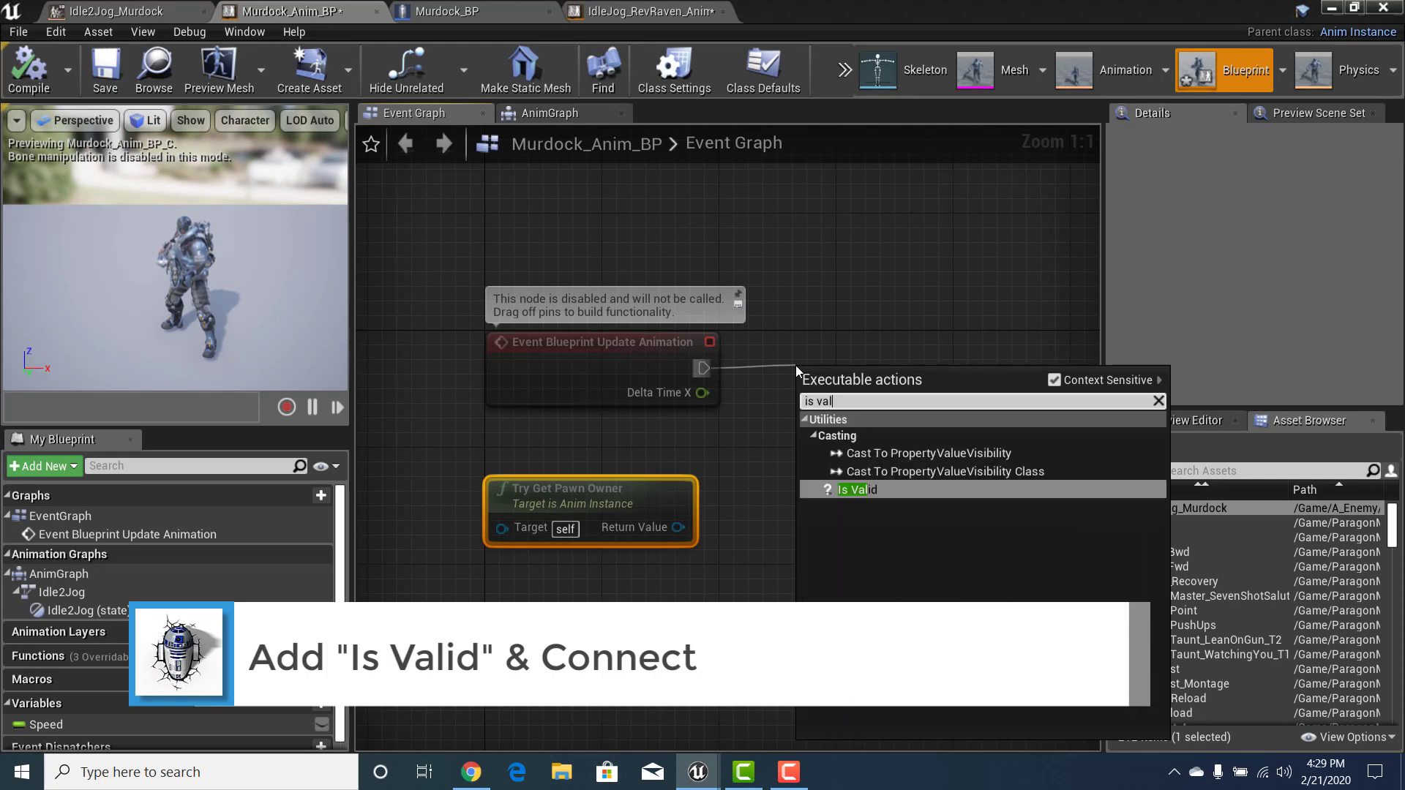
{"action": "type", "text": "id"}
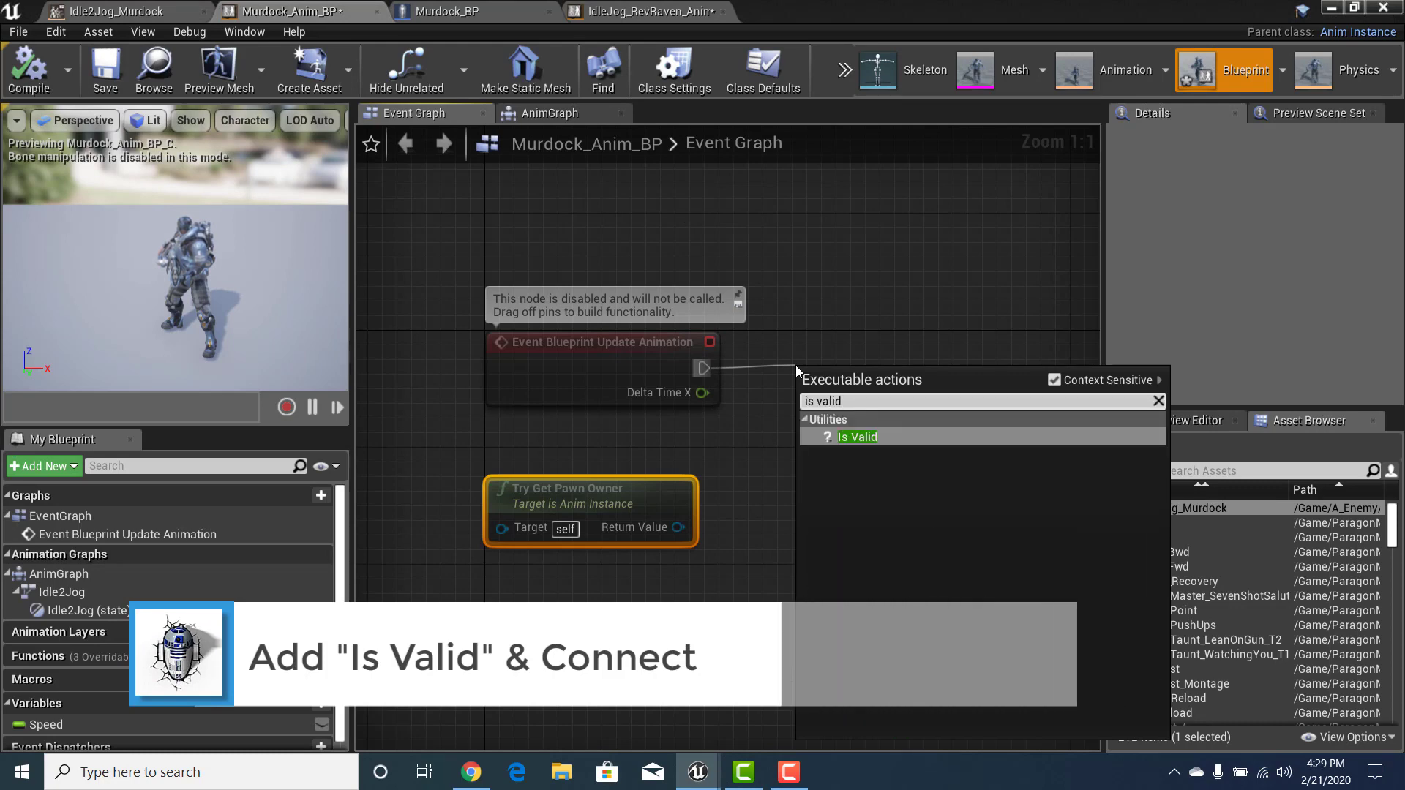
{"action": "left_click", "coordinate": [845, 442]}
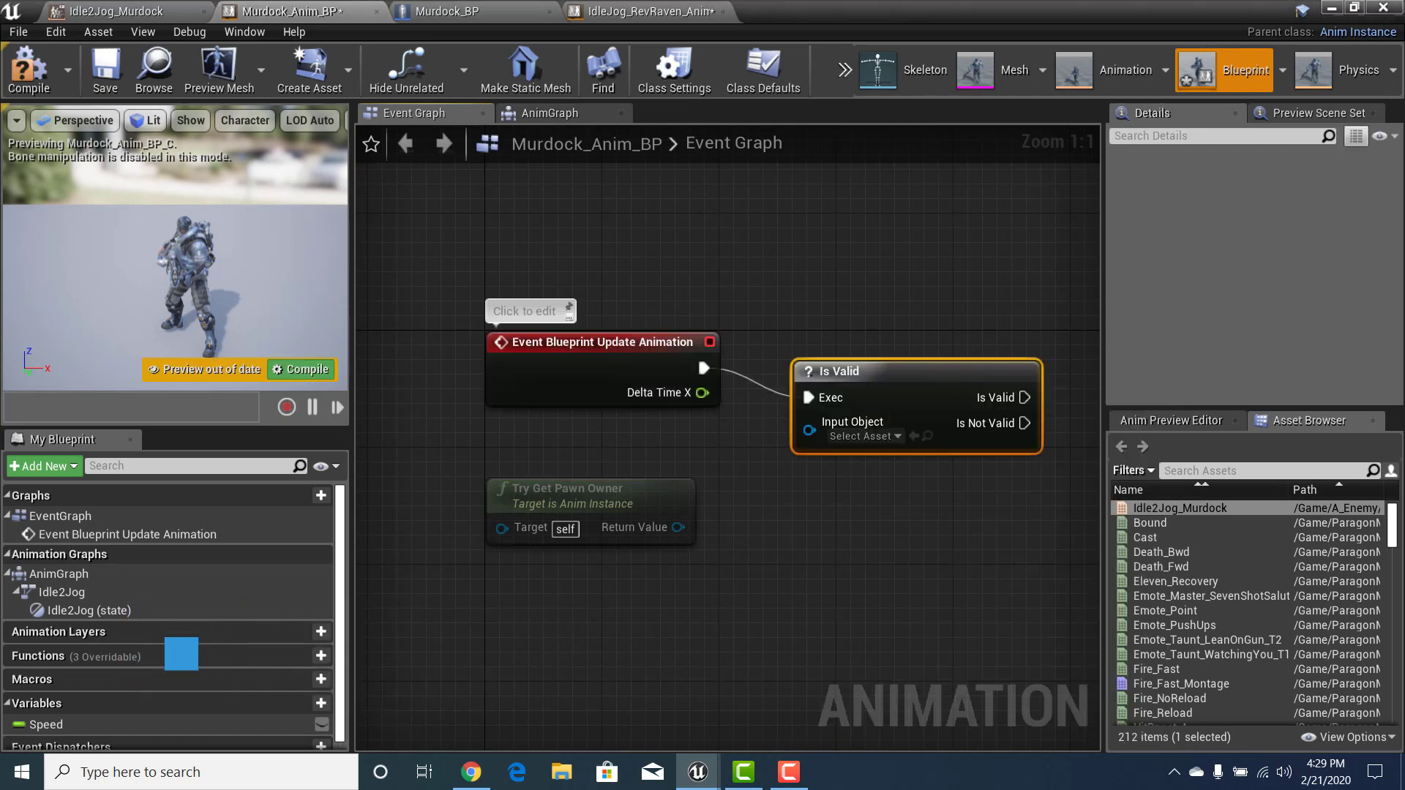
Align the Is Valid node with the event and connect Try Get Pawn Owner's Return Value to its Input Object
{"action": "right_click_drag", "start_coordinate": [922, 369], "coordinate": [881, 326]}
{"action": "left_click_drag", "start_coordinate": [911, 351], "coordinate": [930, 307]}
{"action": "left_click_drag", "start_coordinate": [638, 486], "coordinate": [811, 358]}
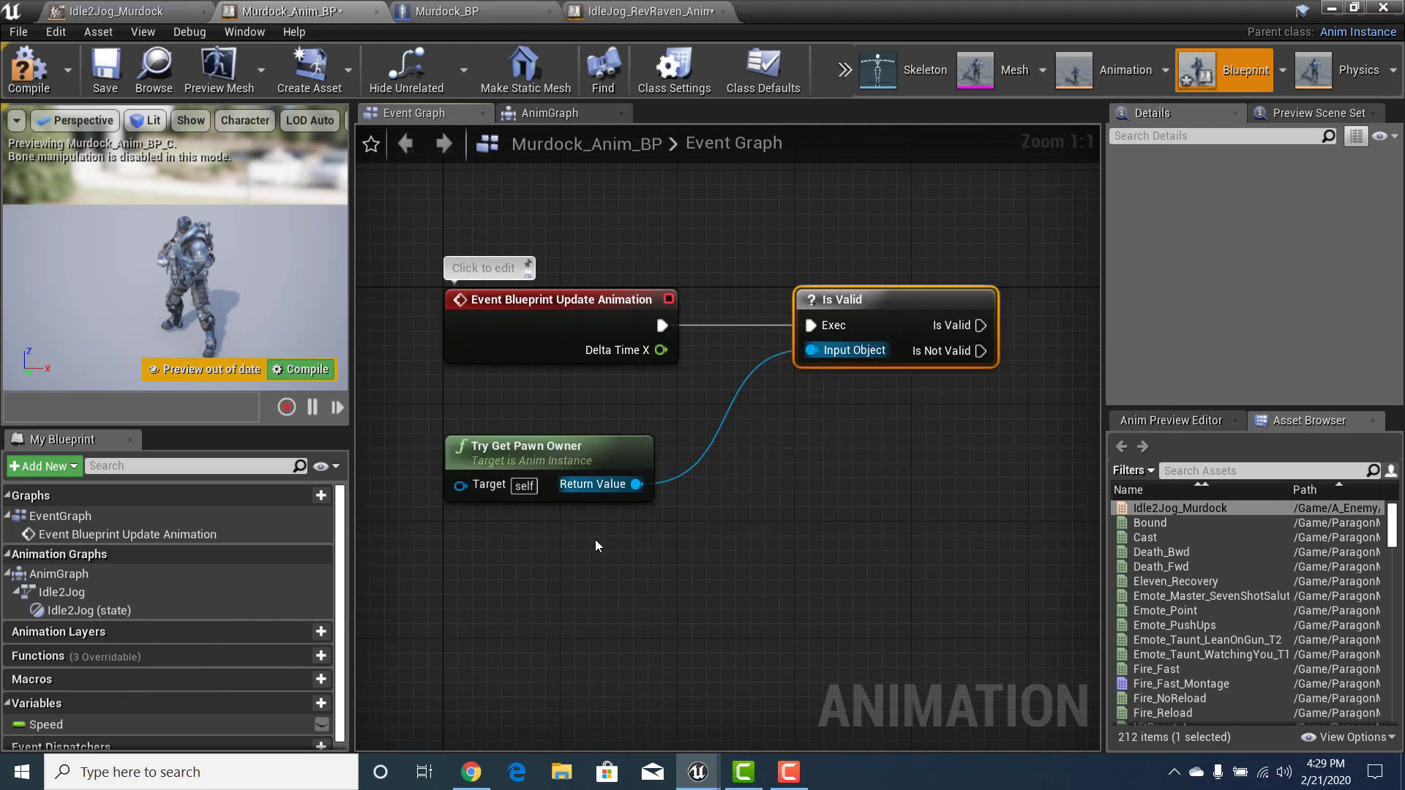
Add a Get Velocity node fed by Try Get Pawn Owner's Return Value and position it below the Is Valid node
{"action": "right_click_drag", "start_coordinate": [595, 538], "coordinate": [621, 458]}
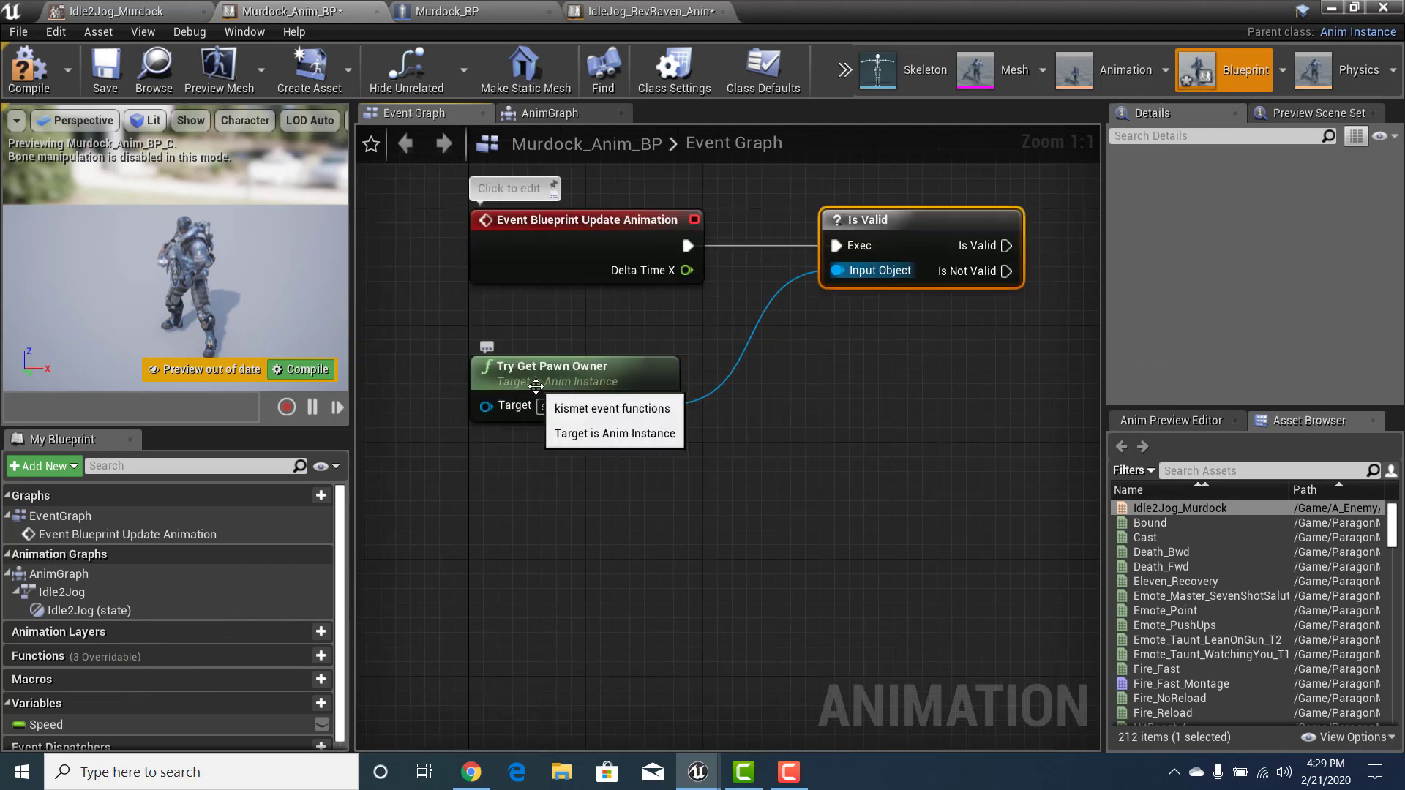
{"action": "right_click_drag", "start_coordinate": [618, 469], "coordinate": [571, 487]}
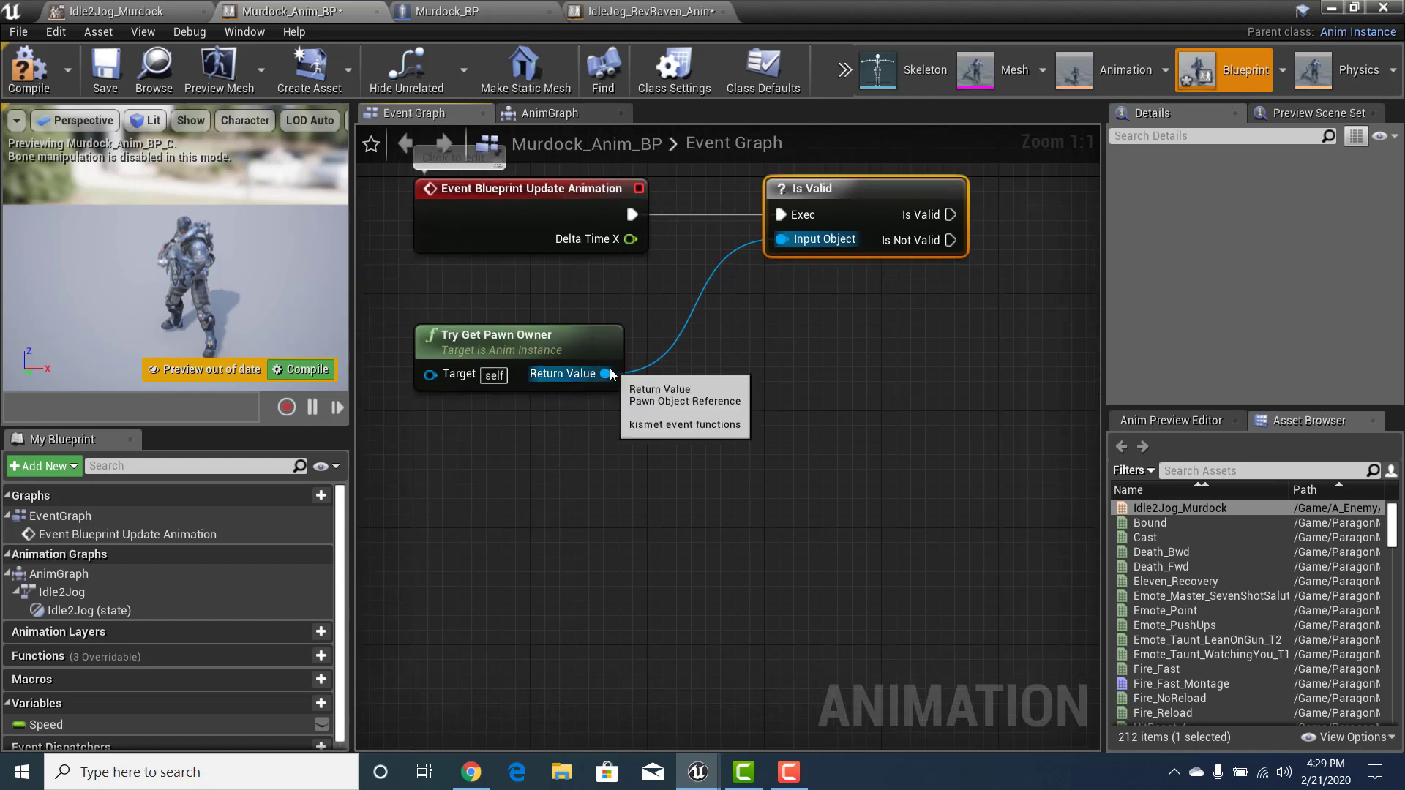
{"action": "left_click_drag", "start_coordinate": [606, 373], "coordinate": [713, 490]}
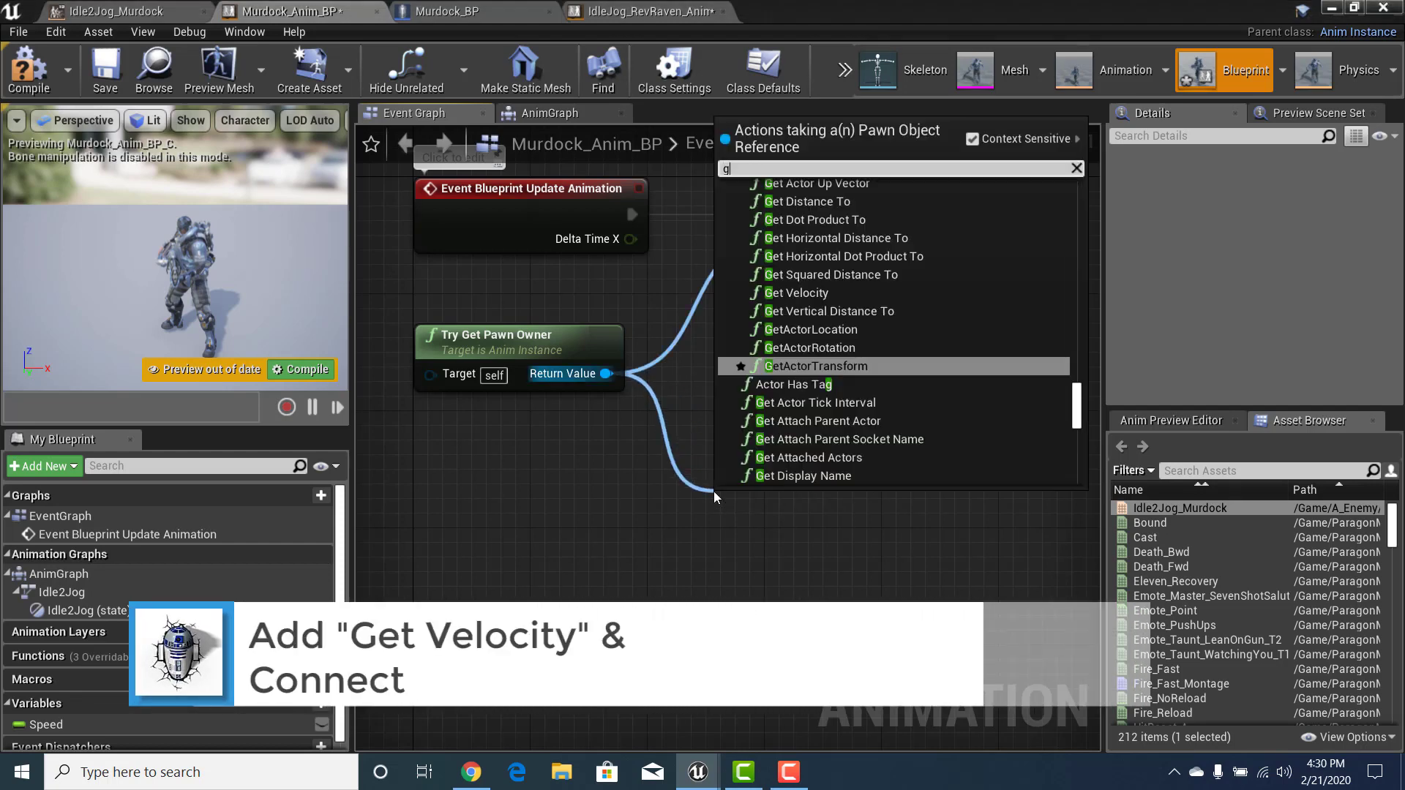
{"action": "type", "text": "get veloc"}
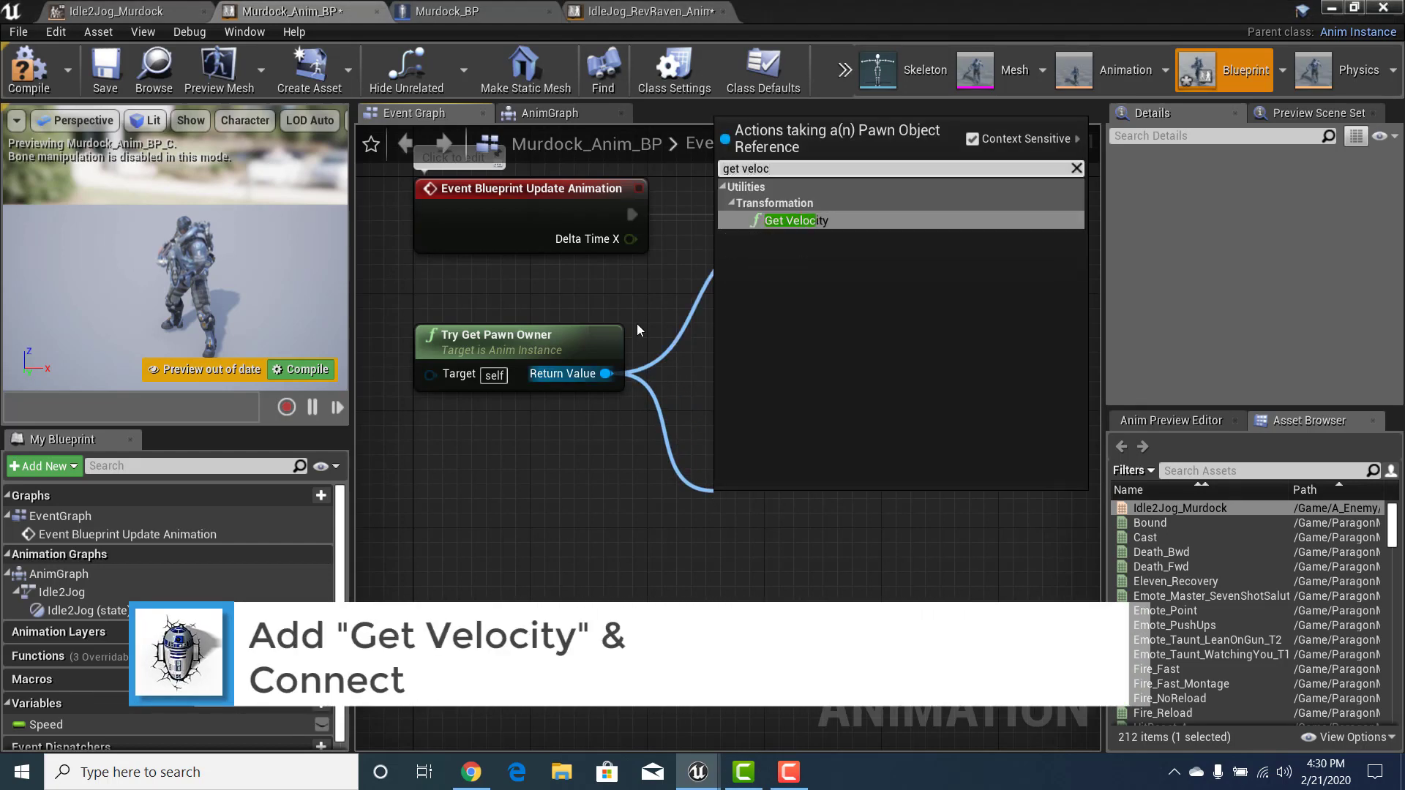
{"action": "left_click", "coordinate": [802, 221]}
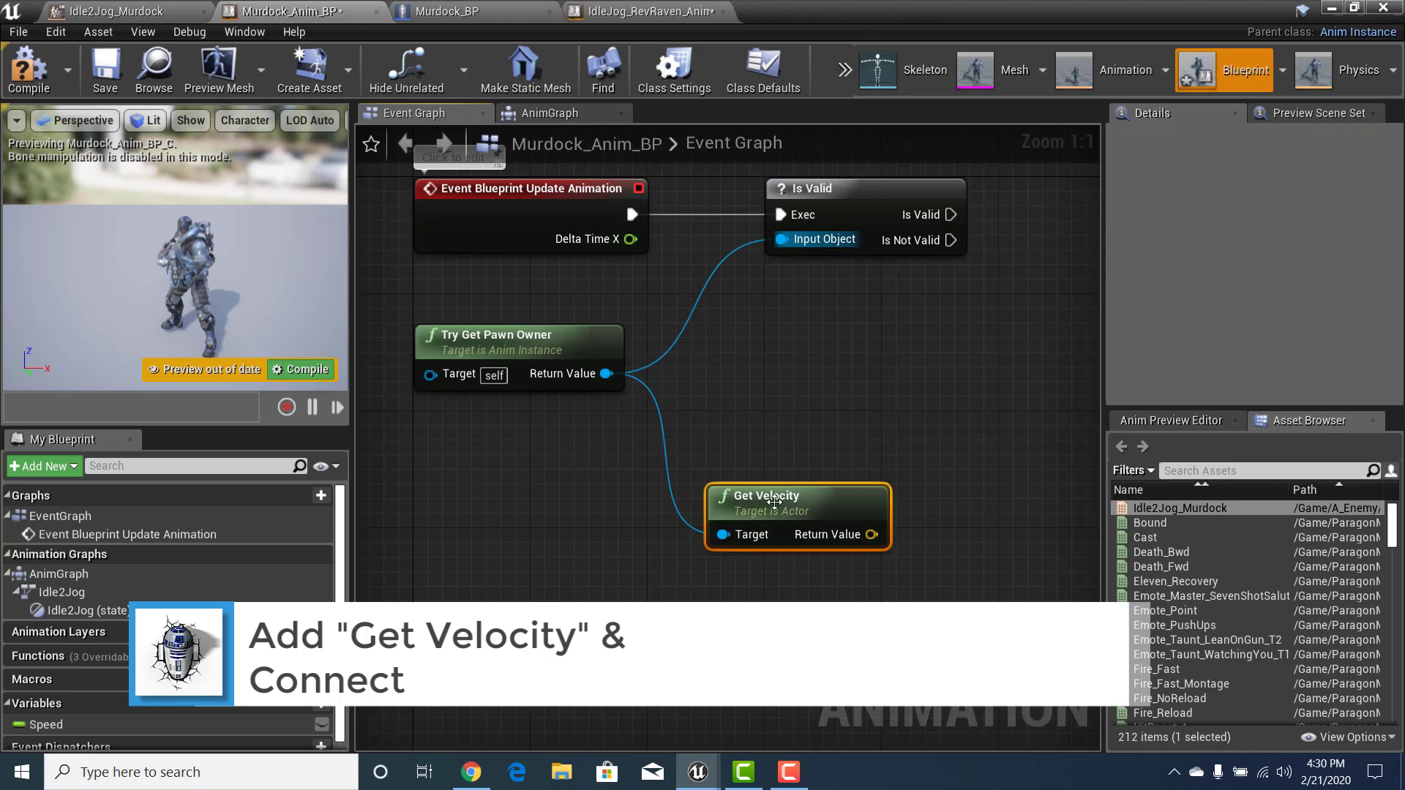
{"action": "left_click_drag", "start_coordinate": [806, 510], "coordinate": [880, 507]}
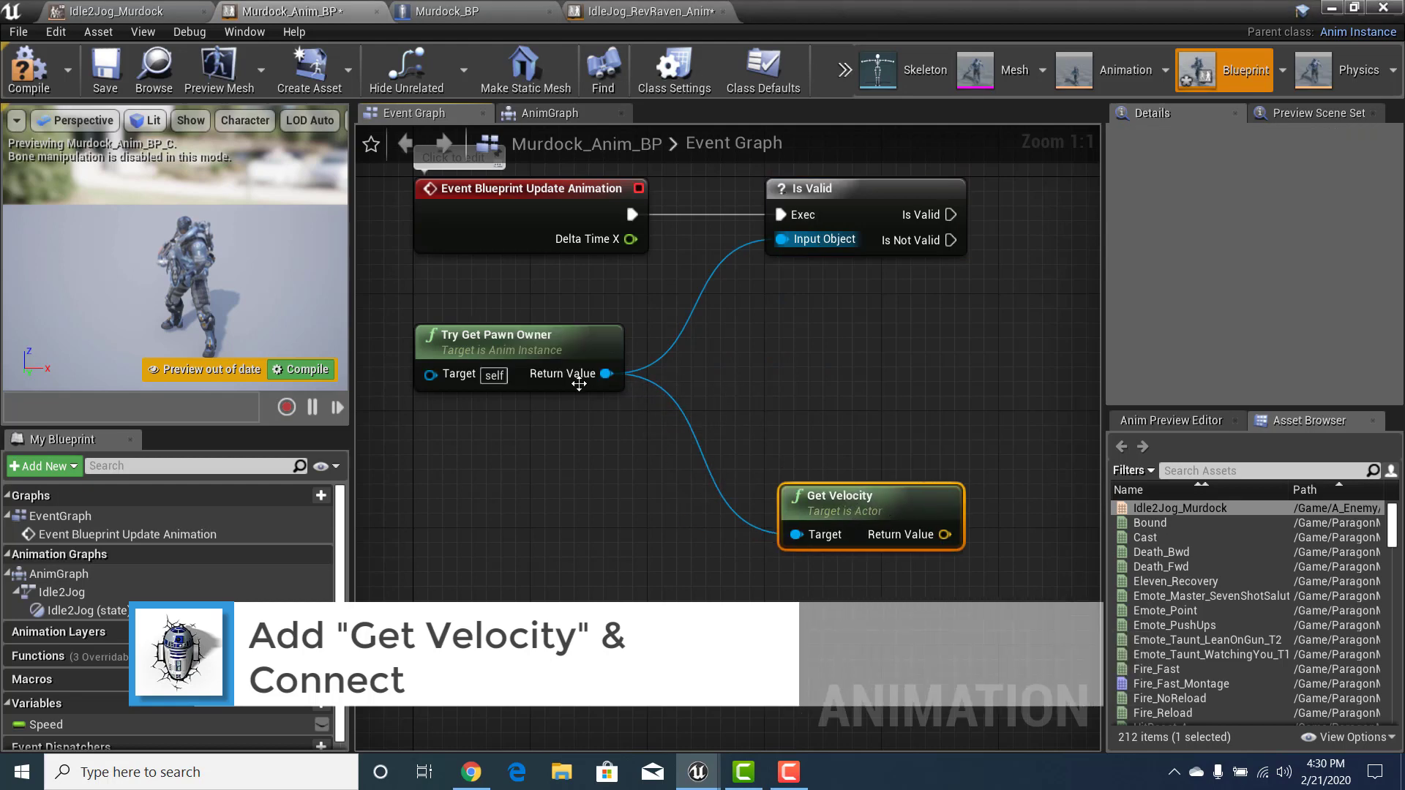
{"action": "left_click_drag", "start_coordinate": [606, 374], "coordinate": [749, 375]}
{"action": "type", "text": "get move"}
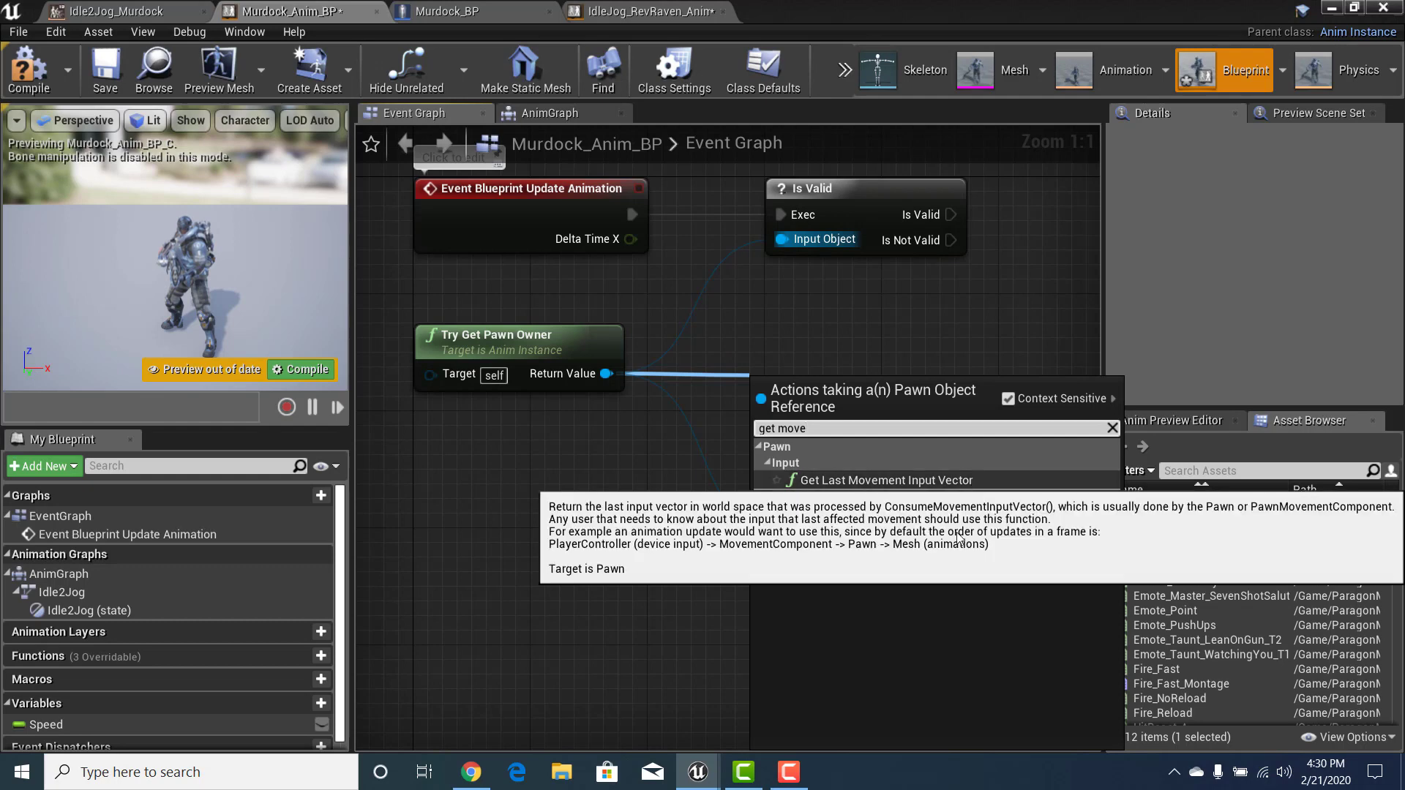
{"action": "left_click", "coordinate": [643, 11]}
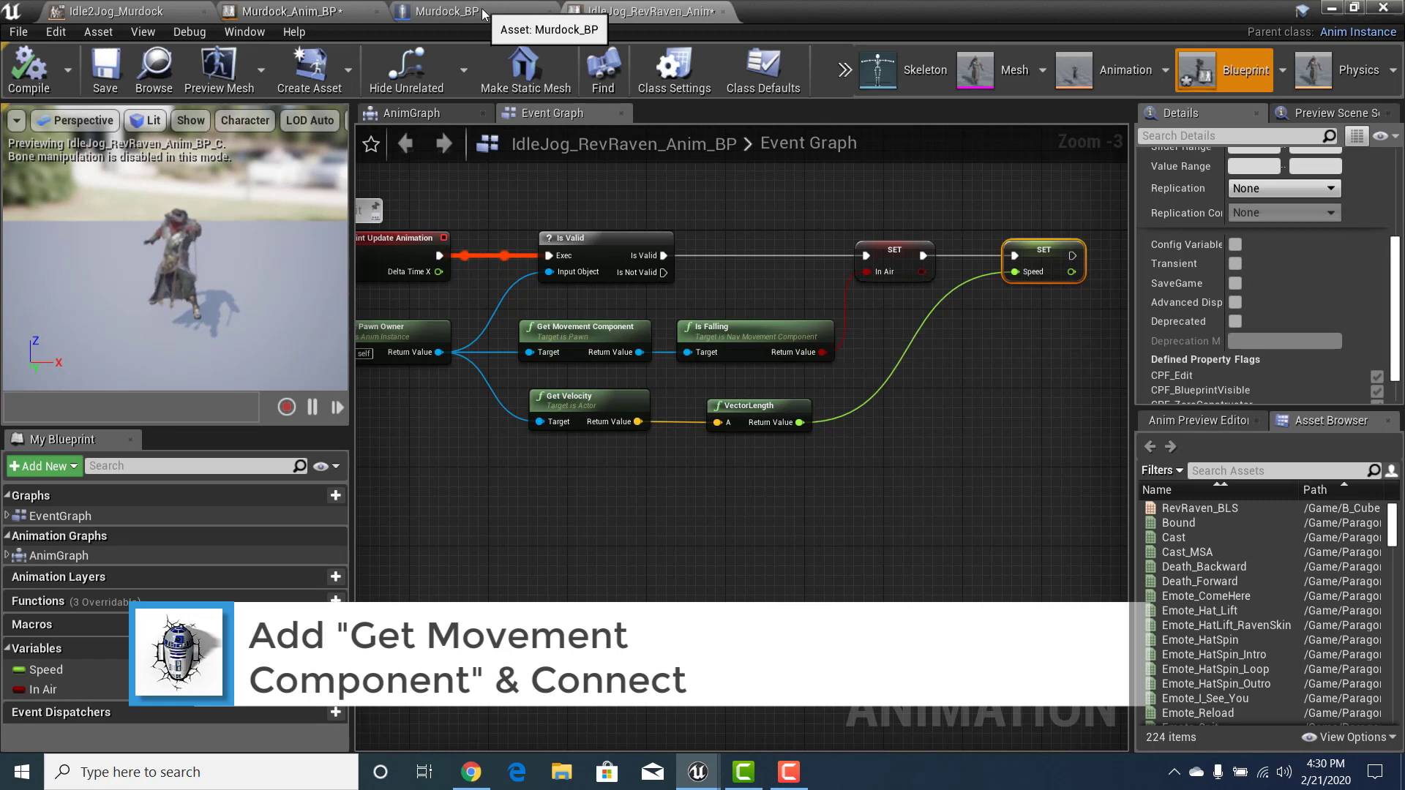
{"action": "left_click", "coordinate": [289, 11]}
Add a Get Movement Component node fed by Try Get Pawn Owner's Return Value and align it and Get Velocity below Is Valid
{"action": "left_click_drag", "start_coordinate": [606, 373], "coordinate": [841, 371]}
{"action": "type", "text": "get move"}
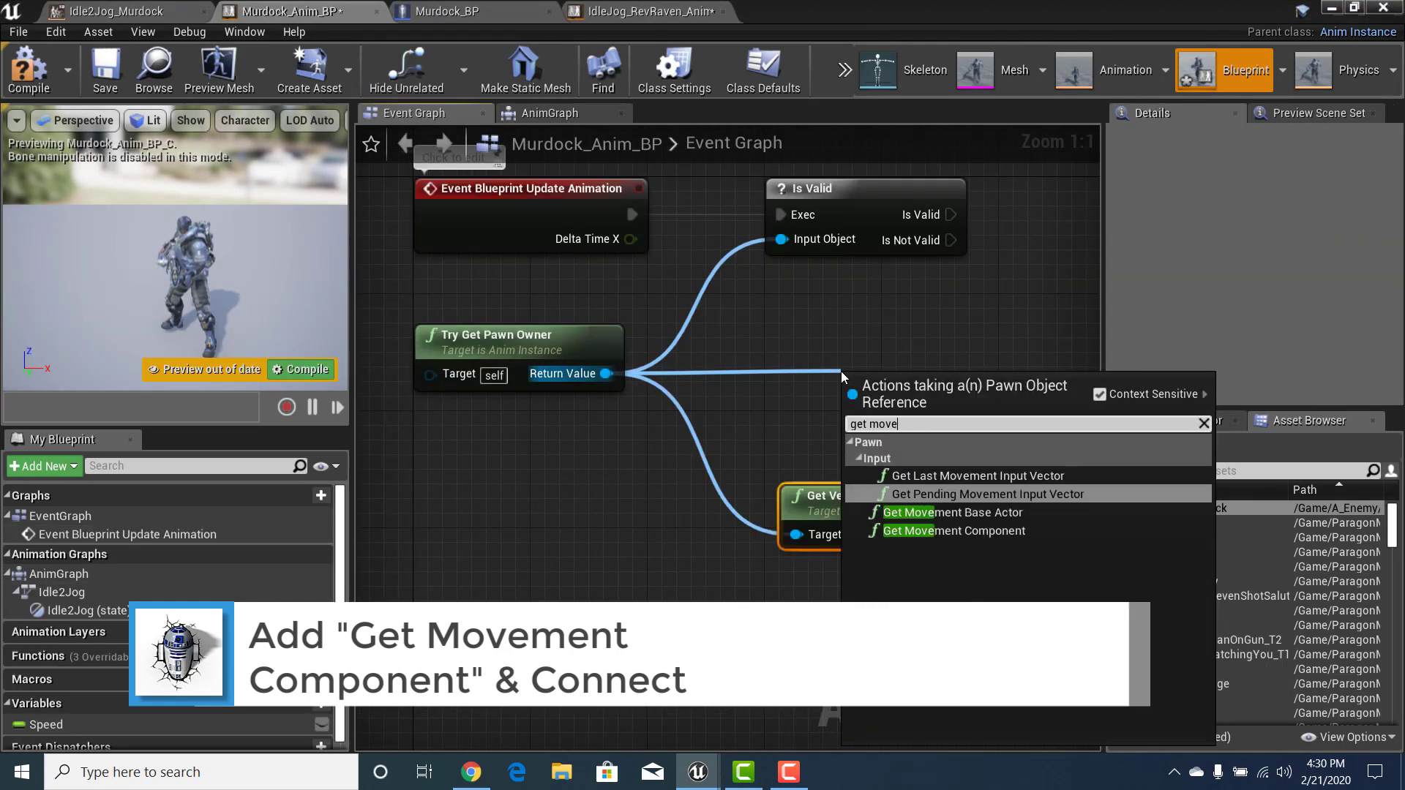
{"action": "type", "text": ",on"}
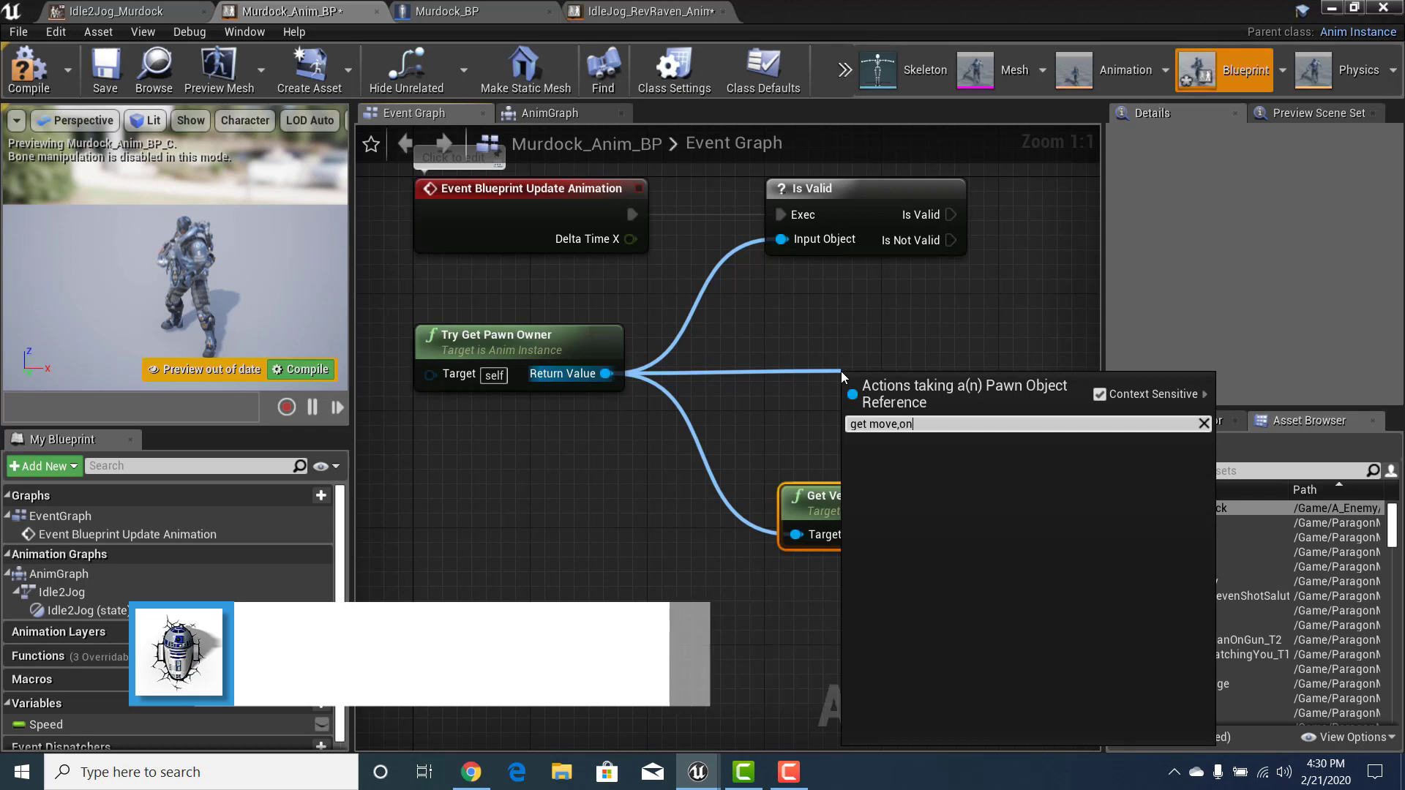
{"action": "key", "text": "BackSpace"}
{"action": "key", "text": "BackSpace"}
{"action": "key", "text": "BackSpace"}
{"action": "type", "text": "ment"}
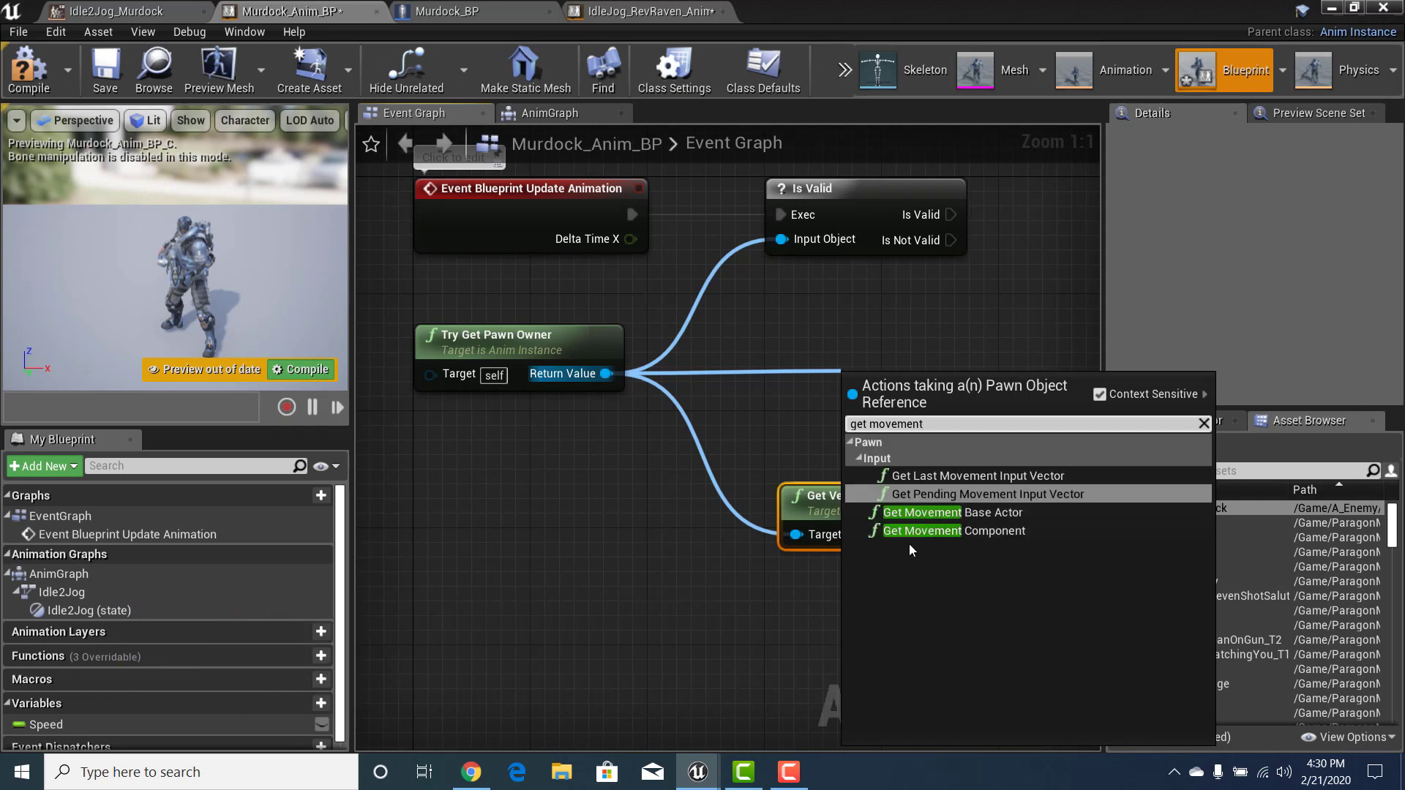
{"action": "left_click", "coordinate": [951, 531]}
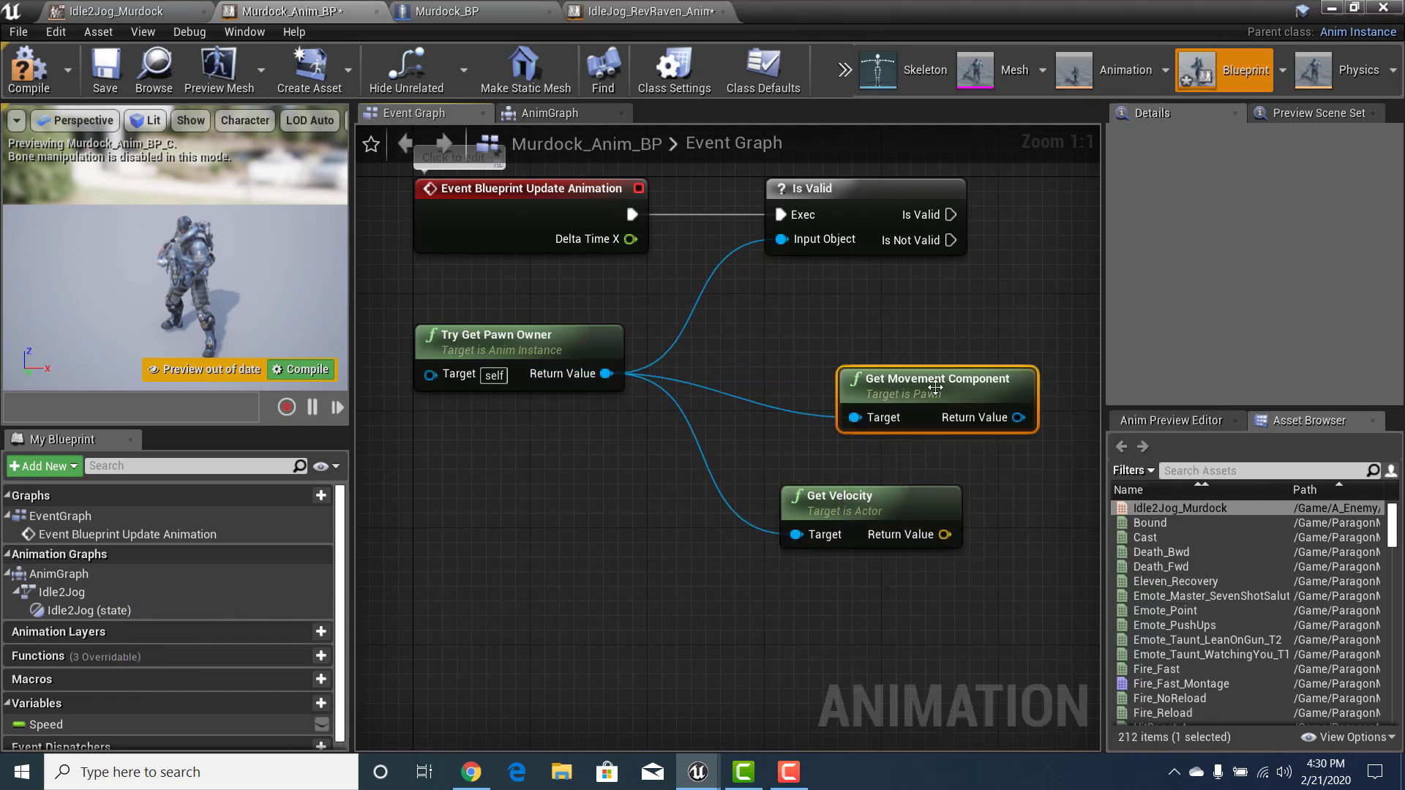
{"action": "left_click_drag", "start_coordinate": [935, 388], "coordinate": [862, 344]}
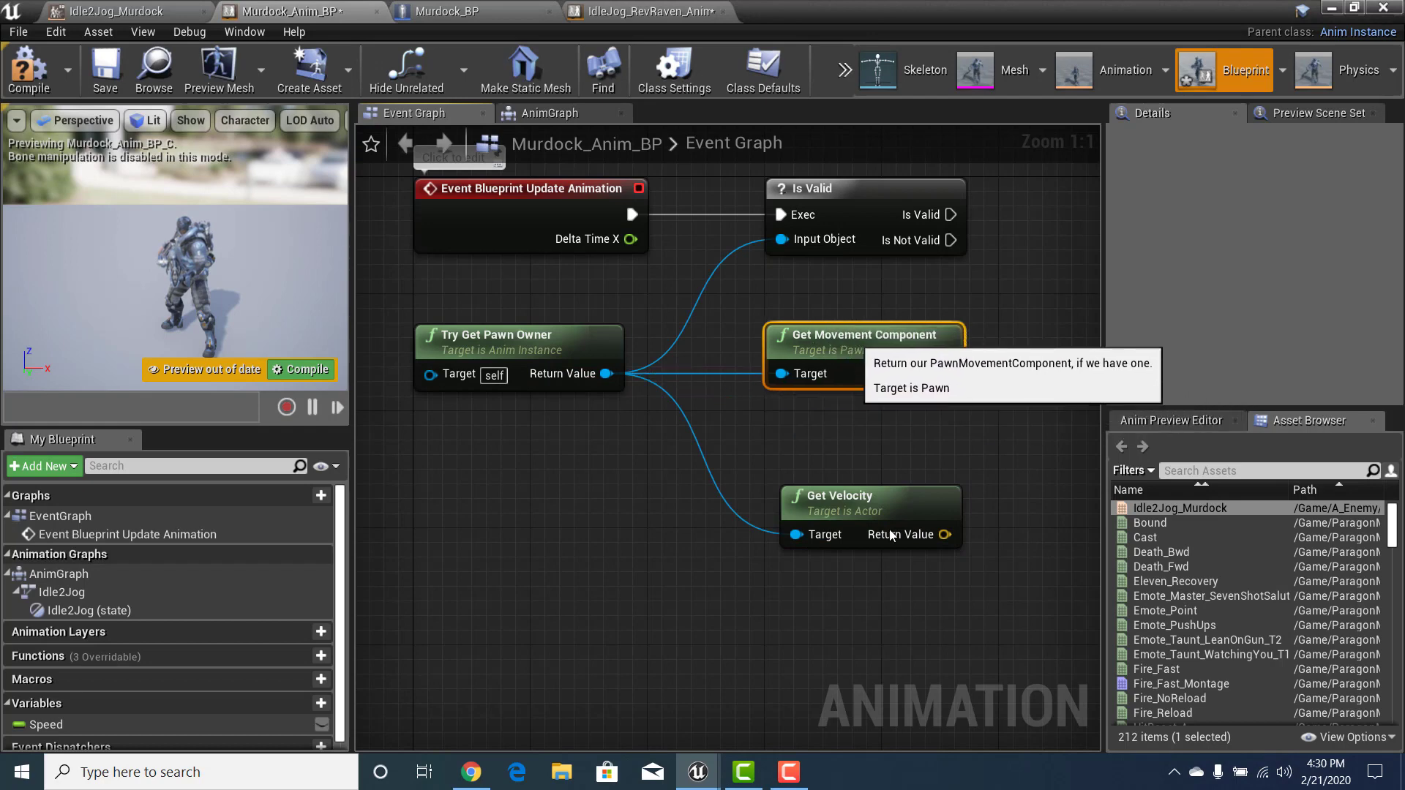
{"action": "left_click_drag", "start_coordinate": [892, 534], "coordinate": [862, 535]}
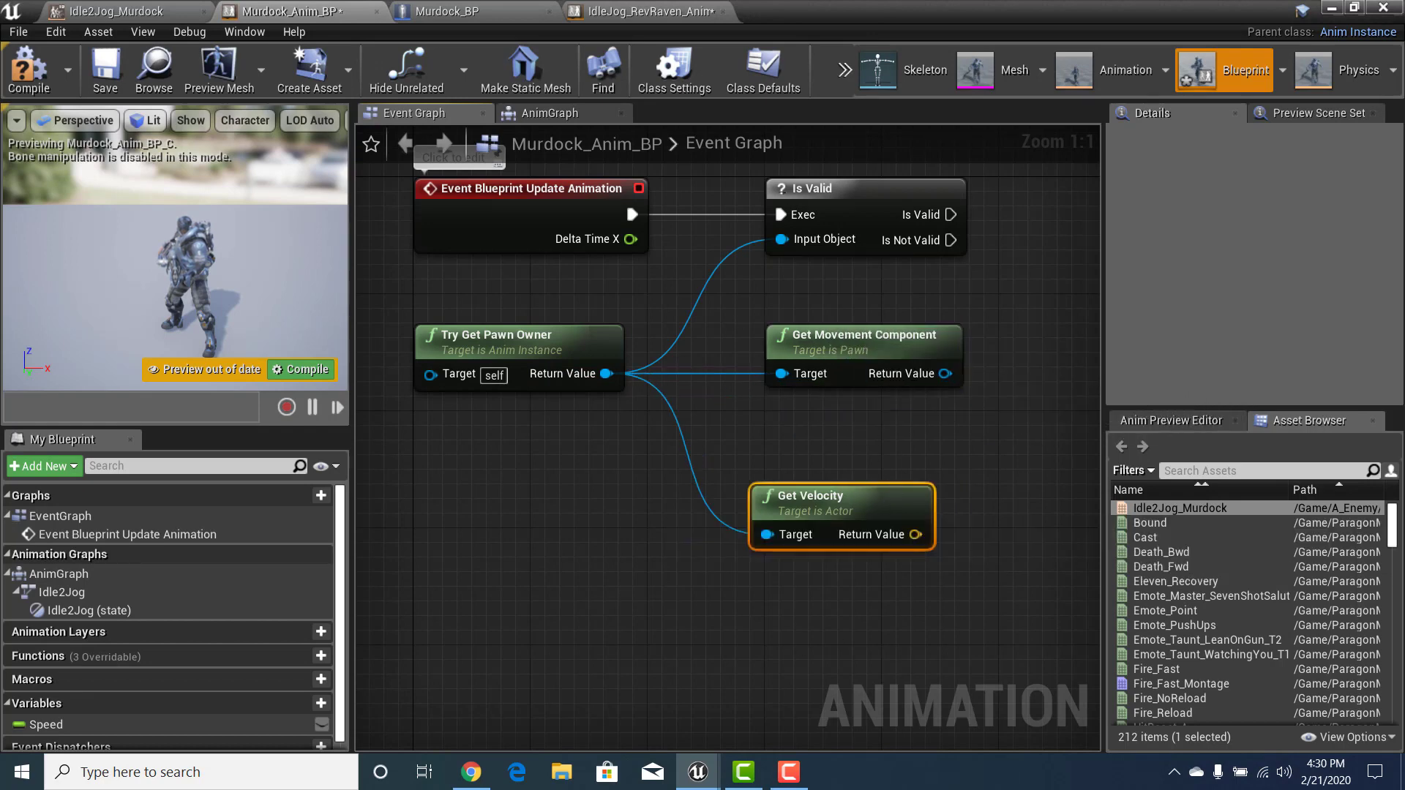
Create a new variable named InAir in the Murdock animation blueprint
{"action": "right_click_drag", "start_coordinate": [881, 355], "coordinate": [816, 358]}
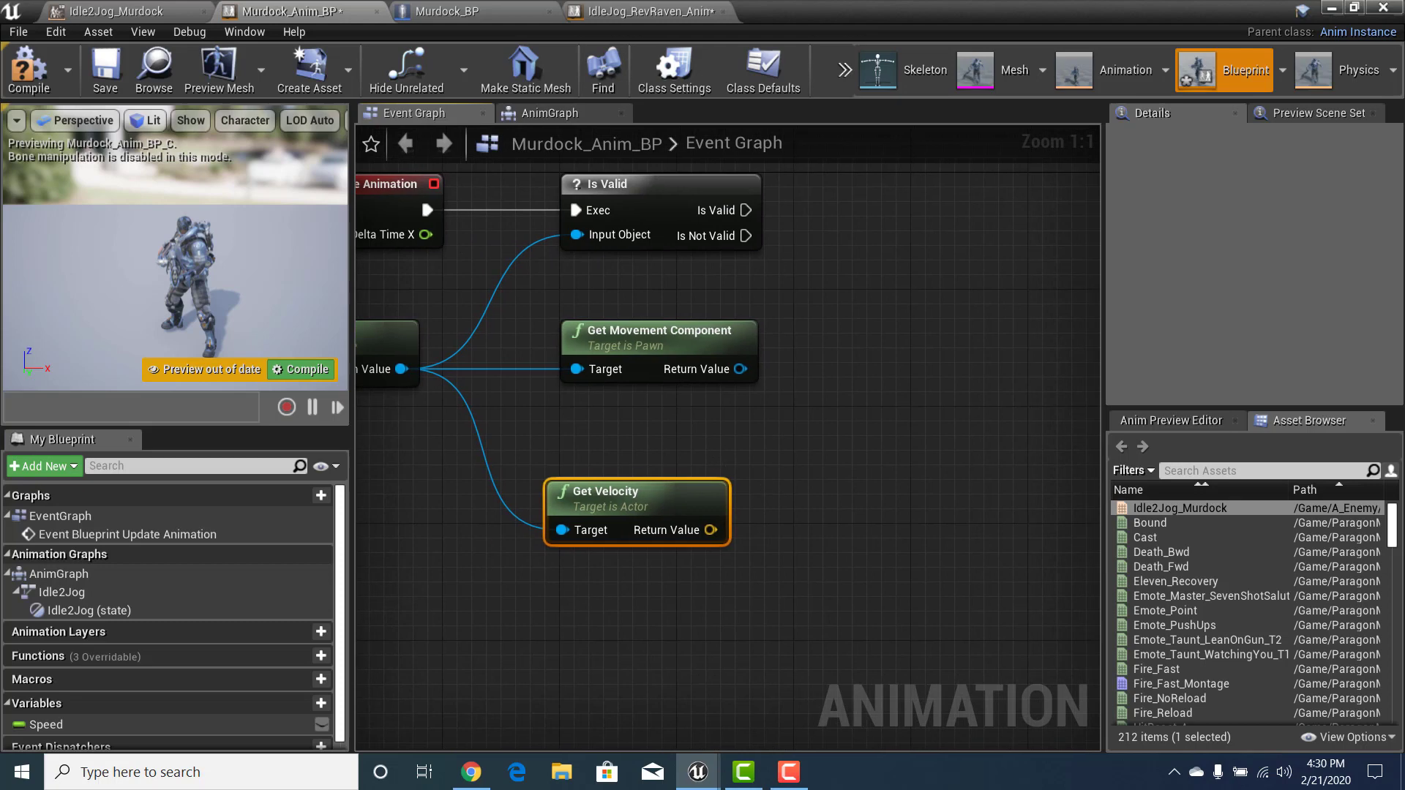
{"action": "right_click_drag", "start_coordinate": [721, 456], "coordinate": [673, 529]}
{"action": "right_click_drag", "start_coordinate": [827, 425], "coordinate": [887, 409]}
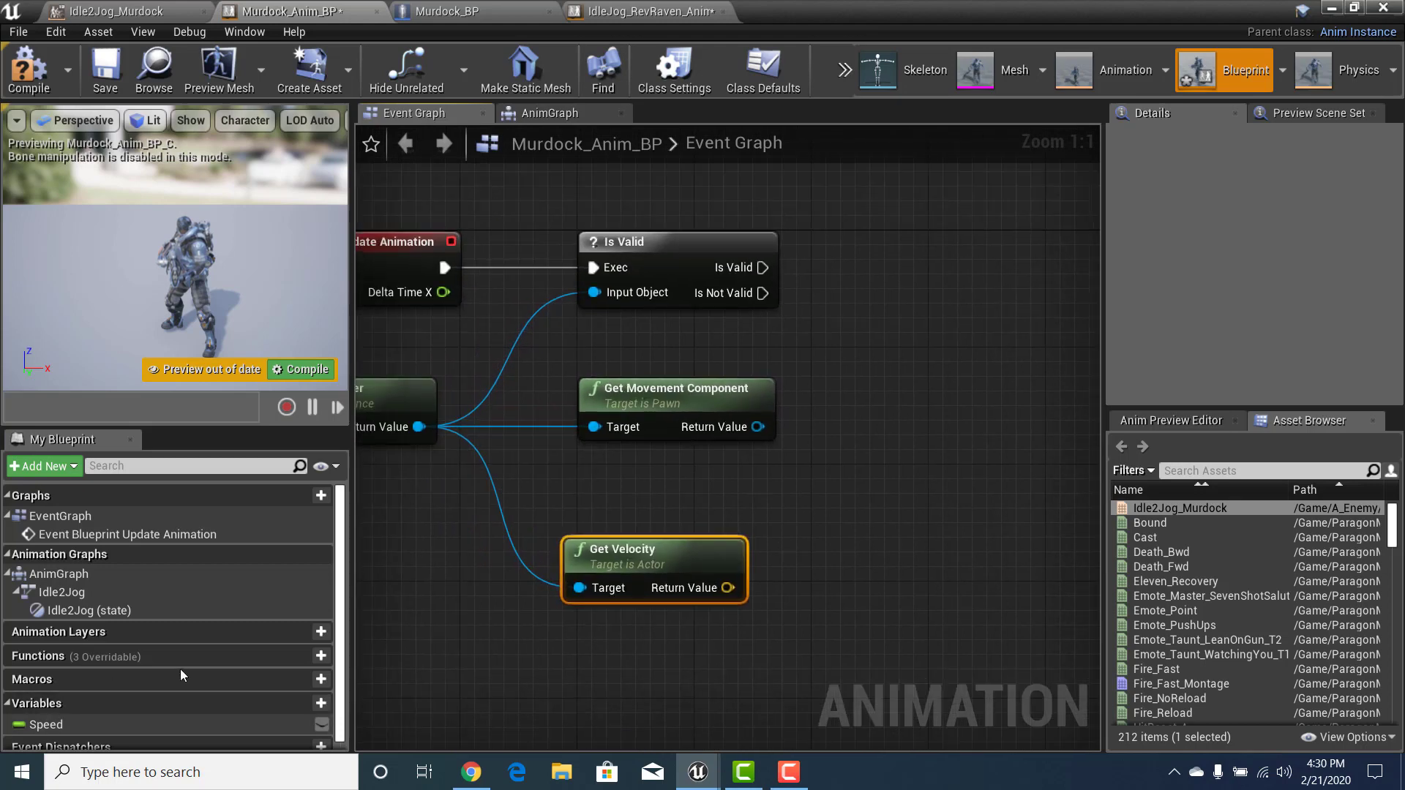
{"action": "scroll", "coordinate": [180, 668], "scroll_direction": "down", "scroll_amount": 1}
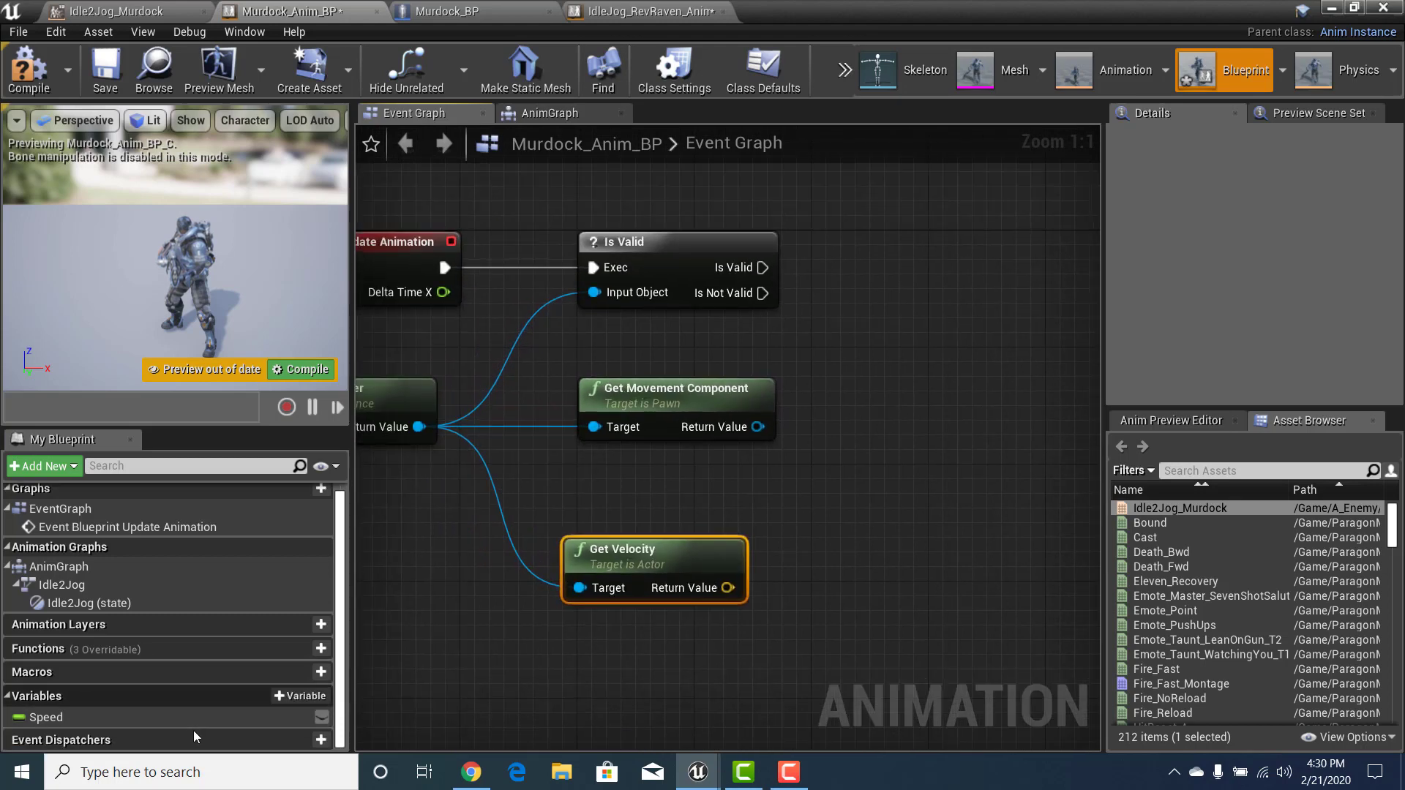
{"action": "left_click", "coordinate": [320, 698]}
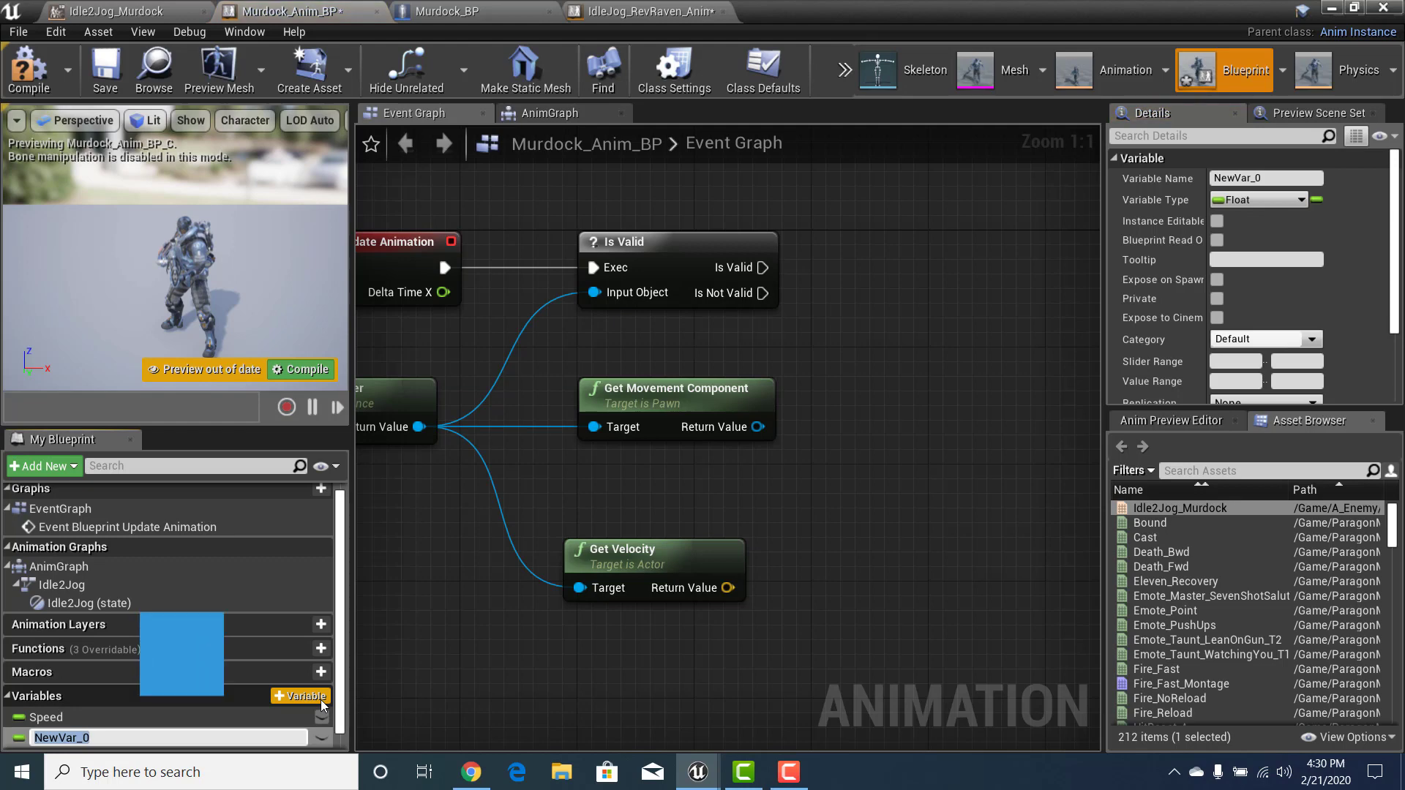
{"action": "type", "text": "Is"}
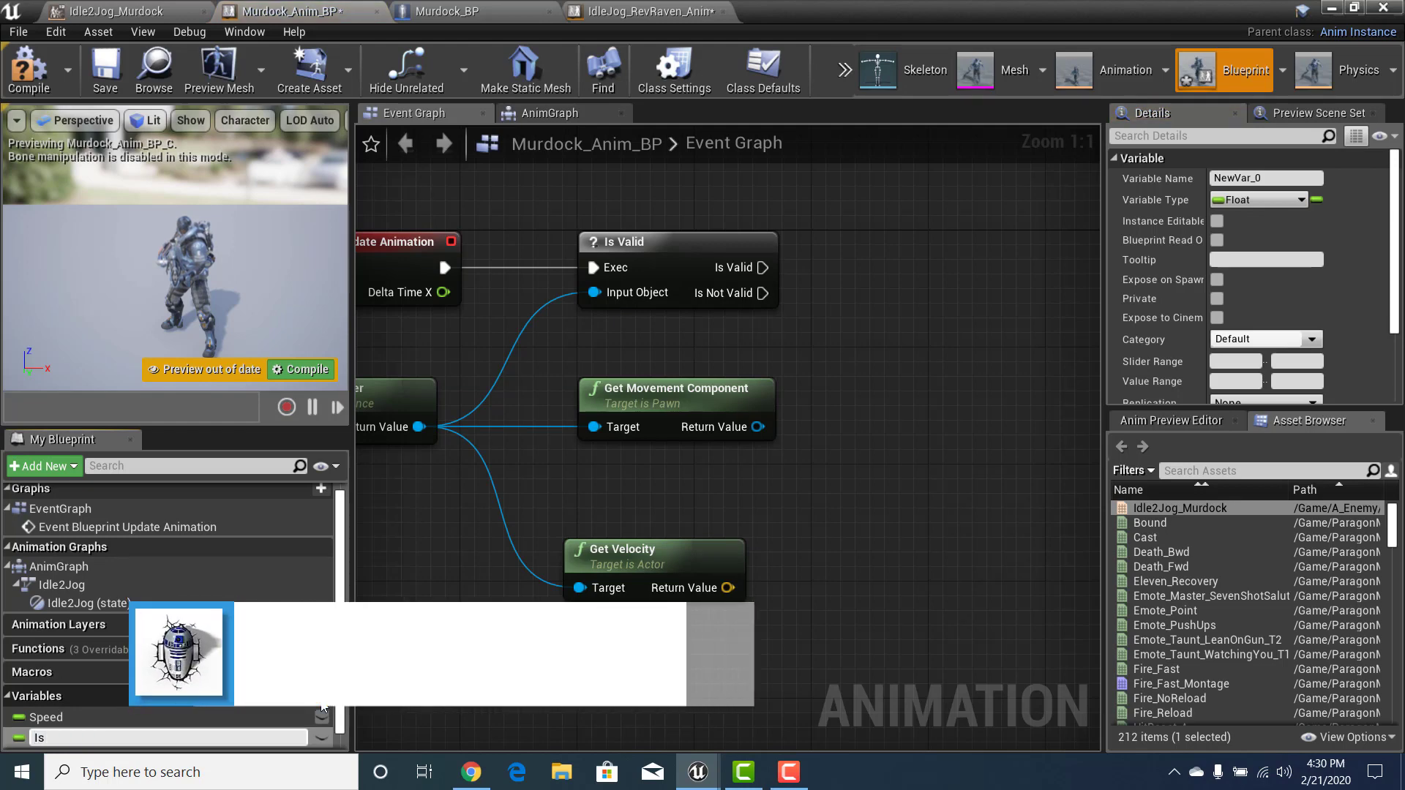
{"action": "type", "text": "F"}
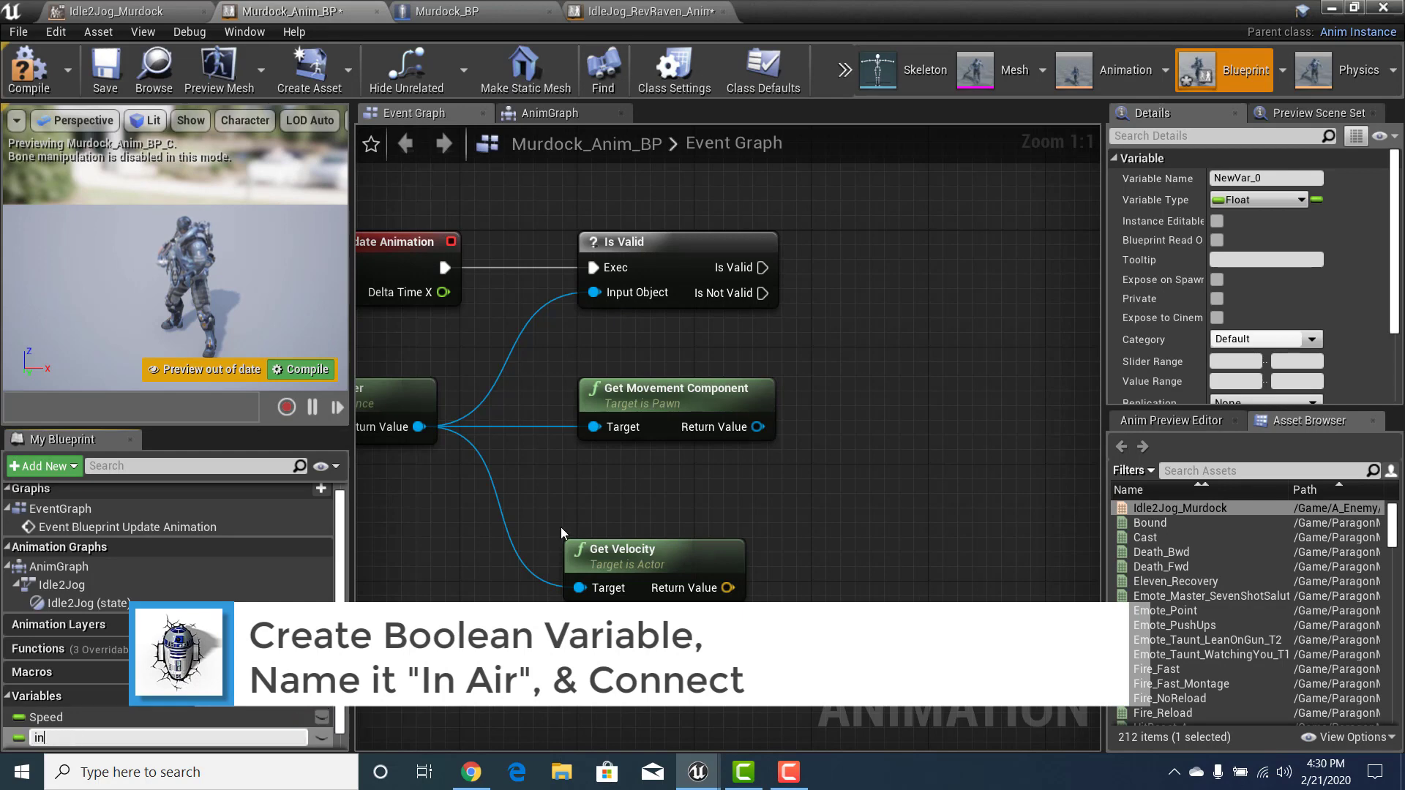
{"action": "key", "text": "BackSpace"}
{"action": "key", "text": "BackSpace"}
{"action": "type", "text": "IN"}
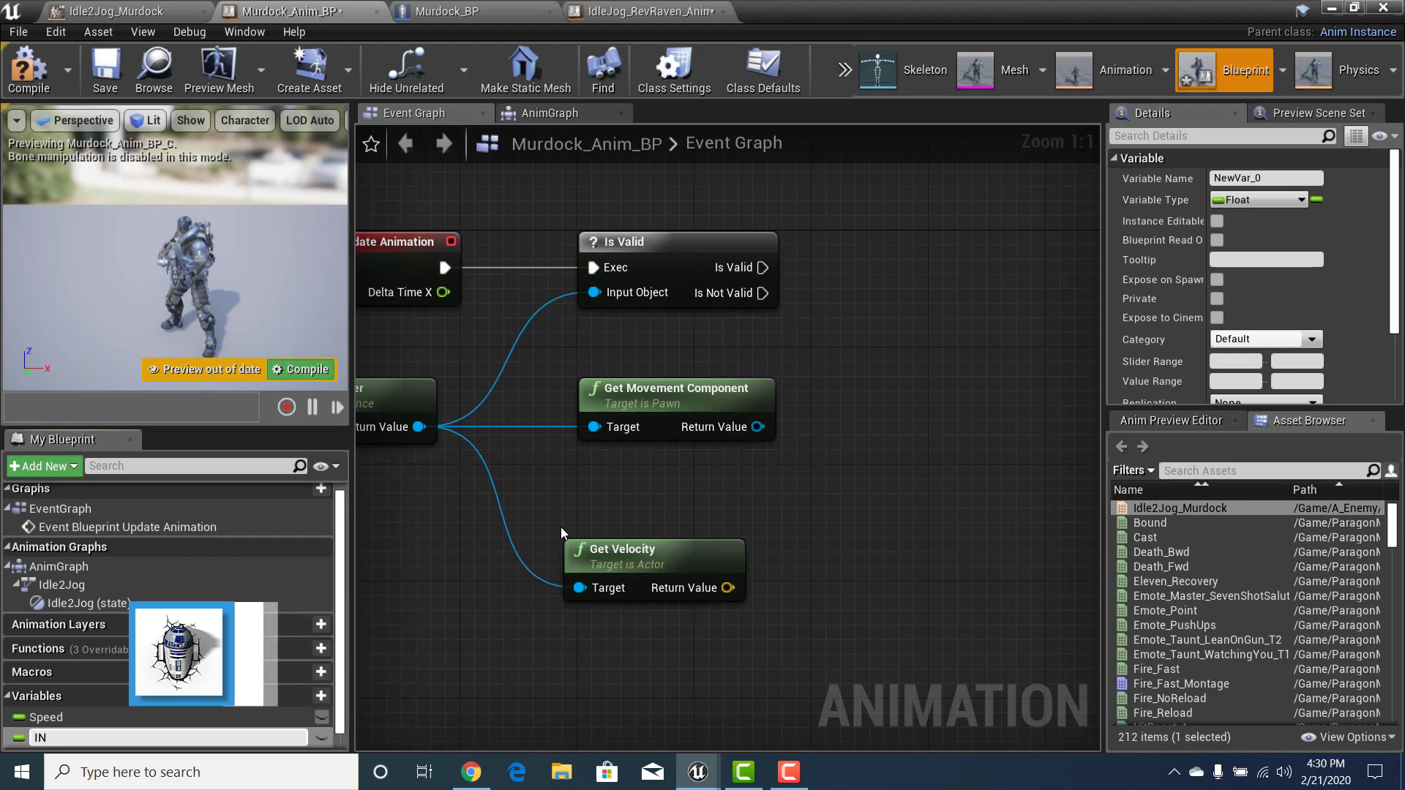
{"action": "key", "text": "BackSpace"}
{"action": "type", "text": "n"}
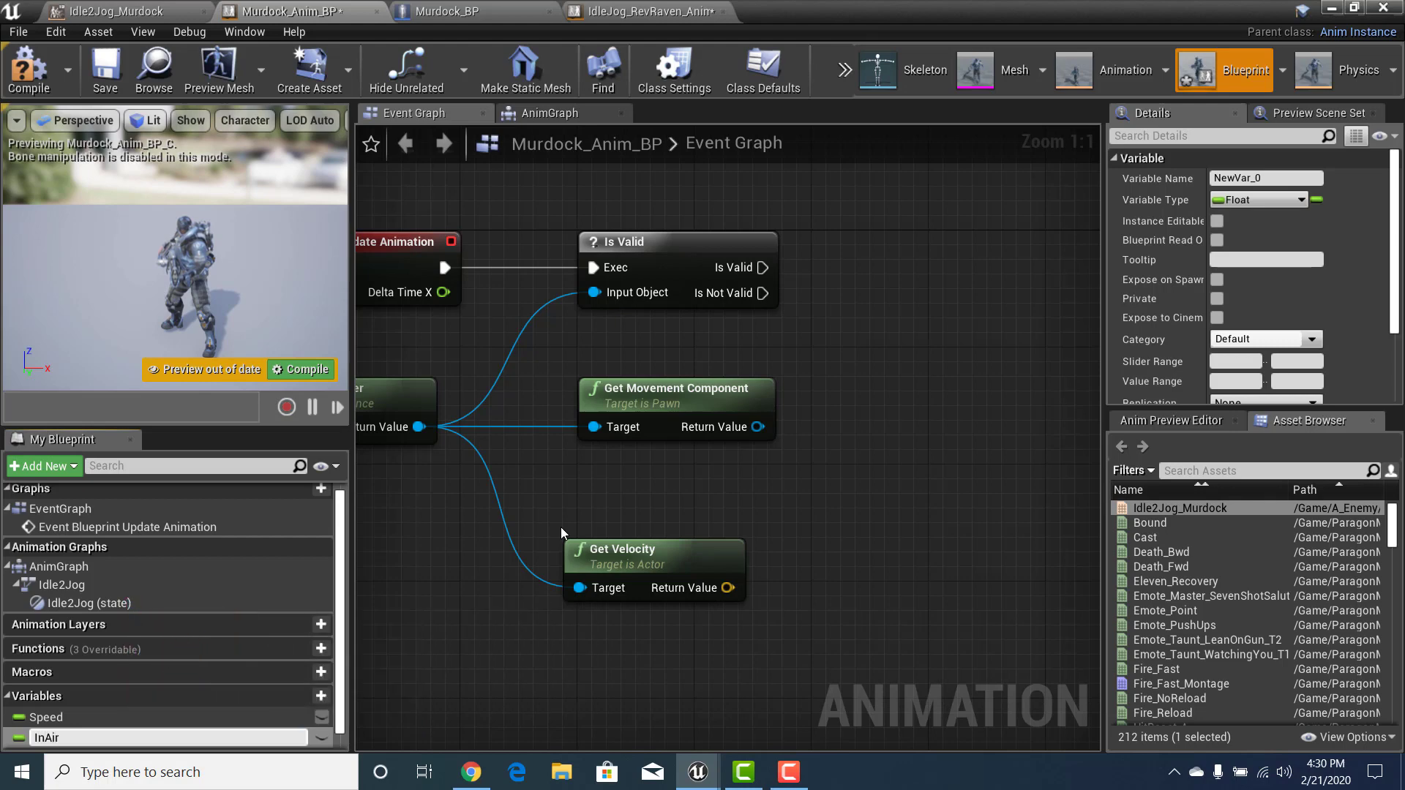
{"action": "type", "text": "Air"}
{"action": "key", "text": "Return"}
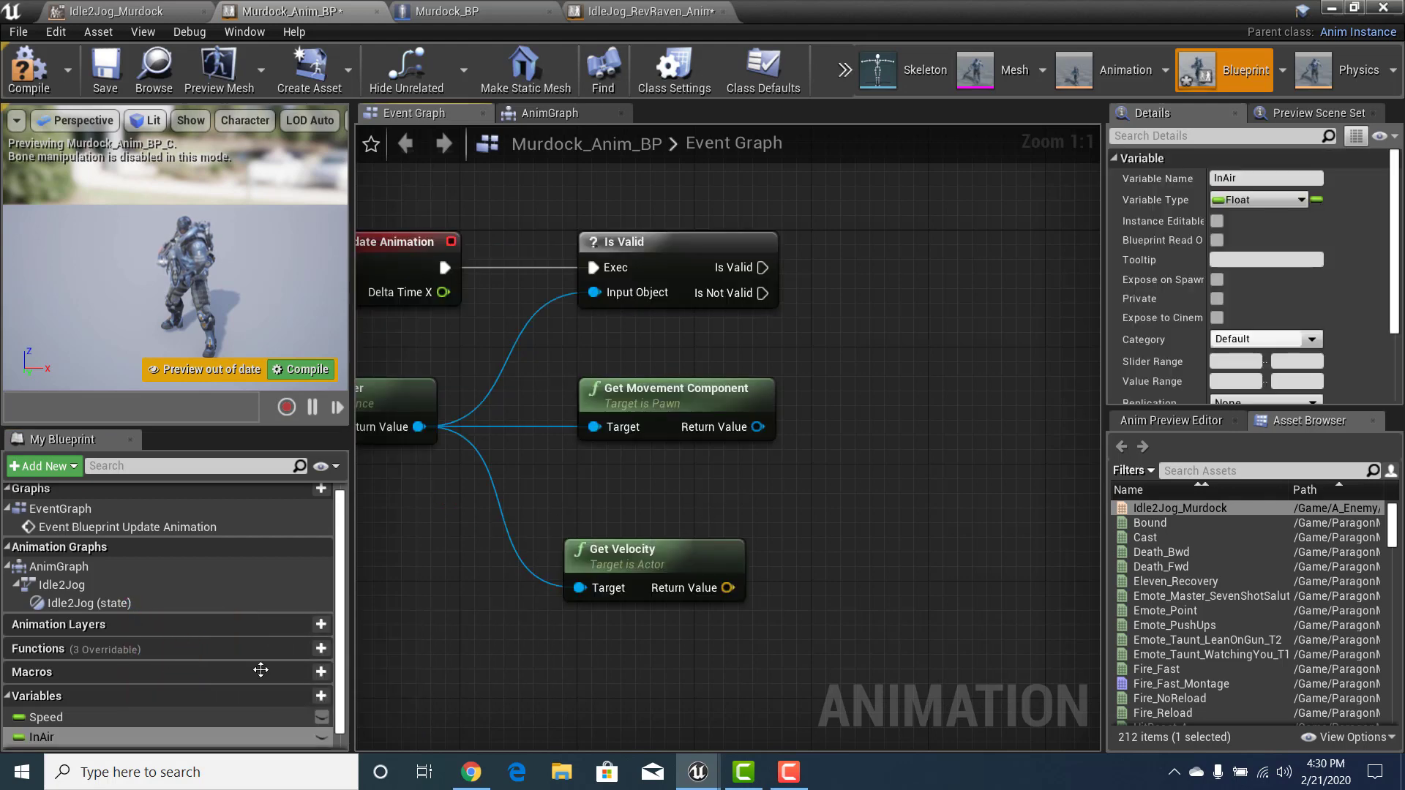
Change the InAir variable's type to Boolean
{"action": "left_click", "coordinate": [129, 740]}
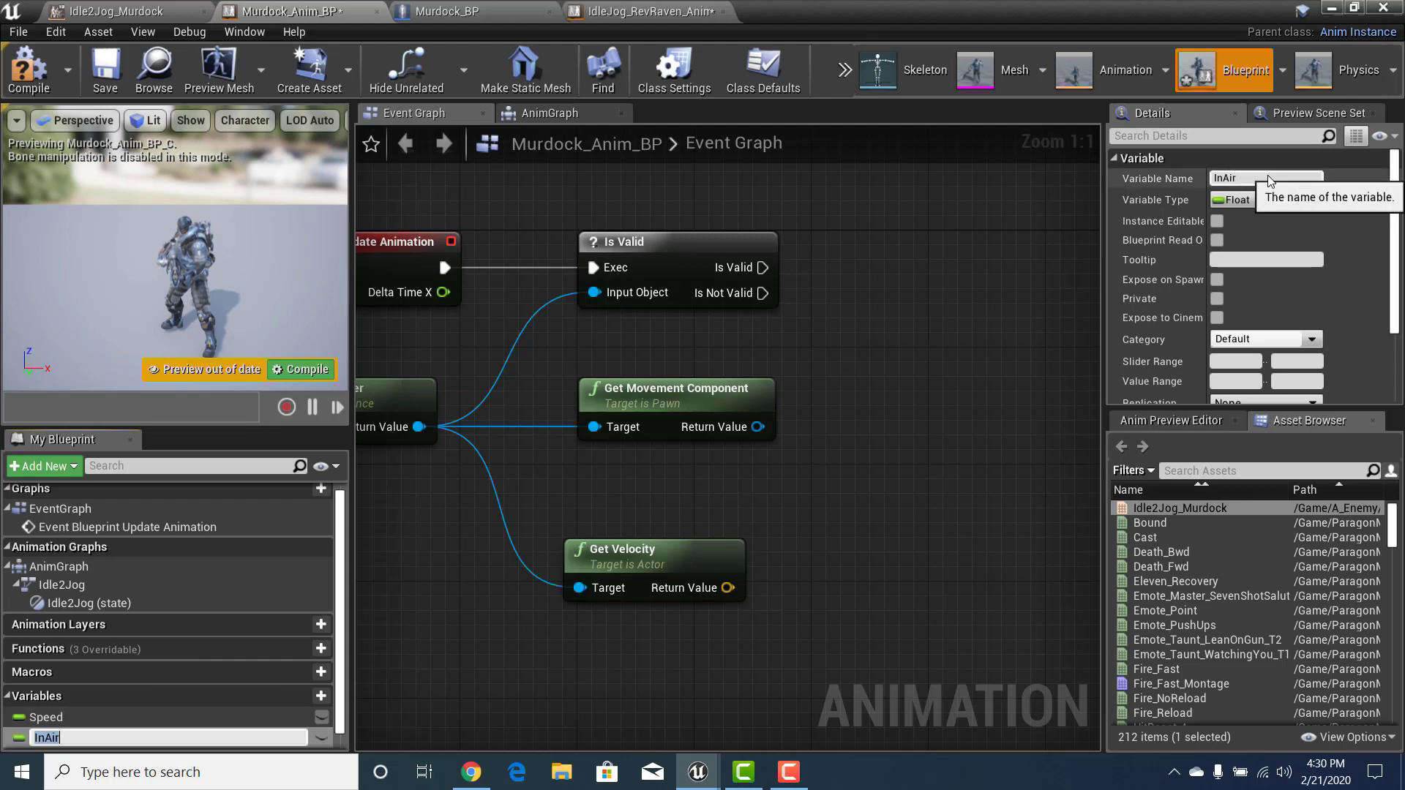
{"action": "left_click", "coordinate": [1244, 199]}
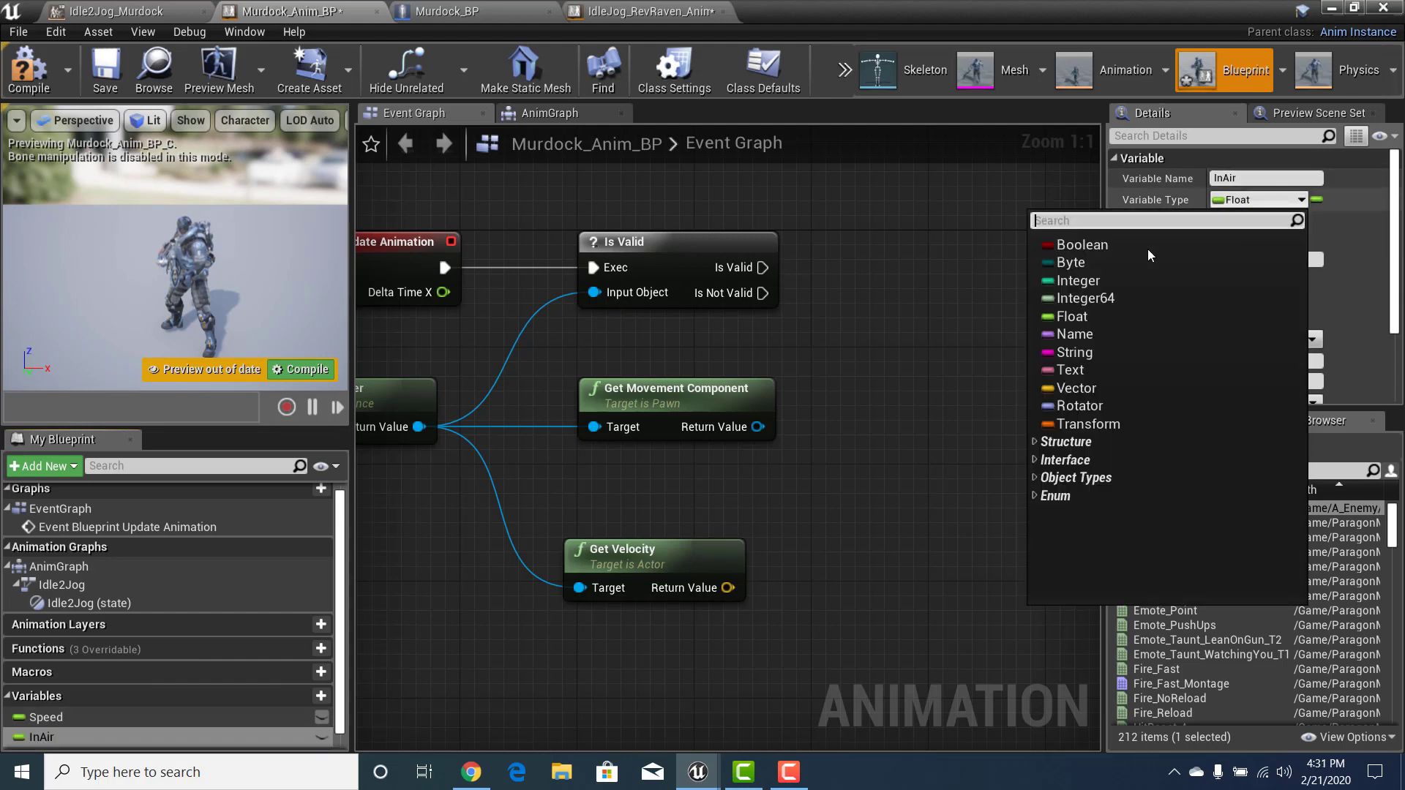
{"action": "left_click", "coordinate": [1115, 249]}
Add a Set InAir node, execute it from the Is Valid output, and align it with the Is Valid node
{"action": "right_click_drag", "start_coordinate": [932, 376], "coordinate": [822, 375]}
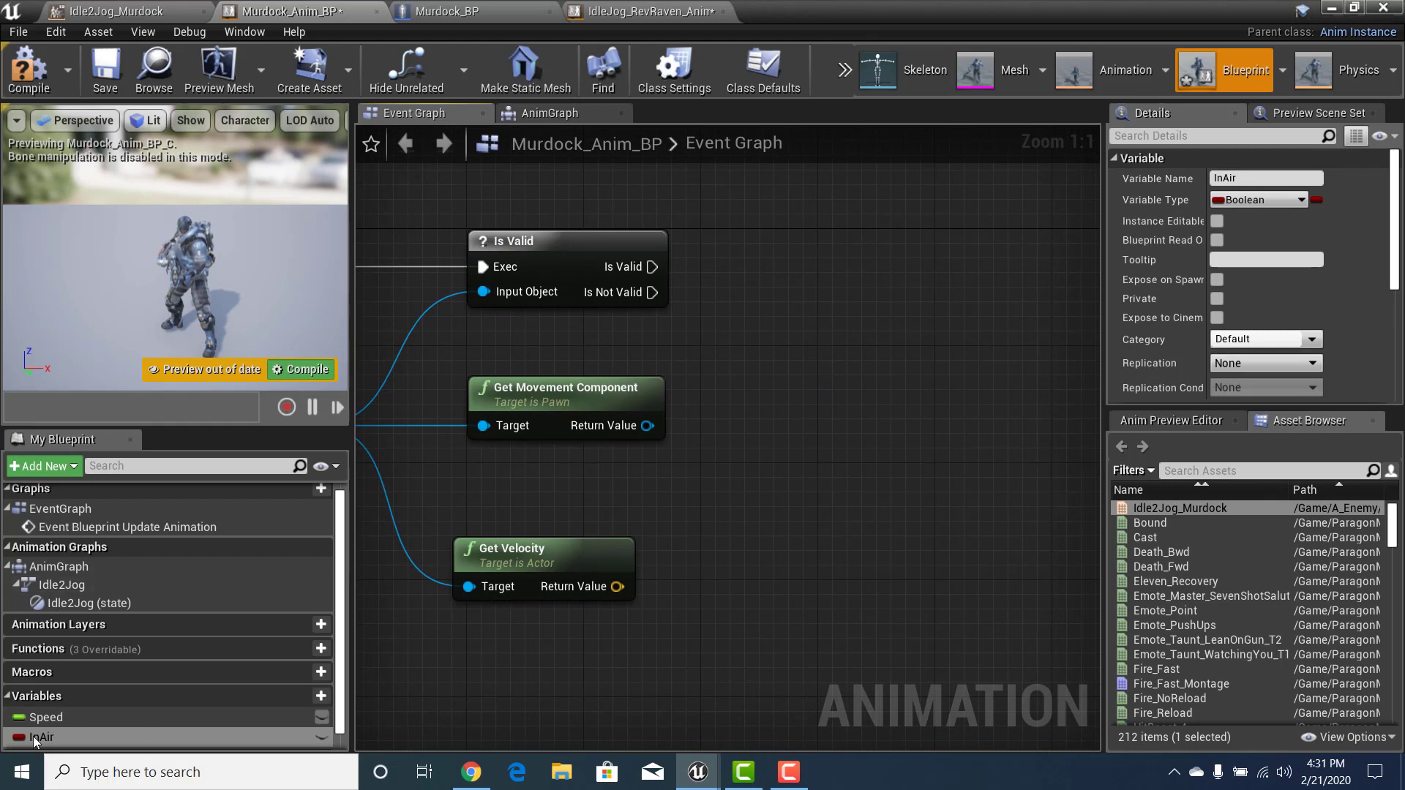
{"action": "left_click_drag", "start_coordinate": [33, 736], "coordinate": [851, 248]}
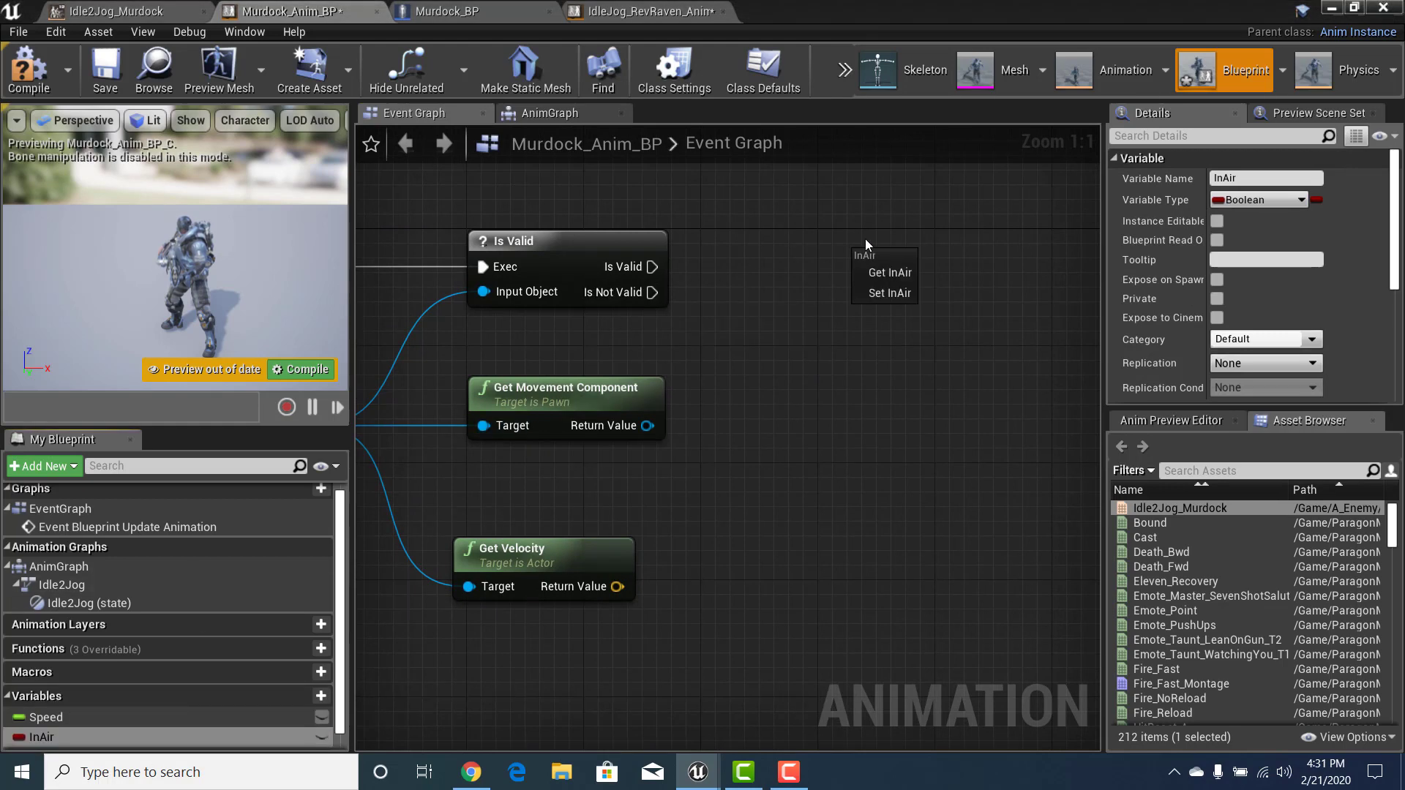
{"action": "left_click", "coordinate": [888, 292]}
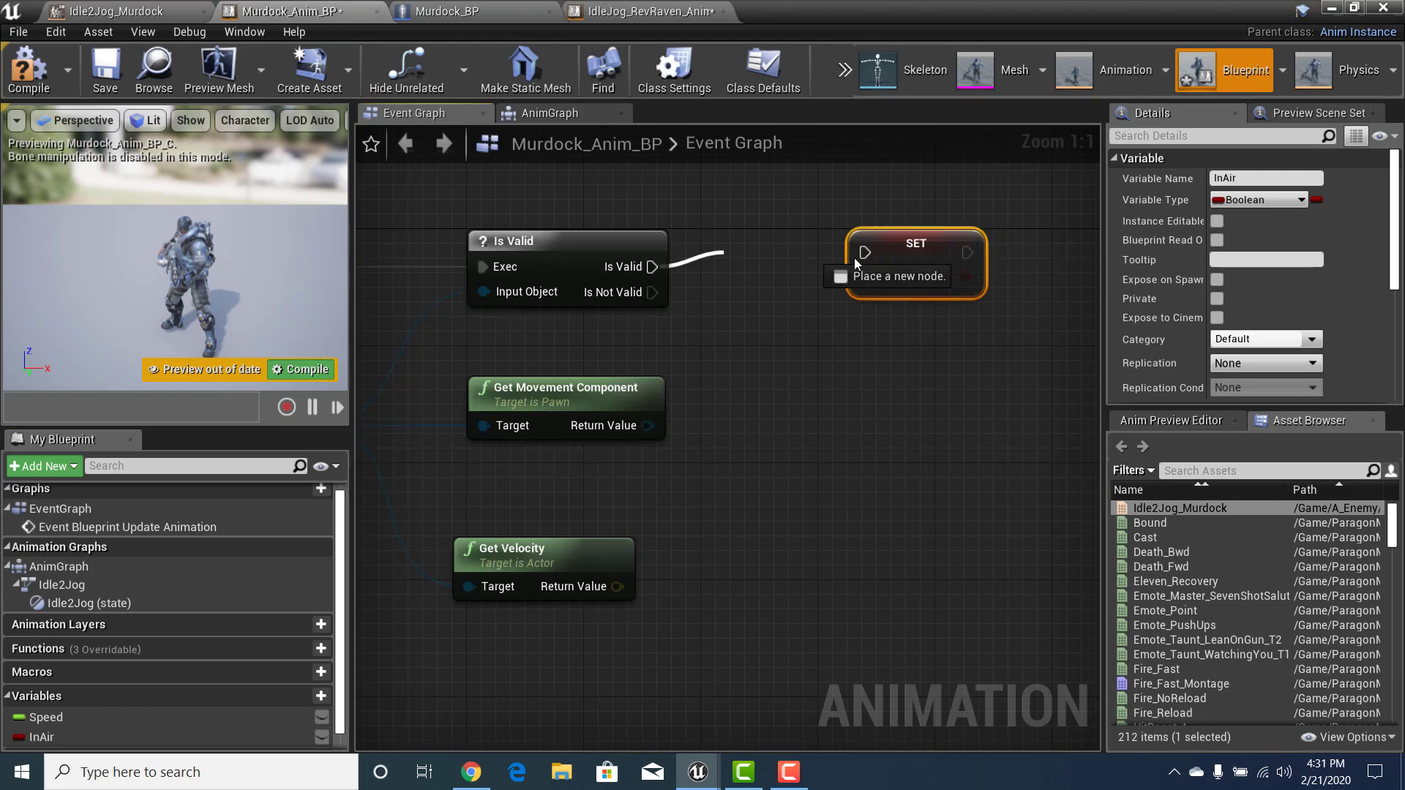
{"action": "left_click_drag", "start_coordinate": [854, 258], "coordinate": [976, 258]}
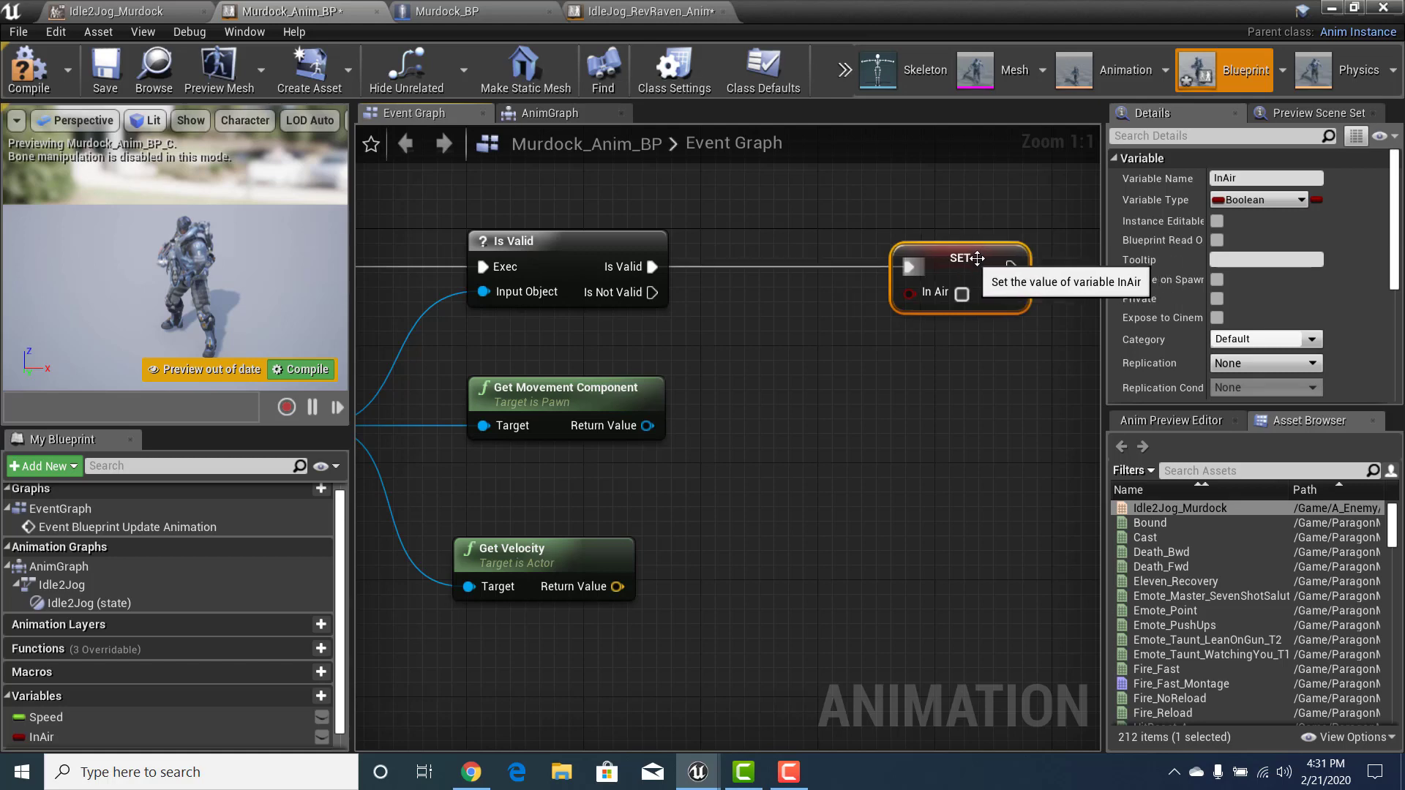
Add a Set Speed node executed after Set InAir and line it up in the same row
{"action": "right_click_drag", "start_coordinate": [1033, 366], "coordinate": [879, 372]}
{"action": "right_click_drag", "start_coordinate": [803, 306], "coordinate": [707, 306]}
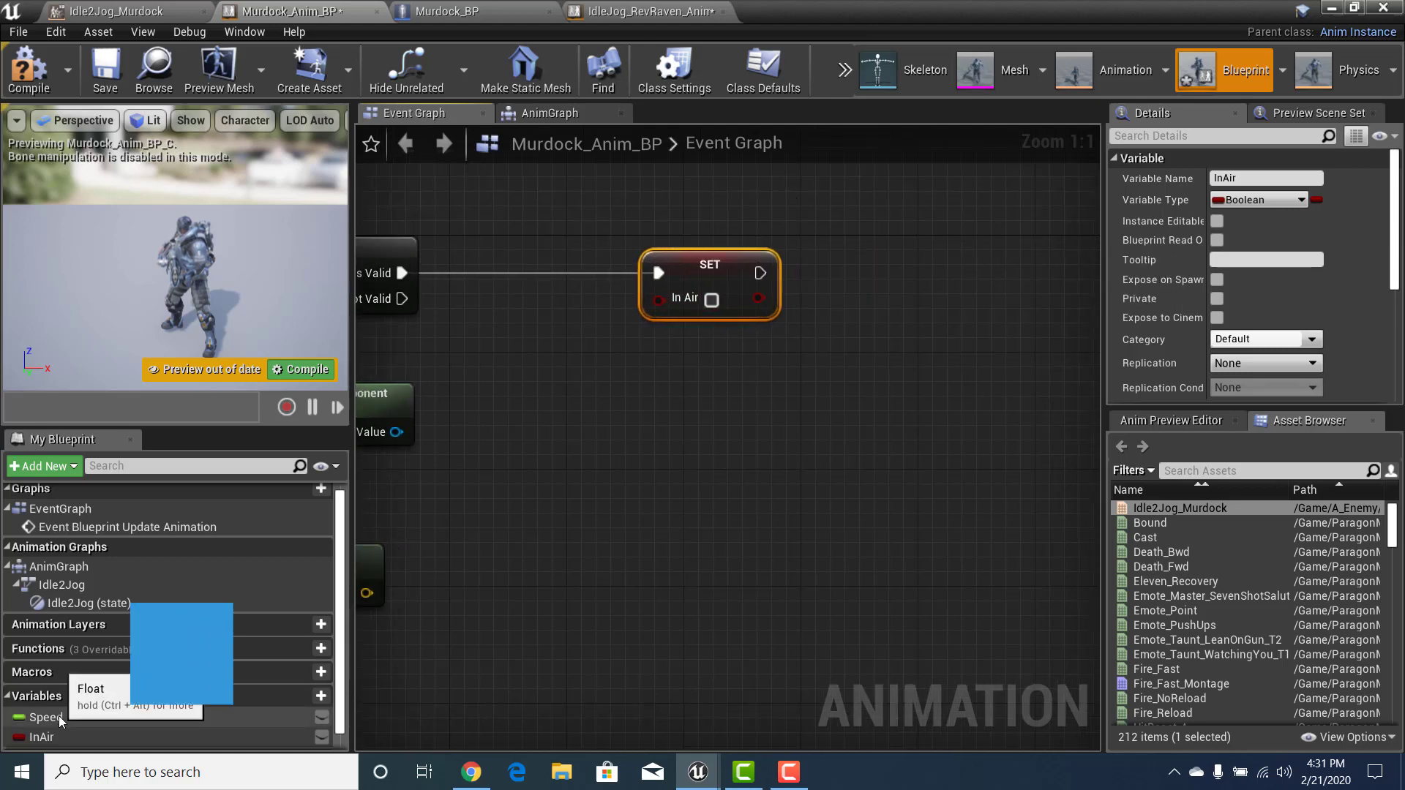
{"action": "left_click_drag", "start_coordinate": [58, 715], "coordinate": [912, 266]}
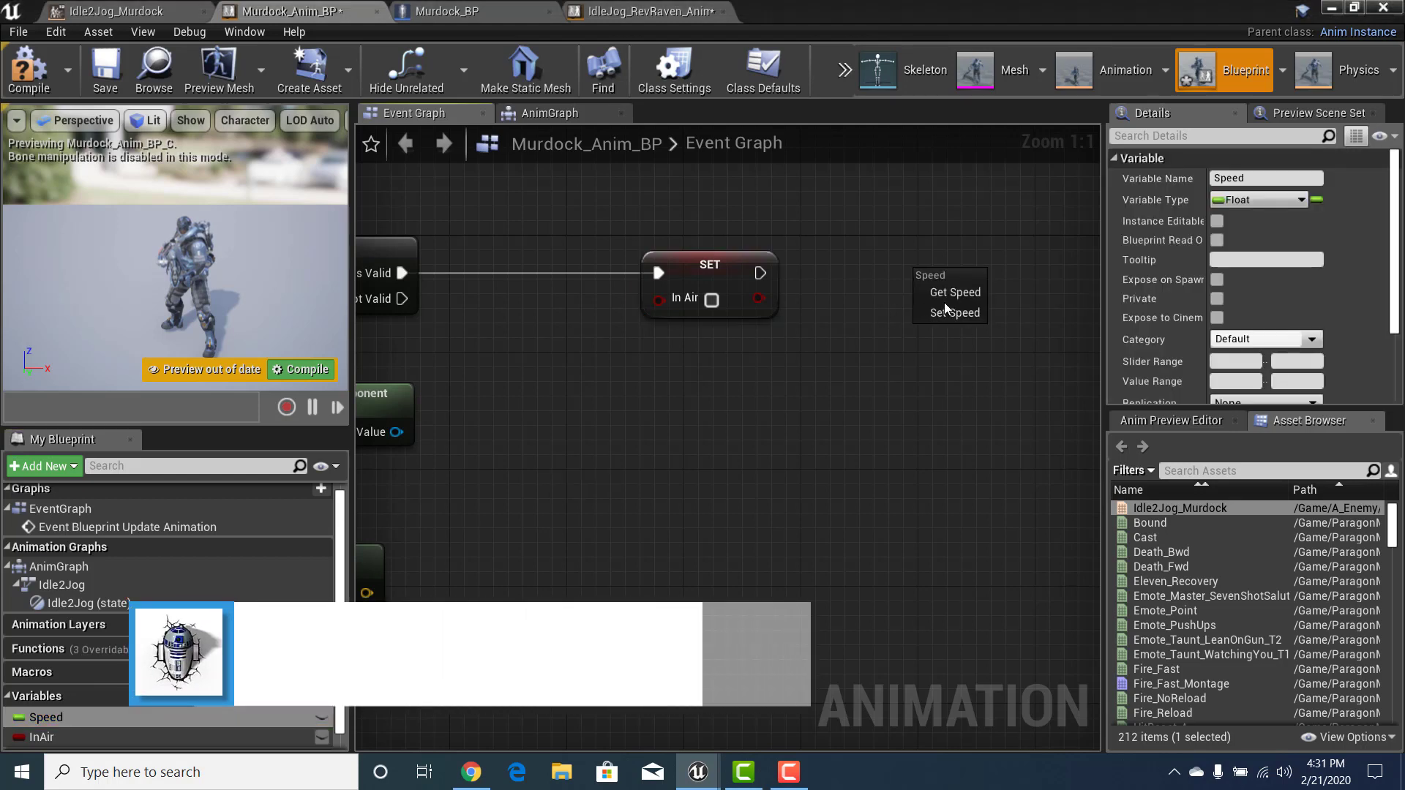
{"action": "left_click", "coordinate": [952, 314]}
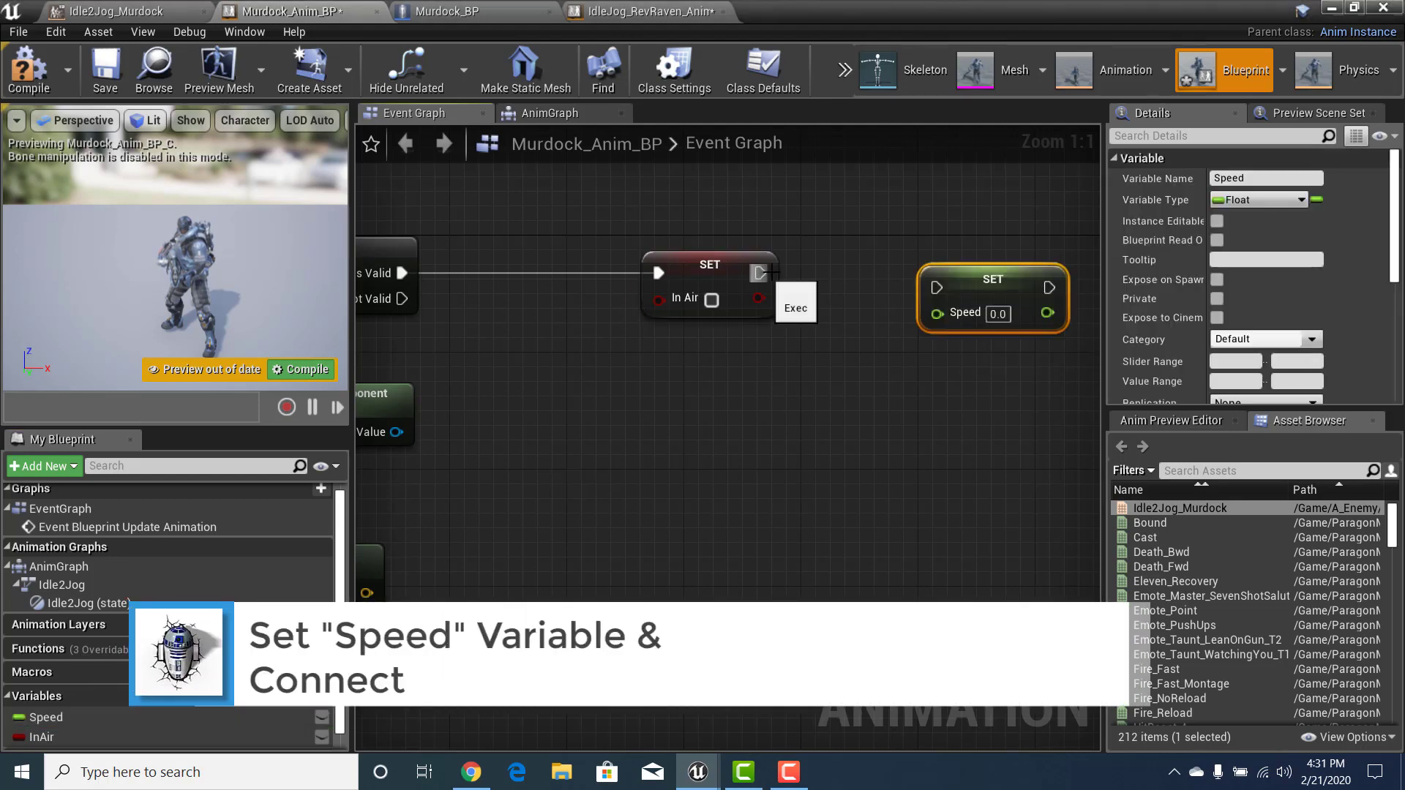
{"action": "left_click_drag", "start_coordinate": [761, 272], "coordinate": [942, 265]}
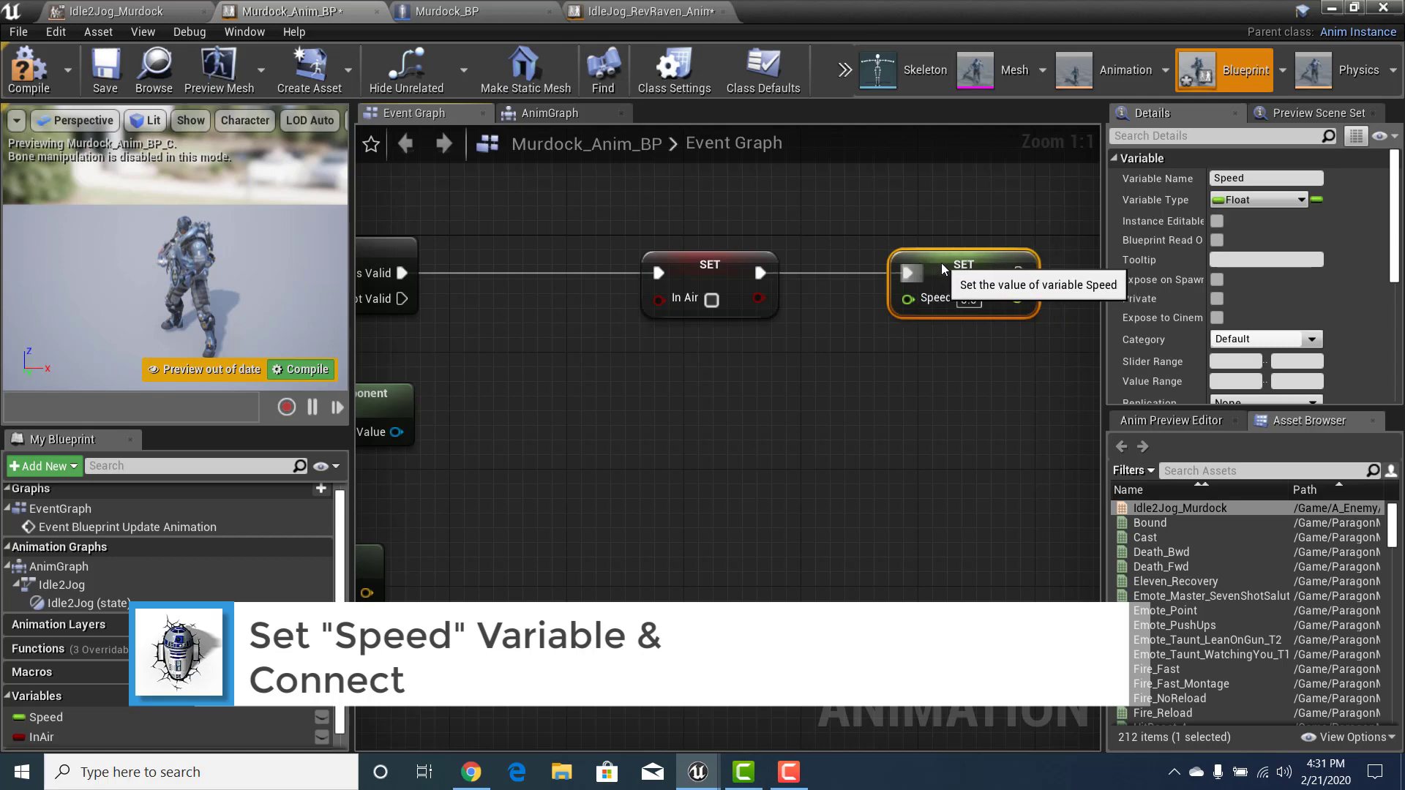
Add an Is Falling node fed by Get Movement Component and connect its Return Value to the In Air input of Set InAir
{"action": "right_click_drag", "start_coordinate": [663, 450], "coordinate": [810, 462]}
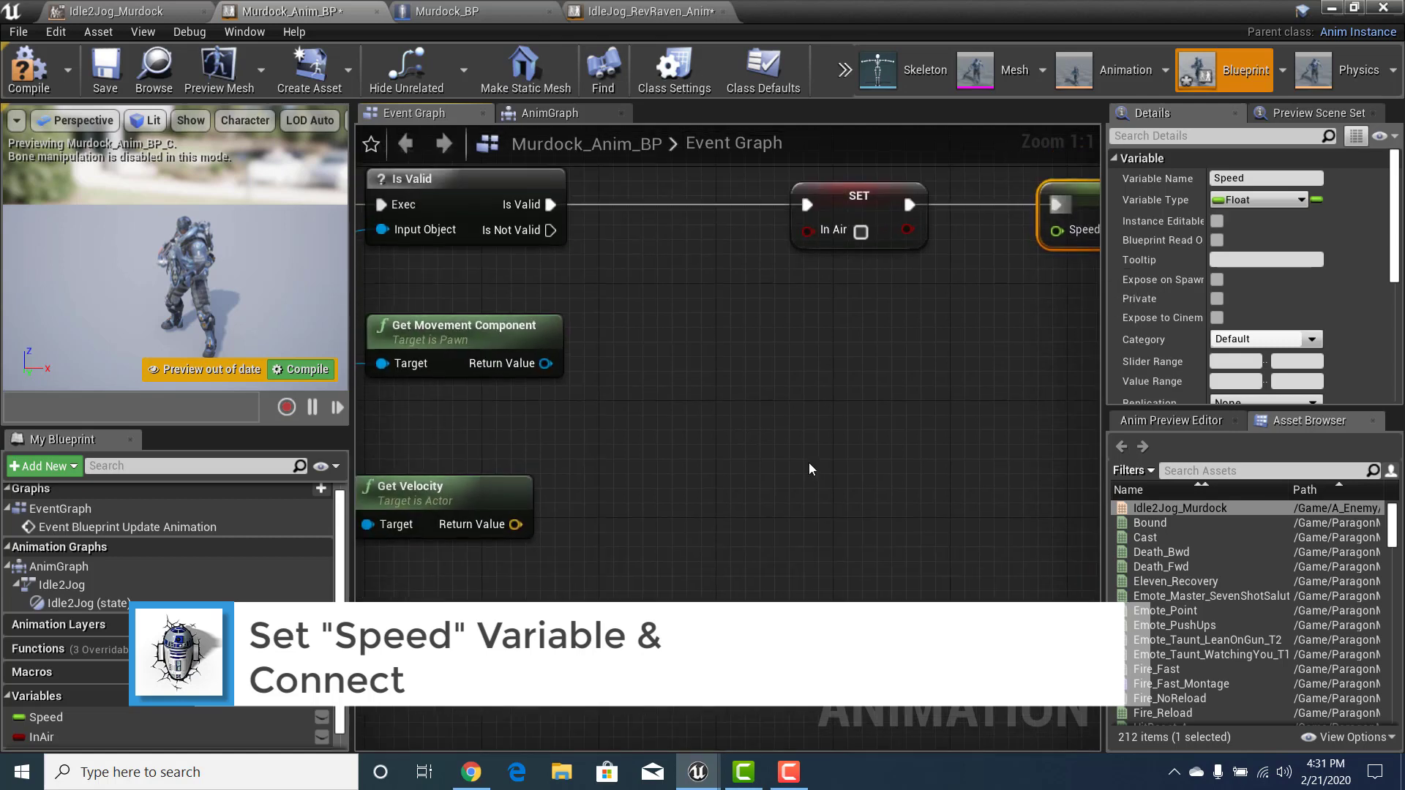
{"action": "scroll", "coordinate": [809, 463], "scroll_direction": "down", "scroll_amount": 2}
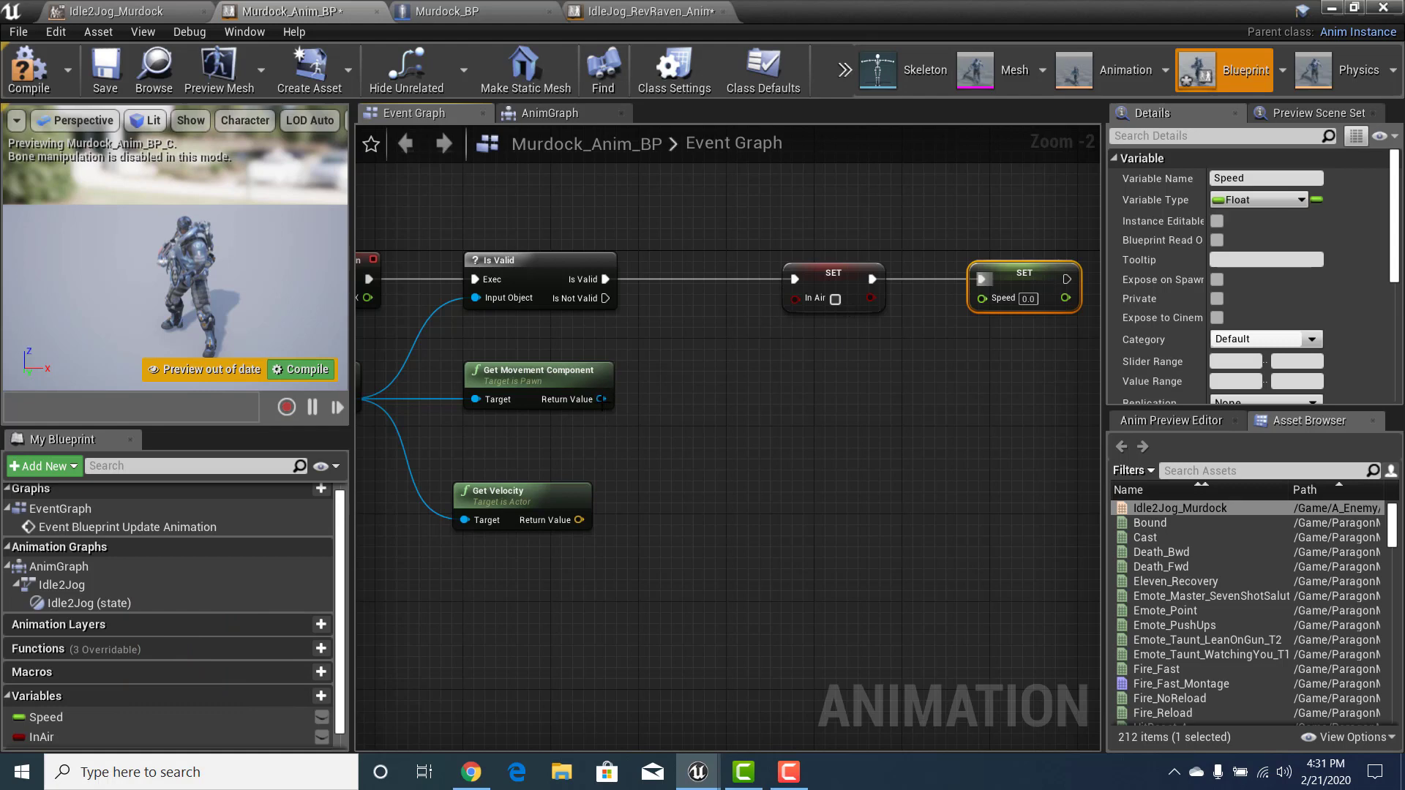
{"action": "left_click_drag", "start_coordinate": [601, 399], "coordinate": [657, 401]}
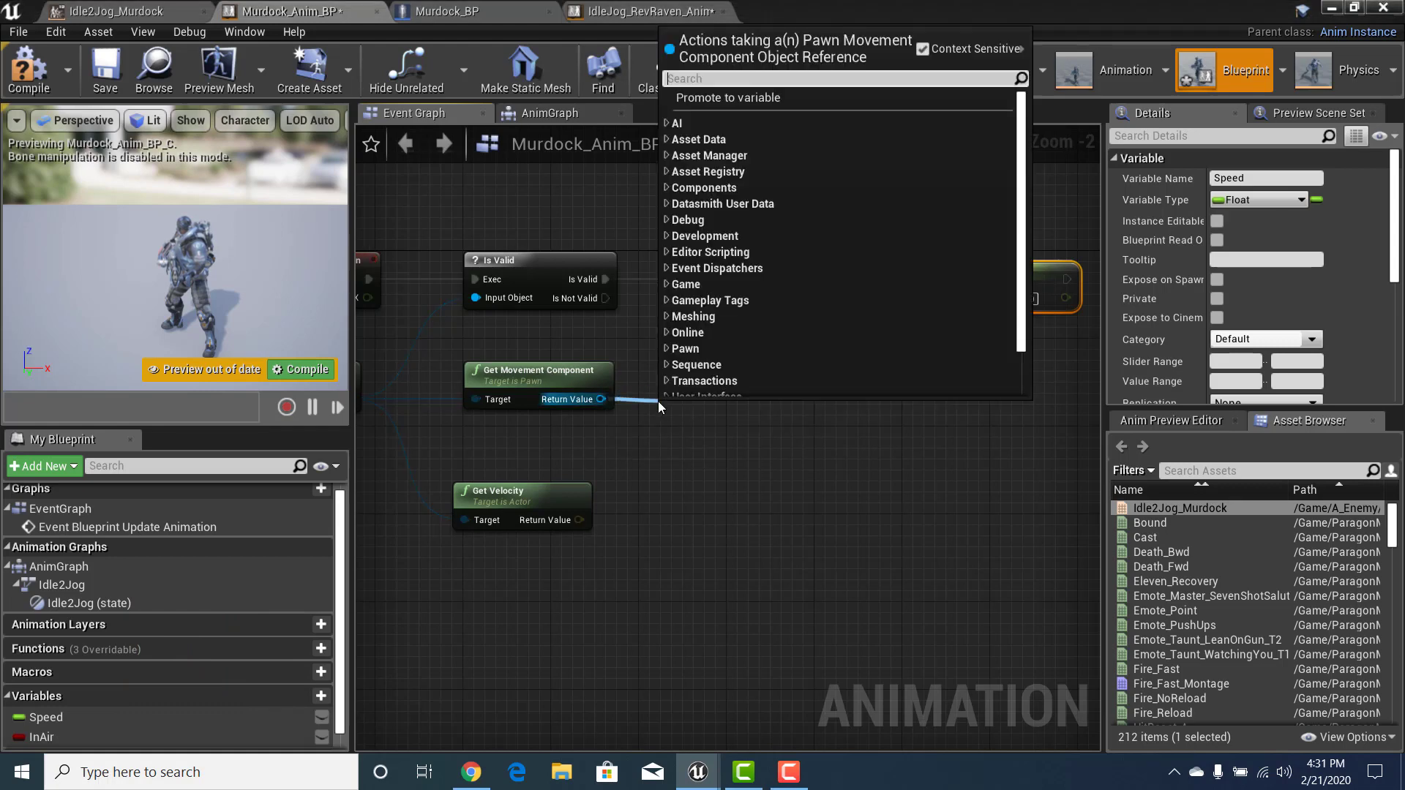
{"action": "type", "text": "is fallin"}
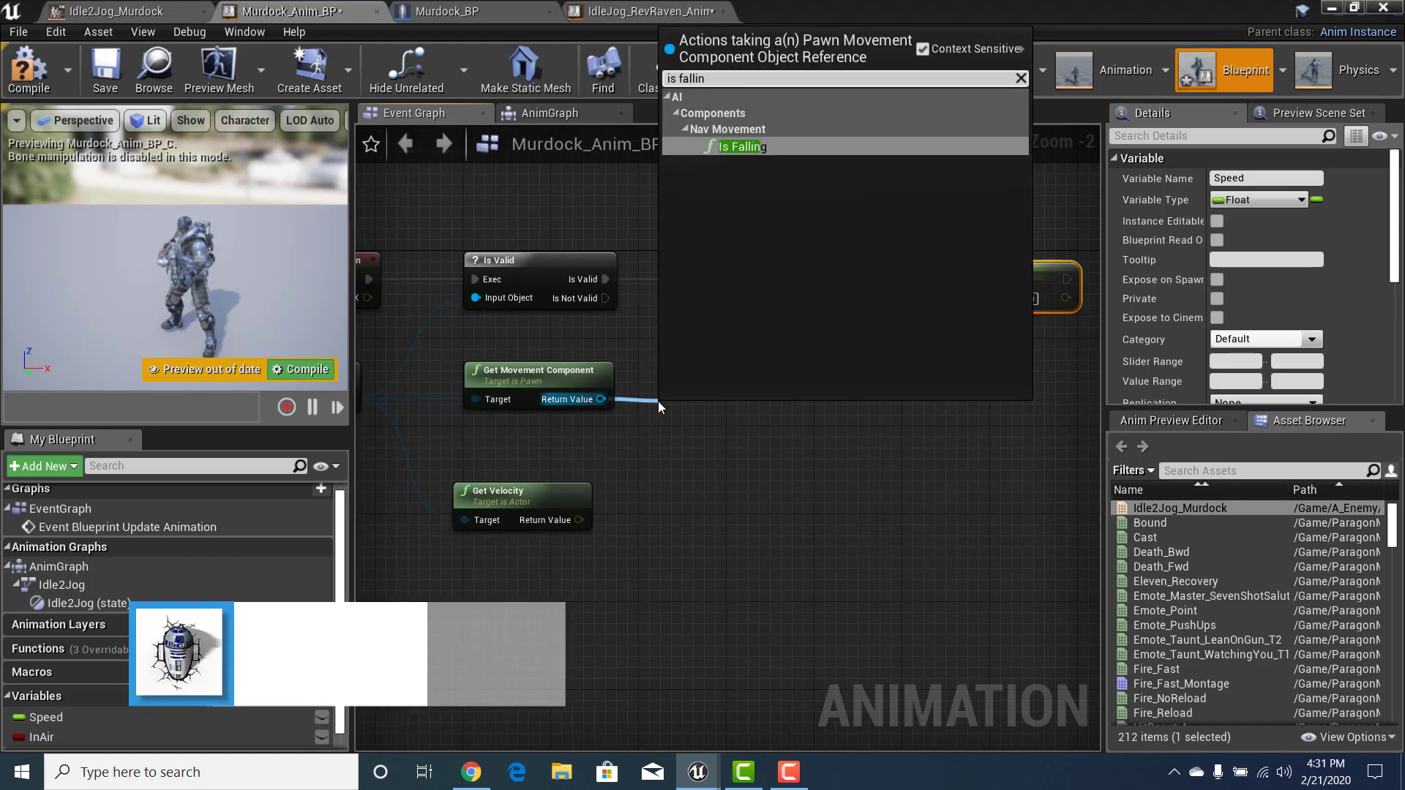
{"action": "left_click", "coordinate": [746, 146]}
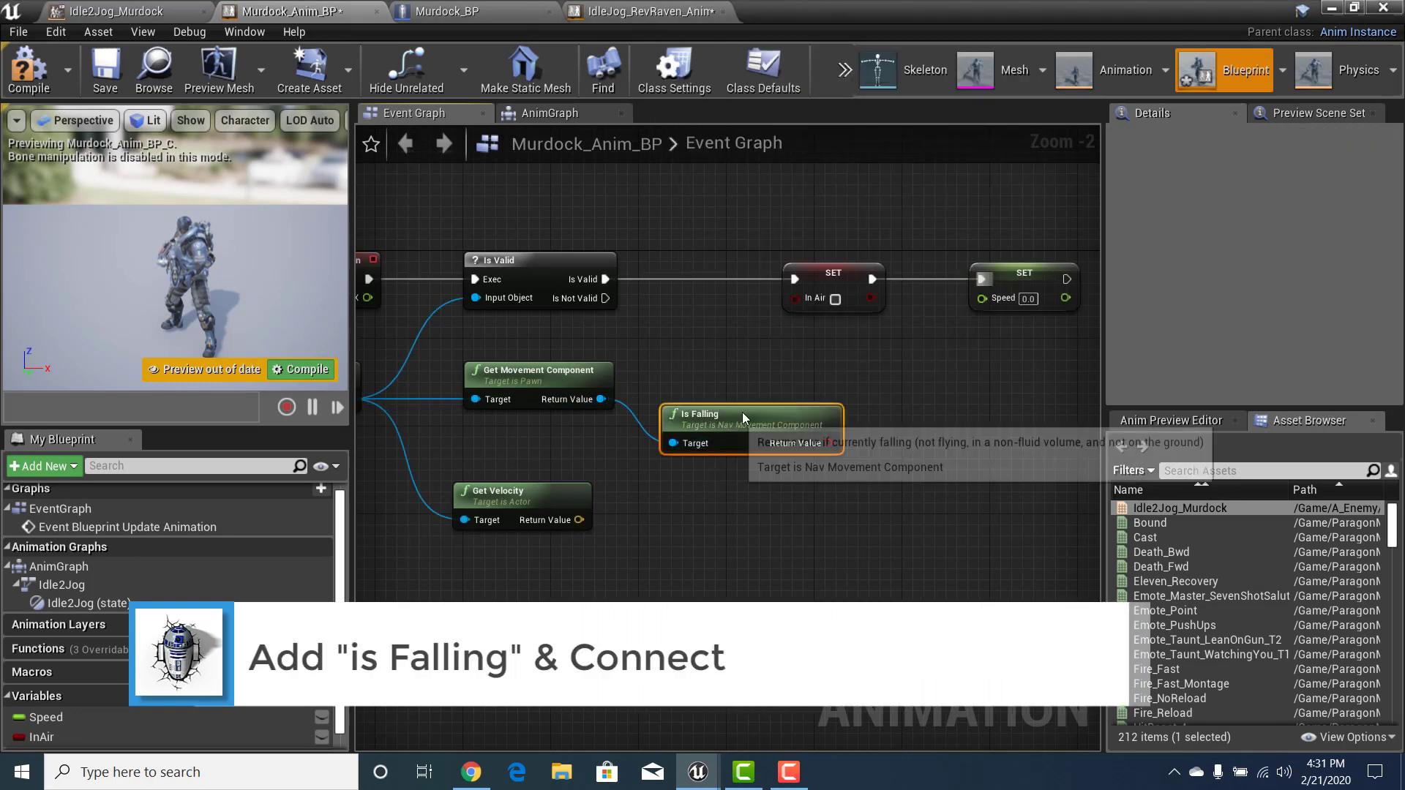
{"action": "left_click_drag", "start_coordinate": [742, 412], "coordinate": [722, 376]}
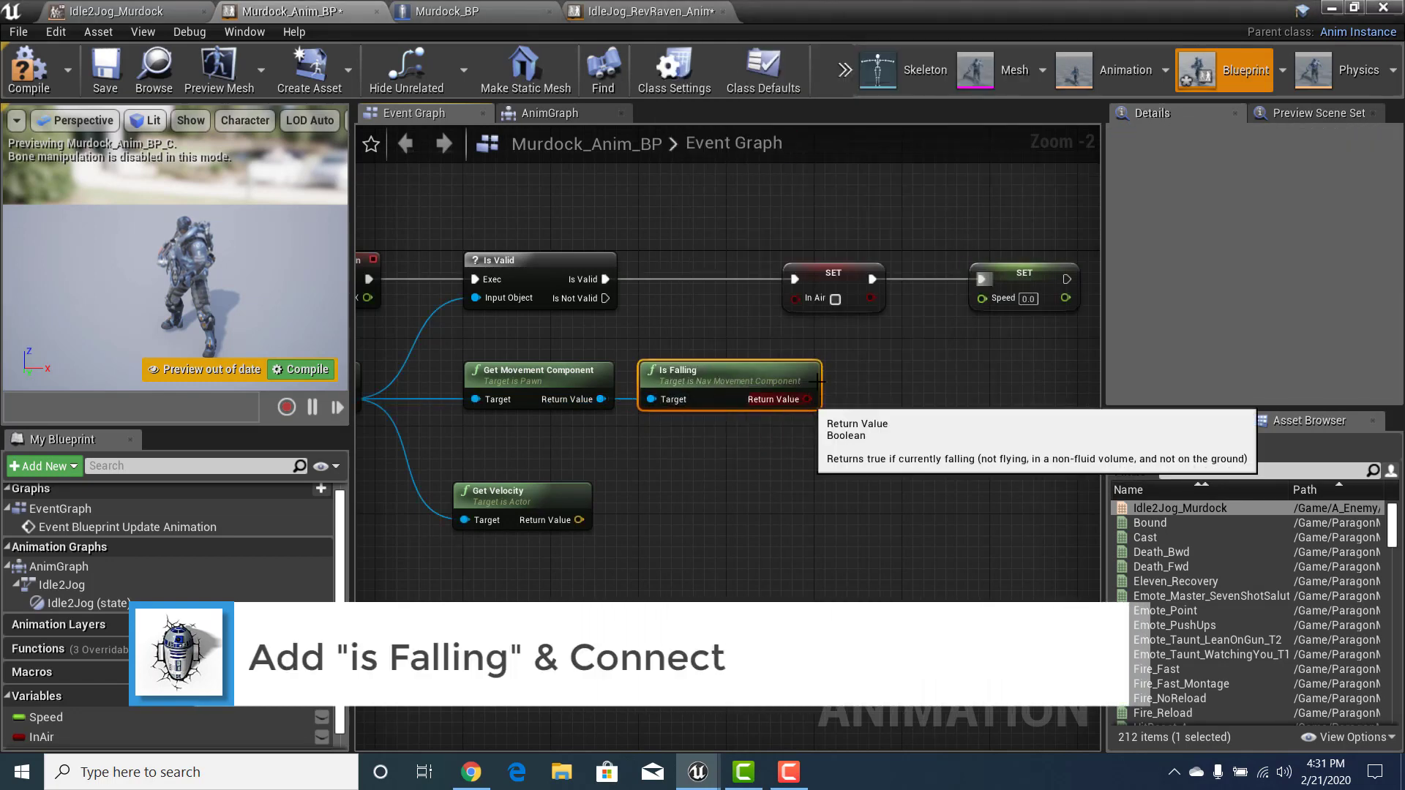
{"action": "left_click_drag", "start_coordinate": [808, 398], "coordinate": [875, 275]}
Add a VectorLength node fed by Get Velocity's Return Value and place it beside Get Velocity
{"action": "right_click_drag", "start_coordinate": [838, 395], "coordinate": [777, 414]}
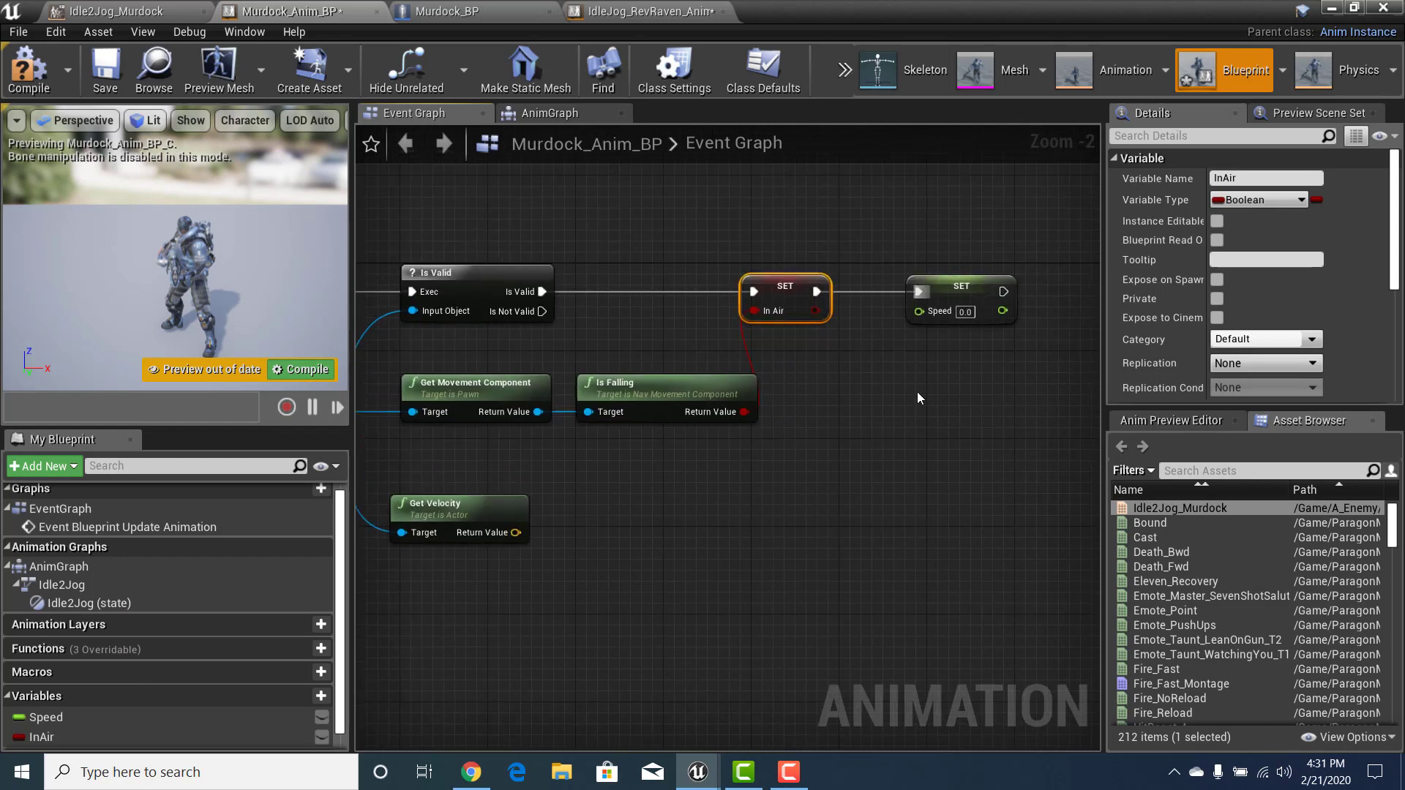
{"action": "right_click_drag", "start_coordinate": [742, 488], "coordinate": [818, 444]}
{"action": "left_click_drag", "start_coordinate": [593, 489], "coordinate": [644, 490]}
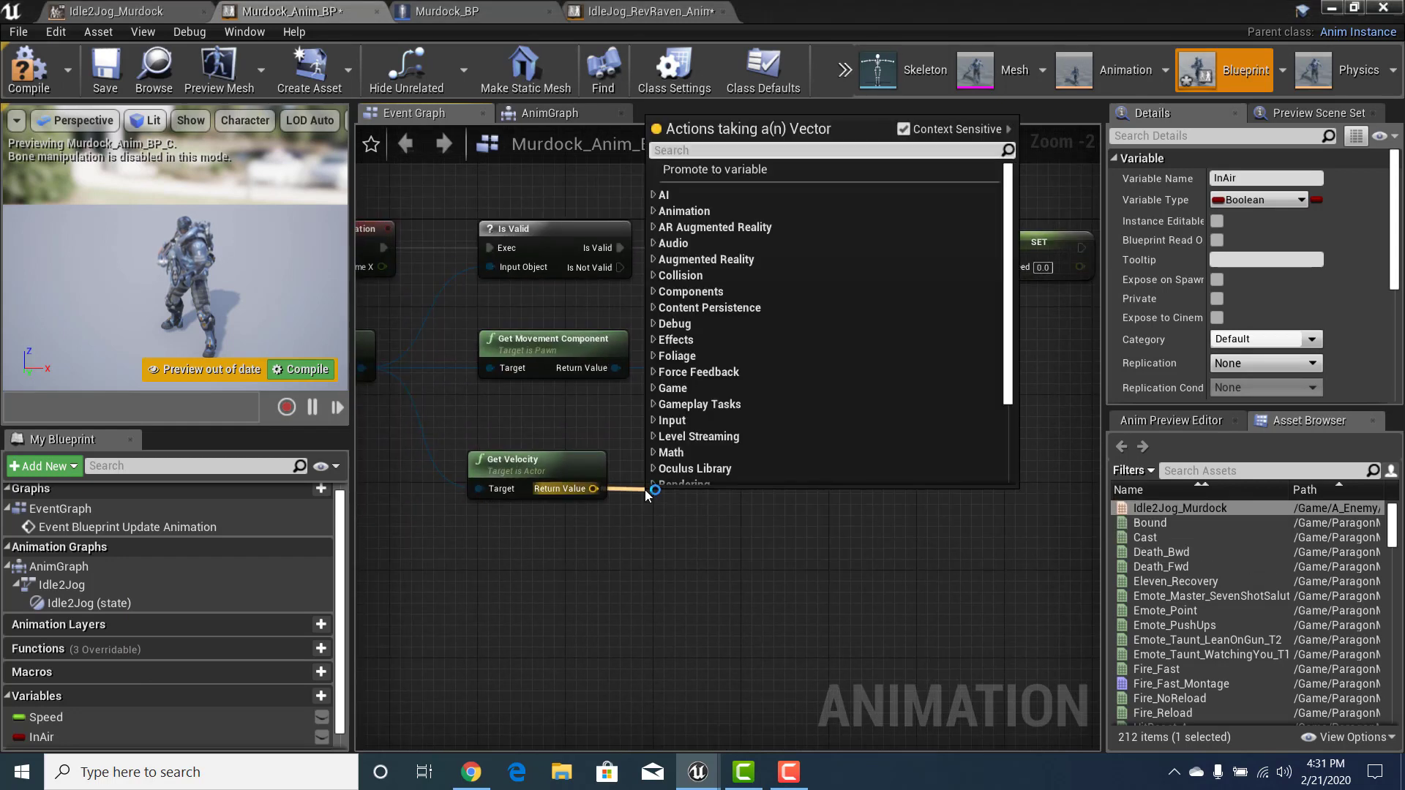
{"action": "type", "text": "leng"}
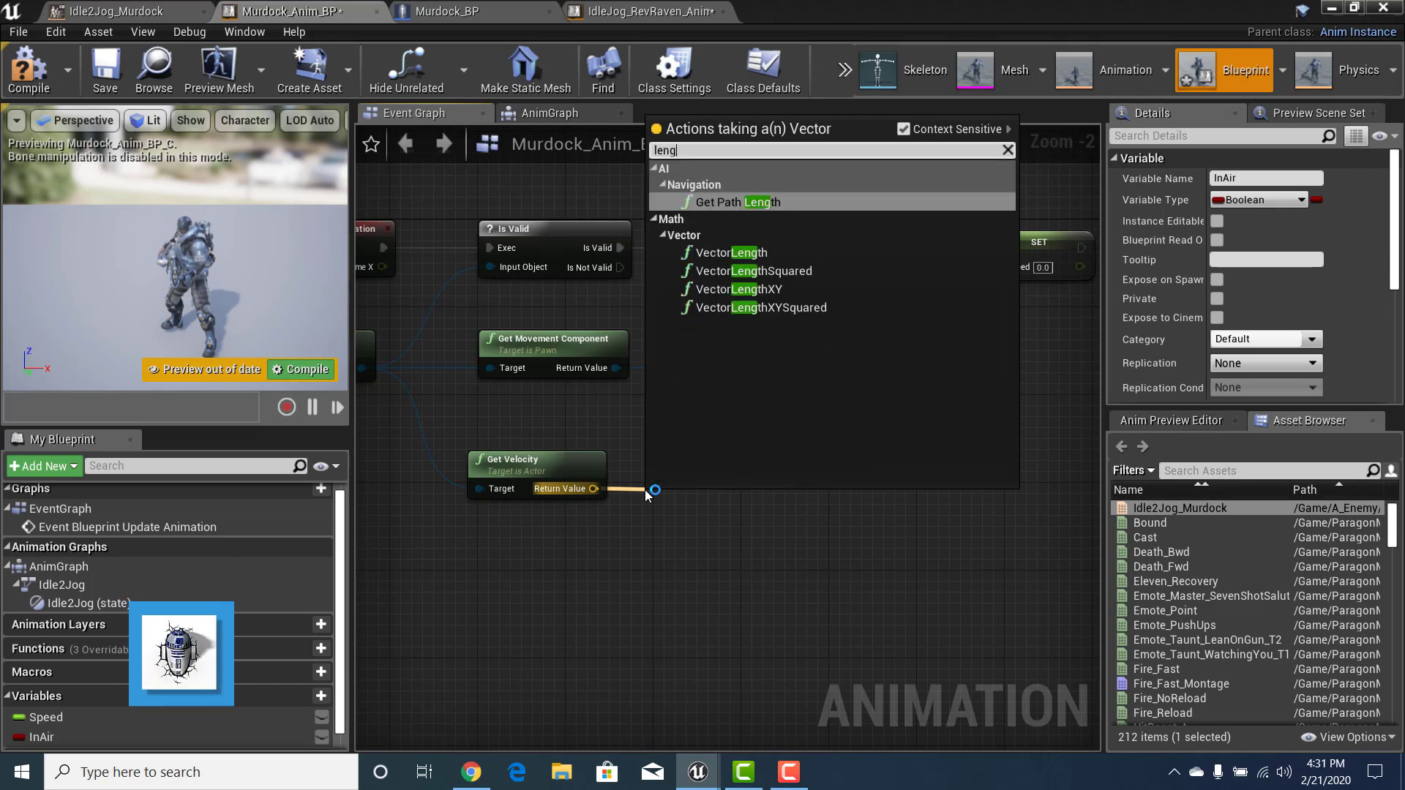
{"action": "left_click", "coordinate": [745, 254]}
{"action": "left_click_drag", "start_coordinate": [736, 507], "coordinate": [765, 467]}
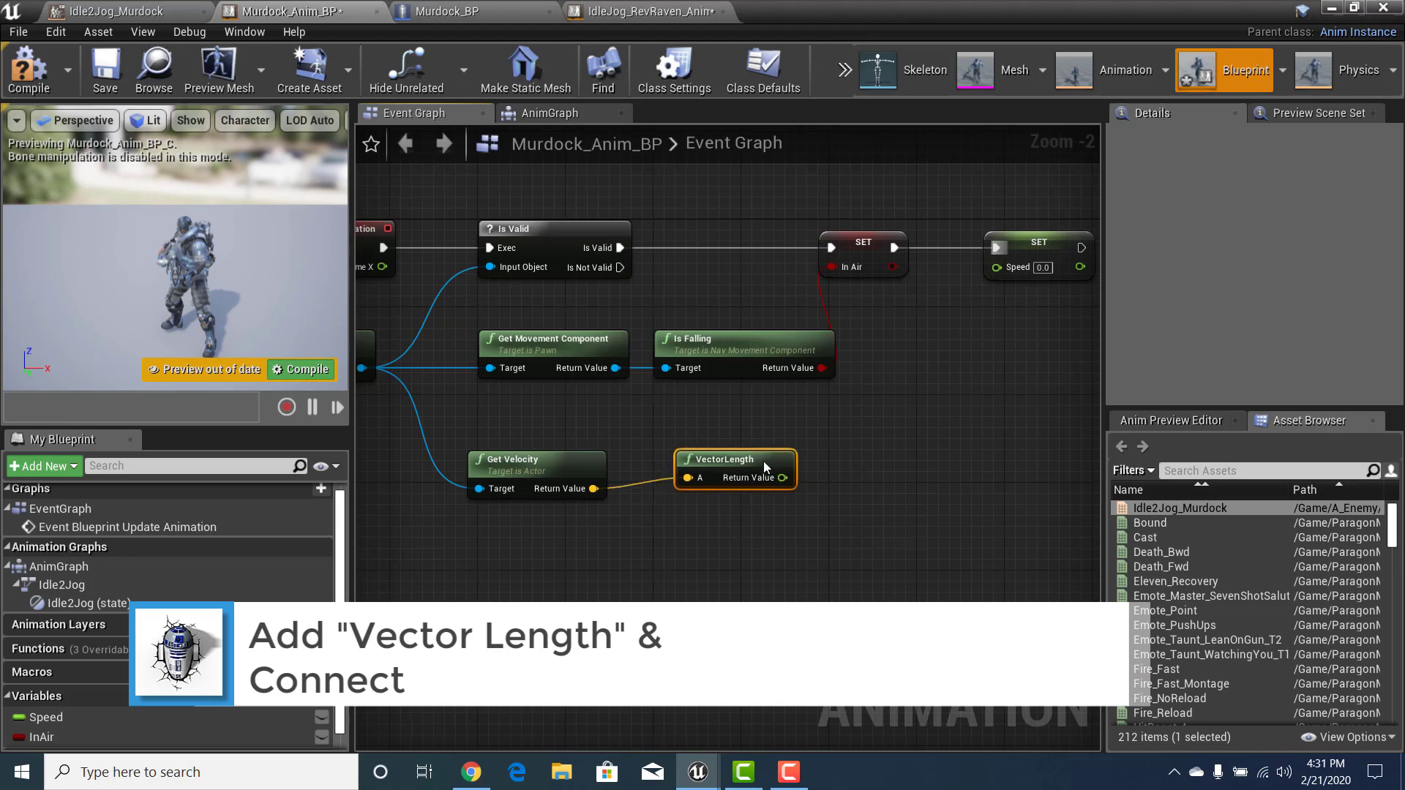
Check the IdleJog_RevRaven_Anim_BP event graph and delete the VectorLength node from Murdock_Anim_BP's event graph
{"action": "left_click", "coordinate": [651, 9]}
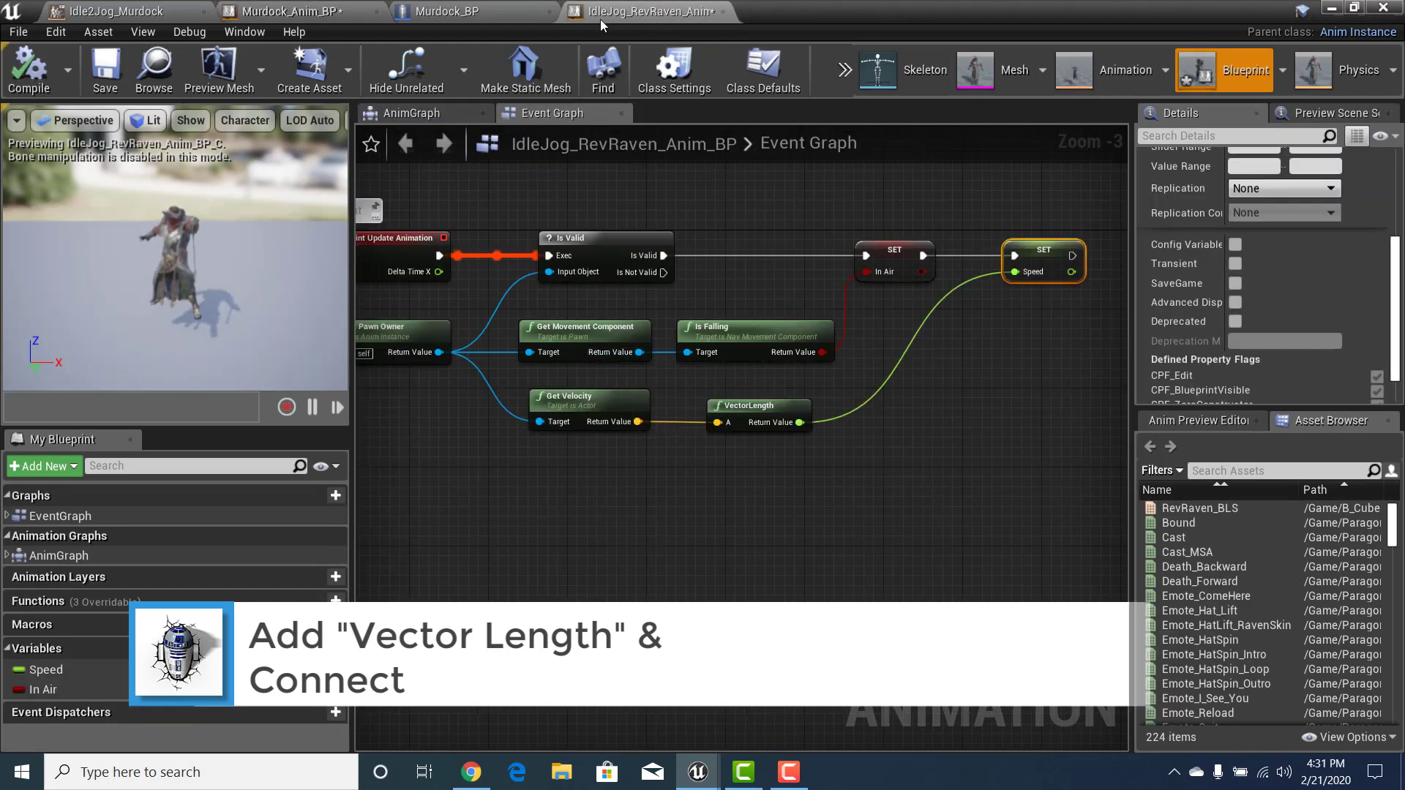
{"action": "left_click", "coordinate": [291, 11]}
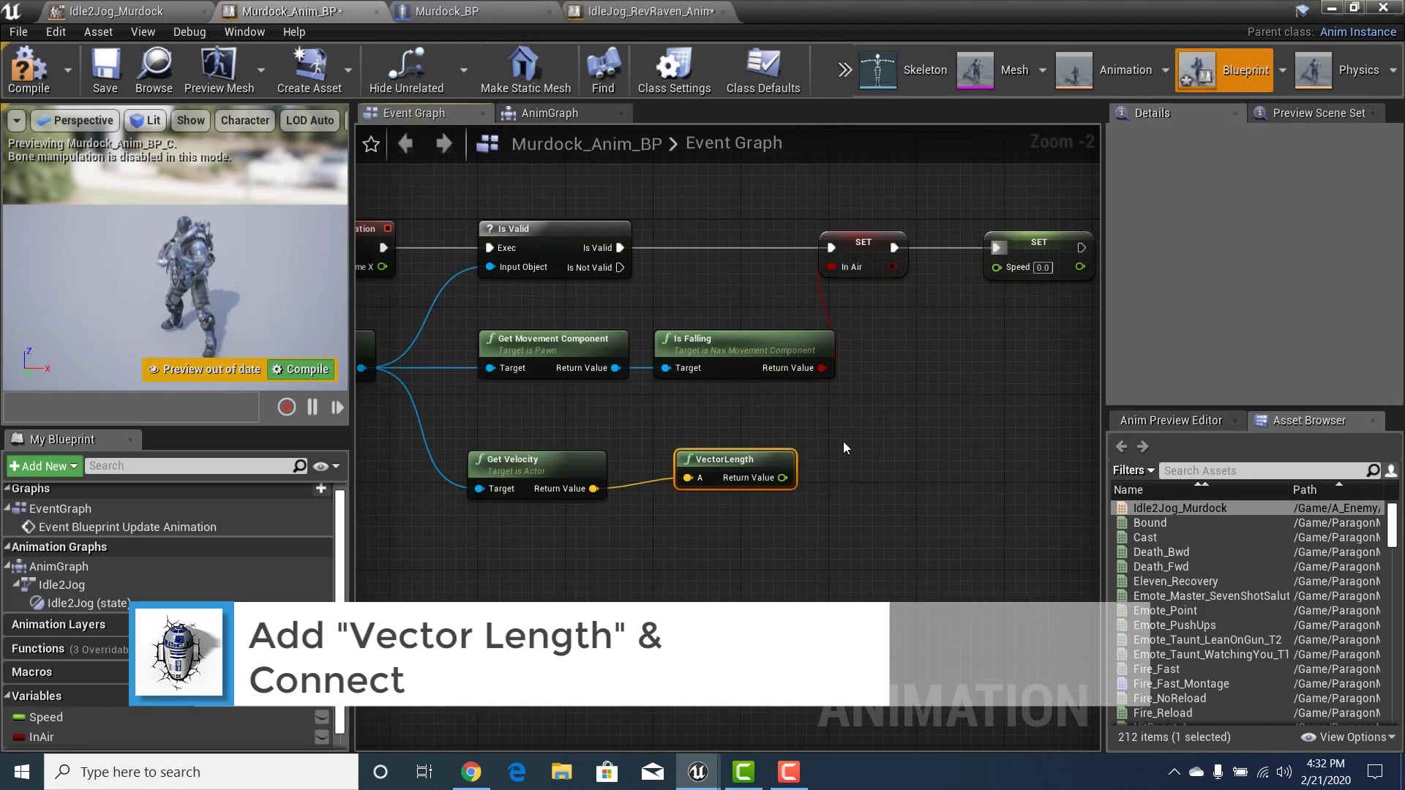
{"action": "left_click_drag", "start_coordinate": [865, 447], "coordinate": [766, 540]}
{"action": "key", "text": "Delete"}
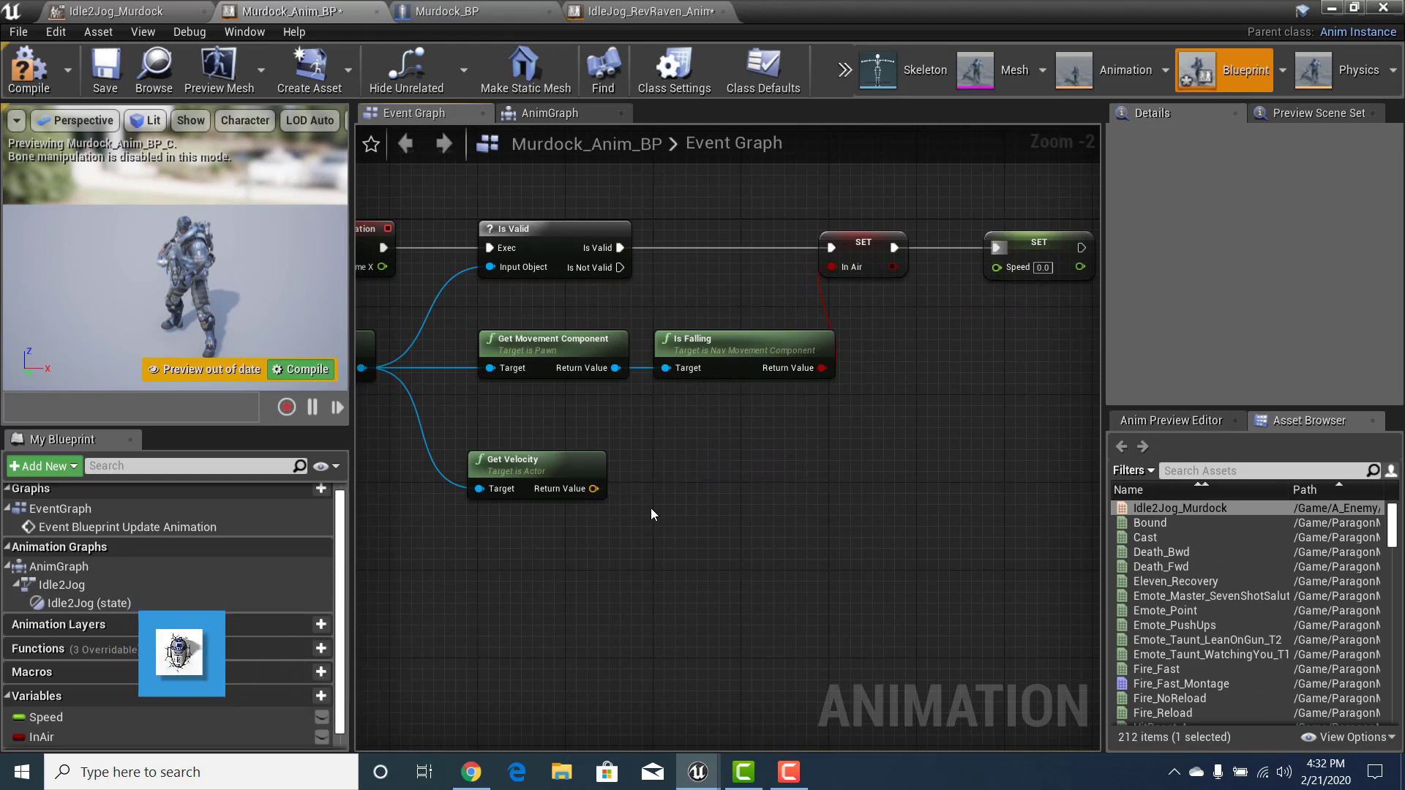
Add a new VectorLength node from Get Velocity's Return Value and align it in a row with Get Velocity
{"action": "left_click_drag", "start_coordinate": [595, 488], "coordinate": [653, 497]}
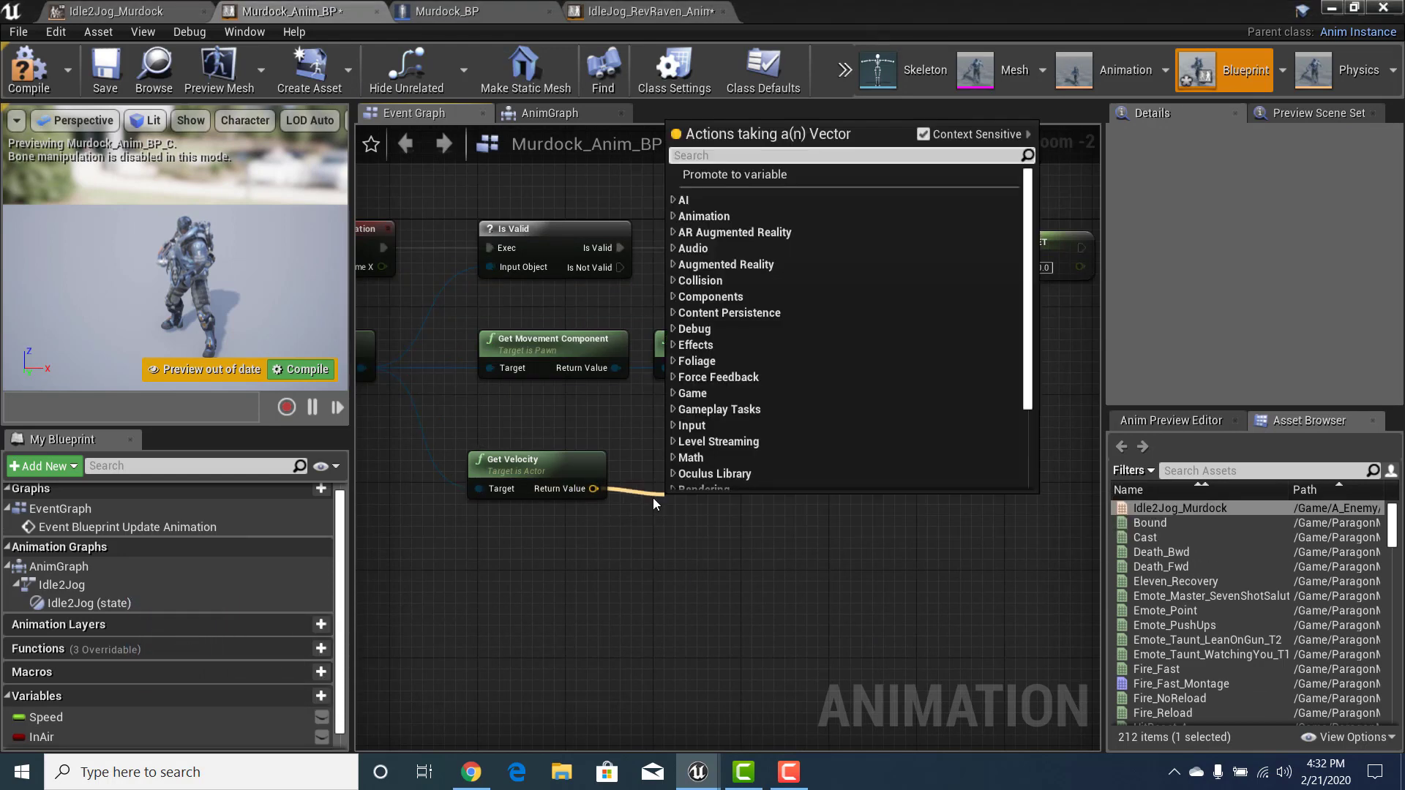
{"action": "type", "text": "lenght"}
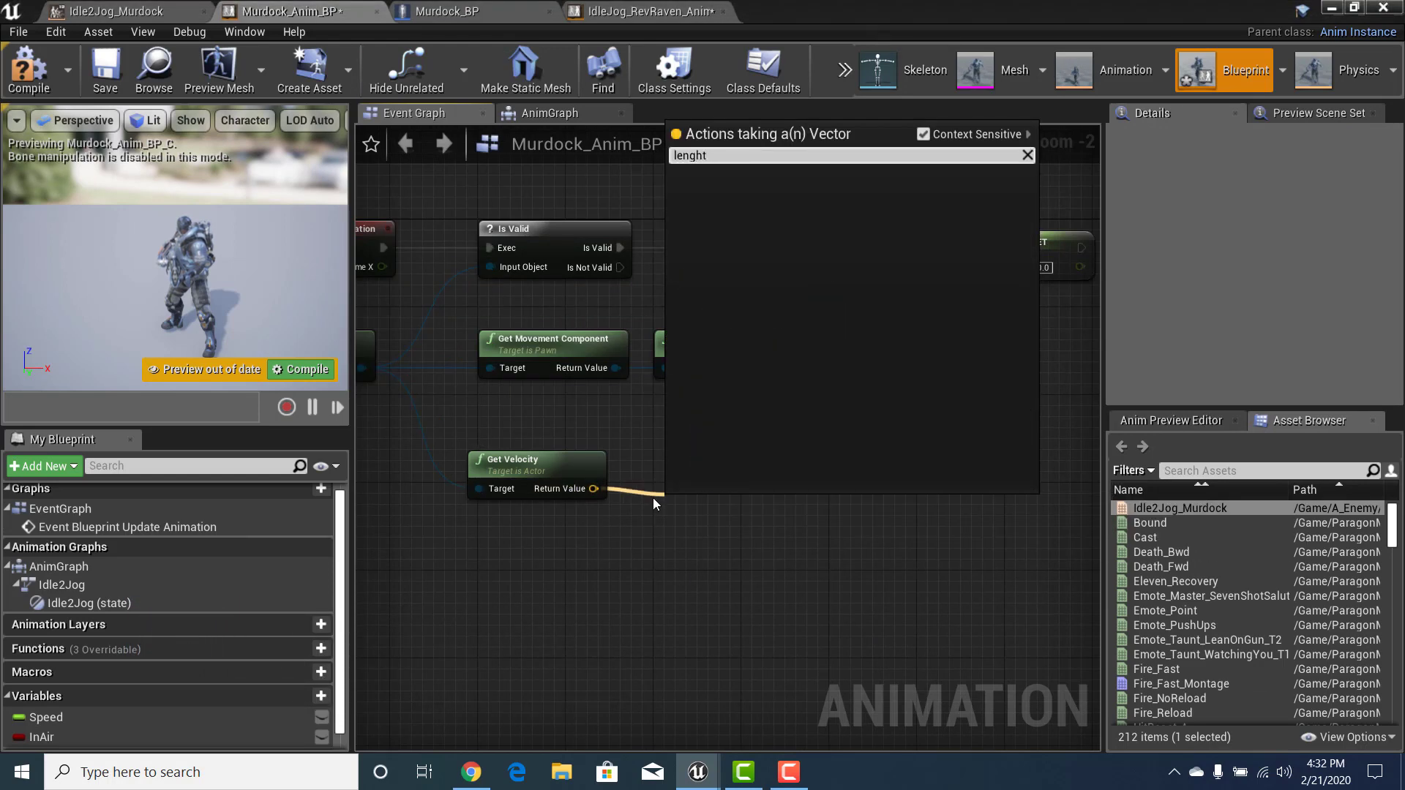
{"action": "key", "text": "BackSpace"}
{"action": "key", "text": "BackSpace"}
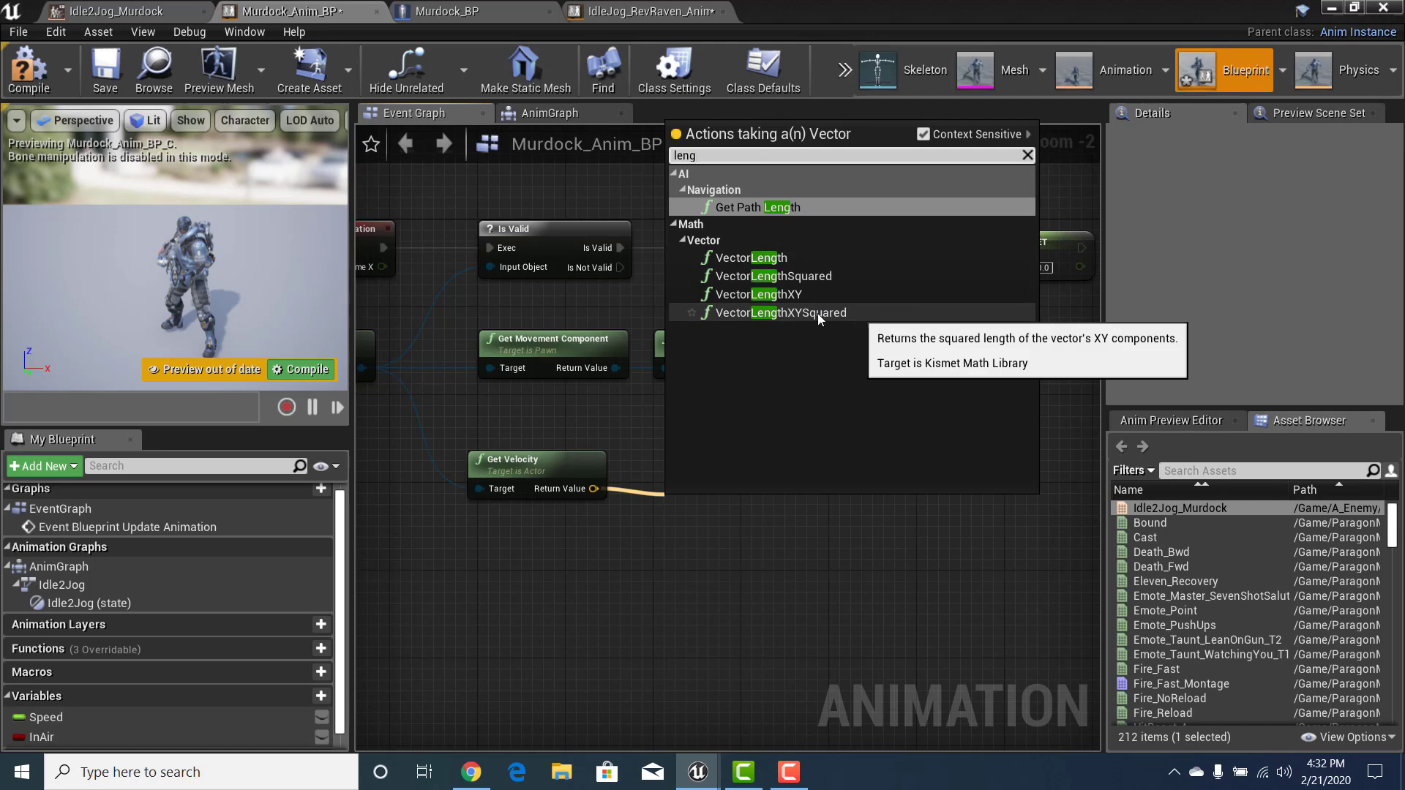
{"action": "left_click", "coordinate": [772, 258]}
{"action": "left_click_drag", "start_coordinate": [727, 500], "coordinate": [706, 469]}
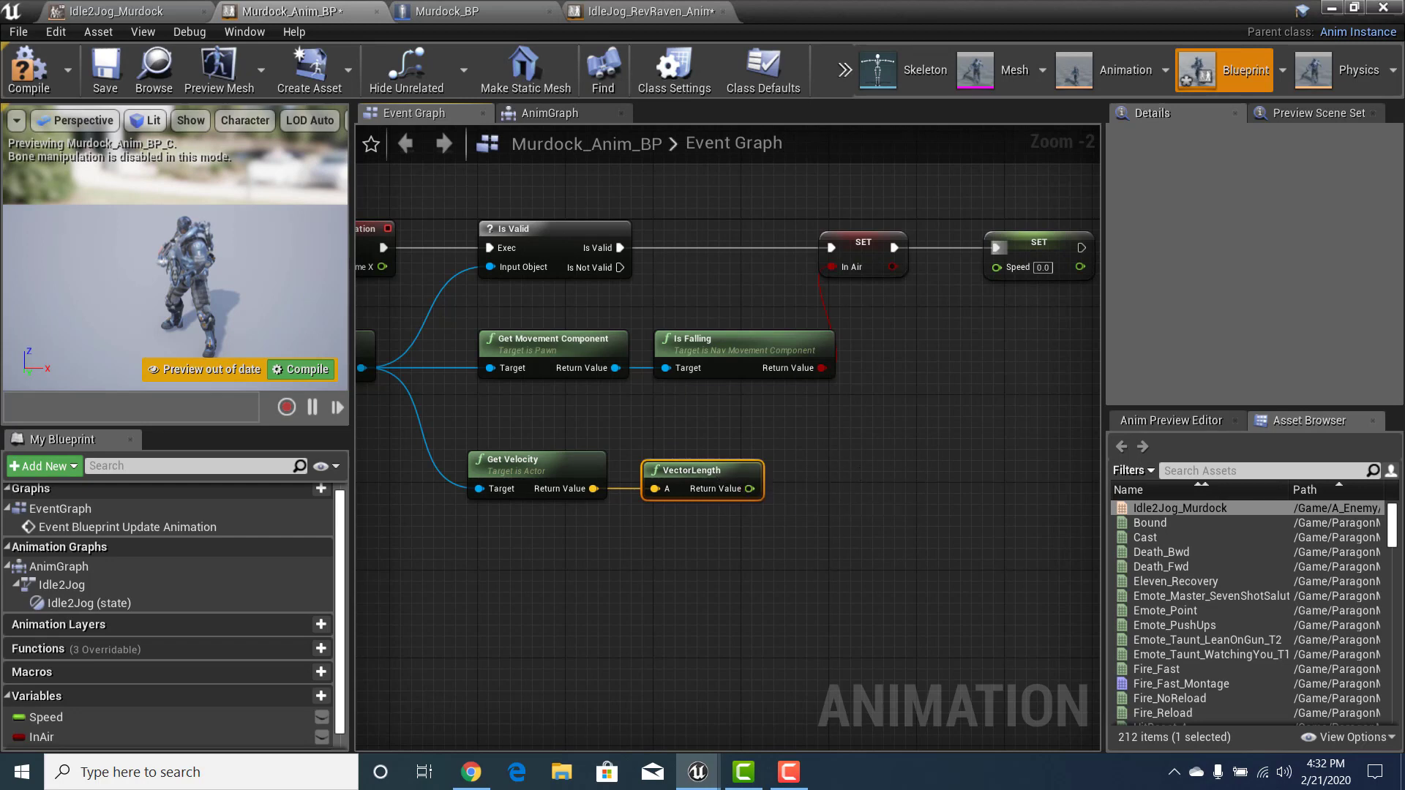
Connect the VectorLength Return Value to the Speed input of the Set Speed node
{"action": "right_click_drag", "start_coordinate": [818, 496], "coordinate": [770, 478]}
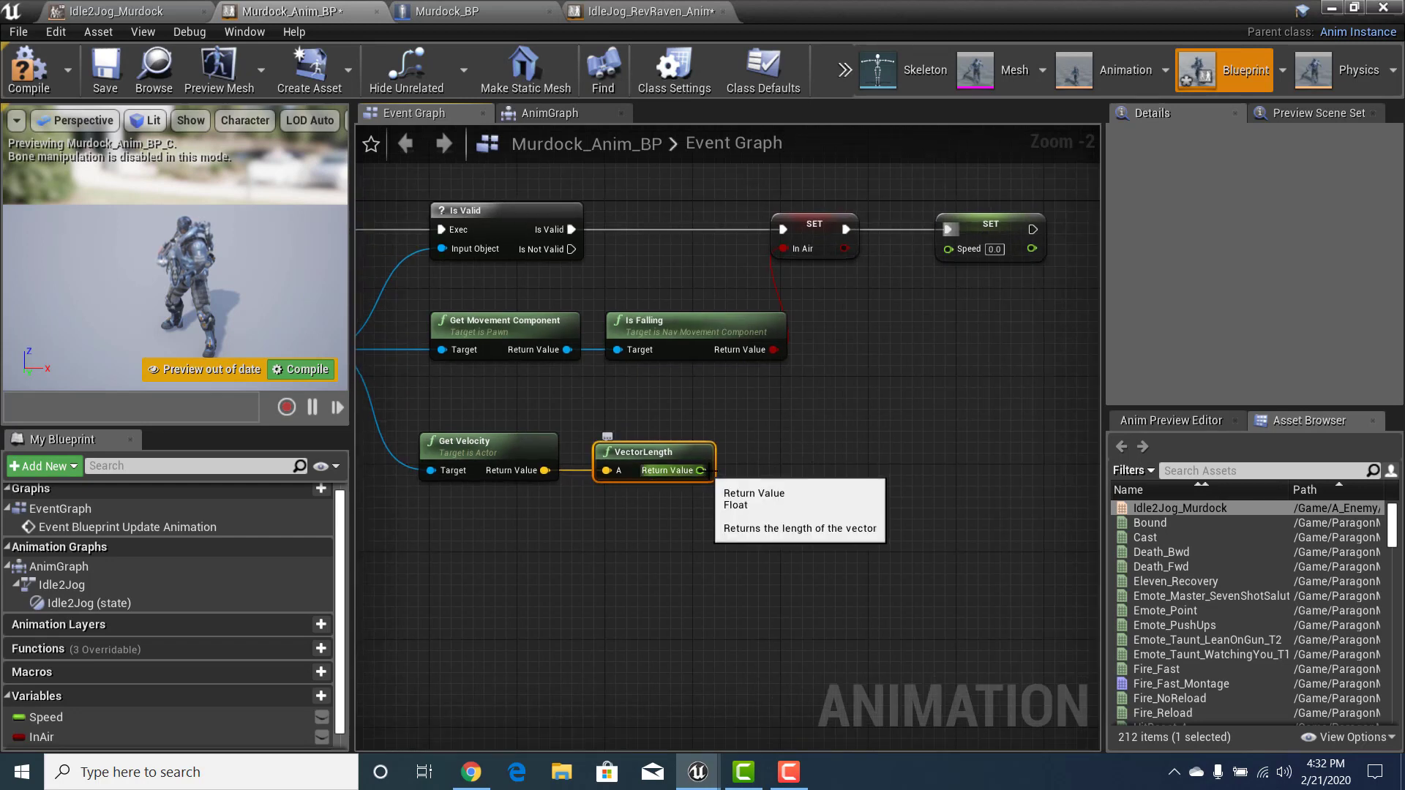
{"action": "left_click_drag", "start_coordinate": [701, 471], "coordinate": [953, 252]}
{"action": "right_click_drag", "start_coordinate": [943, 383], "coordinate": [1060, 422]}
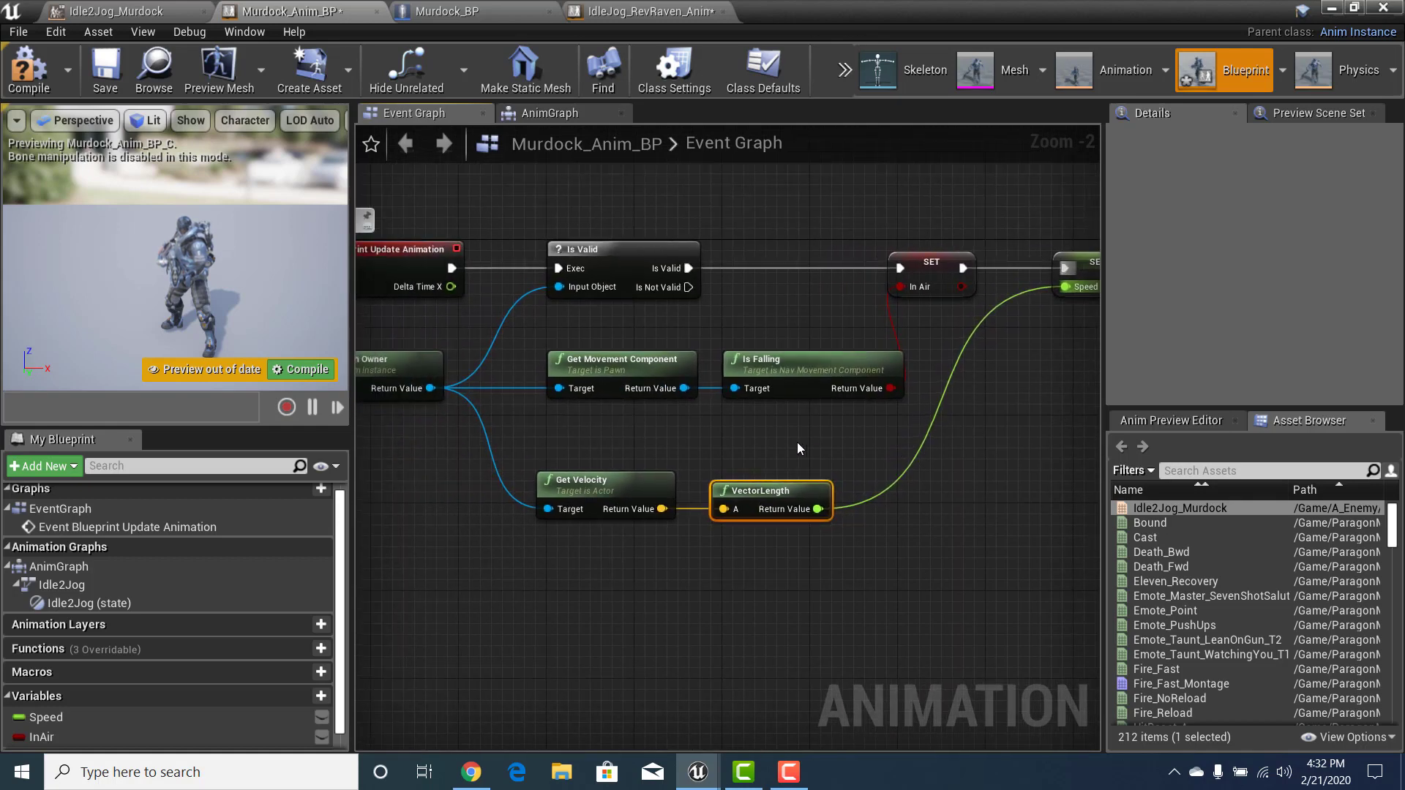
Compare the finished Murdock_Anim_BP event graph with the one in IdleJog_RevRaven_Anim_BP and compile Murdock_Anim_BP
{"action": "scroll", "coordinate": [796, 443], "scroll_direction": "down", "scroll_amount": 1}
{"action": "mouse_move", "coordinate": [792, 441]}
{"action": "right_mouse_down"}
{"action": "mouse_move", "coordinate": [734, 420]}
{"action": "mouse_move", "coordinate": [784, 420]}
{"action": "right_mouse_up"}
{"action": "scroll", "coordinate": [737, 420], "scroll_direction": "down", "scroll_amount": 1}
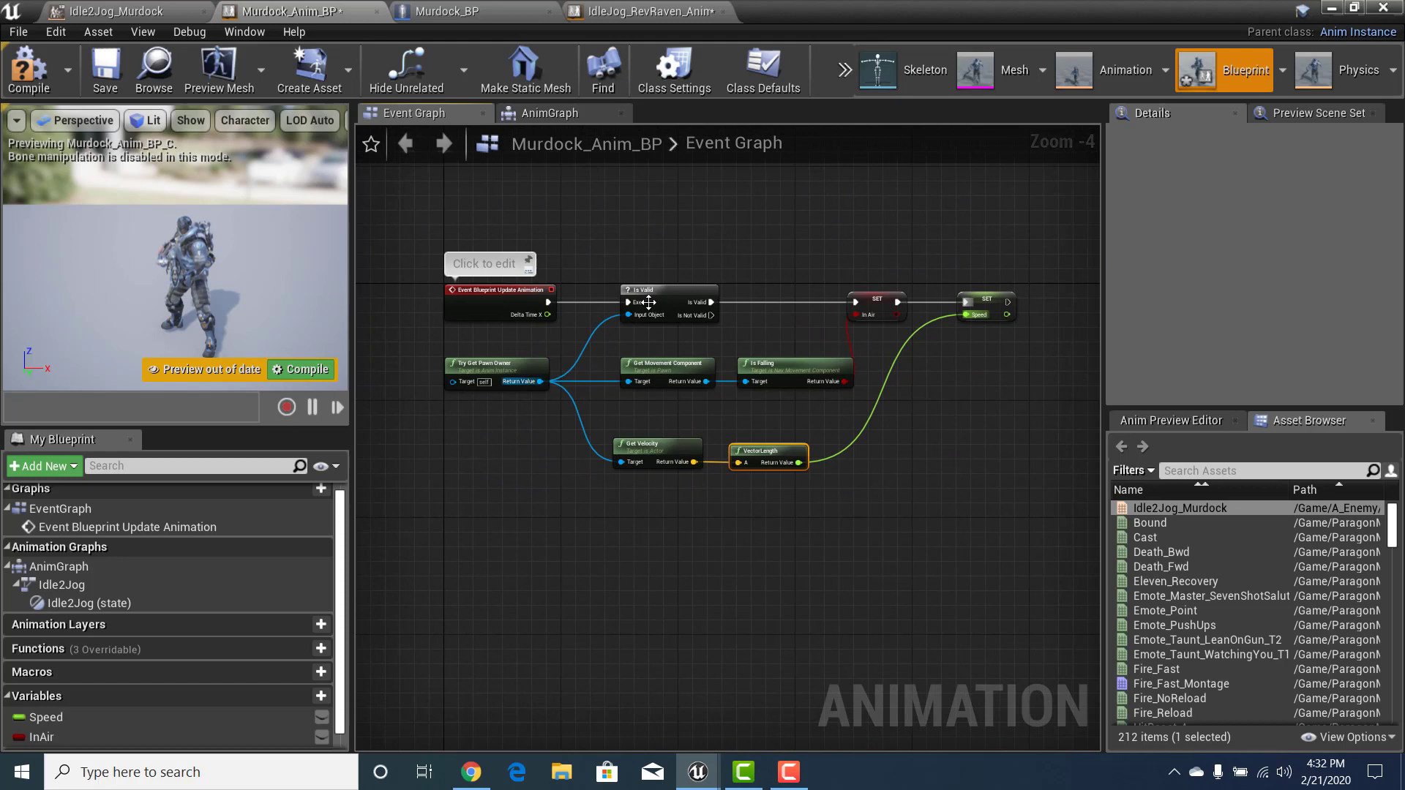
{"action": "left_click", "coordinate": [578, 12]}
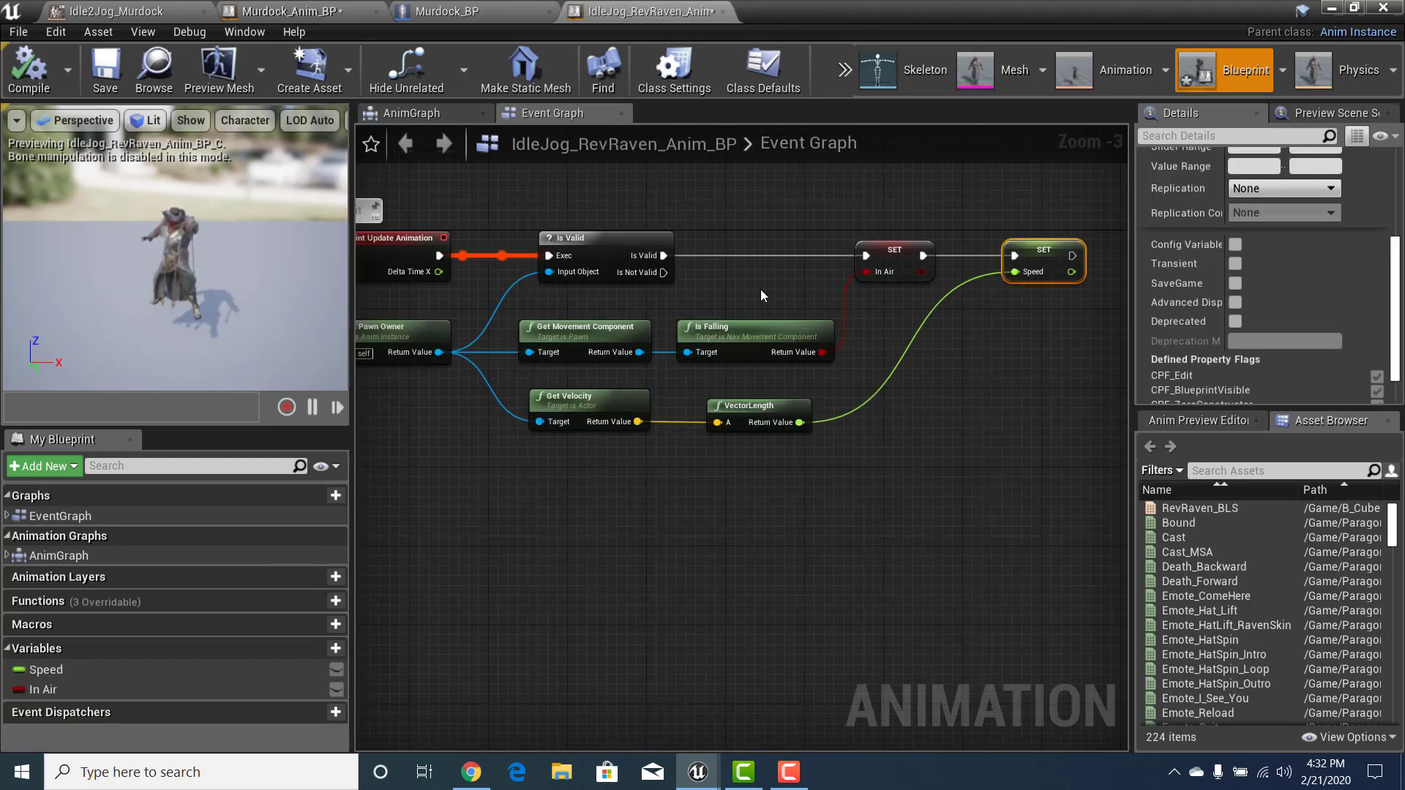
{"action": "scroll", "coordinate": [761, 289], "scroll_direction": "down", "scroll_amount": 1}
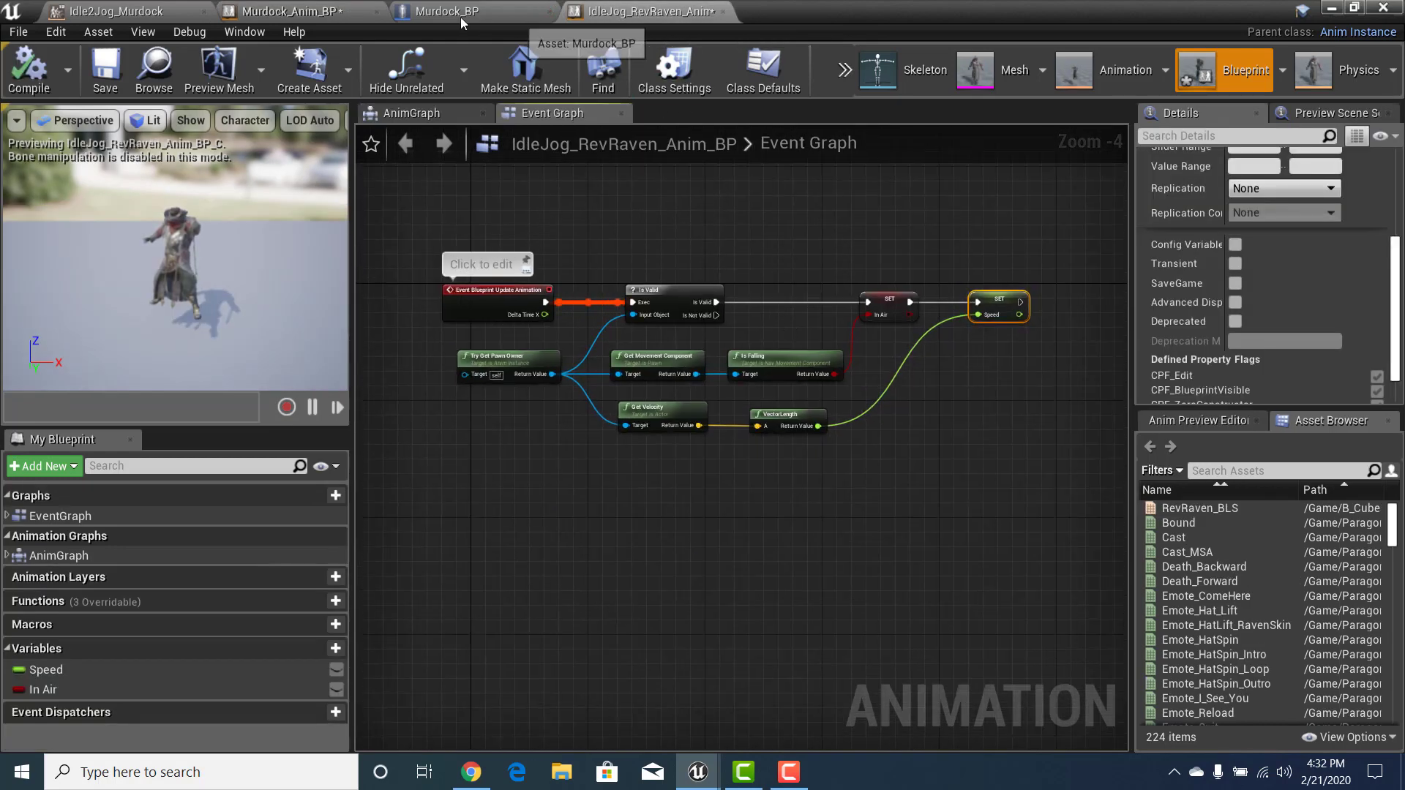
{"action": "left_click", "coordinate": [460, 12]}
{"action": "left_click", "coordinate": [304, 12]}
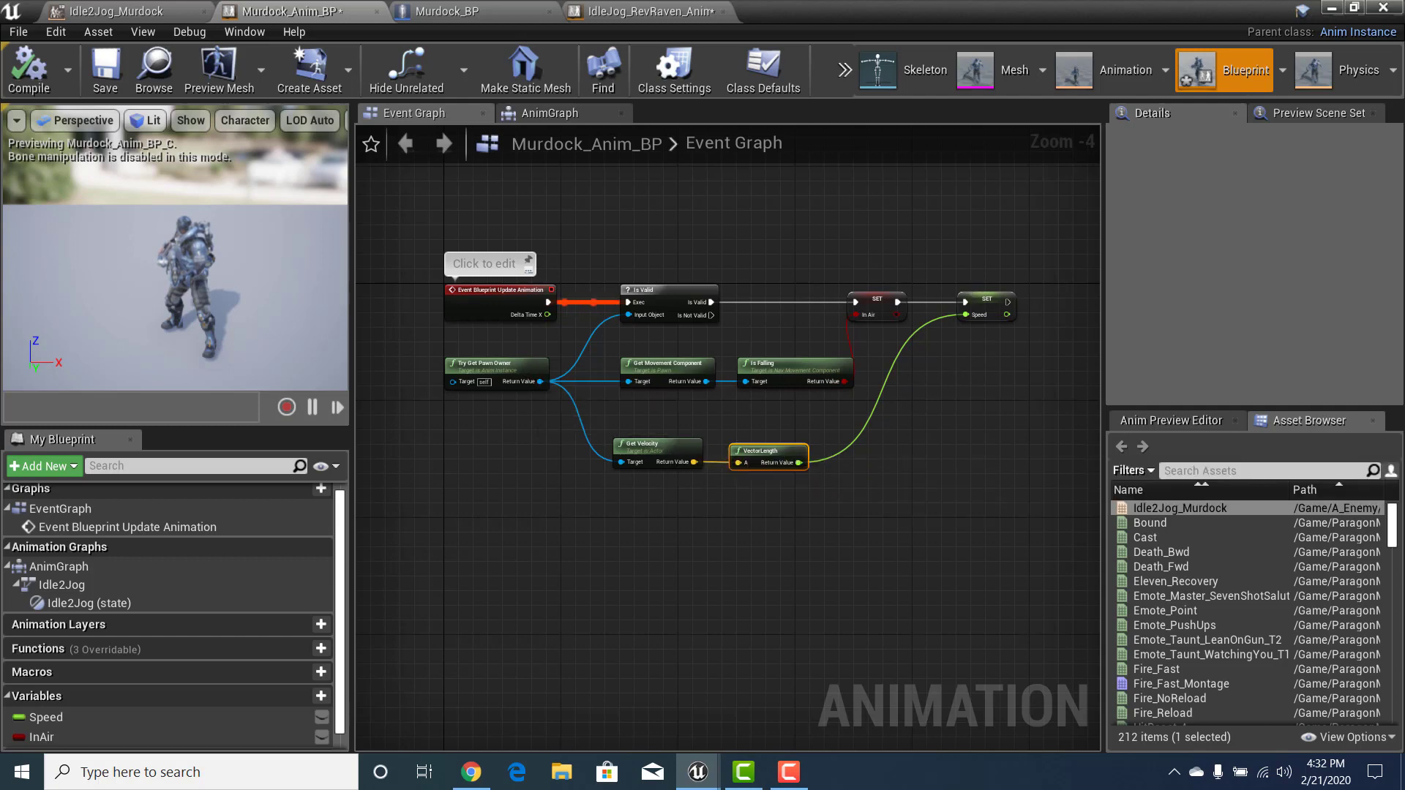
{"action": "right_click_drag", "start_coordinate": [952, 315], "coordinate": [890, 341]}
{"action": "right_click_drag", "start_coordinate": [919, 409], "coordinate": [917, 385]}
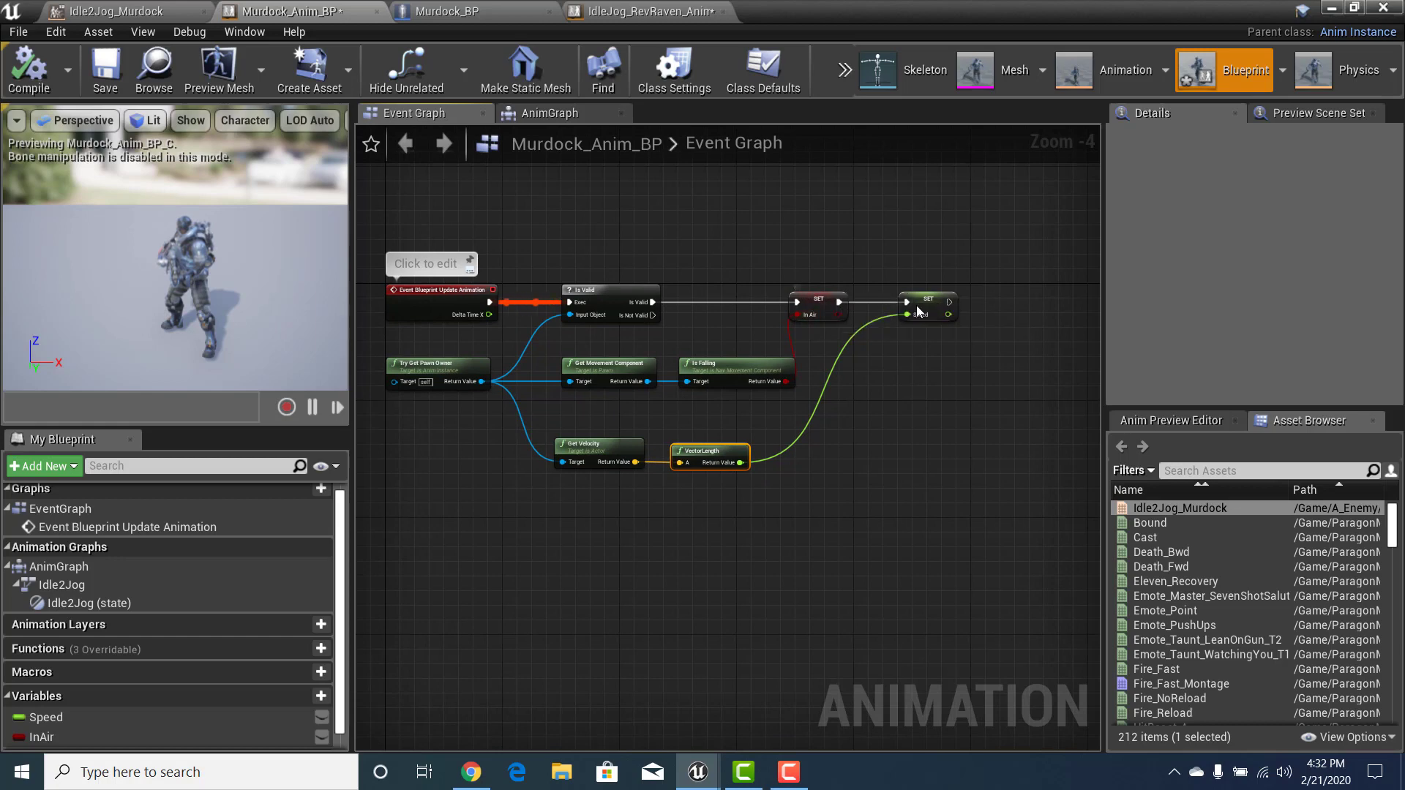
{"action": "right_click_drag", "start_coordinate": [798, 470], "coordinate": [862, 467]}
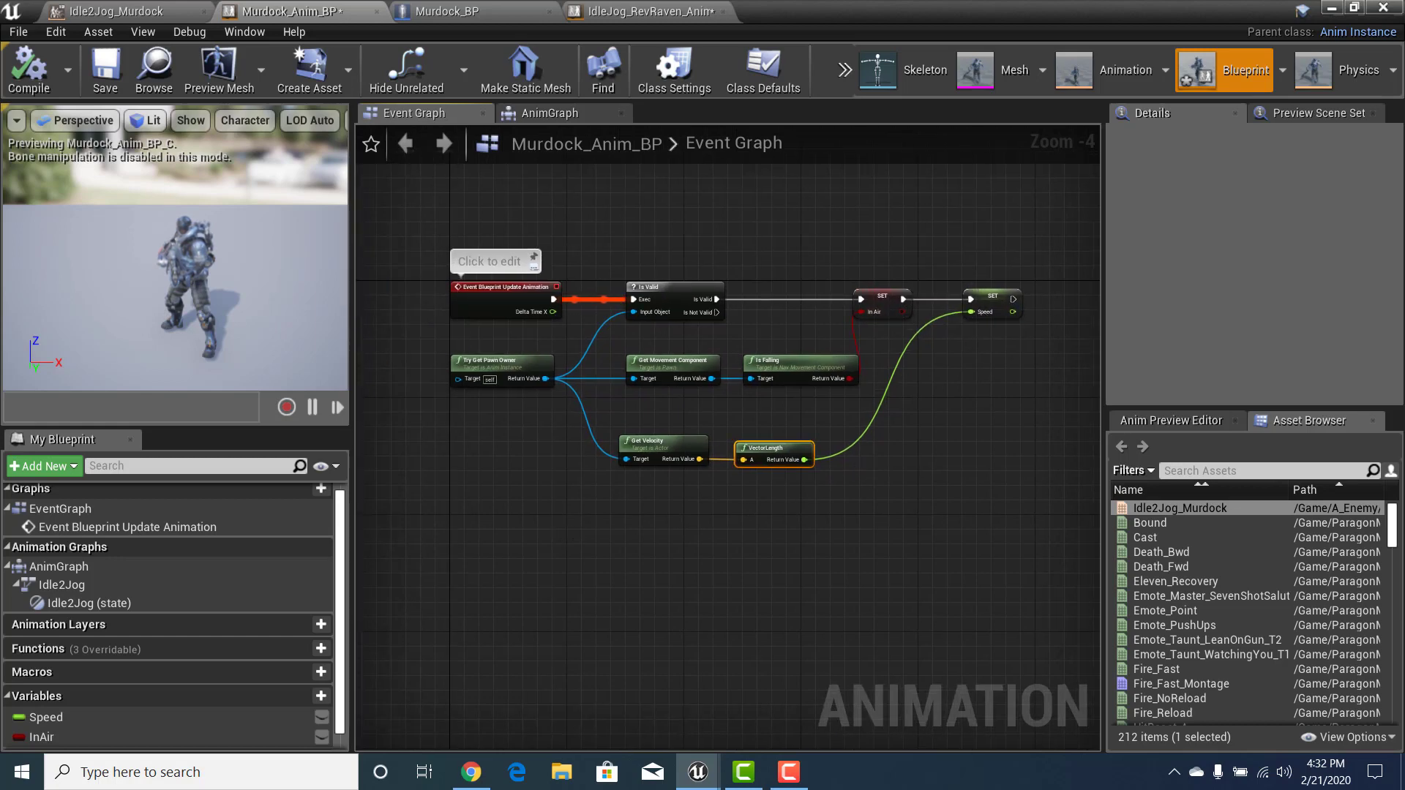
{"action": "right_click_drag", "start_coordinate": [696, 404], "coordinate": [666, 407]}
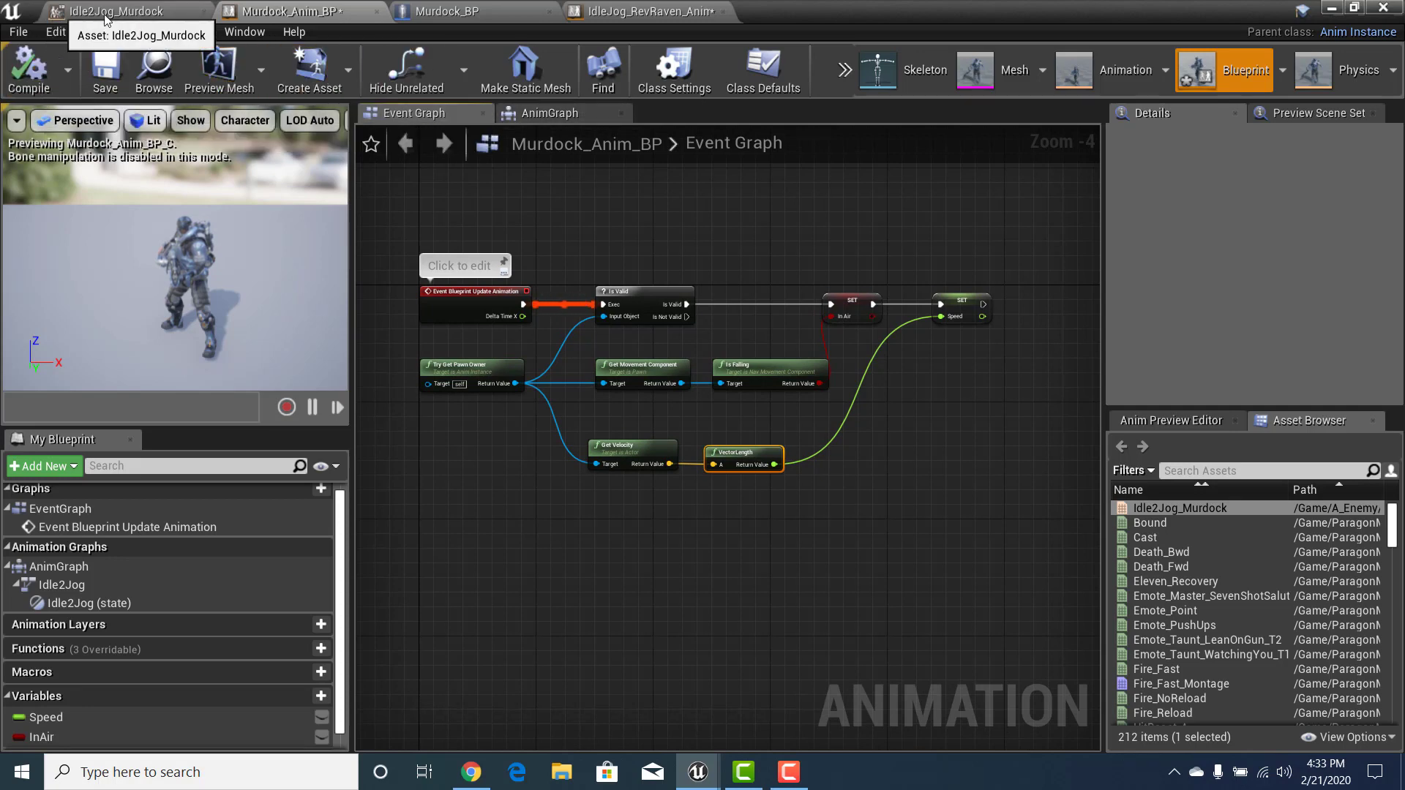
In Murdock_BP, set the Mesh component's Anim Class to Murdock_Anim_BP, and compile and save the blueprint
{"action": "left_click", "coordinate": [454, 12]}
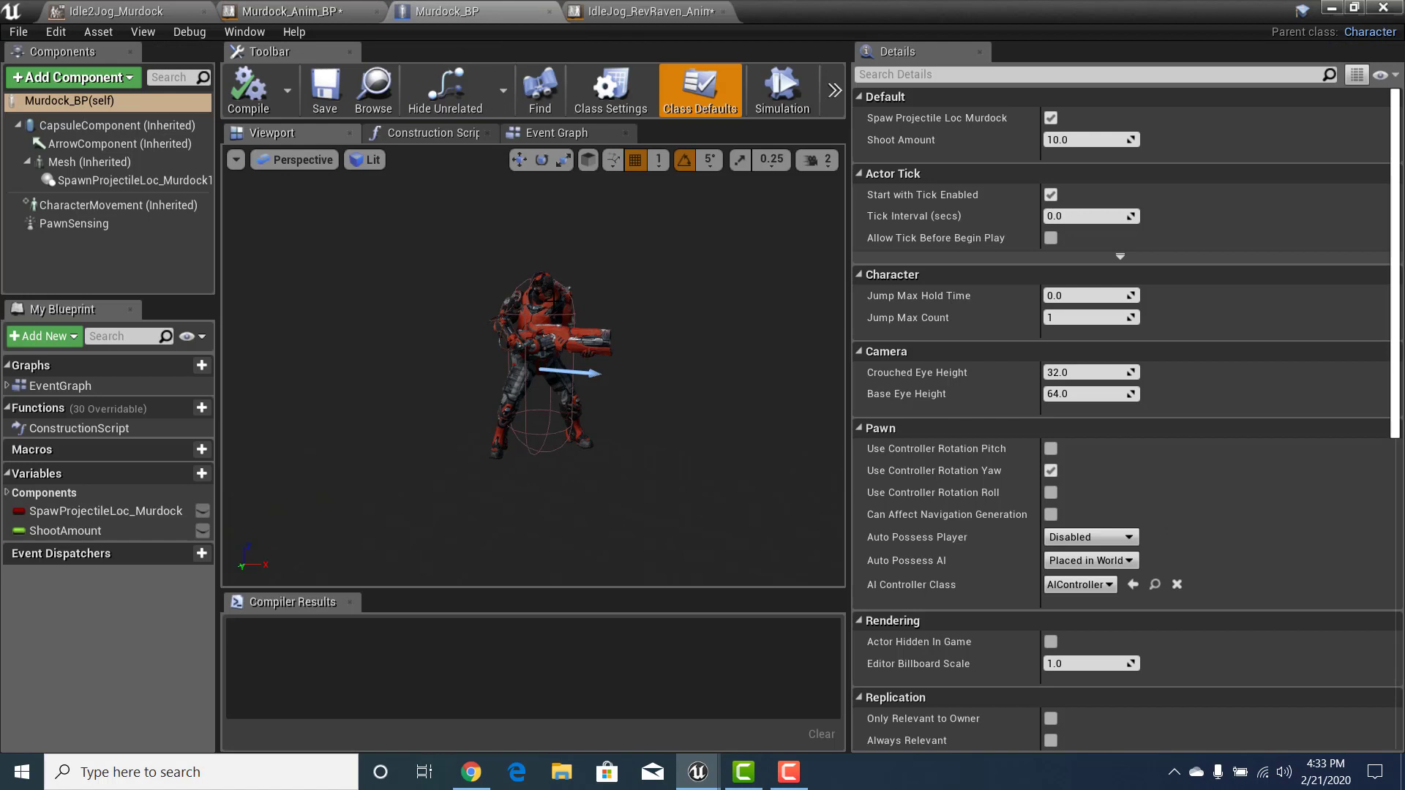
{"action": "left_click", "coordinate": [88, 162]}
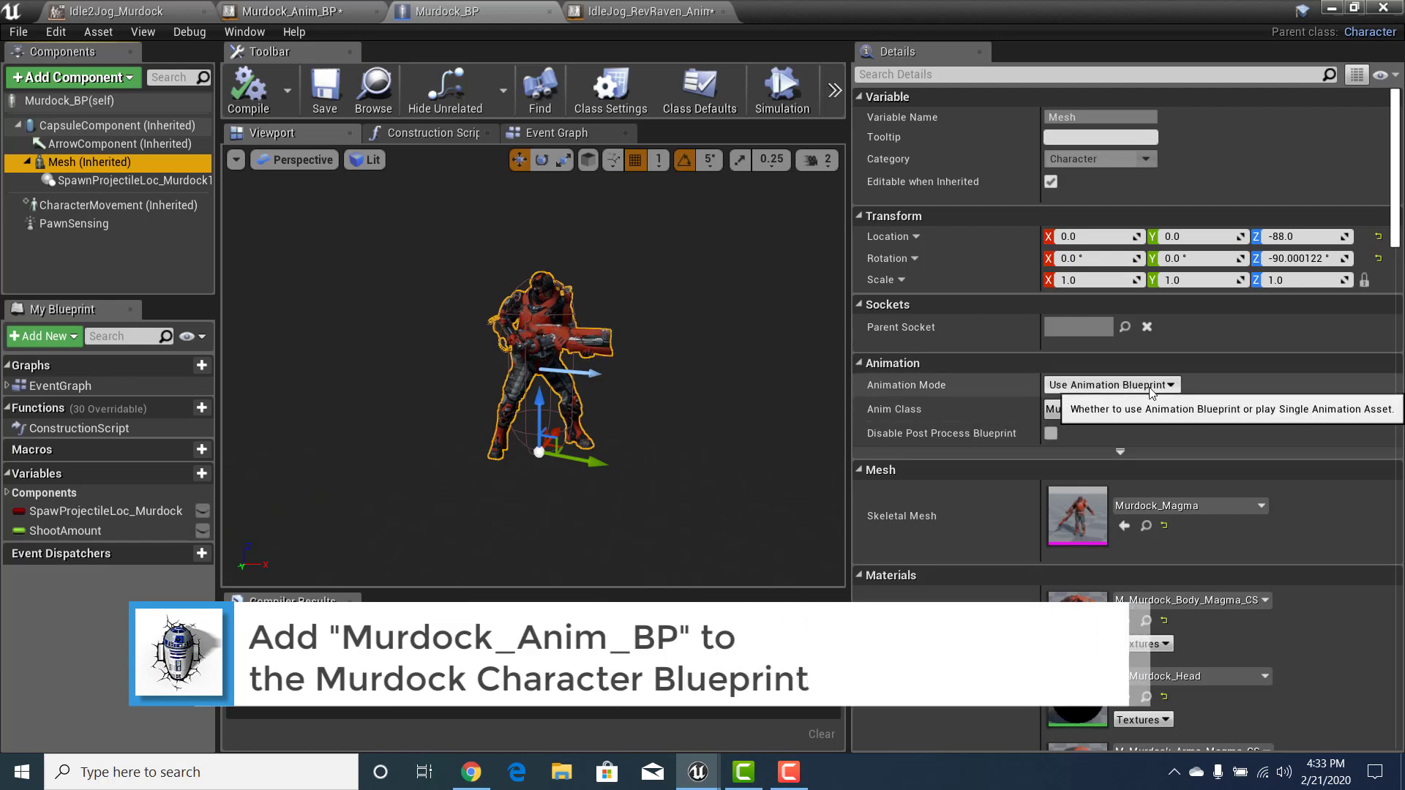
{"action": "left_click", "coordinate": [1161, 411]}
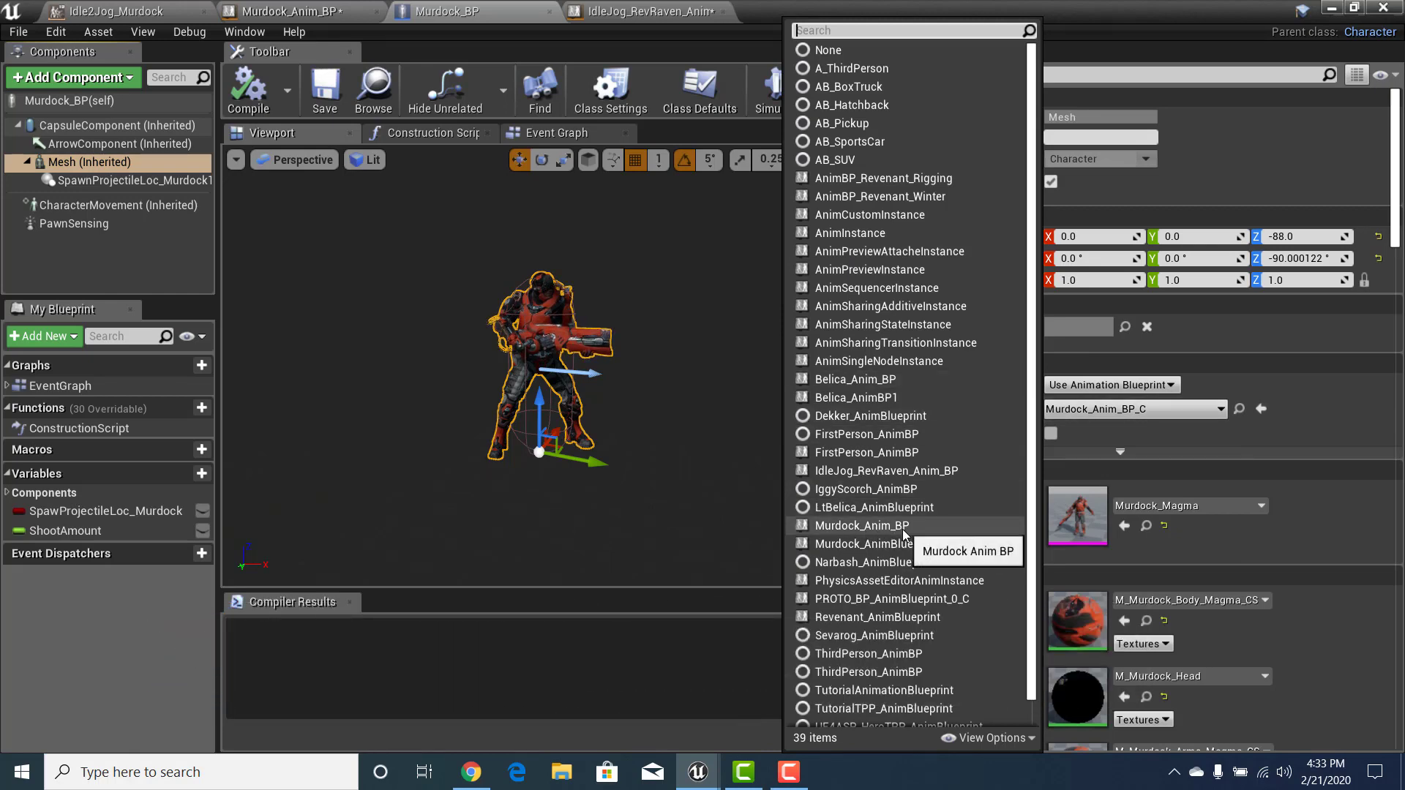
{"action": "left_click", "coordinate": [901, 527]}
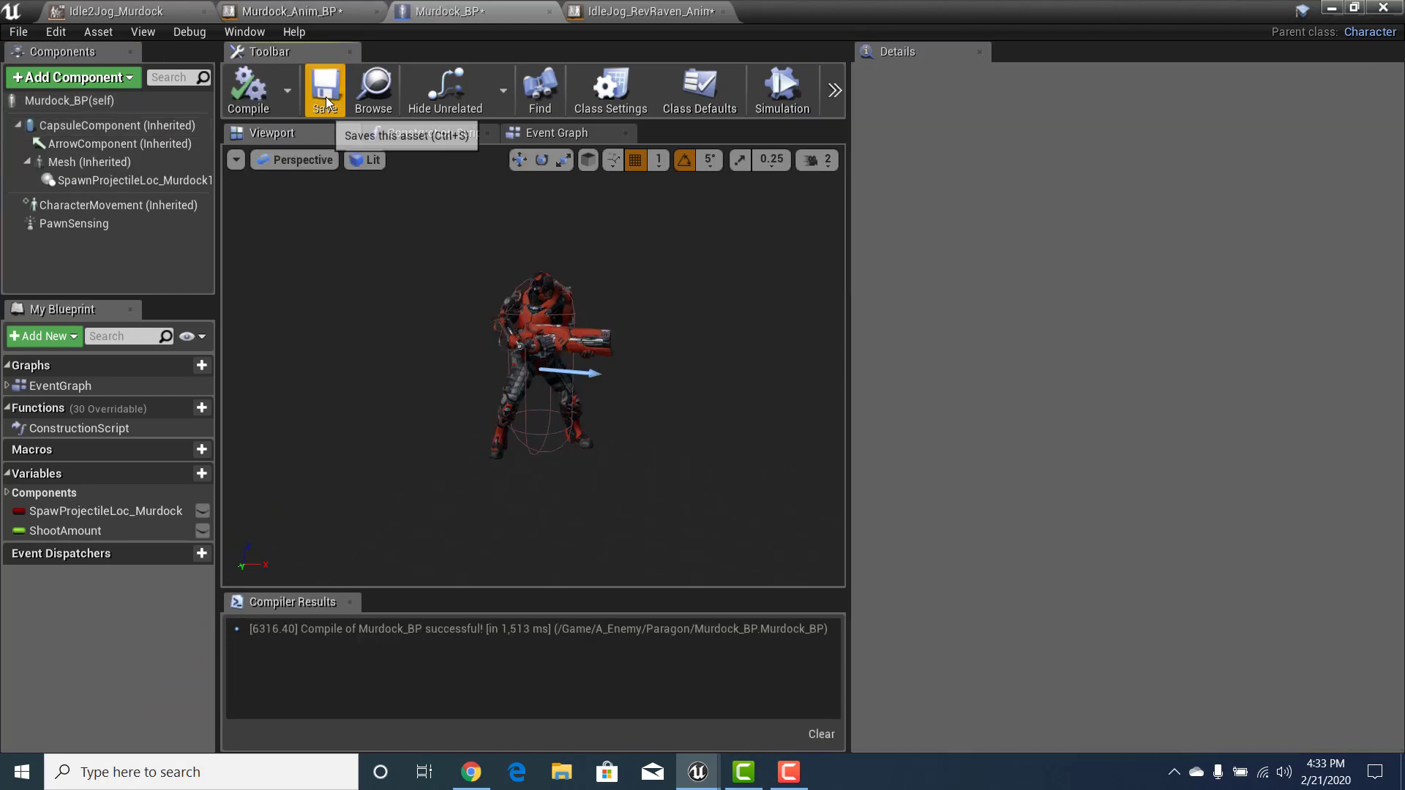
{"action": "left_click", "coordinate": [325, 92]}
Save the Murdock_Anim_BP and IdleJog_RevRaven_Anim_BP animation blueprints
{"action": "left_click", "coordinate": [315, 13]}
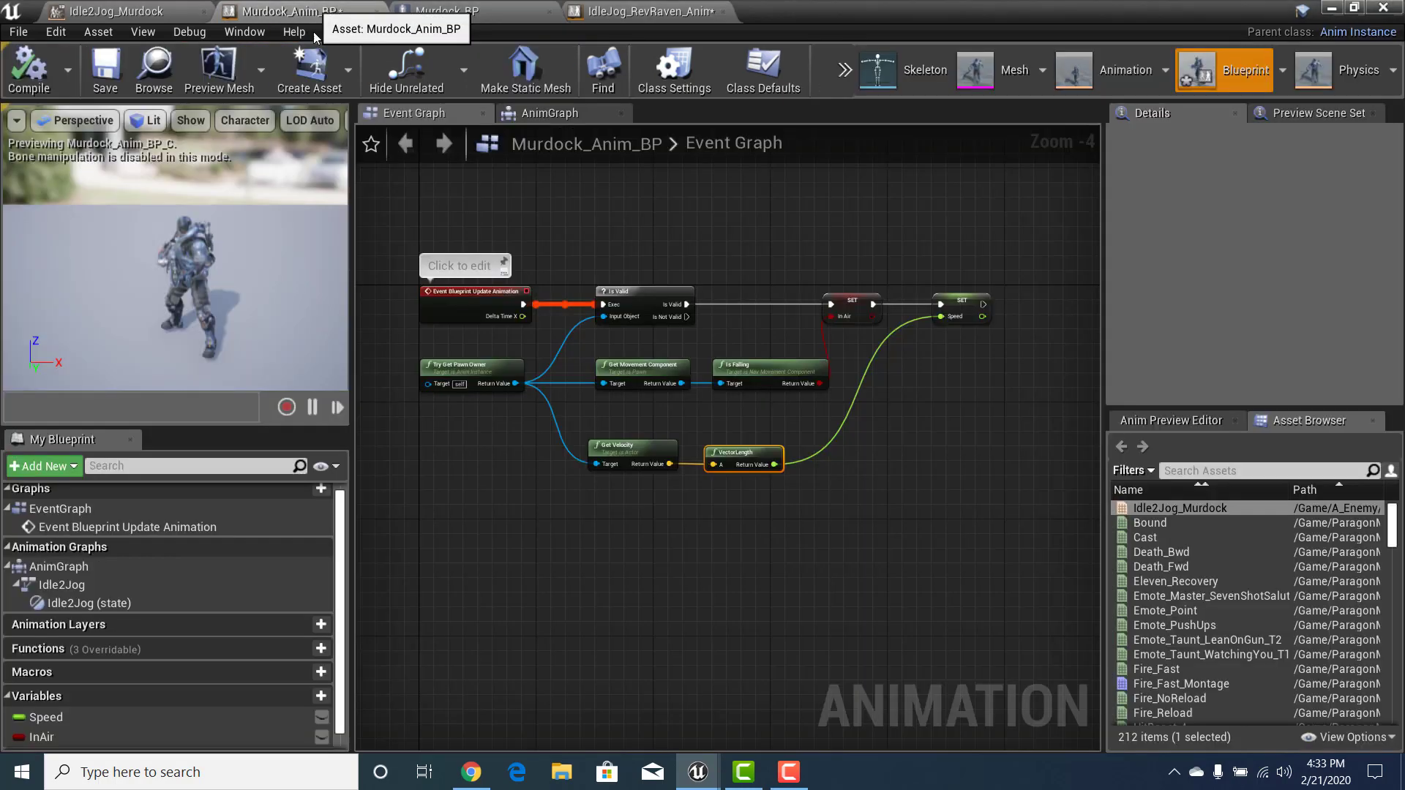
{"action": "left_click", "coordinate": [106, 69]}
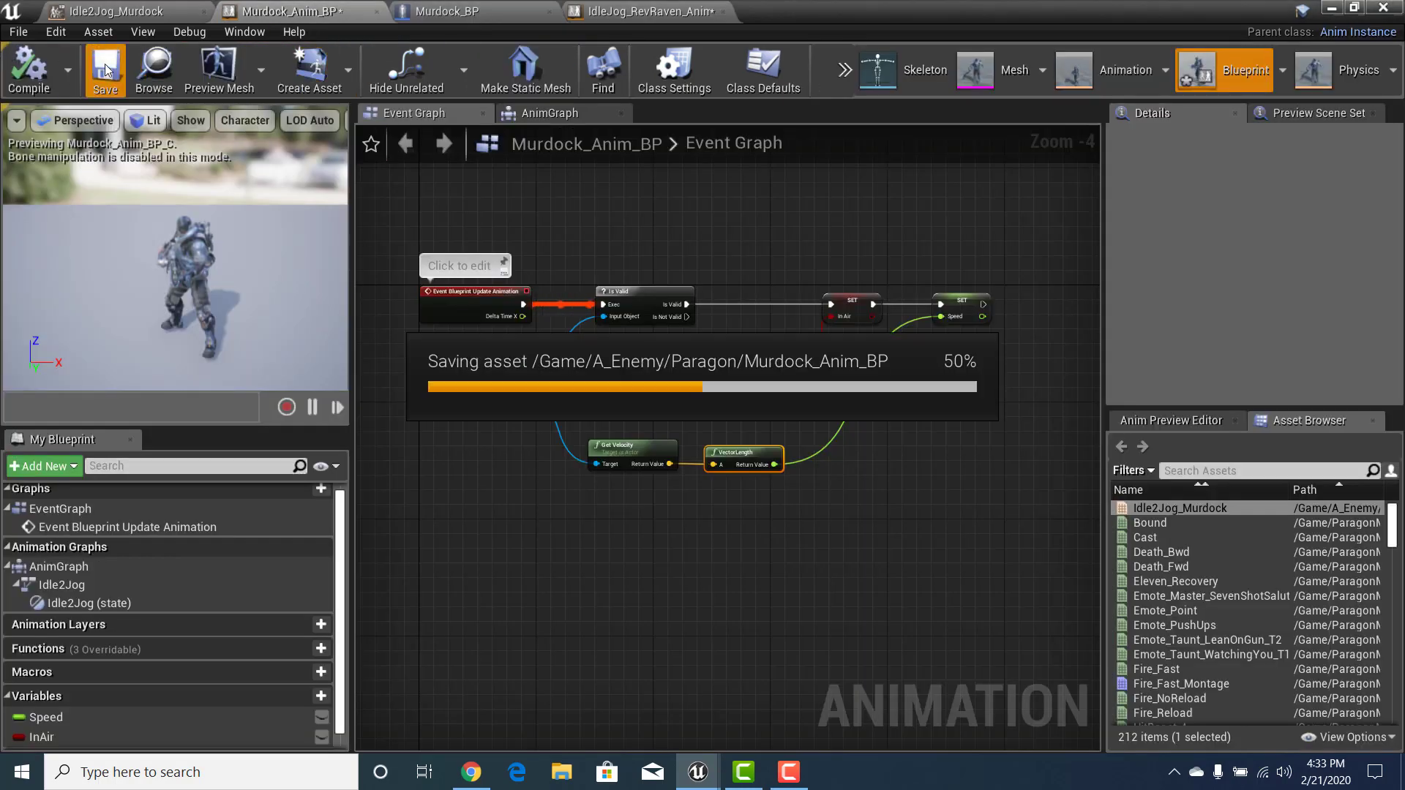
{"action": "left_click", "coordinate": [647, 11]}
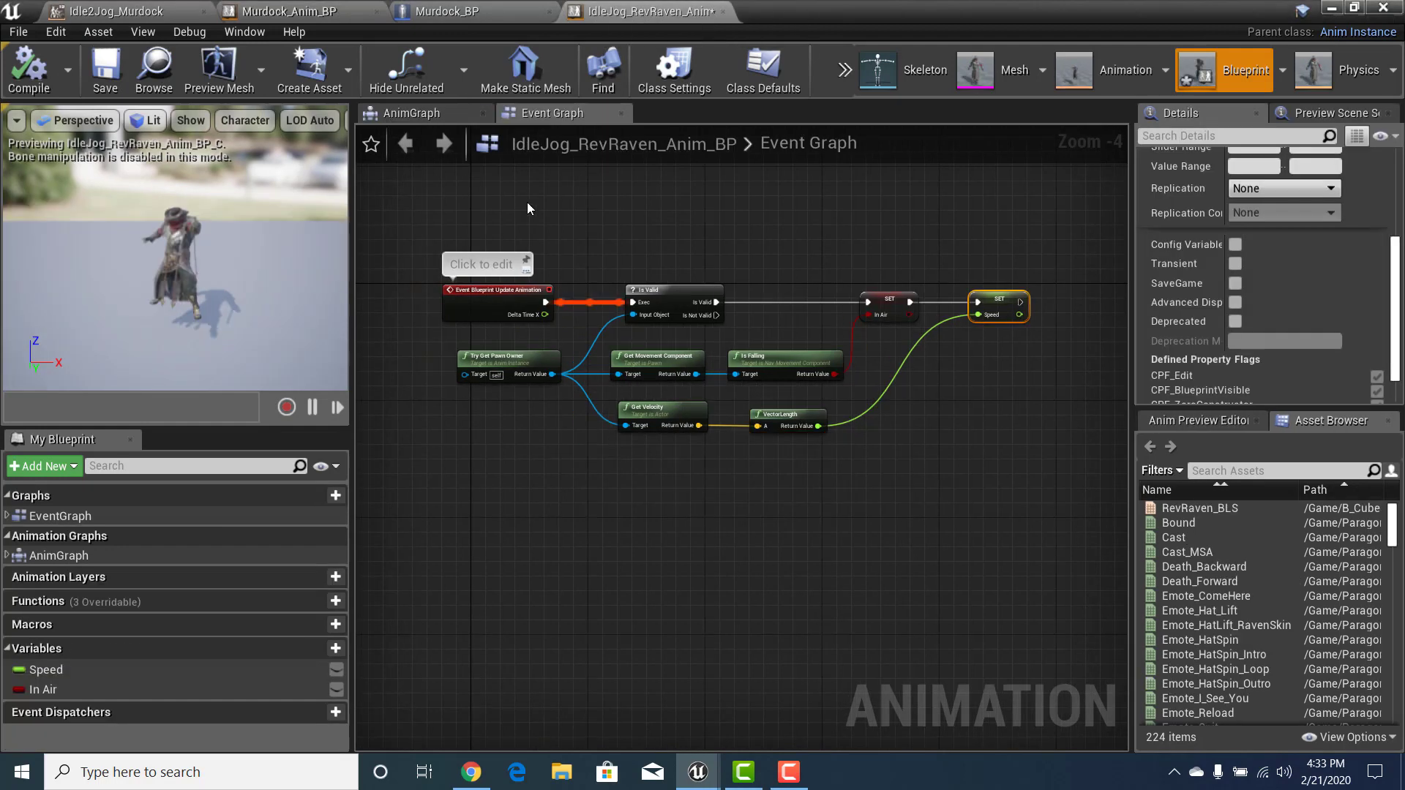
{"action": "left_click", "coordinate": [106, 70]}
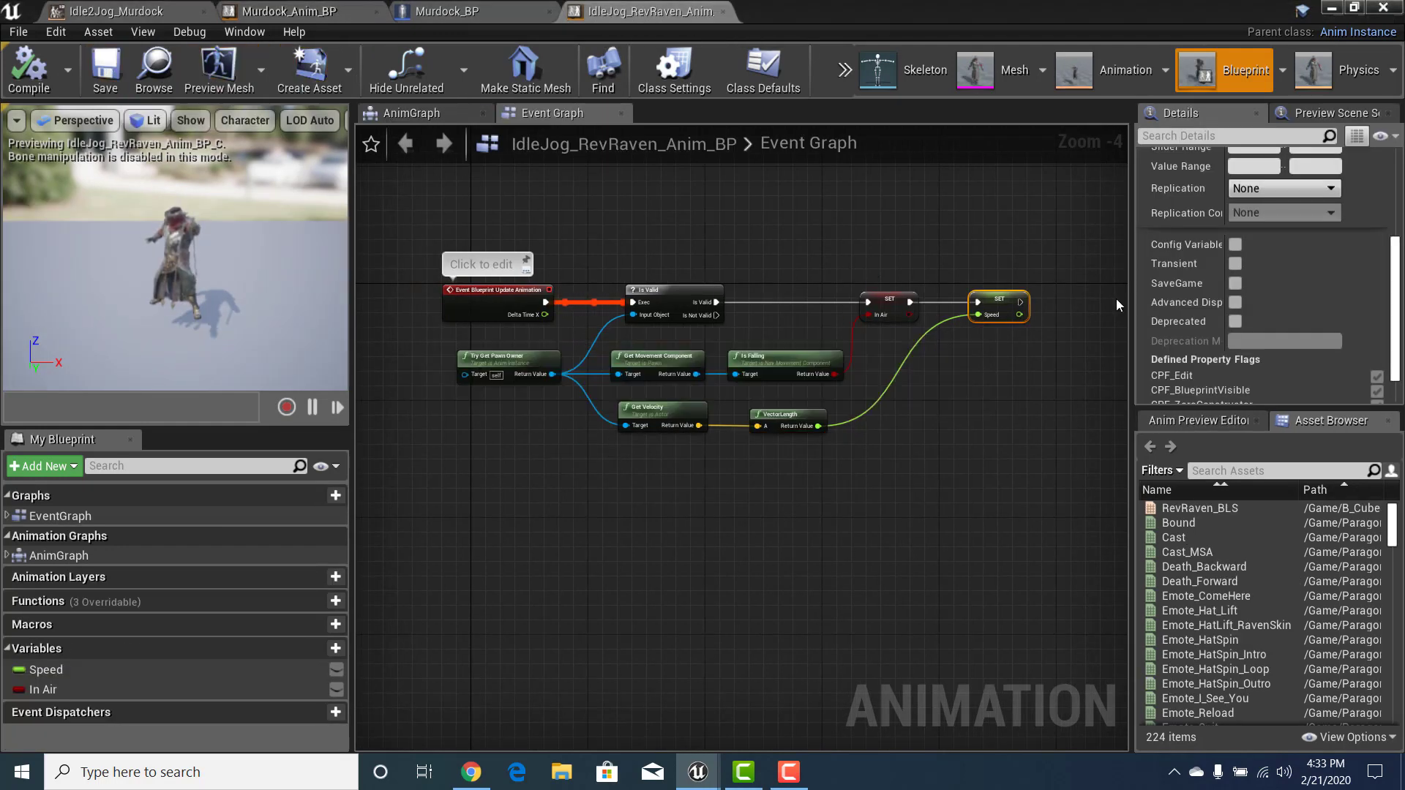
Place Murdock_BP from the A_Enemy/Paragon content folder on the yellow nav mesh area of the level and activate the rotate tool
{"action": "left_click", "coordinate": [1326, 8]}
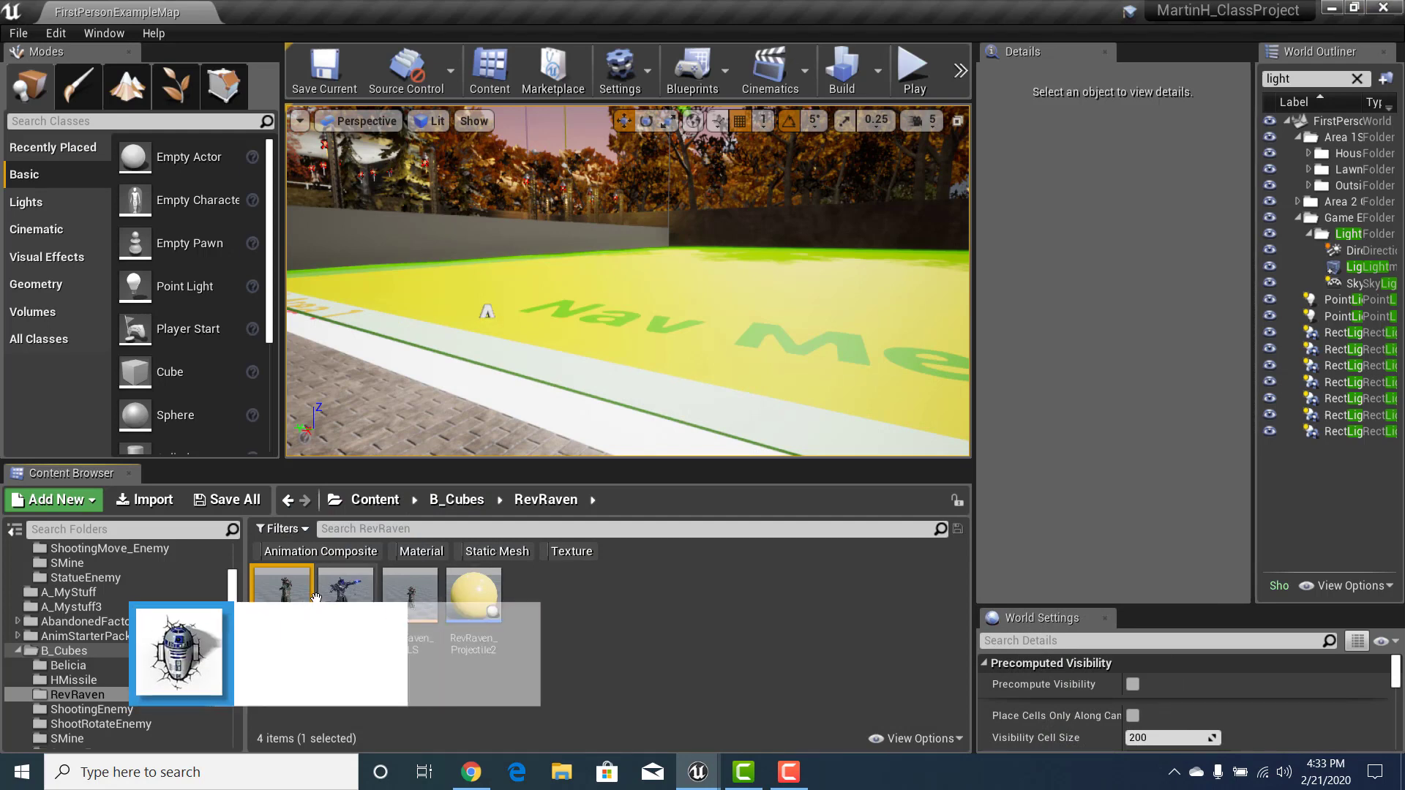
{"action": "left_click", "coordinate": [375, 500]}
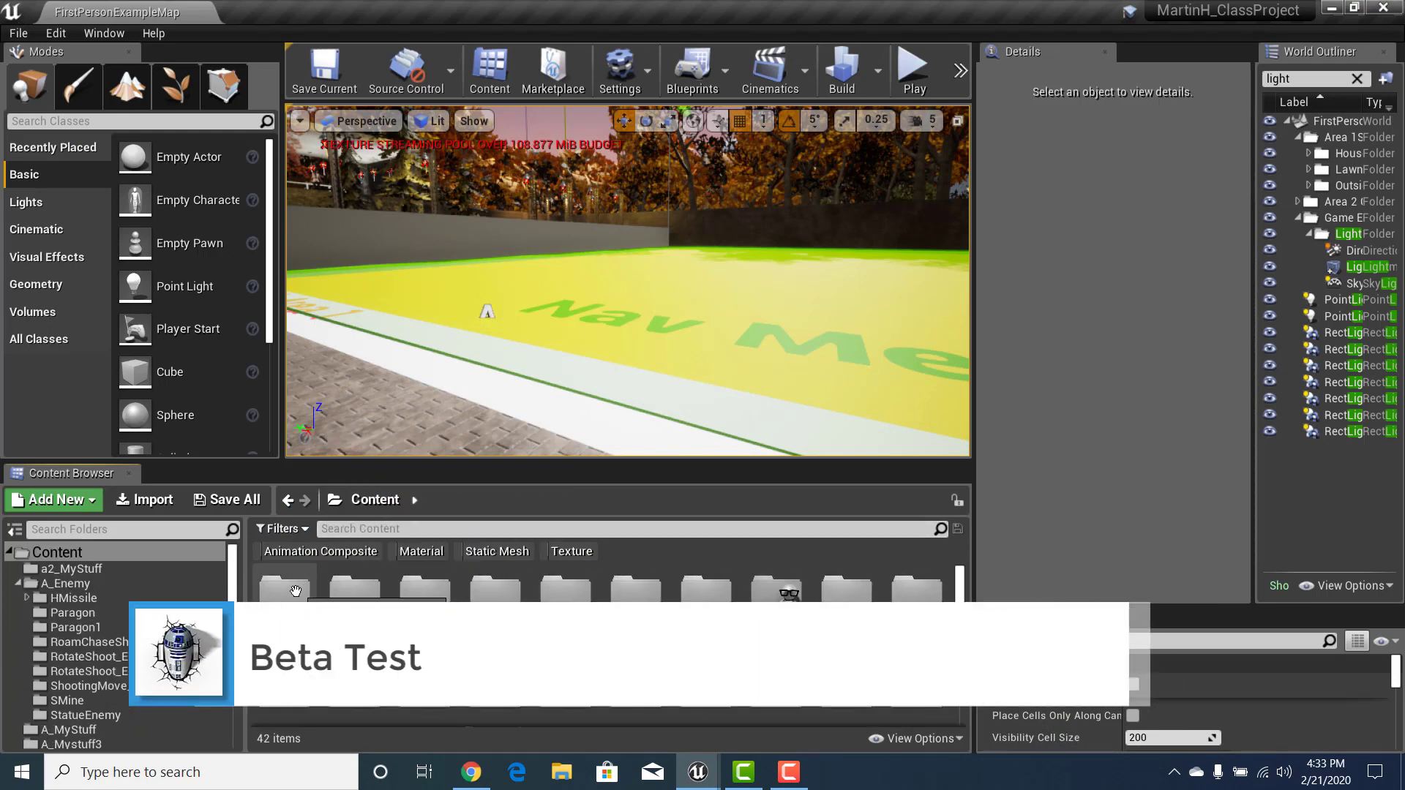
{"action": "double_click", "coordinate": [296, 590]}
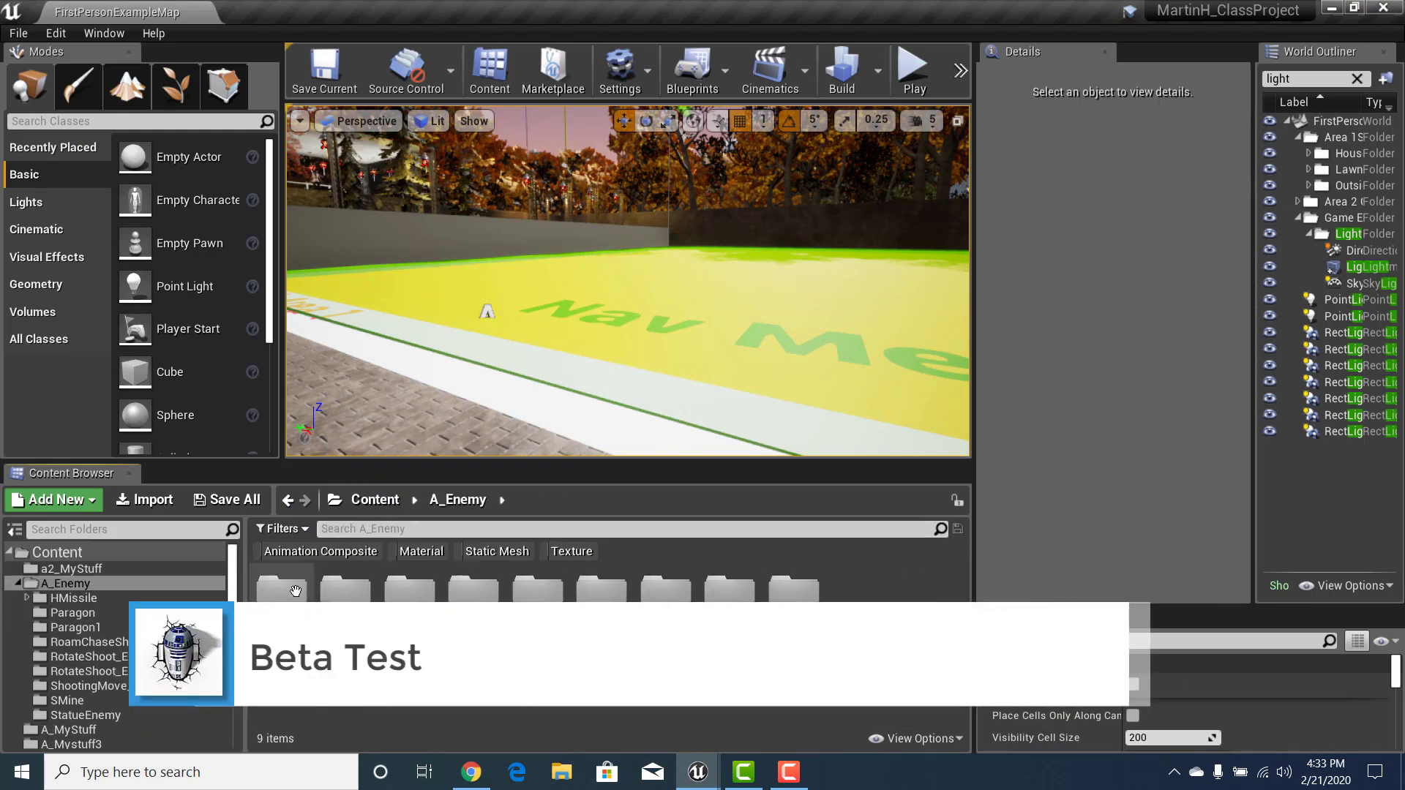
{"action": "double_click", "coordinate": [364, 599]}
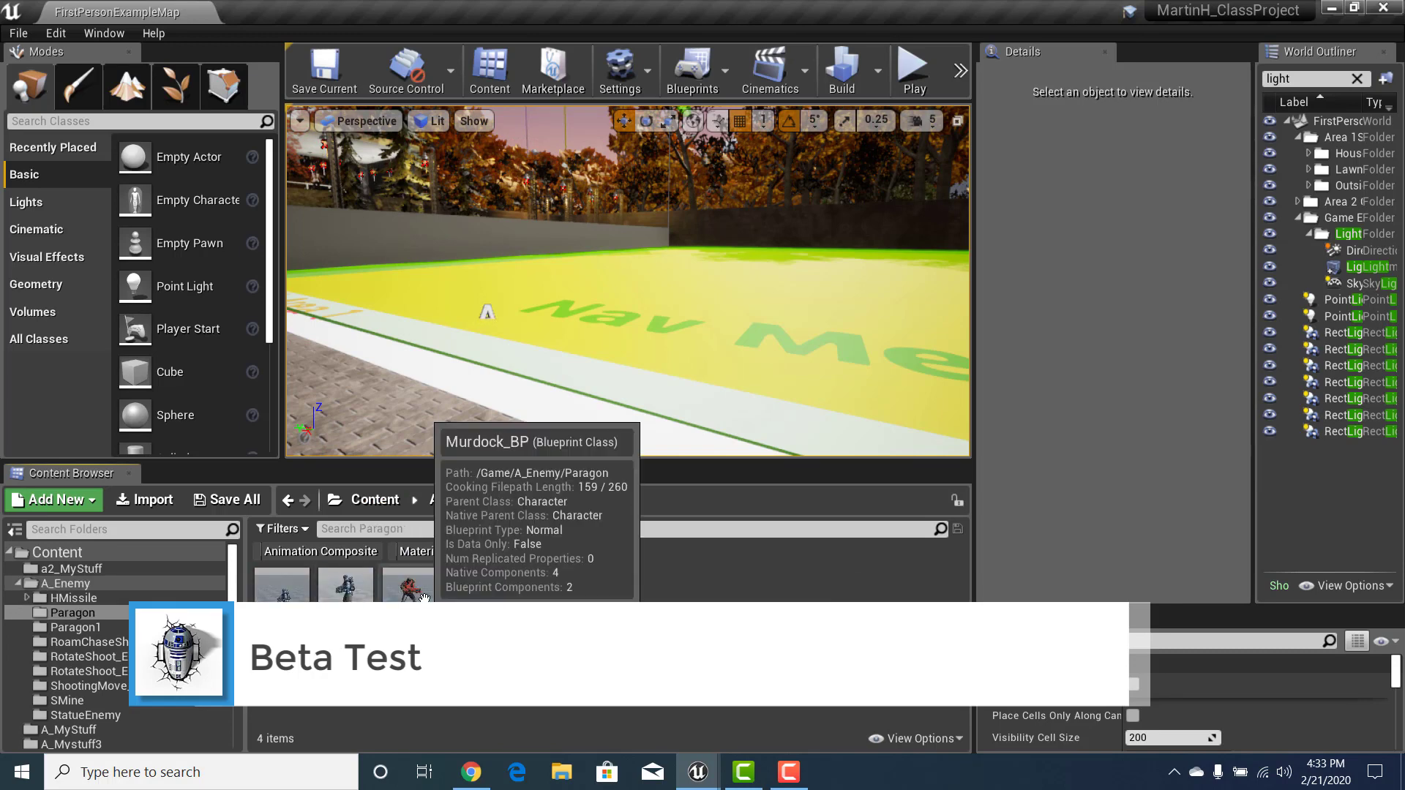
{"action": "left_click_drag", "start_coordinate": [409, 594], "coordinate": [658, 268]}
{"action": "key", "text": "e"}
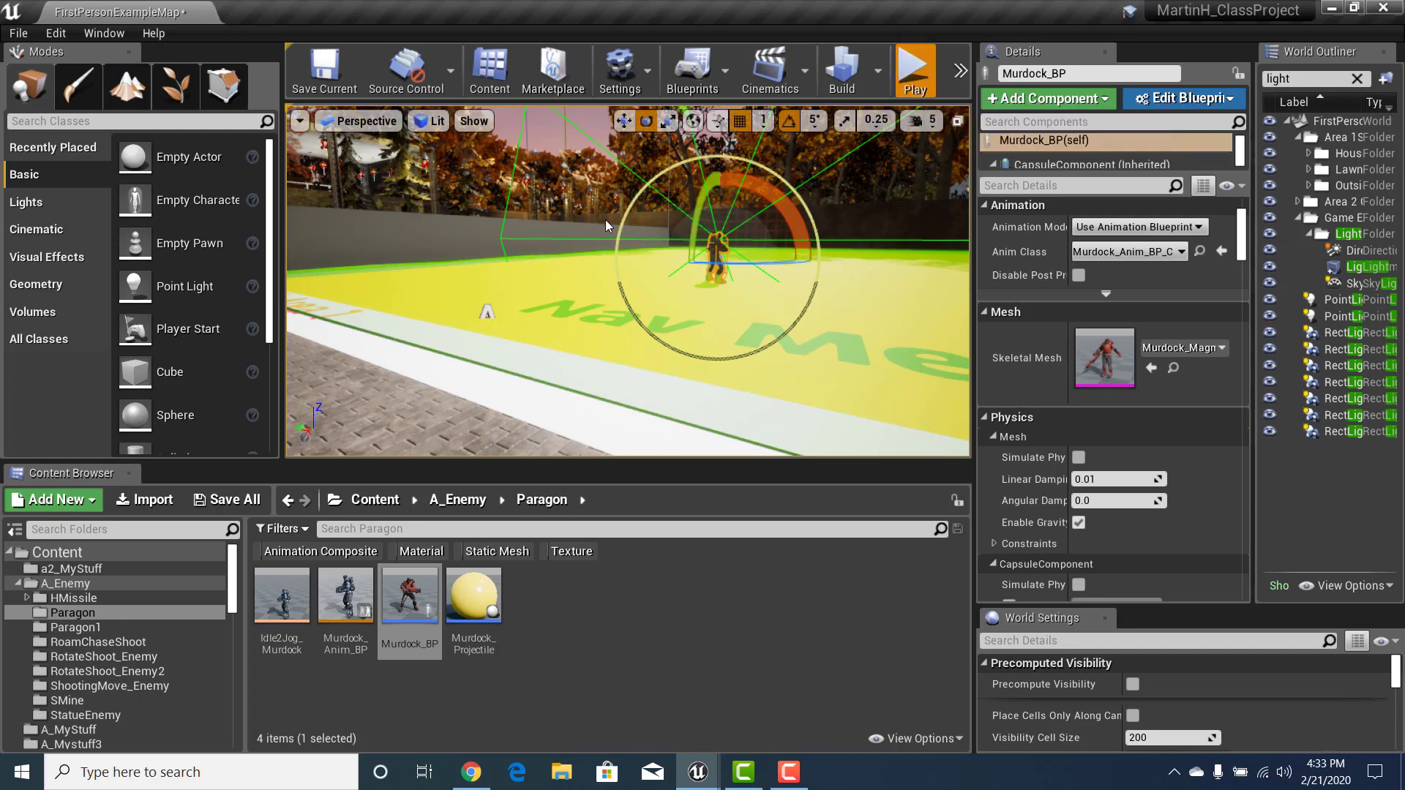
Play the level and move the player around the nav mesh area to examine Murdock's movement animation
{"action": "key", "text": "alt+p"}
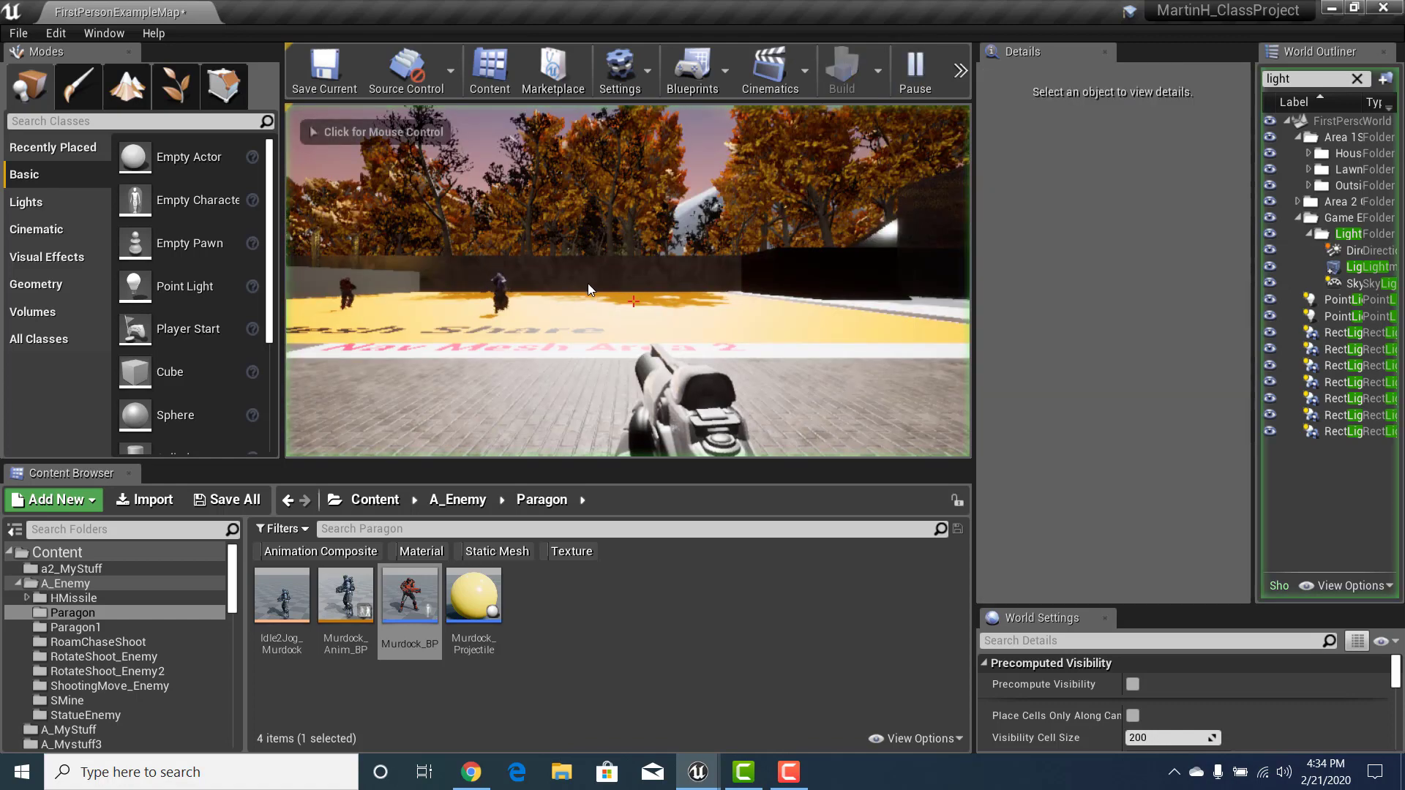
{"action": "key", "text": "w"}
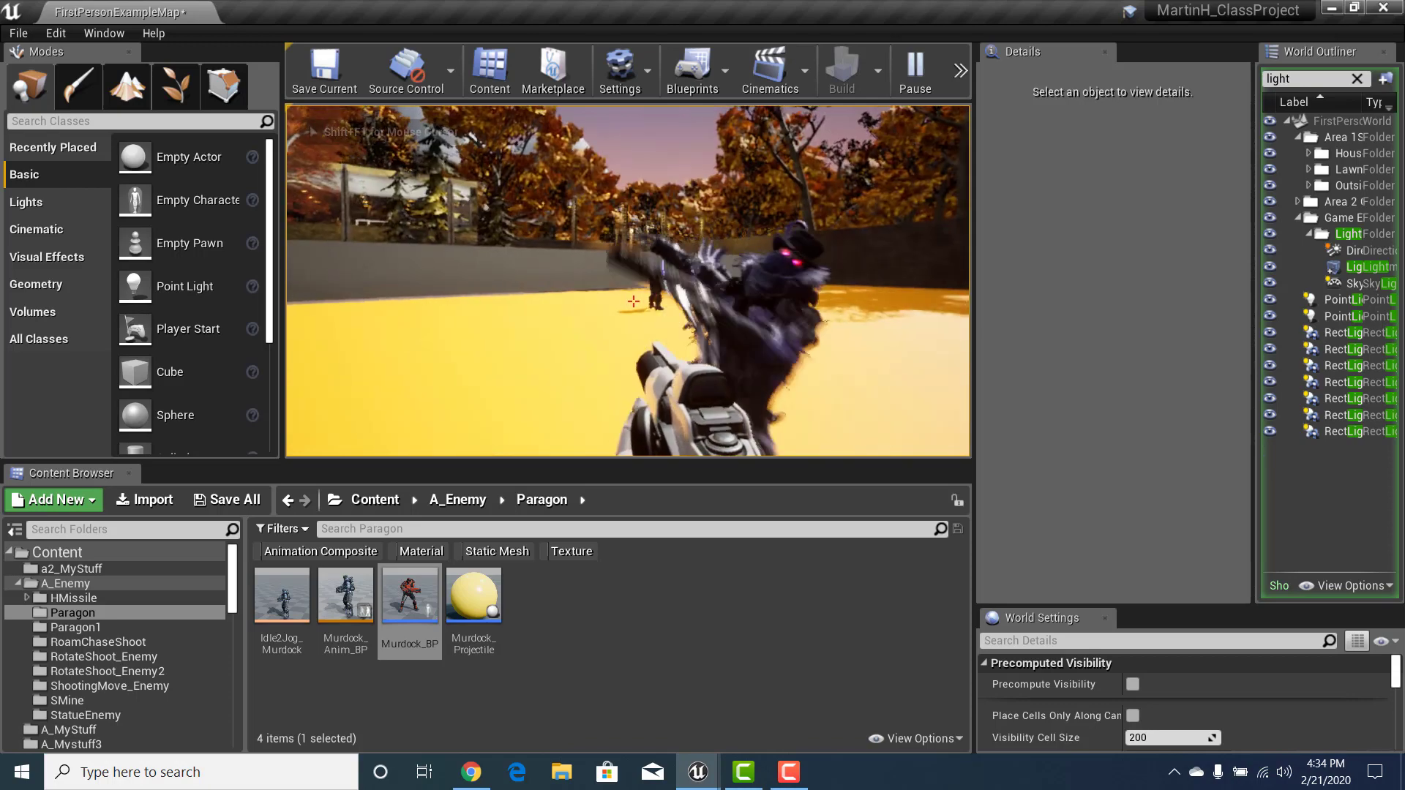
{"action": "key", "text": "a"}
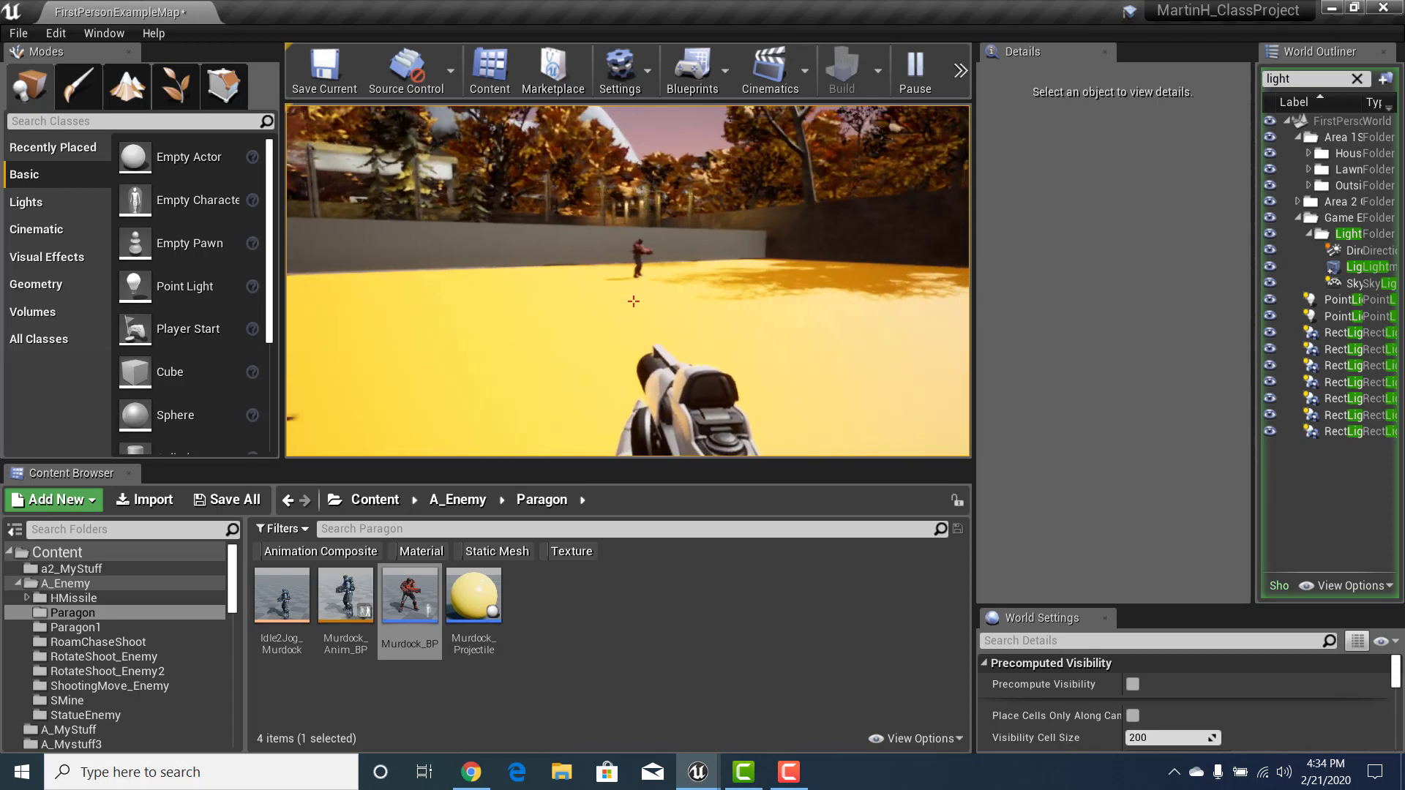
{"action": "key", "text": "w"}
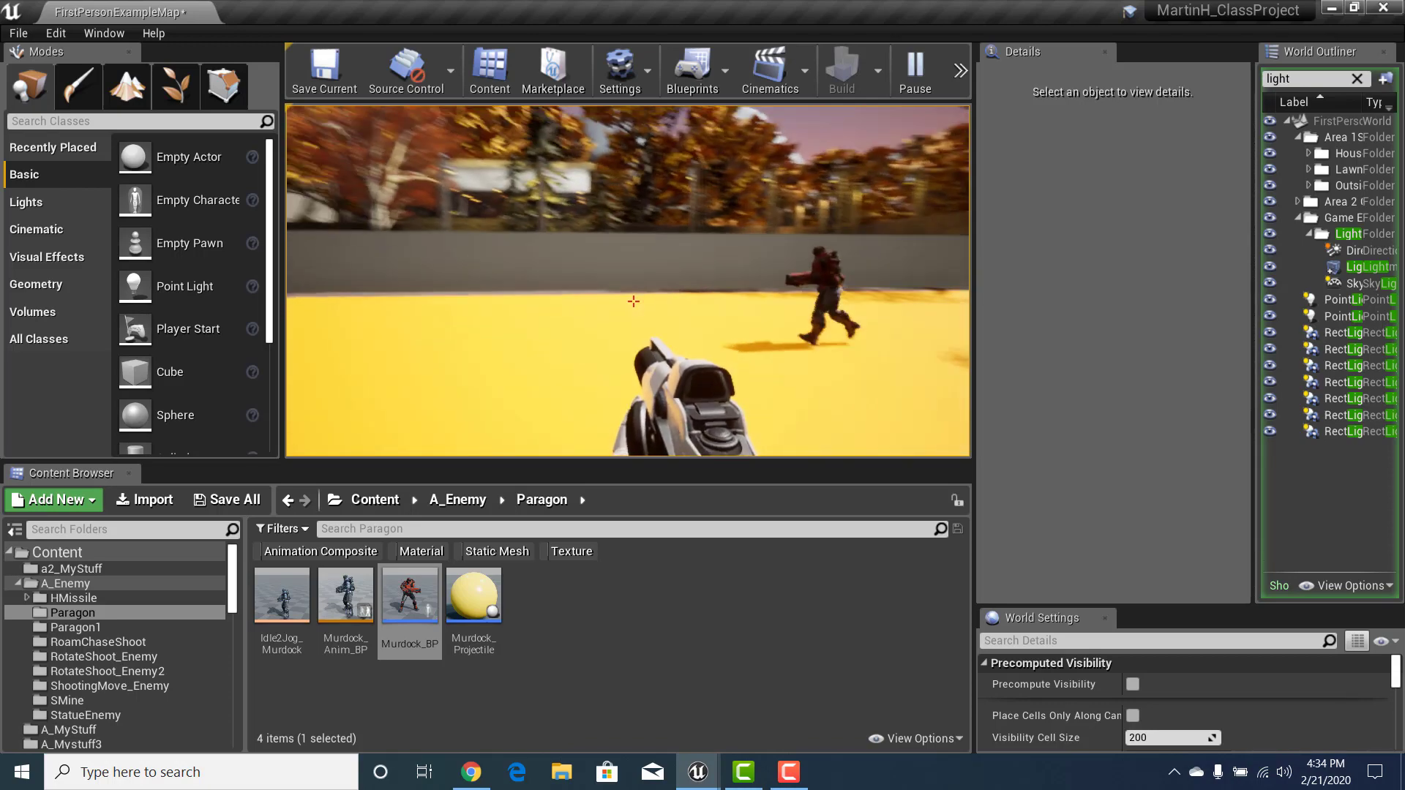
{"action": "key", "text": "a"}
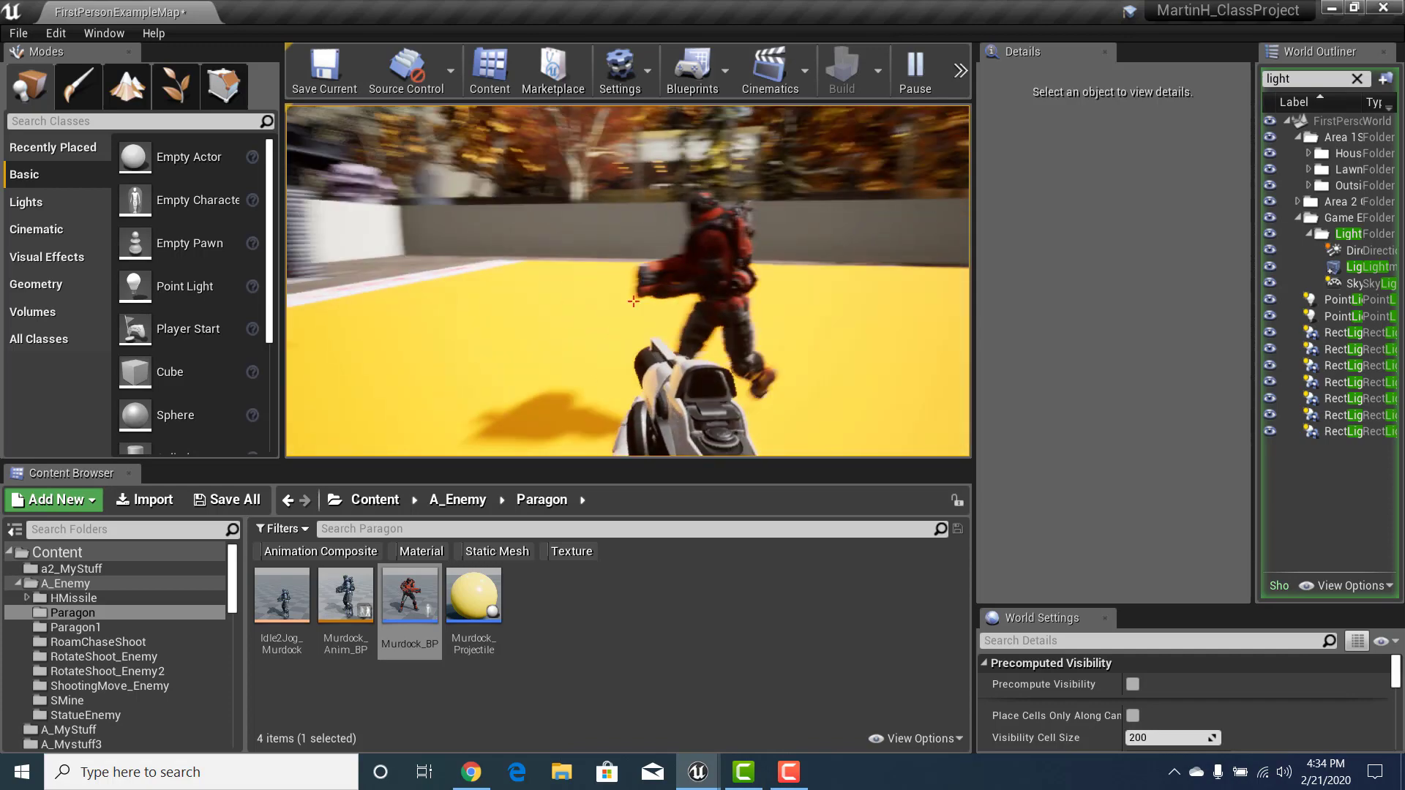
{"action": "key", "text": "s"}
{"action": "key", "text": "s"}
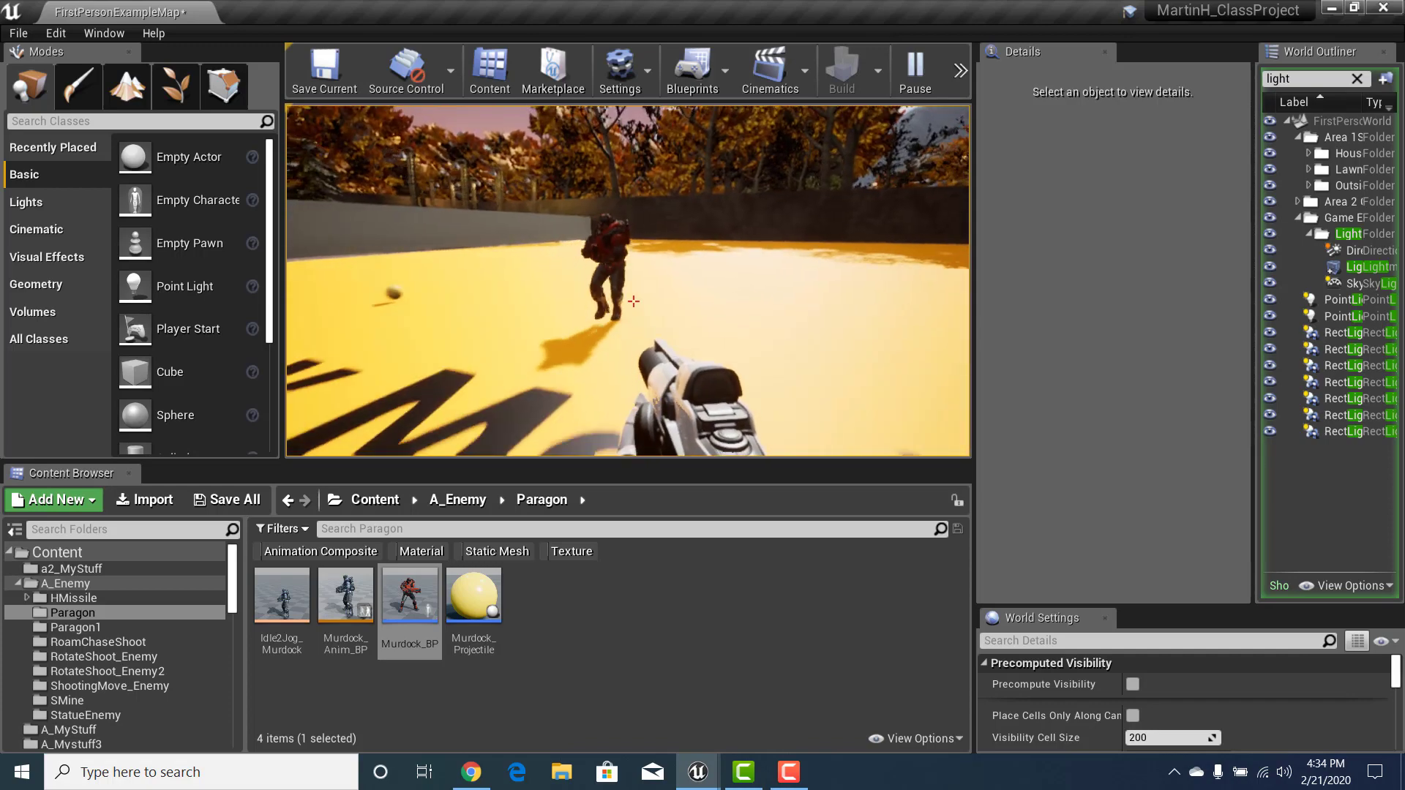
{"action": "key", "text": "a"}
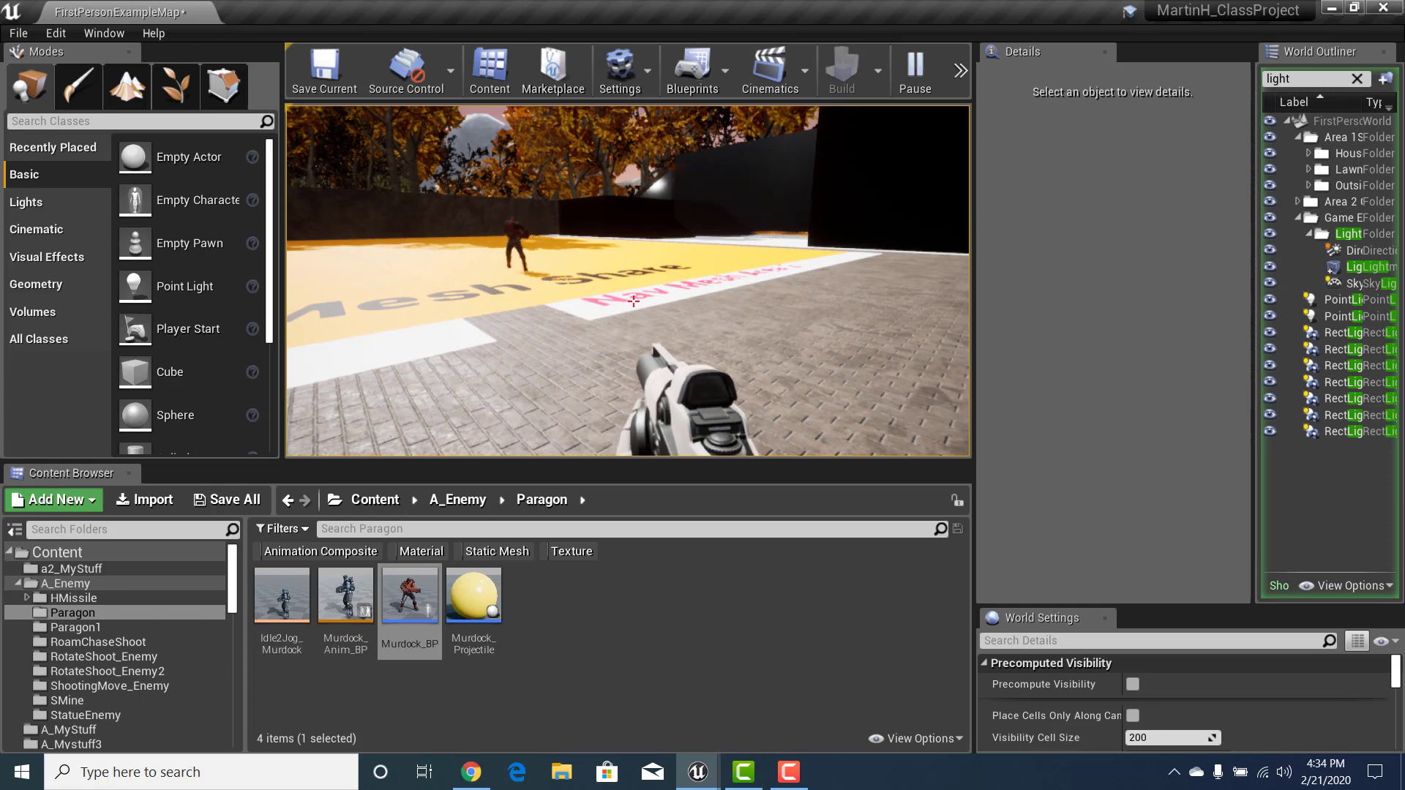
{"action": "key", "text": "s"}
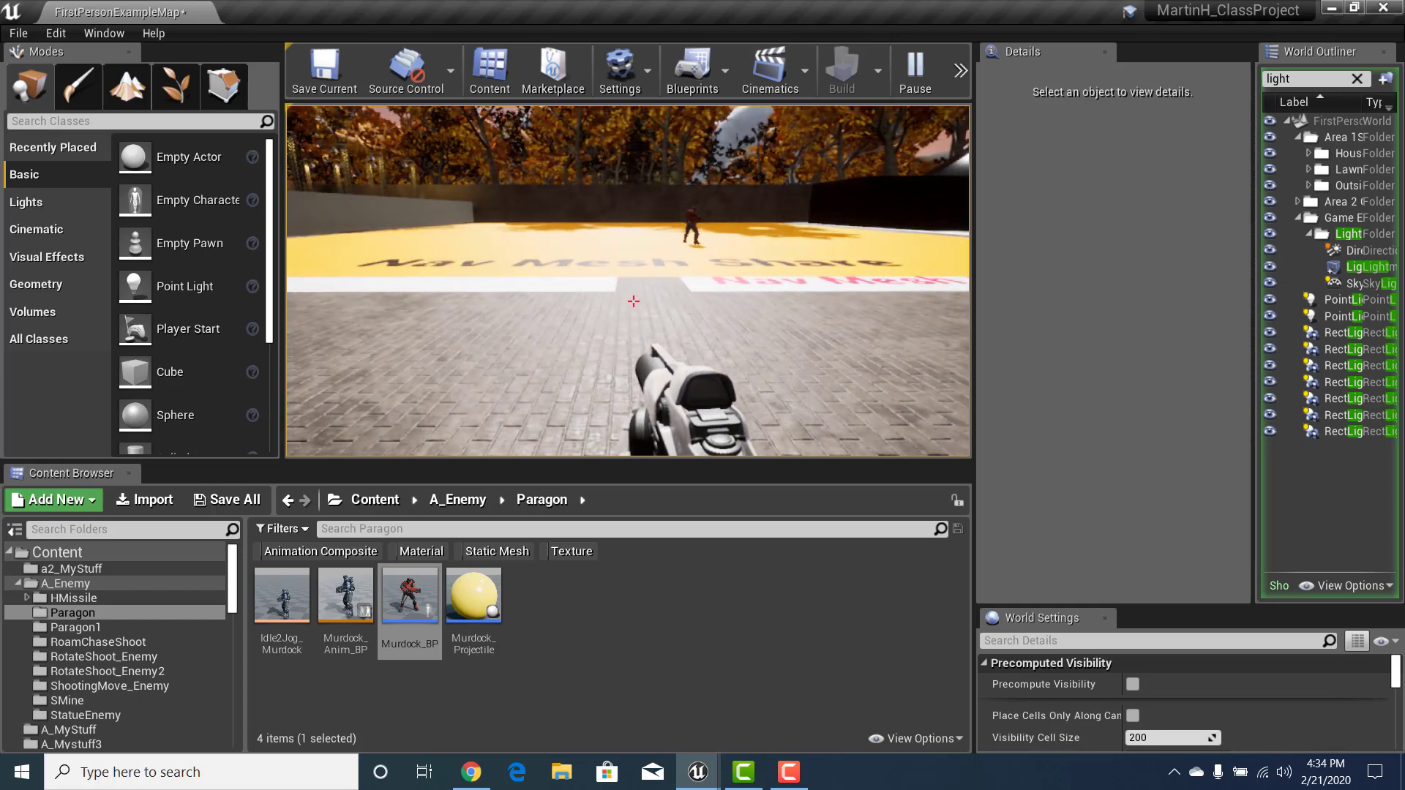